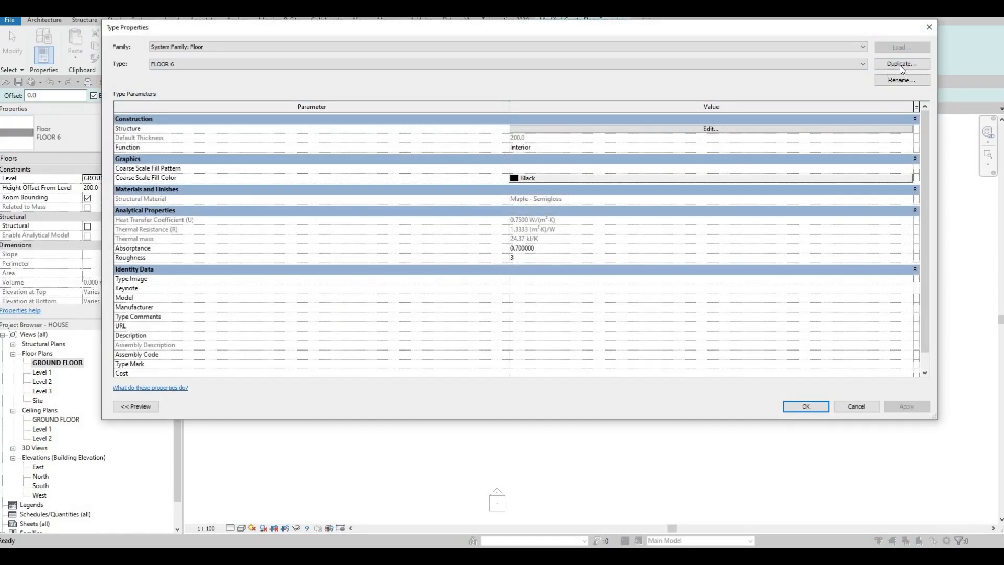
Duplicate the floor type as FLOOR 7 and set its structure layer's material to Concrete, C35/45 from the AEC Materials library.
left_click(901, 65)
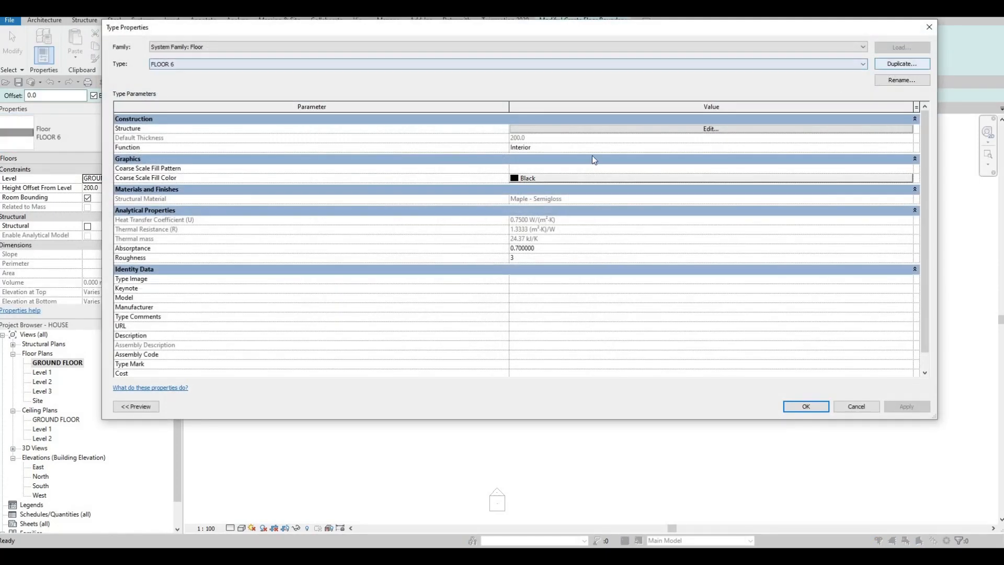
key("Return")
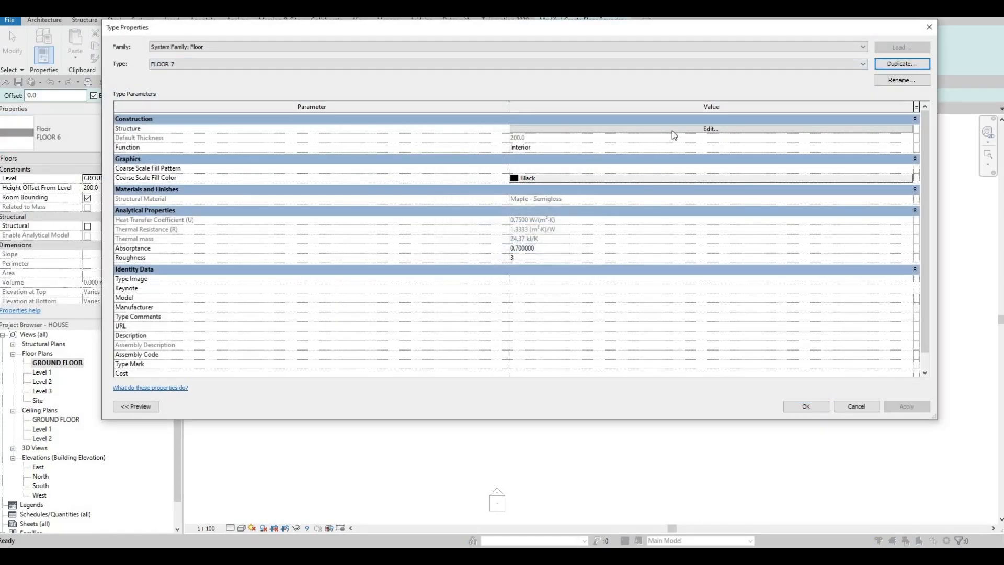
left_click(675, 128)
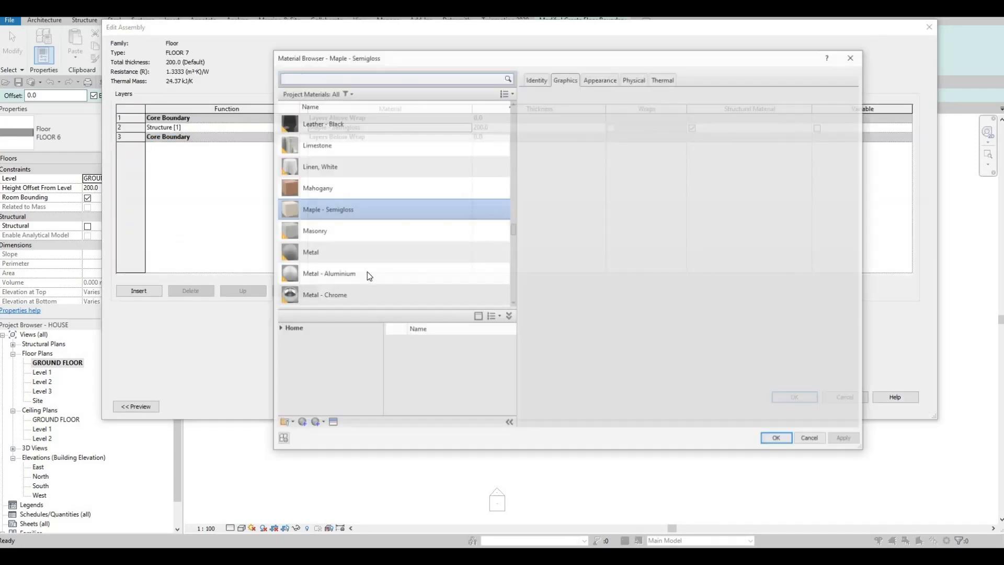
scroll(361, 278, "down", 5)
left_click(278, 328)
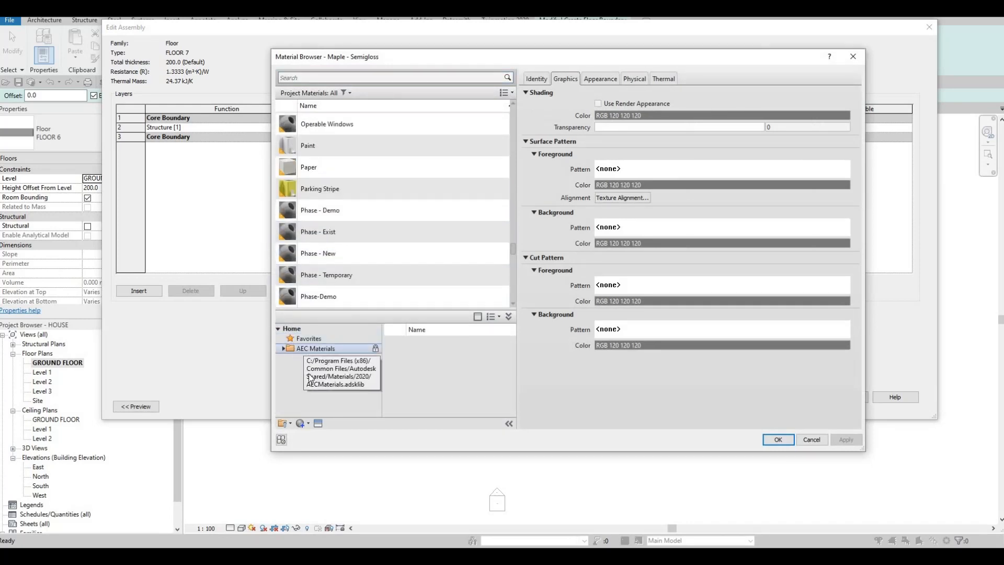
left_click(303, 348)
left_click(313, 379)
scroll(481, 386, "down", 3)
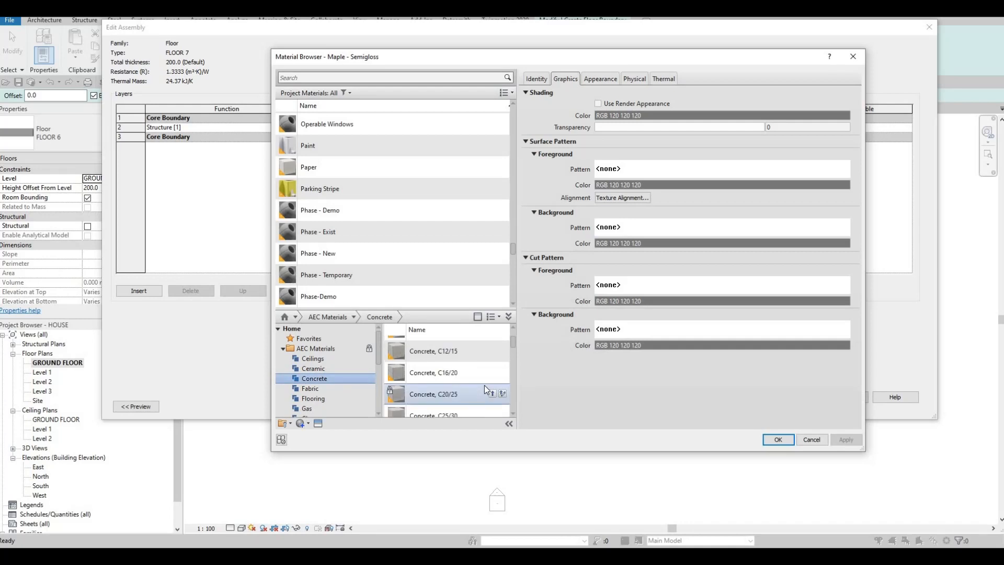
left_click(488, 375)
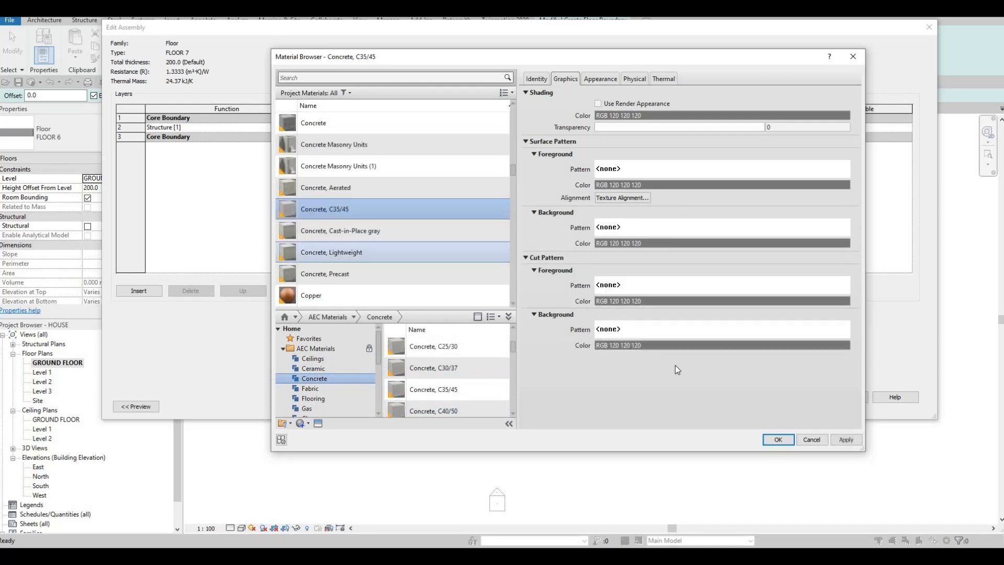
left_click(782, 443)
left_click(807, 400)
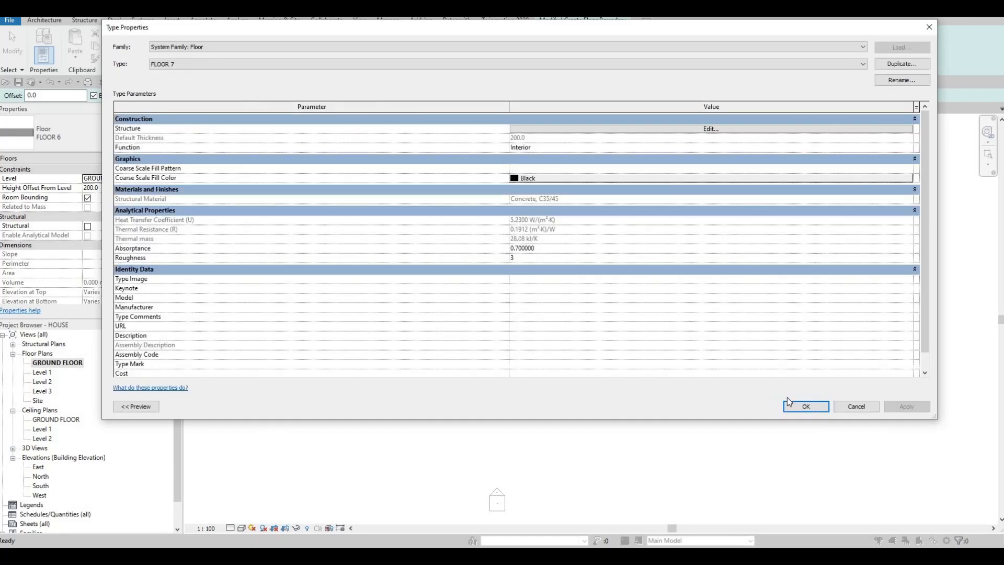
key("Return")
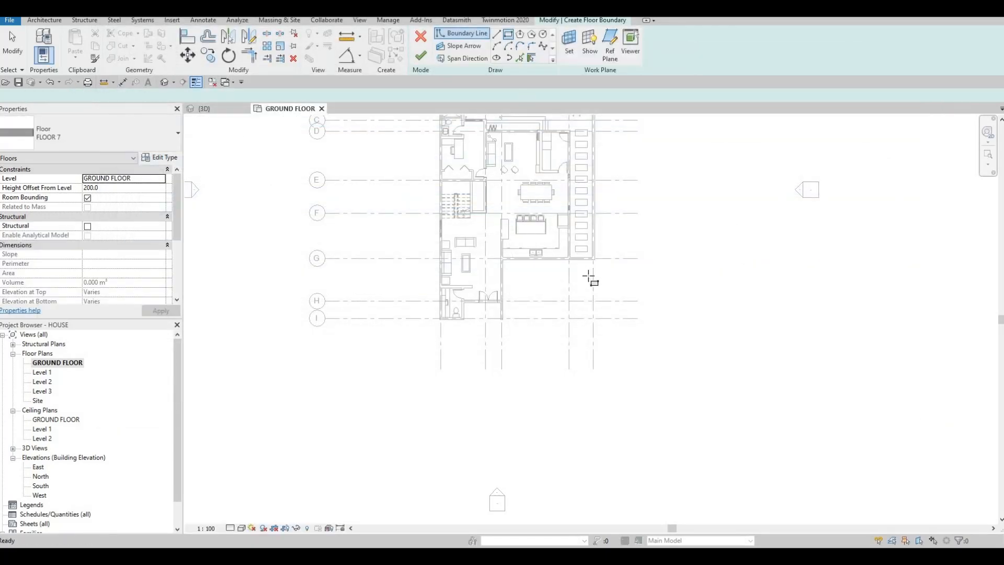
Sketch a rectangular floor boundary in front of the kitchen, from the exterior wall corner at grid G out past grid I.
scroll(601, 264, "up", 5)
left_click(602, 234)
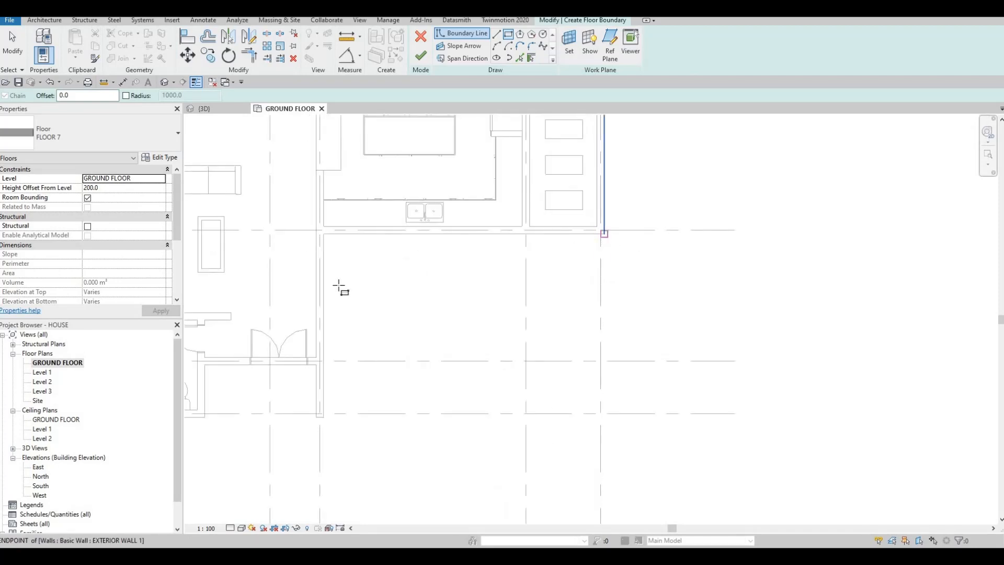
middle_click_drag(324, 506, 371, 418)
left_click(377, 417)
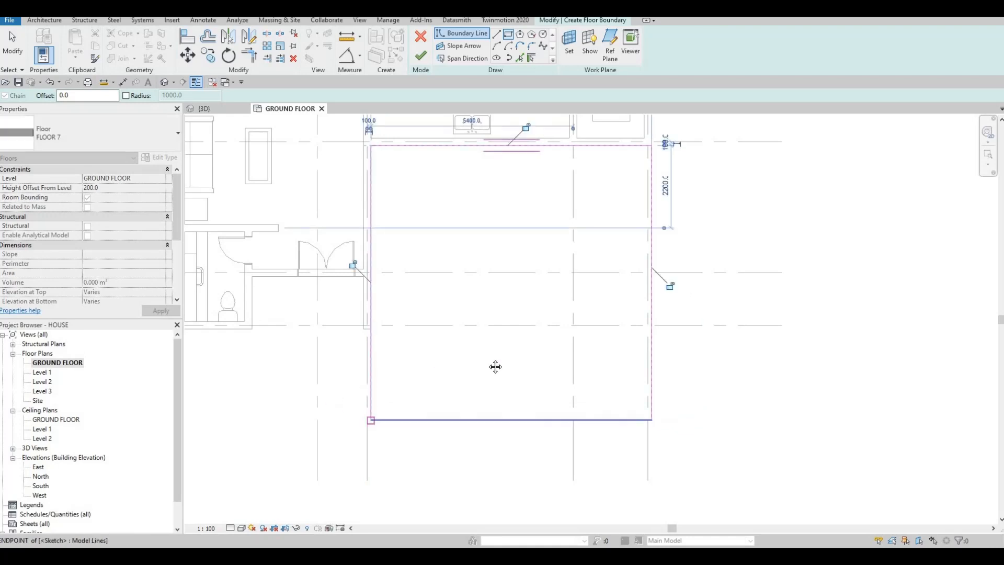
middle_click_drag(441, 231, 581, 205)
key("Escape")
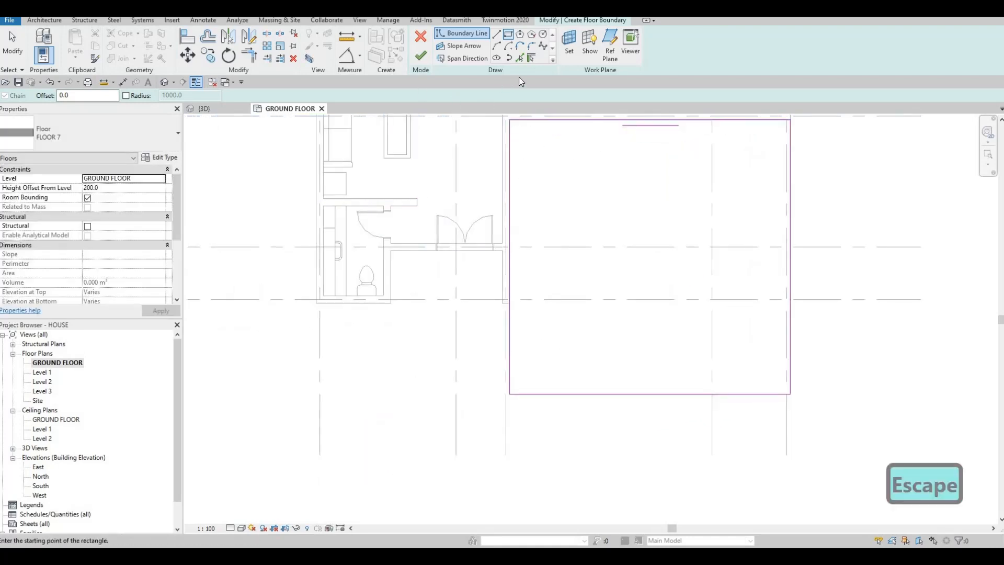
Pick the outer edge below the entrance double door and the bathroom wall's porch-side face as floor boundary lines.
left_click(487, 251)
left_click(391, 272)
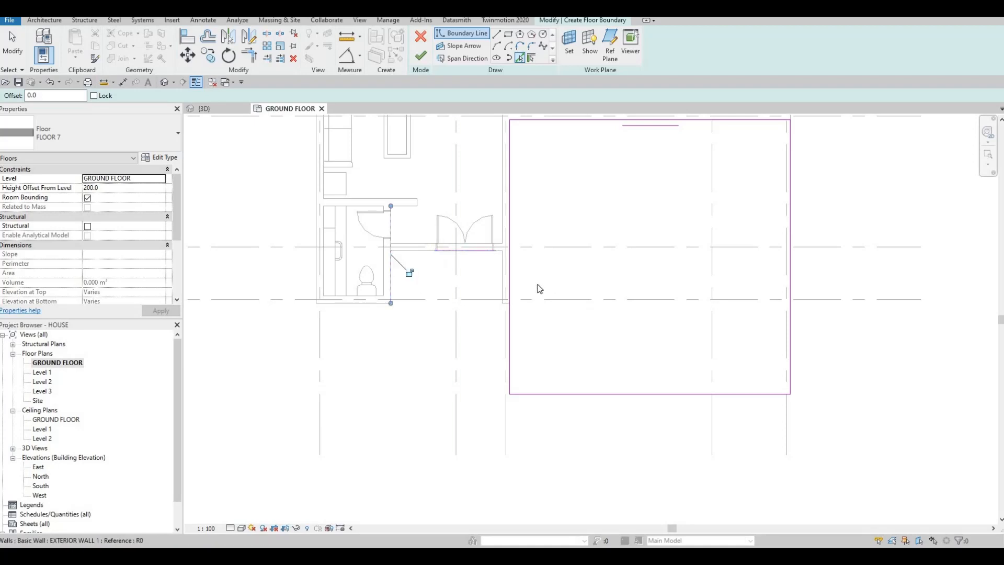
middle_click_drag(365, 325, 462, 293)
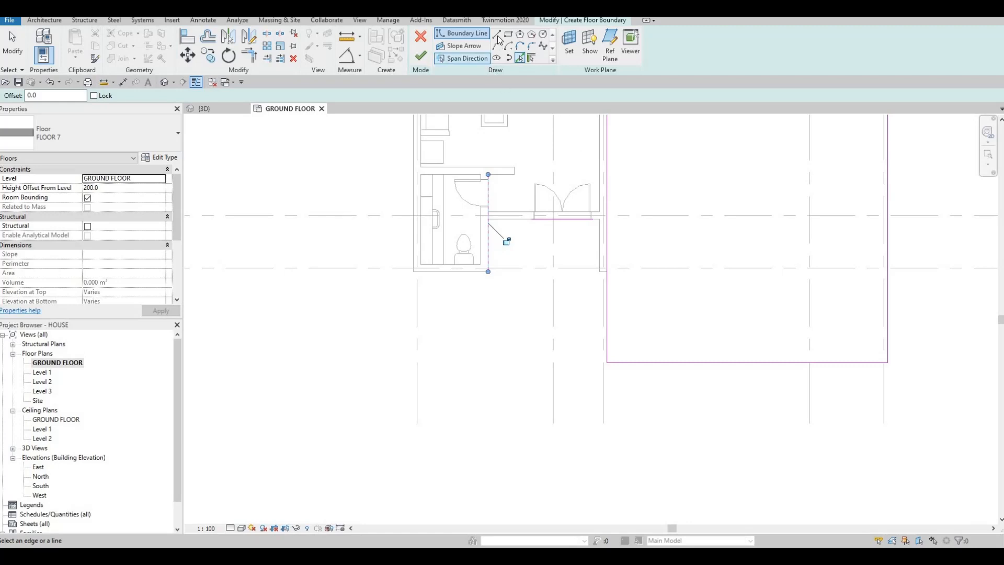
Sketch a horizontal boundary line from the bathroom wall corner, then a vertical one about 2441 mm long, level with the rectangle's front edge.
key("l")
key("i")
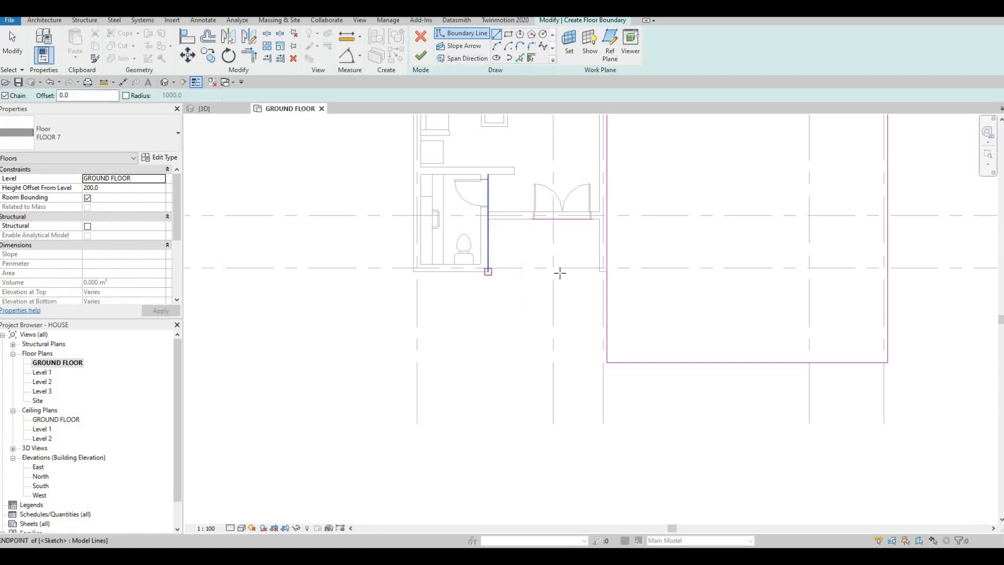
left_click(553, 283)
left_click(488, 273)
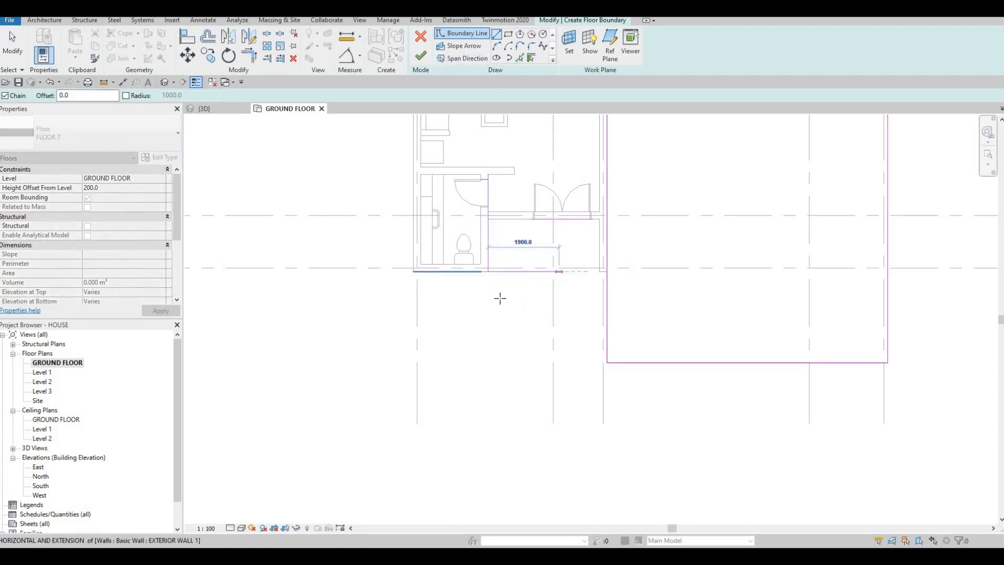
left_click(569, 272)
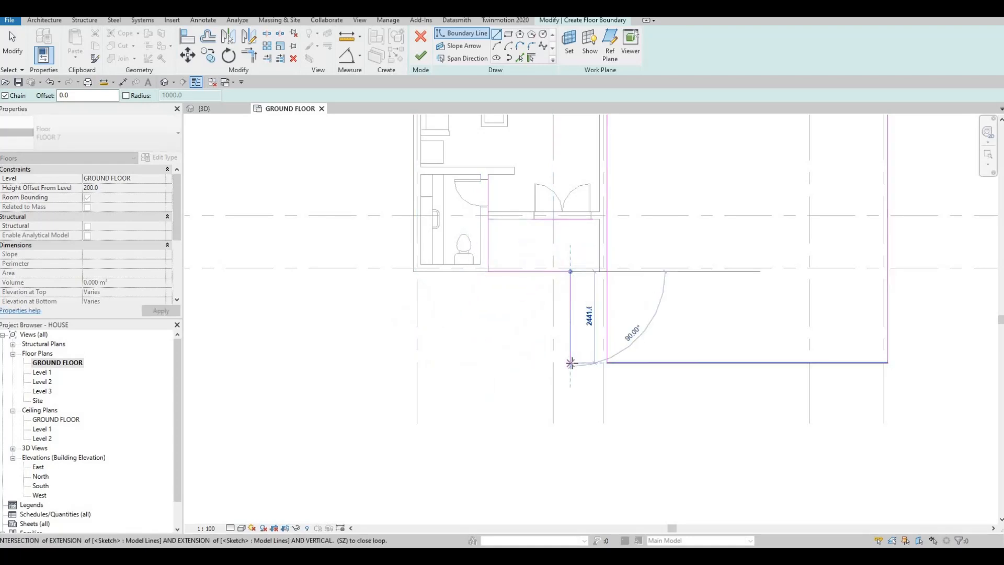
left_click(570, 362)
key("Escape")
key("Escape")
key("Escape")
Trim the porch and rectangle boundary lines to corners so they form one closed loop, and finish the floor sketch.
key("t")
key("r")
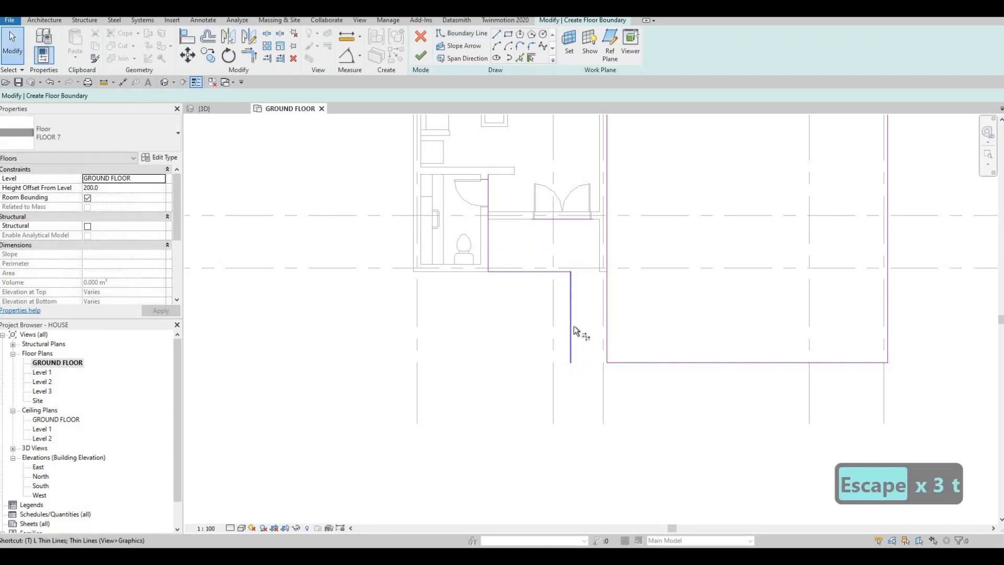
left_click(571, 324)
left_click(624, 362)
left_click(583, 220)
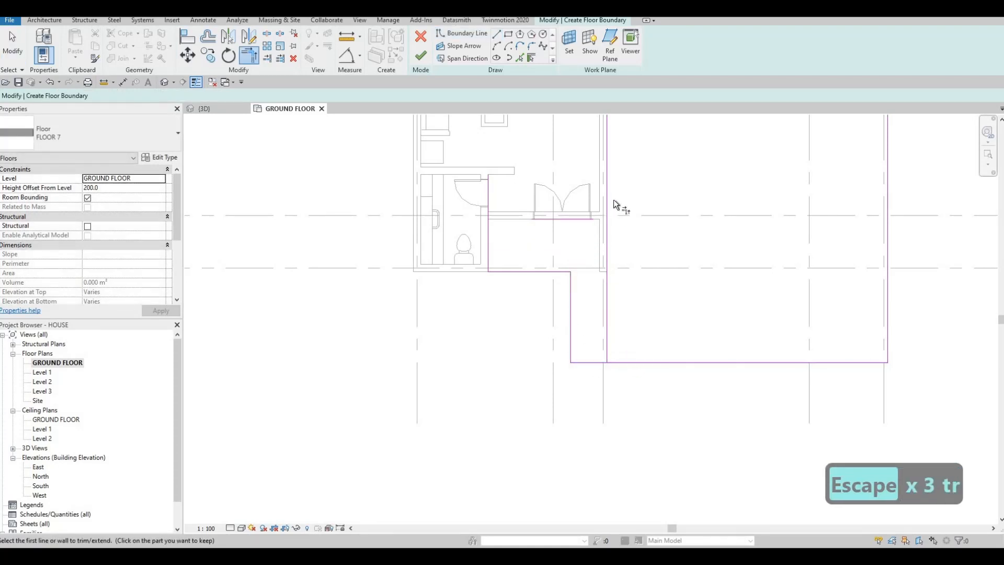
left_click(607, 204)
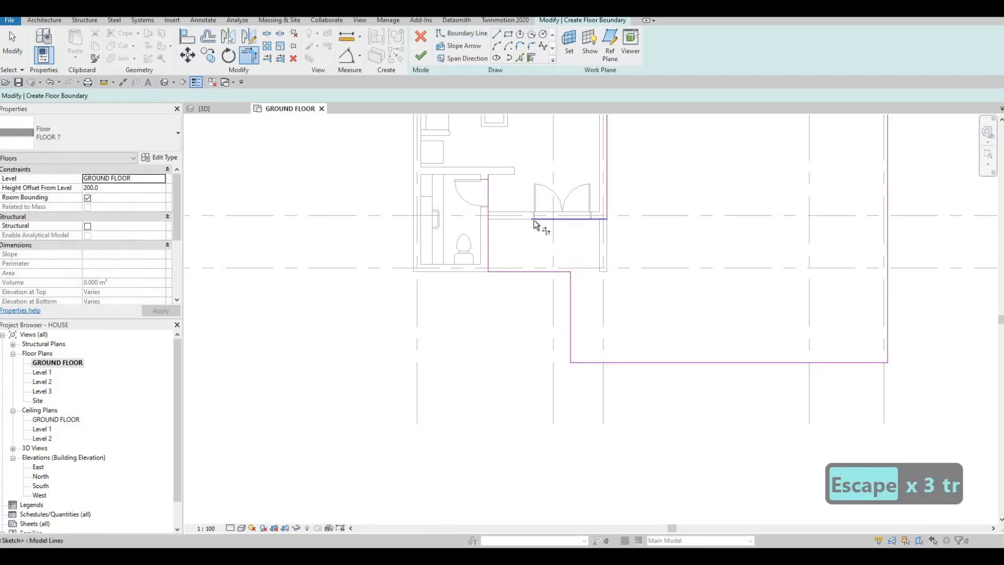
left_click(486, 244)
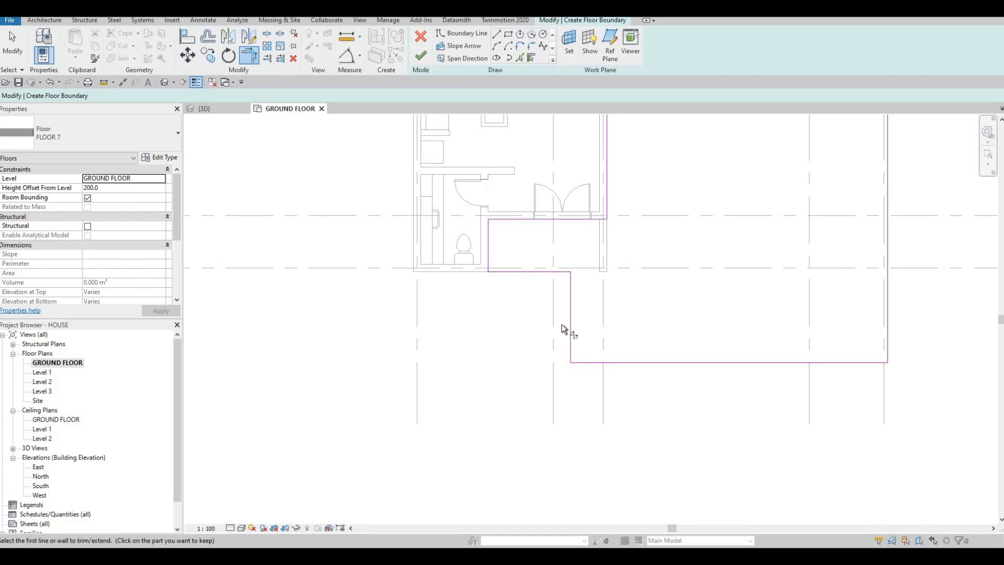
scroll(530, 314, "down", 1)
scroll(531, 314, "down", 4)
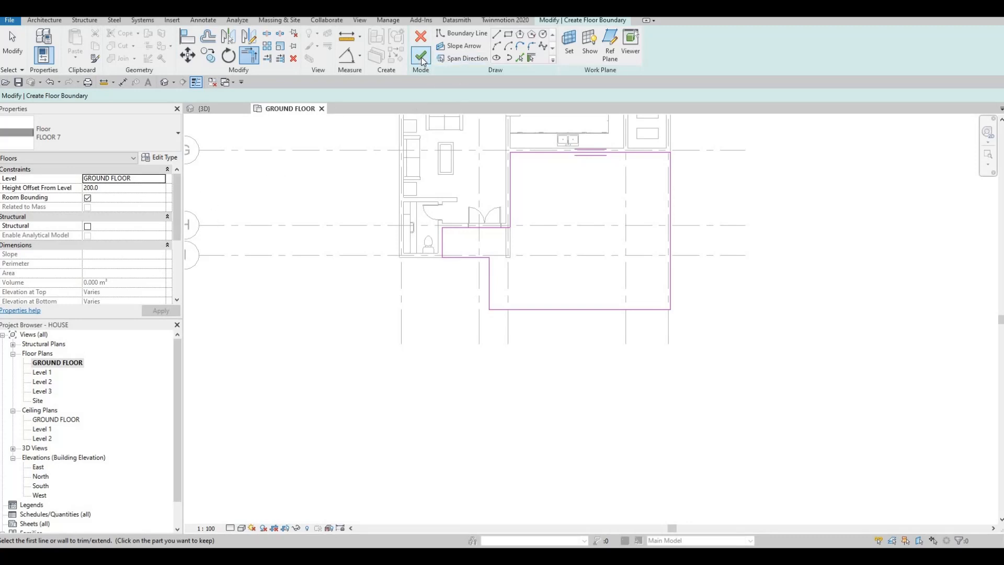
left_click(420, 59)
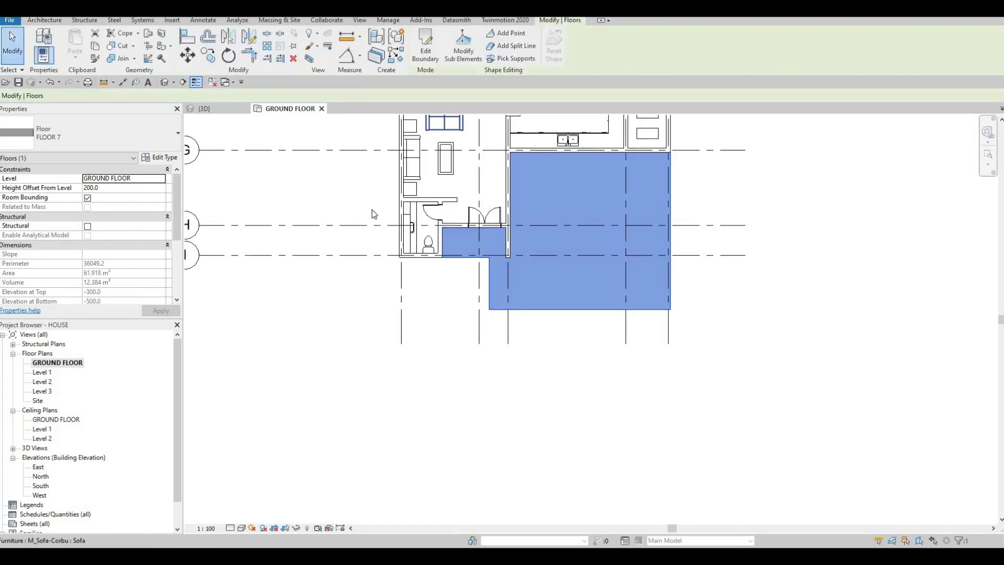
Examine the new front floor slab and its fit against the house entrance in the 3D view.
middle_click_drag(446, 281, 448, 282)
scroll(501, 222, "down", 1)
middle_click_drag(502, 222, 530, 160)
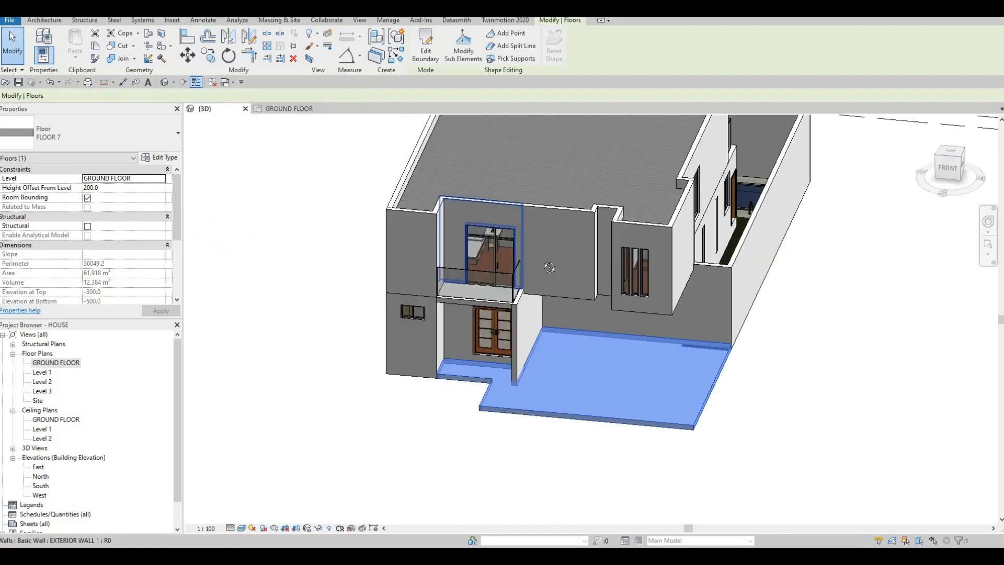
middle_click_drag(596, 341, 483, 291)
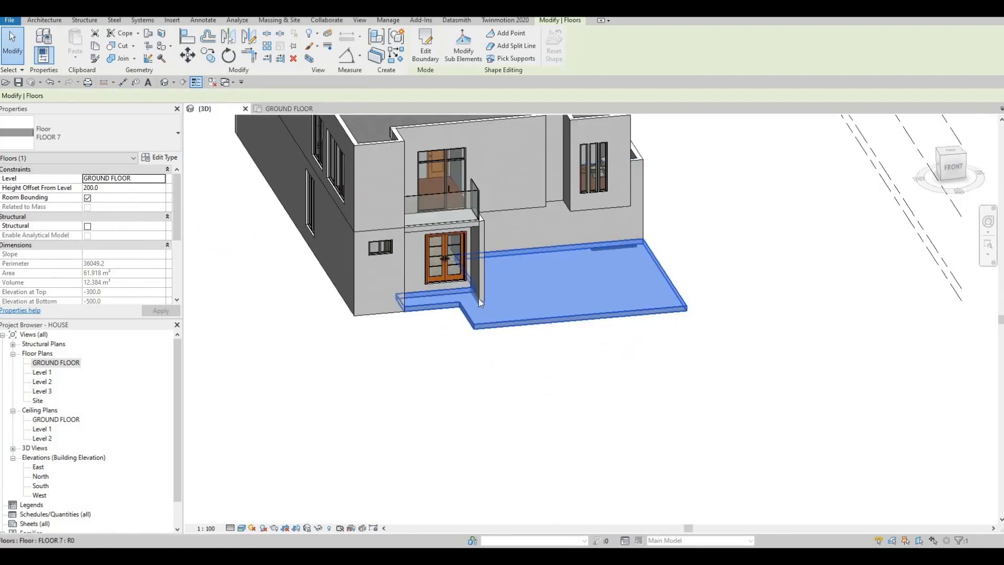
double_click(56, 363)
key("F1")
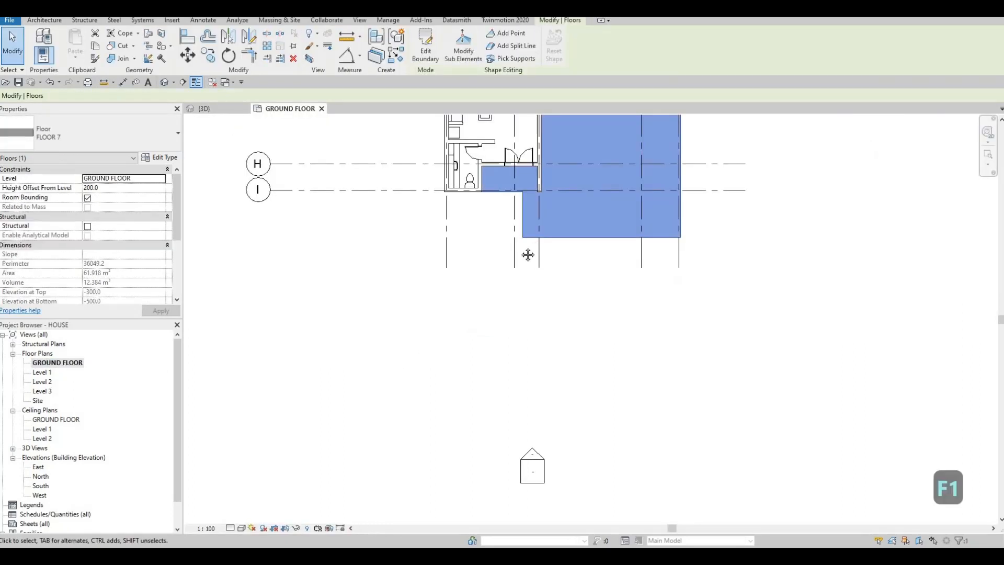
middle_click_drag(528, 255, 487, 308)
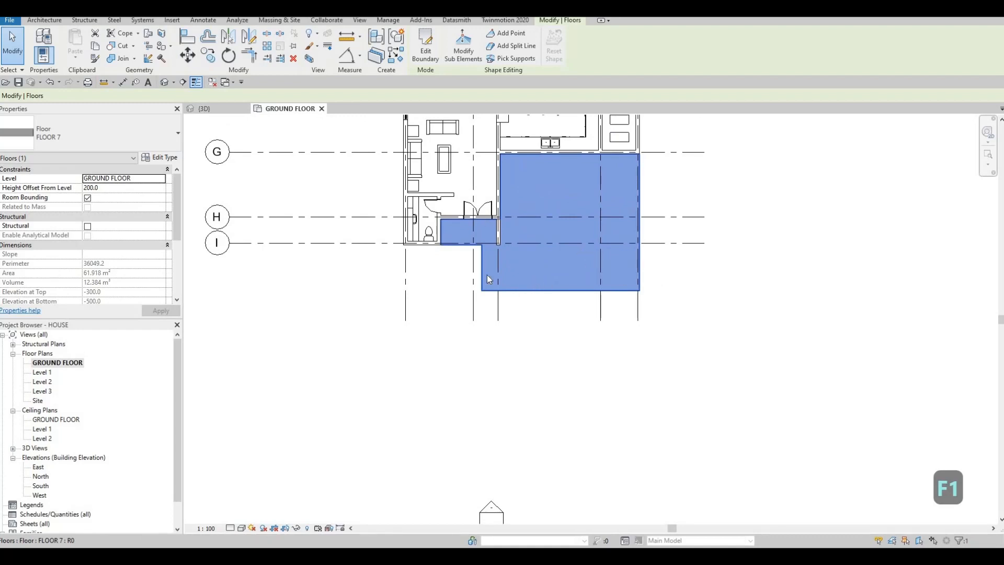
key("Escape")
key("Escape")
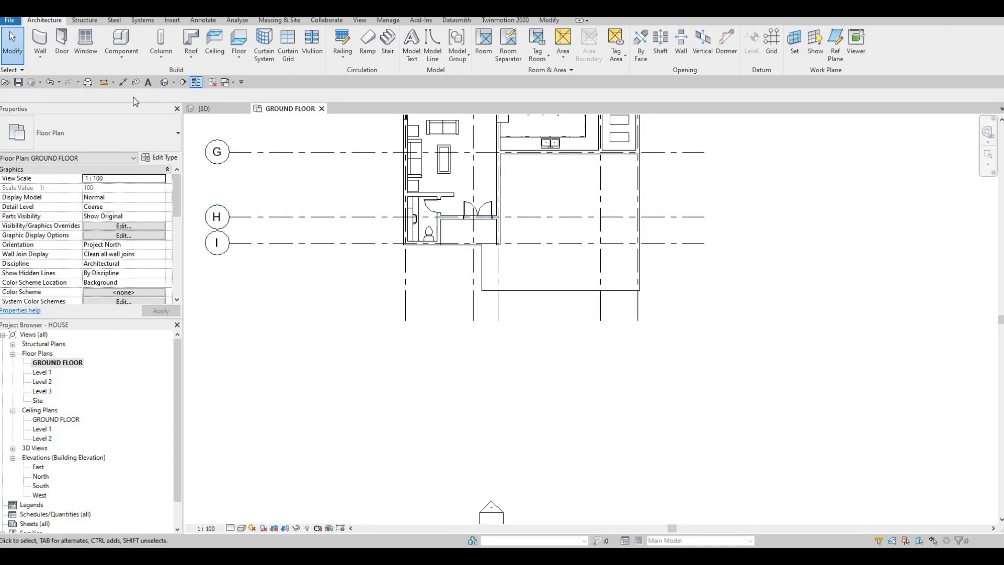
key("ctrl+Tab")
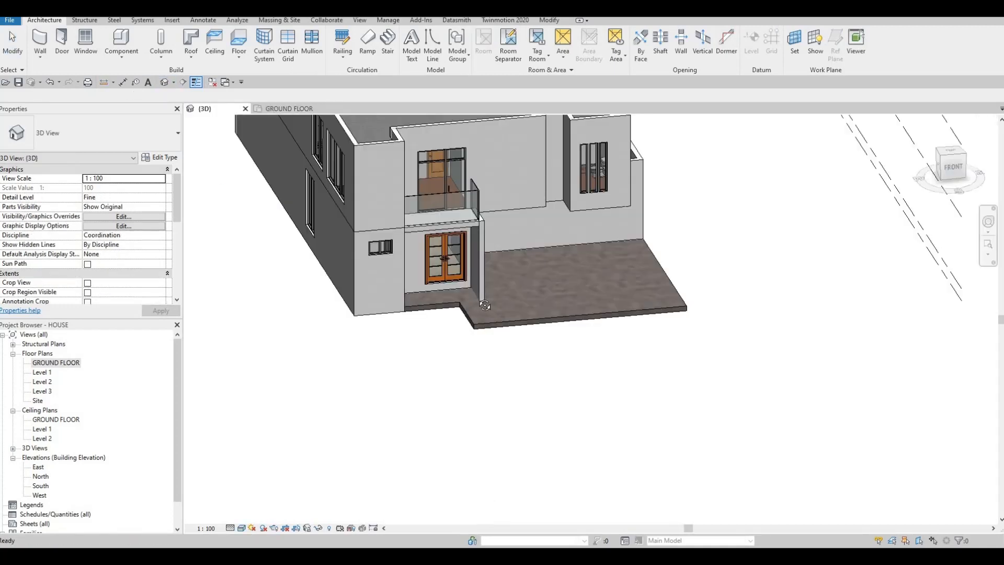
middle_click_drag(439, 309, 417, 286, "shift")
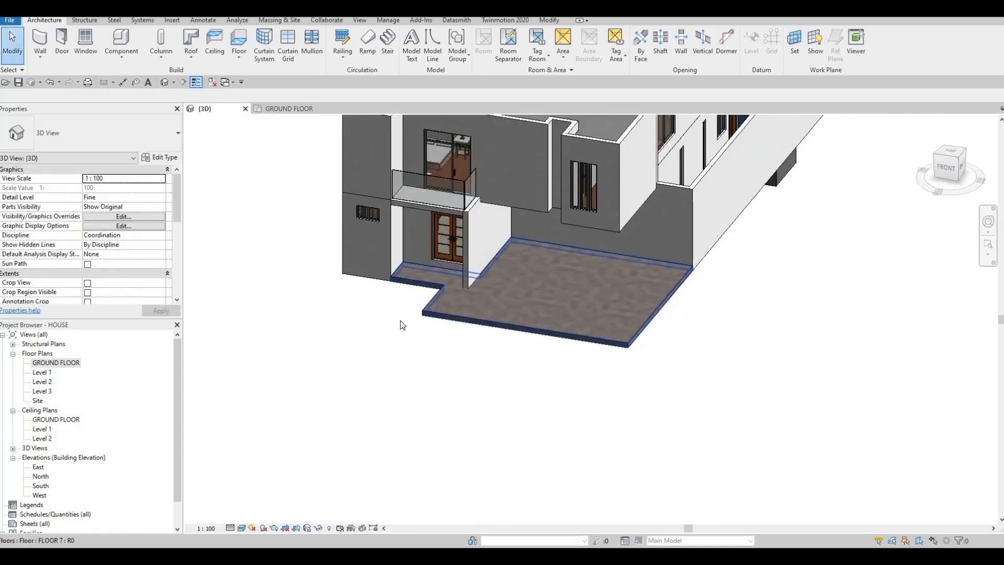
middle_click_drag(604, 253, 622, 245, "shift")
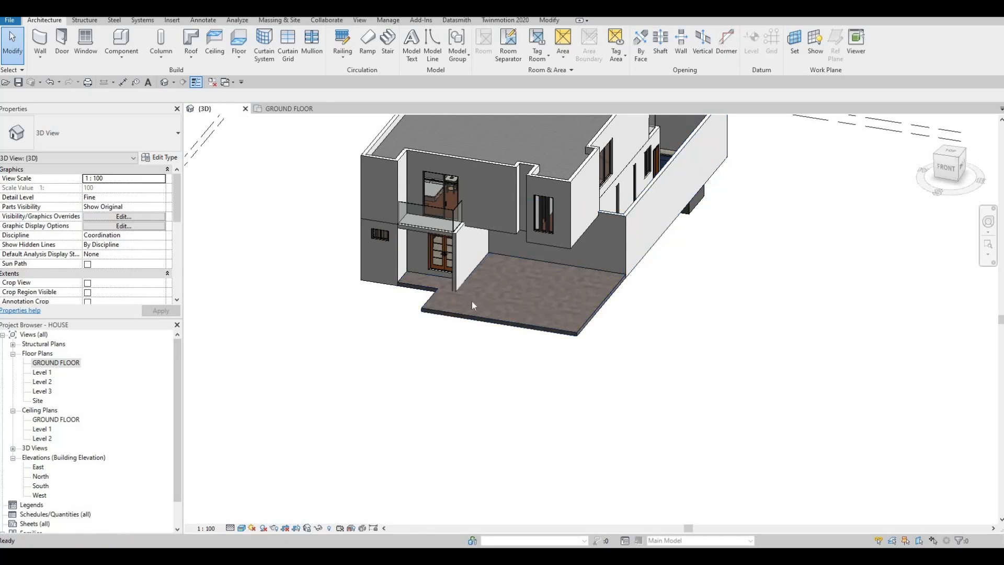
middle_click_drag(610, 171, 521, 229)
In the ground floor plan, shorten the exterior side wall beside the stepping stones so its front end stops just before grid G.
key("Escape")
scroll(521, 229, "down", 1)
middle_click_drag(573, 169, 557, 244)
middle_click_drag(530, 180, 552, 230)
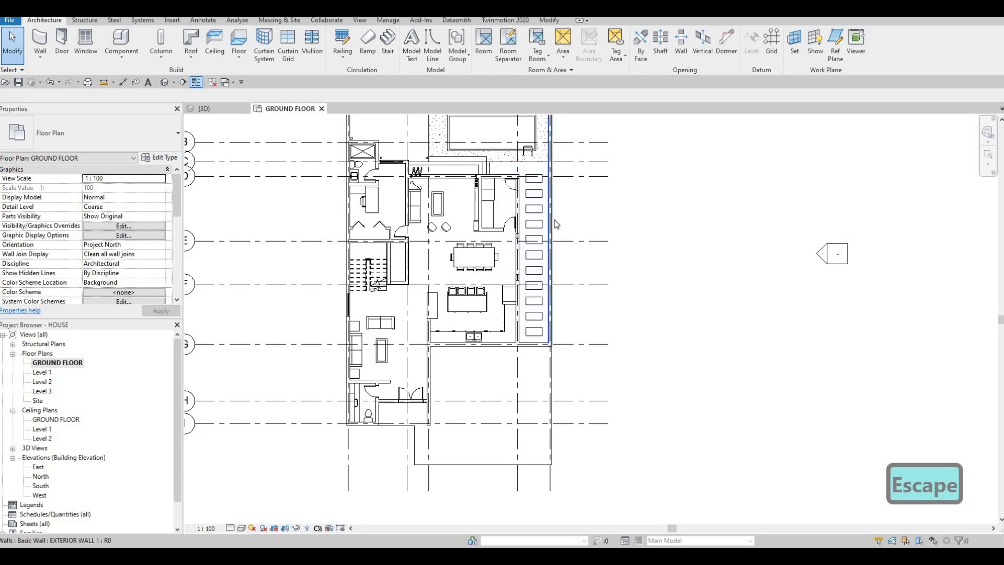
left_click(554, 224)
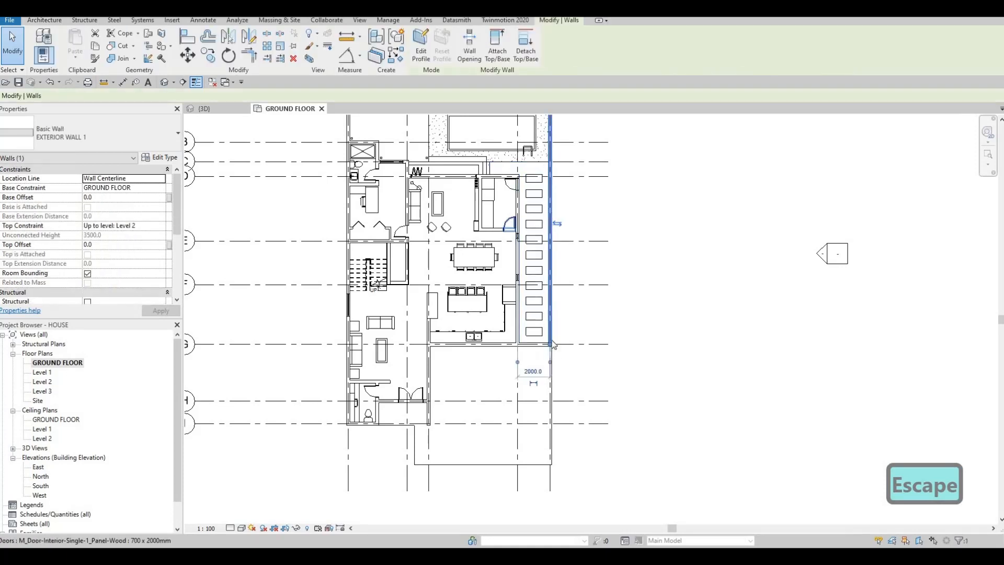
scroll(548, 331, "up", 3)
left_click_drag(548, 310, 540, 306)
Duplicate the side wall's type as EXTERIOR WALL 2, review its layer structure, and apply the new type to the wall.
scroll(534, 287, "down", 5)
scroll(510, 299, "down", 4)
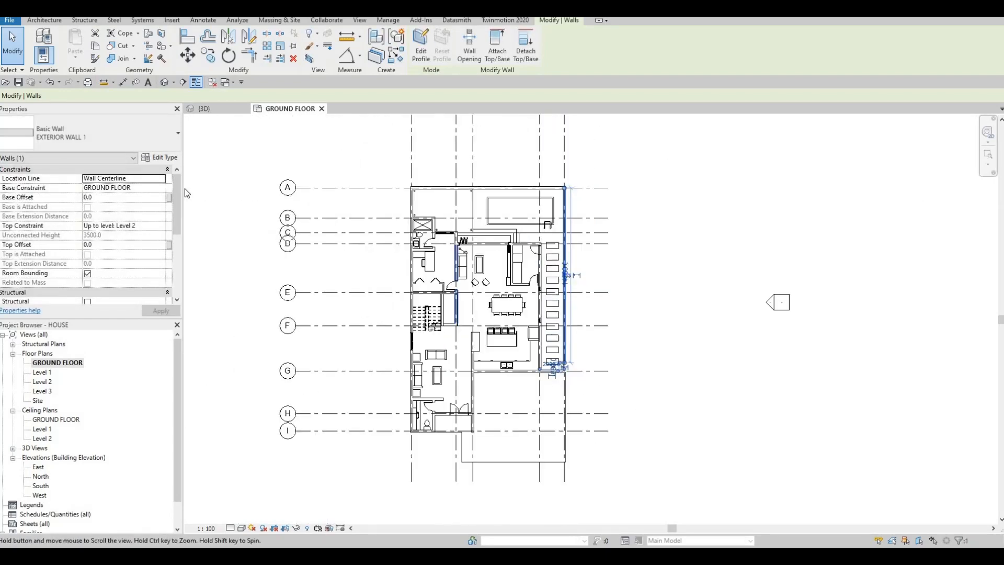
left_click(163, 158)
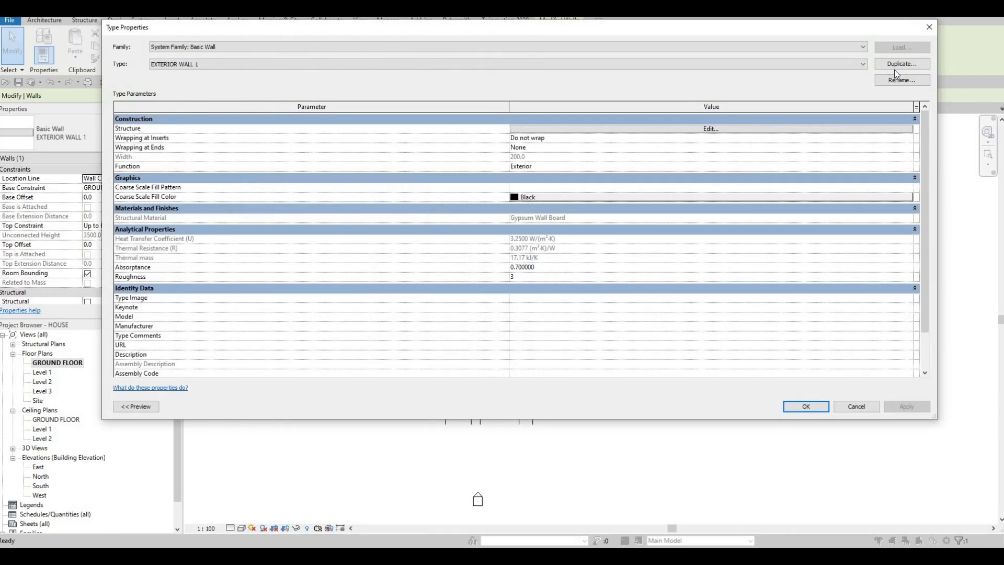
left_click(897, 64)
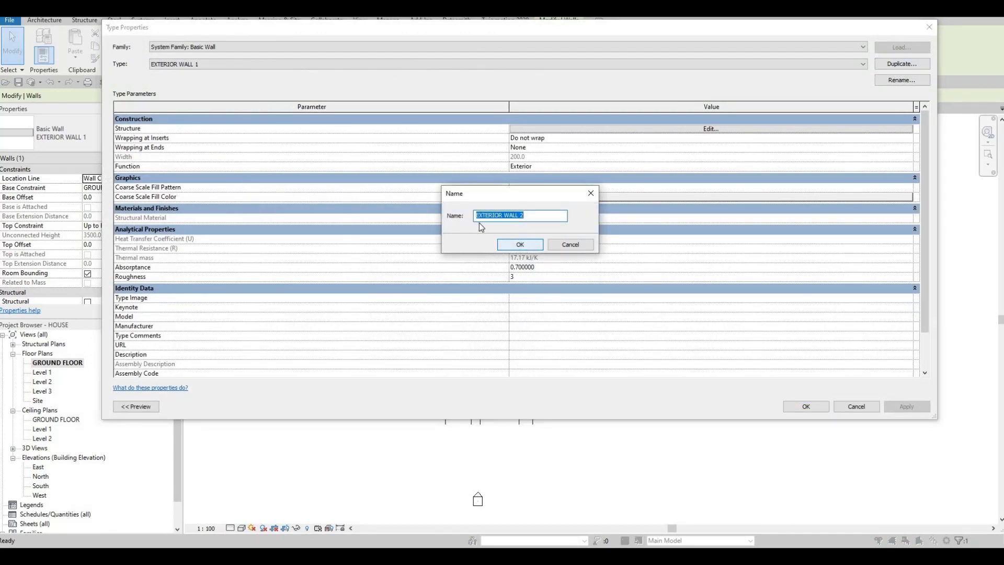
key("Return")
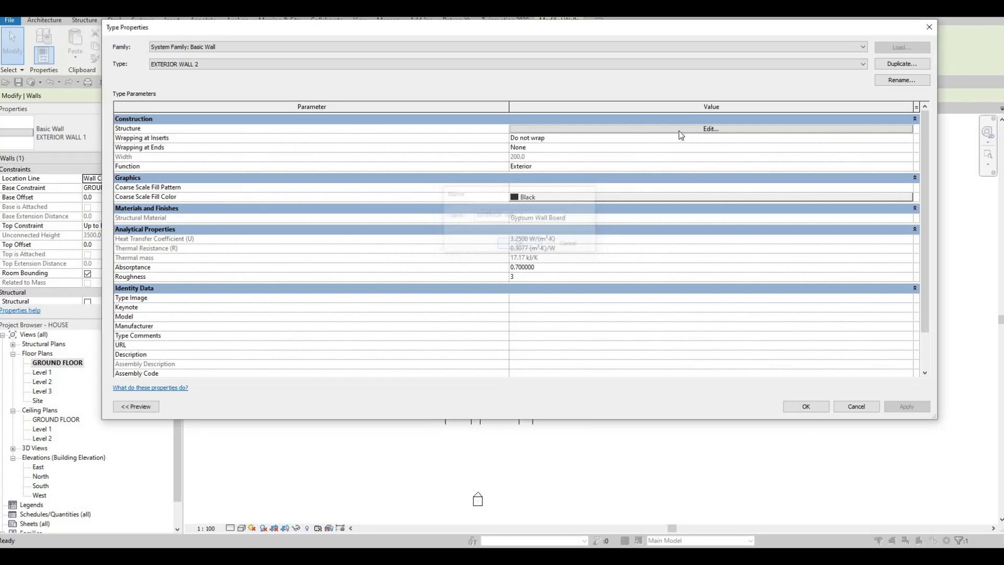
left_click(680, 127)
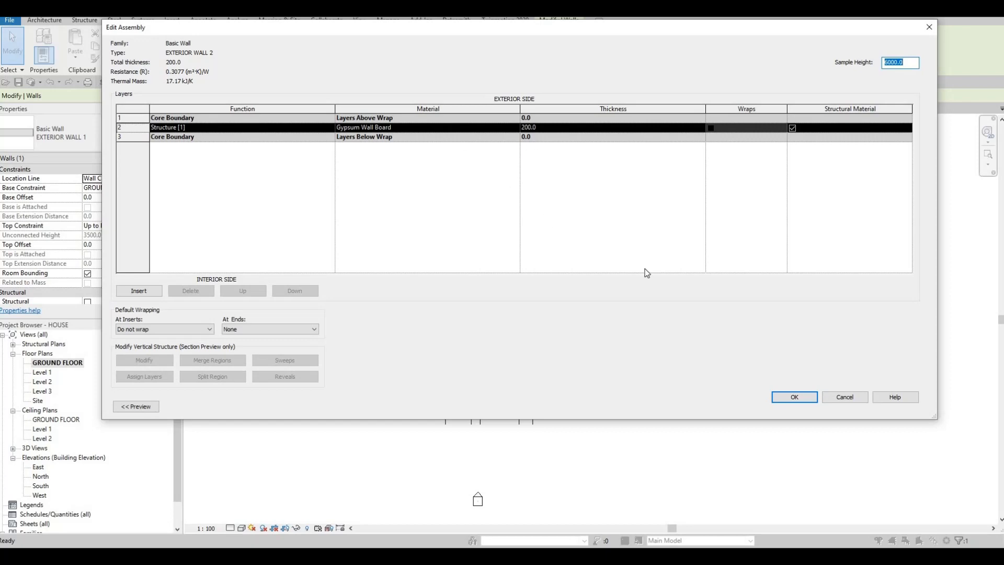
left_click(795, 395)
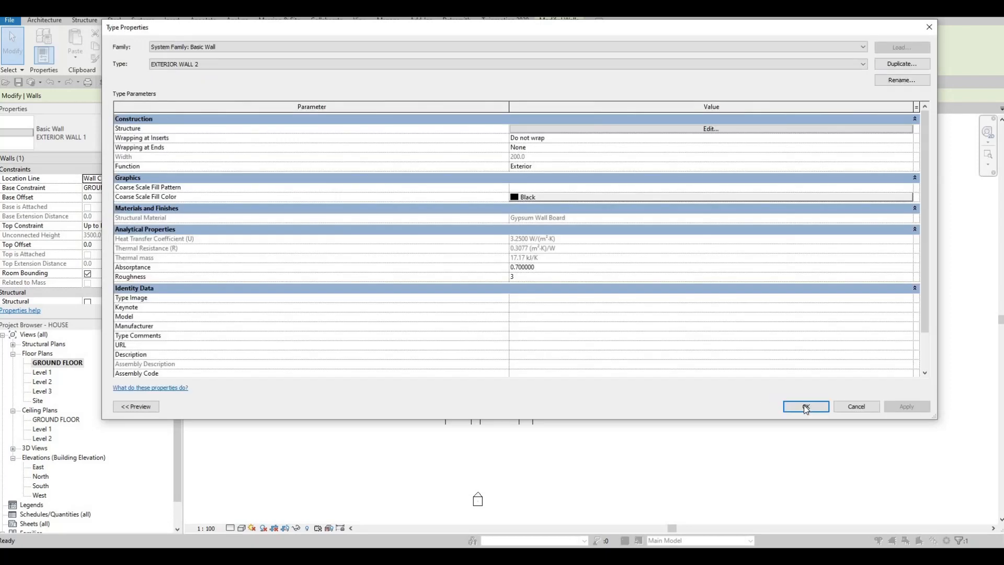
left_click(826, 408)
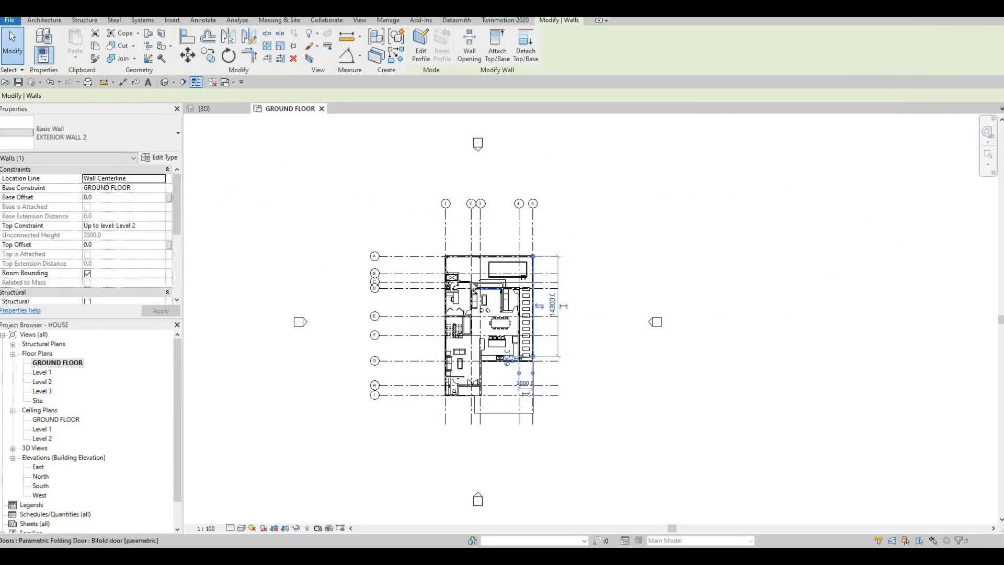
Change the rear wall along grid A to the type EXTERIOR WALL 2.
scroll(474, 289, "up", 3)
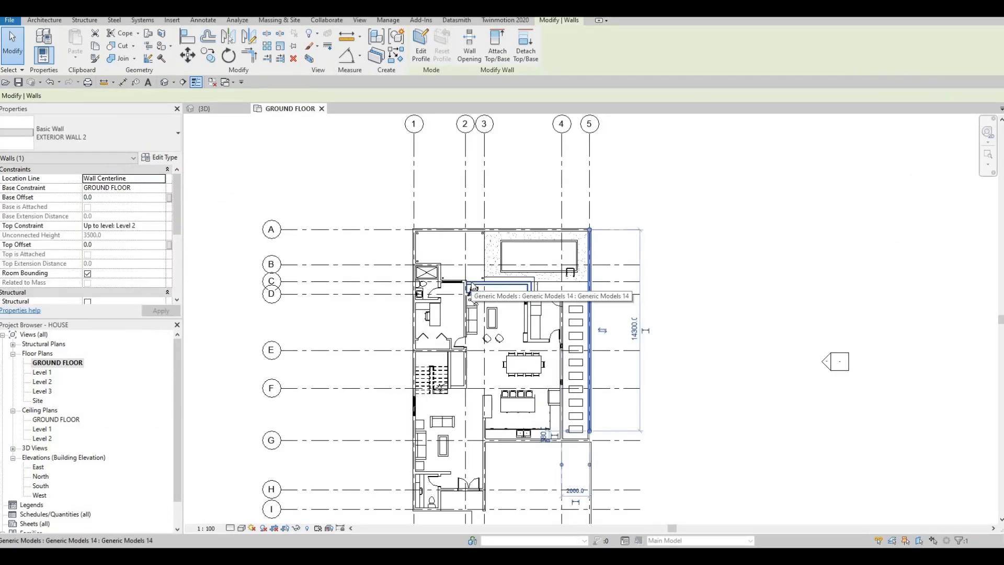
key("Escape")
key("Escape")
left_click(512, 229)
key("Escape")
left_click(445, 229)
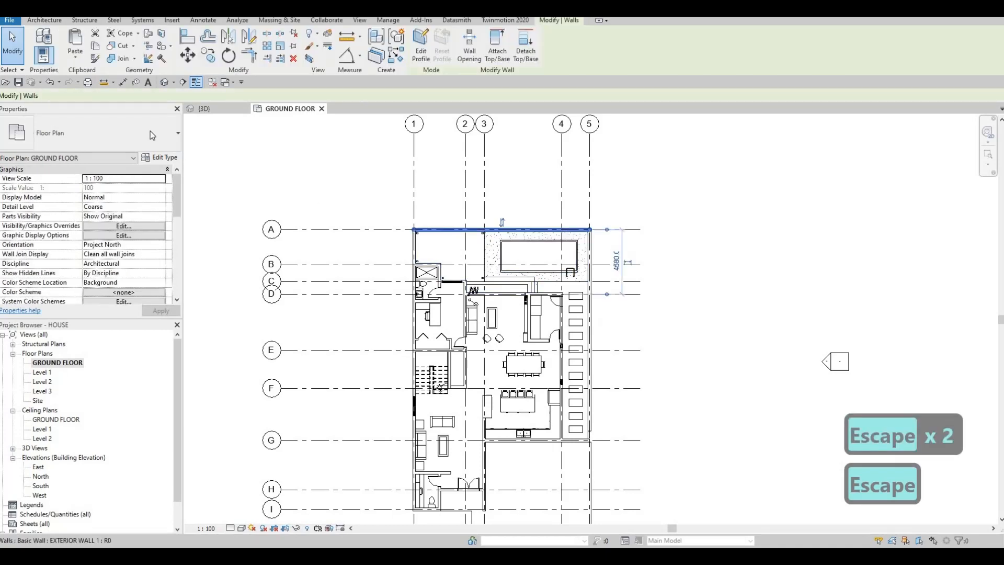
left_click(94, 133)
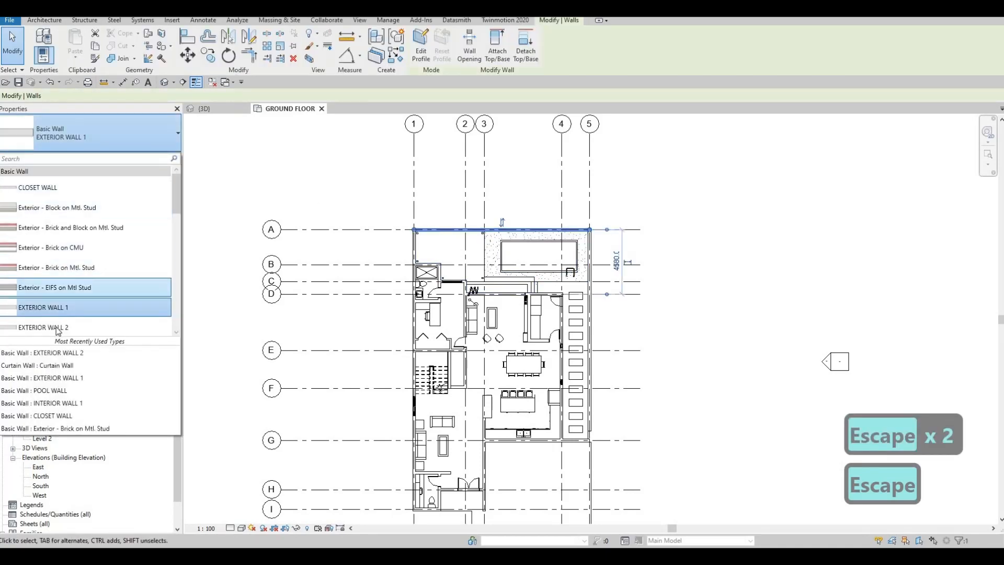
left_click(58, 327)
key("Escape")
Shorten the EXTERIOR WALL 1 wall on grid 1 so its rear end stops at the bathroom's back wall.
scroll(405, 241, "up", 5)
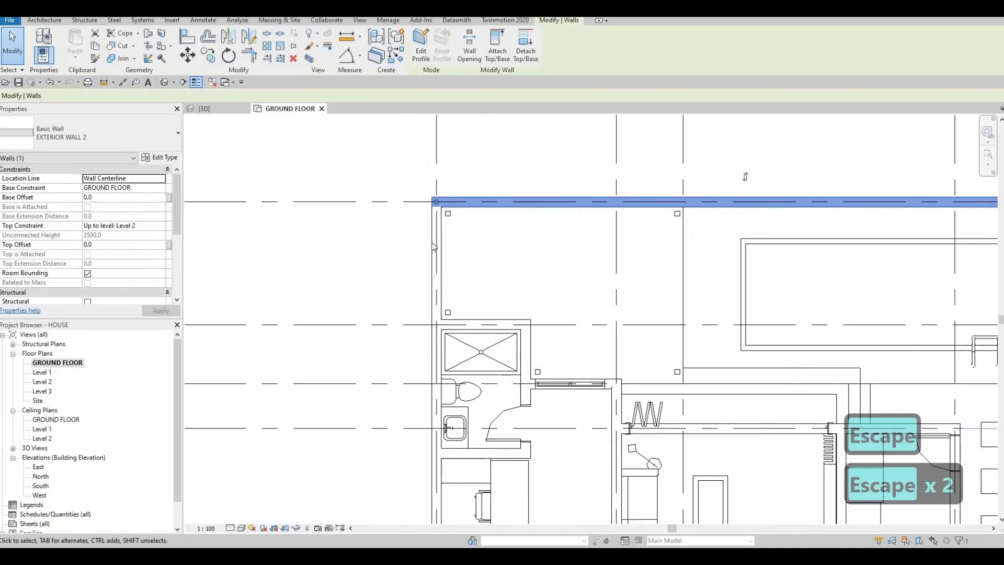
left_click(434, 230)
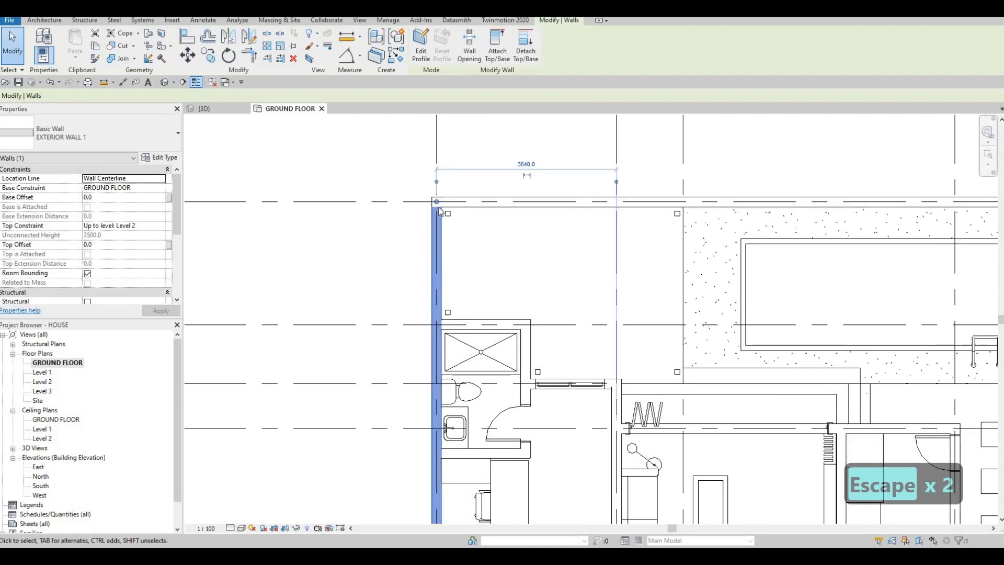
left_click_drag(437, 203, 437, 319)
key("Escape")
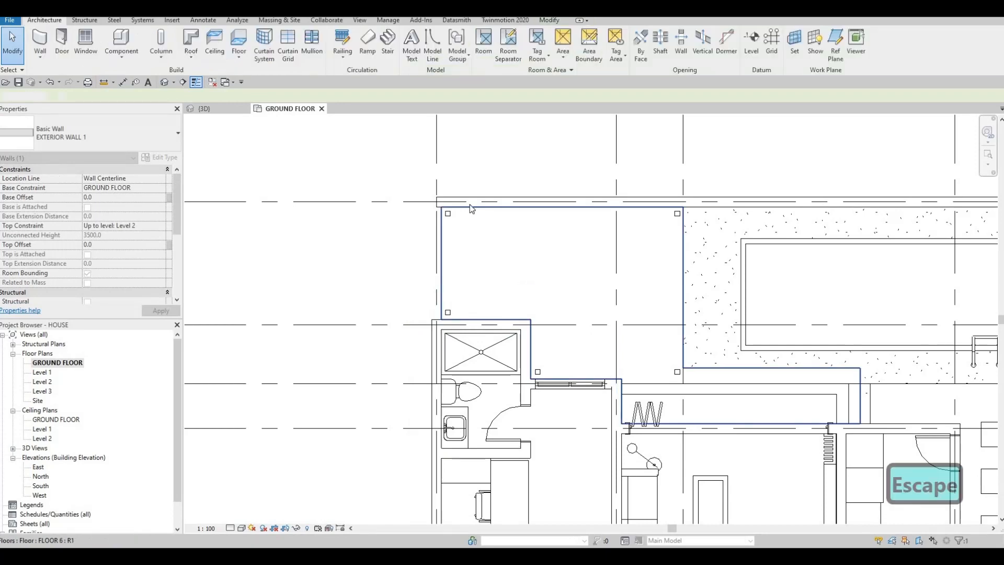
key("Escape")
Draw an EXTERIOR WALL 2 wall about 1700 mm long along grid 1 from the rear wall's corner toward the bathroom.
left_click(469, 204)
key("Escape")
left_click(470, 202)
key("c")
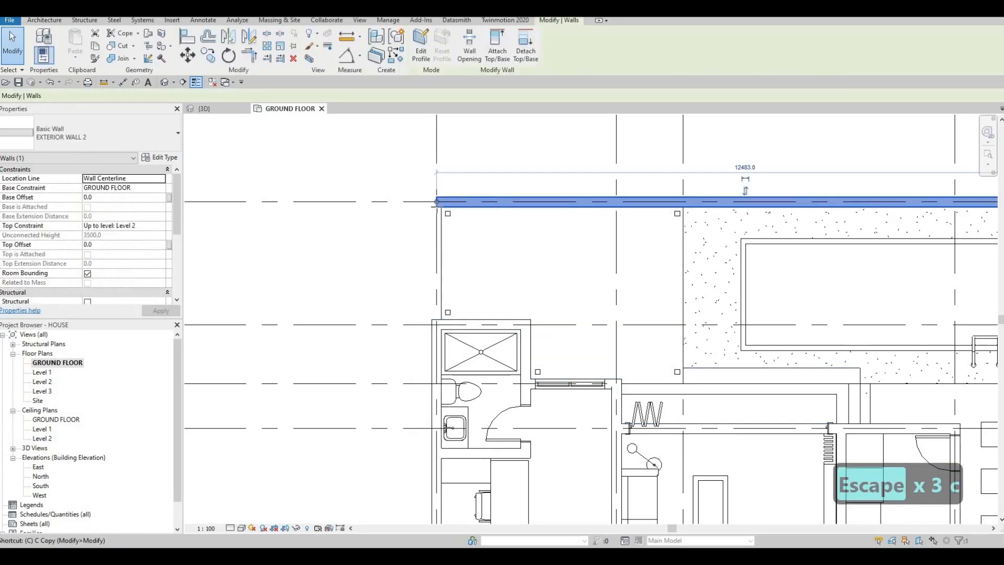
key("s")
left_click(436, 202)
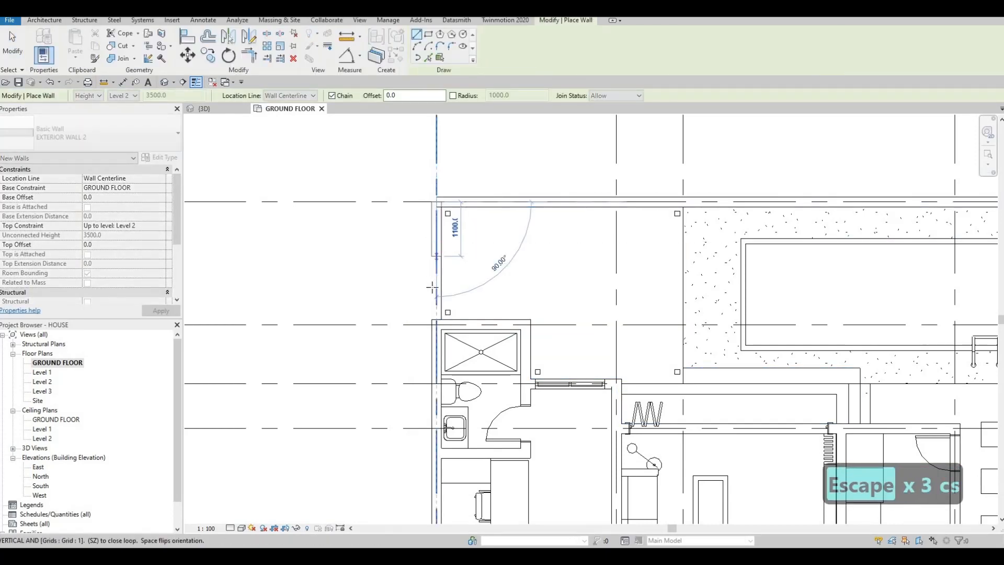
key("Escape")
key("Escape")
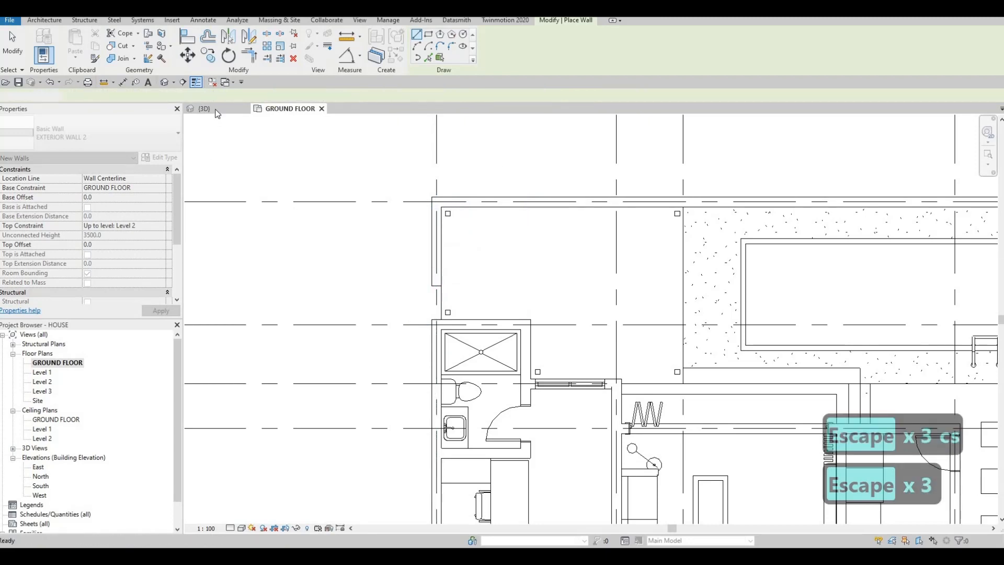
In the 3D view, lower the side wall beside the stepping stones by setting its top offset to -1000.
left_click(206, 108)
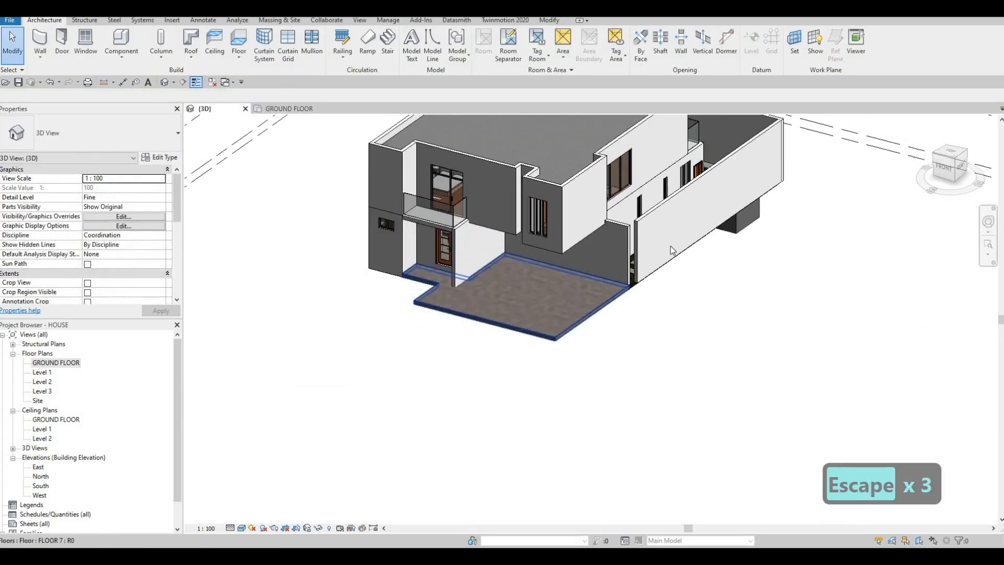
middle_click_drag(671, 250, 703, 217, "shift")
left_click(690, 226)
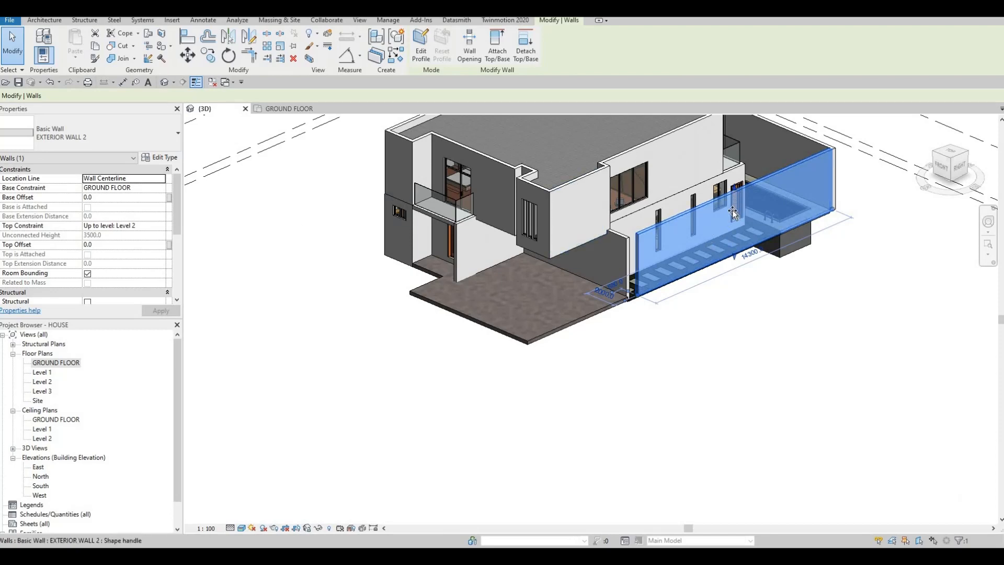
left_click_drag(731, 212, 758, 230)
middle_click_drag(763, 149, 669, 192)
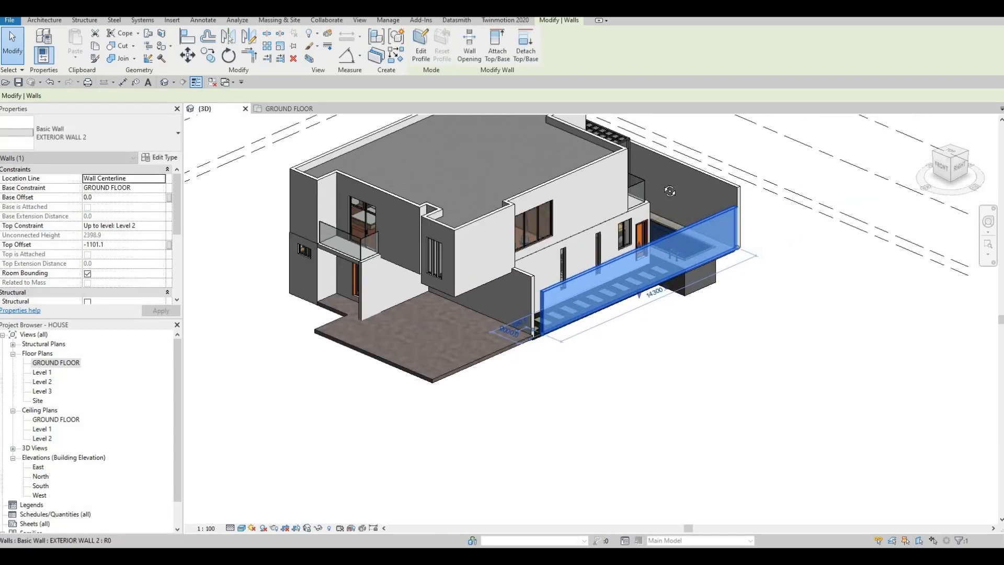
middle_click_drag(386, 257, 335, 247, "shift")
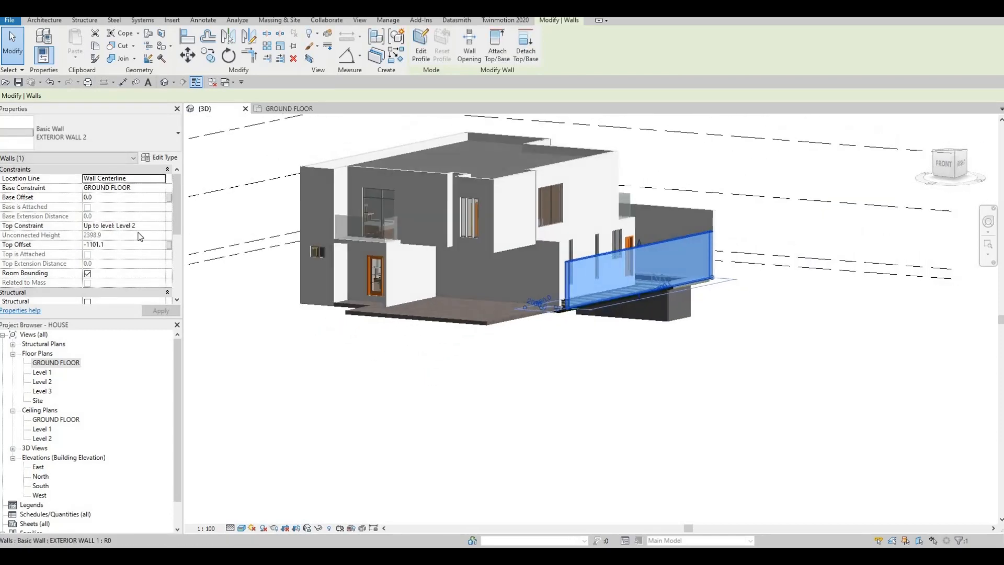
left_click(114, 245)
type("-")
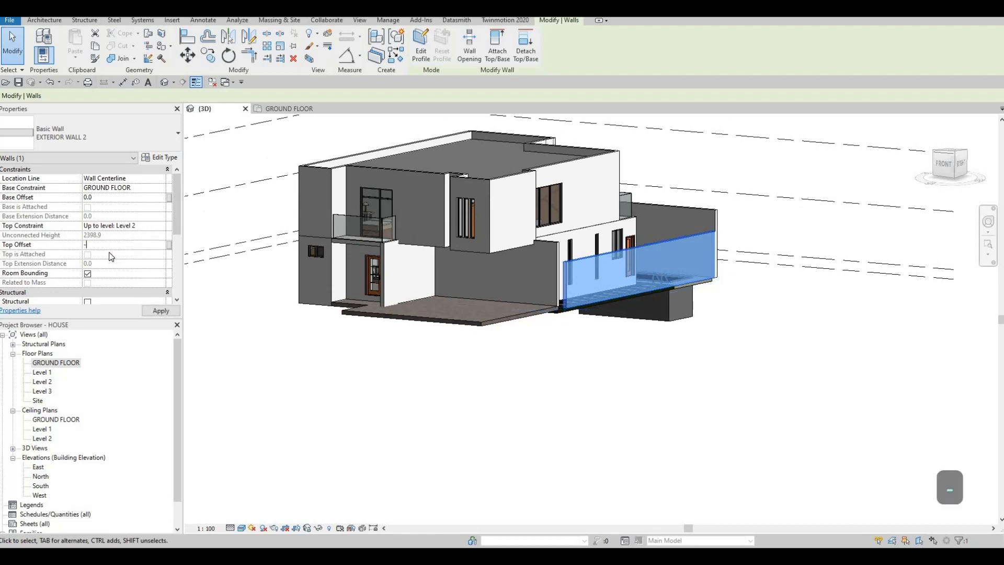
type("1000")
key("Return")
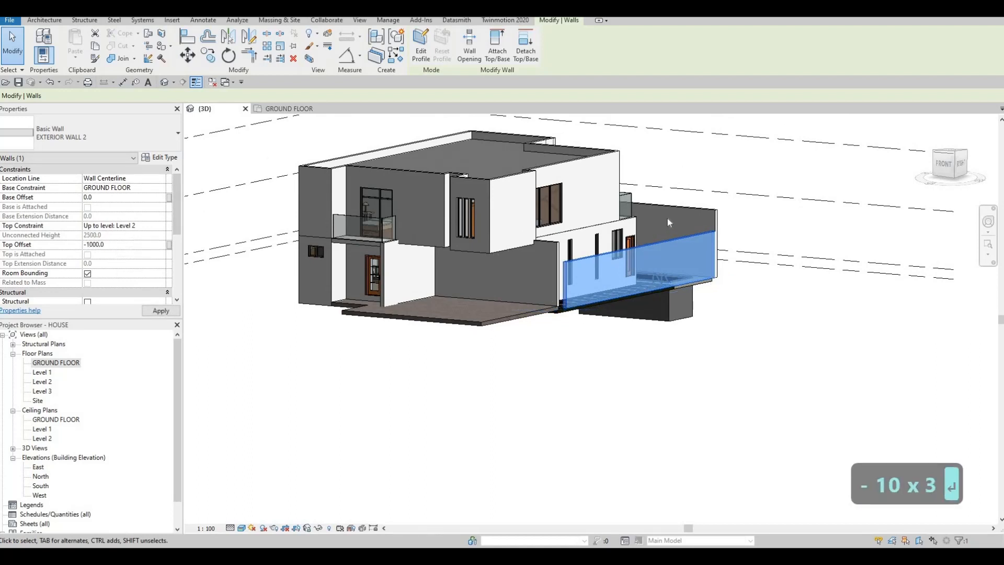
key("Escape")
key("Escape")
Set the top offset of both the rear wall behind the pool and the short adjoining wall to -1000.
left_click(673, 235)
middle_click_drag(578, 326, 714, 162, "shift")
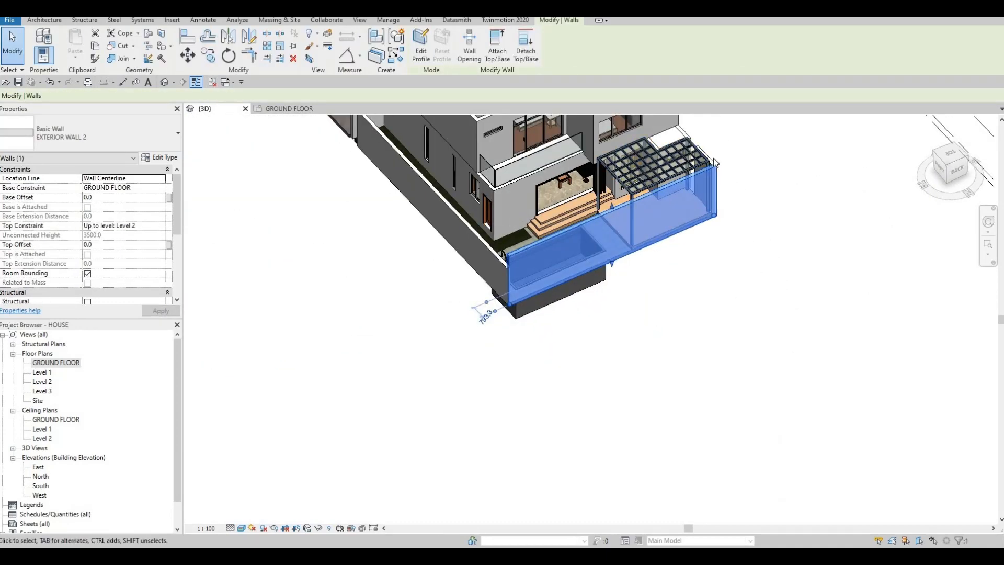
left_click(713, 158, "ctrl")
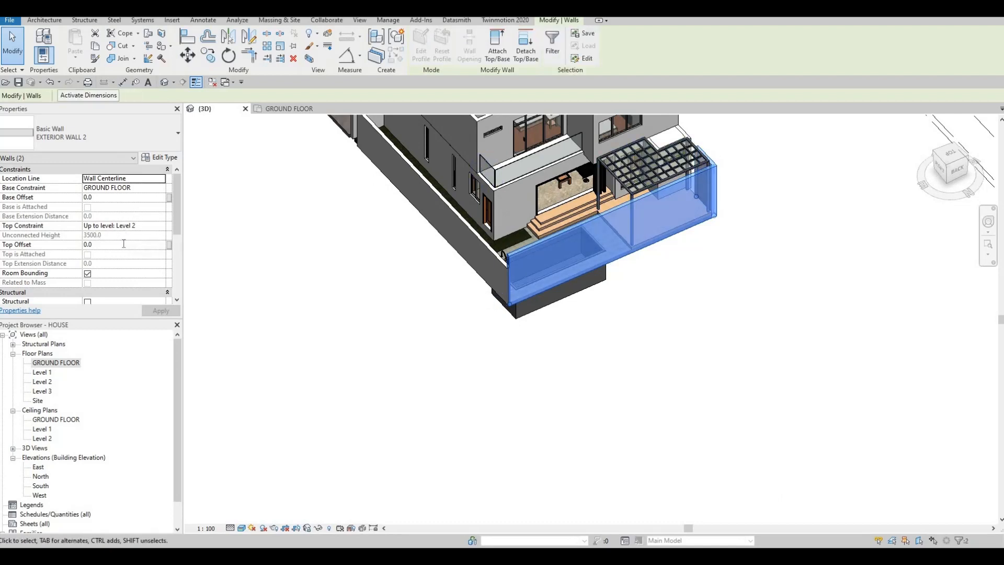
left_click(124, 243)
type("-1")
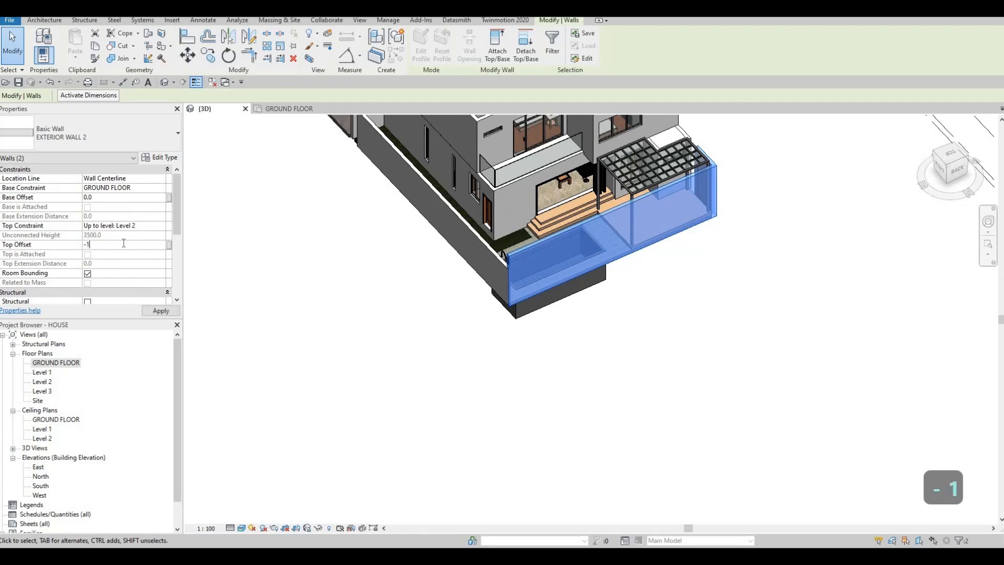
type("000")
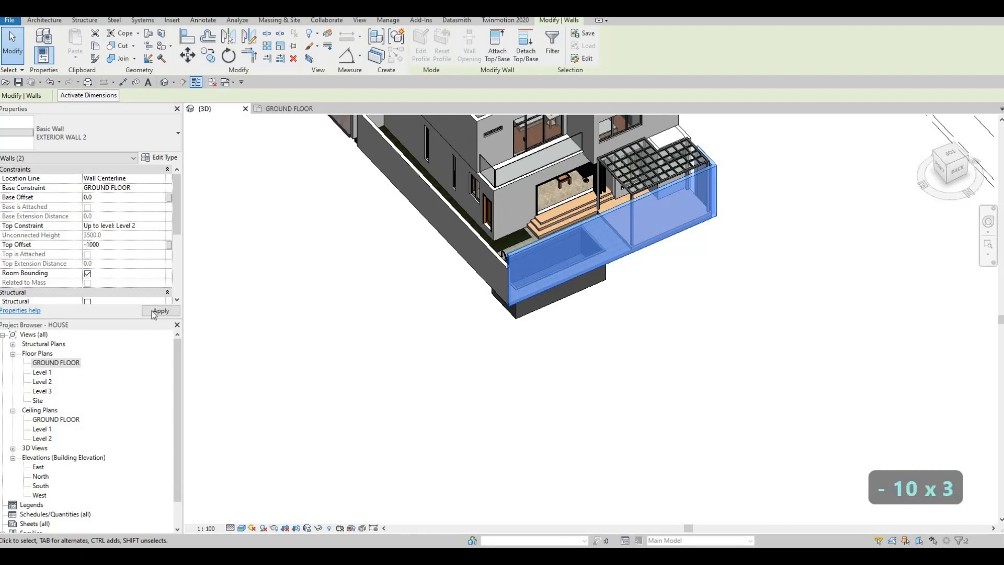
key("Escape")
key("Escape")
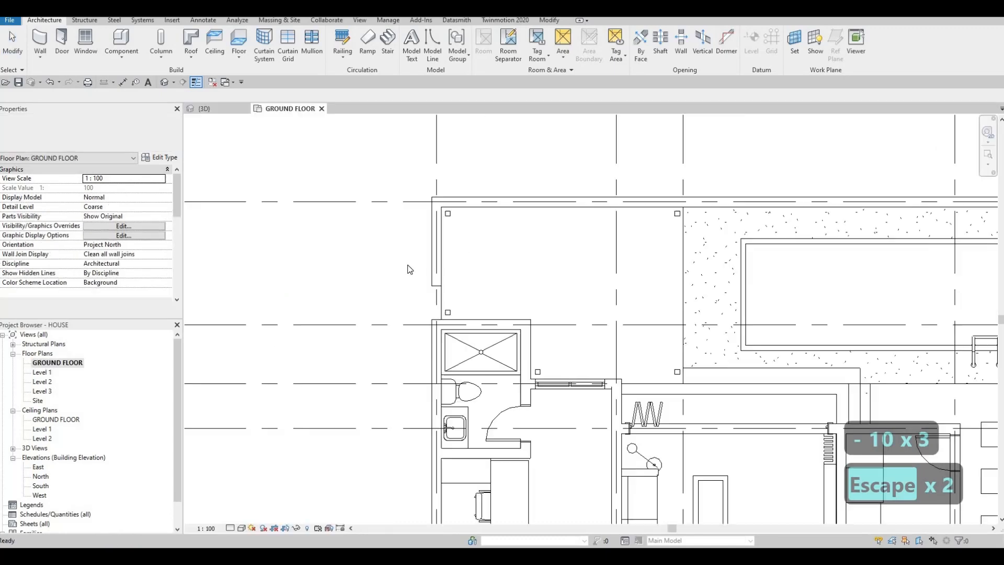
In the ground floor plan, extend the short EXTERIOR WALL 2 wall on grid 1 to meet the bathroom's back wall.
key("Escape")
left_click(439, 291)
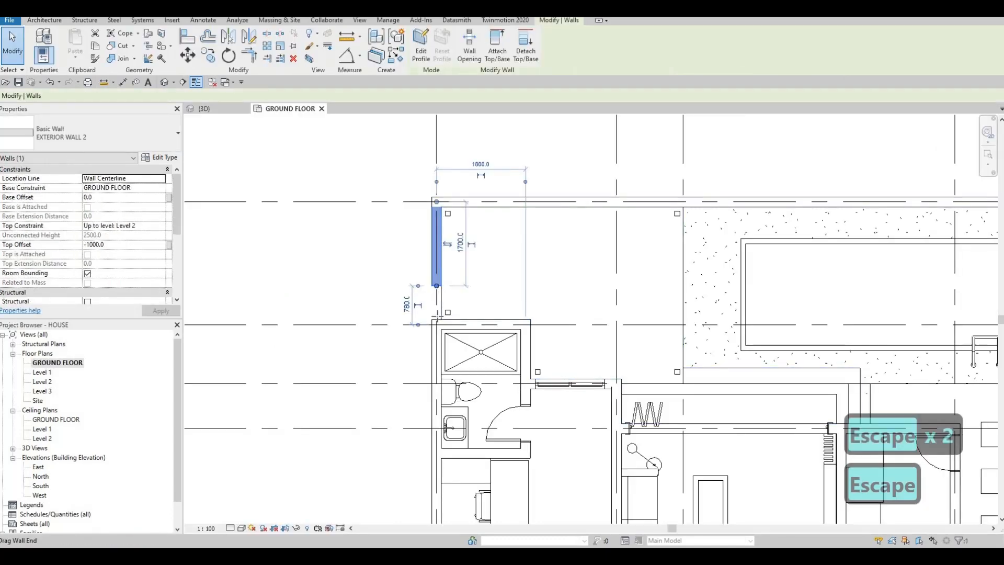
key("r")
key("o")
key("Escape")
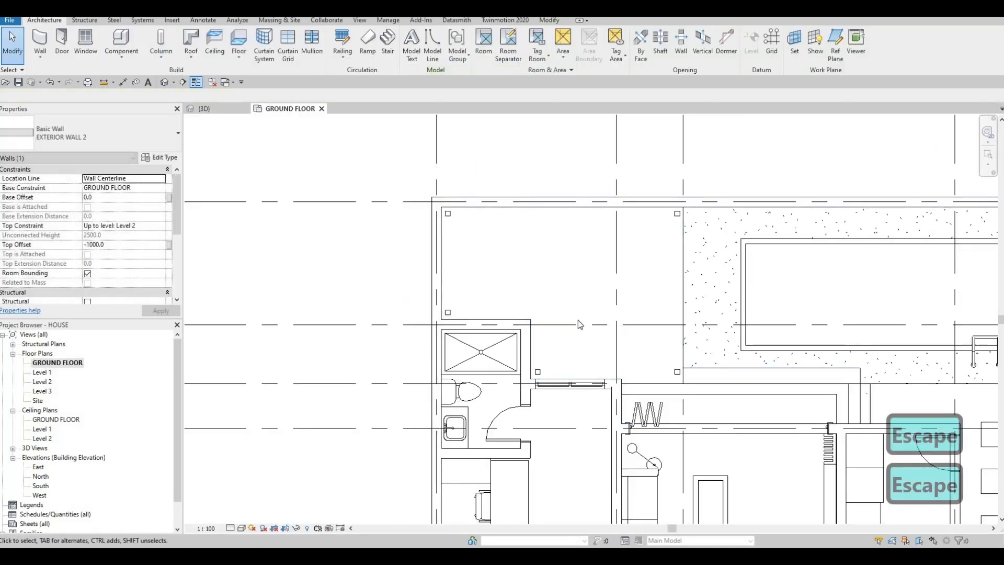
Shorten the kitchen's front wall along grid G so it ends at grid 4 instead of crossing the stepping-stone passage.
scroll(627, 324, "down", 4)
middle_click_drag(745, 331, 636, 287)
scroll(627, 376, "down", 1)
middle_click_drag(627, 397, 594, 284)
scroll(672, 450, "down", 1)
middle_click_drag(678, 460, 663, 305)
scroll(663, 305, "up", 3)
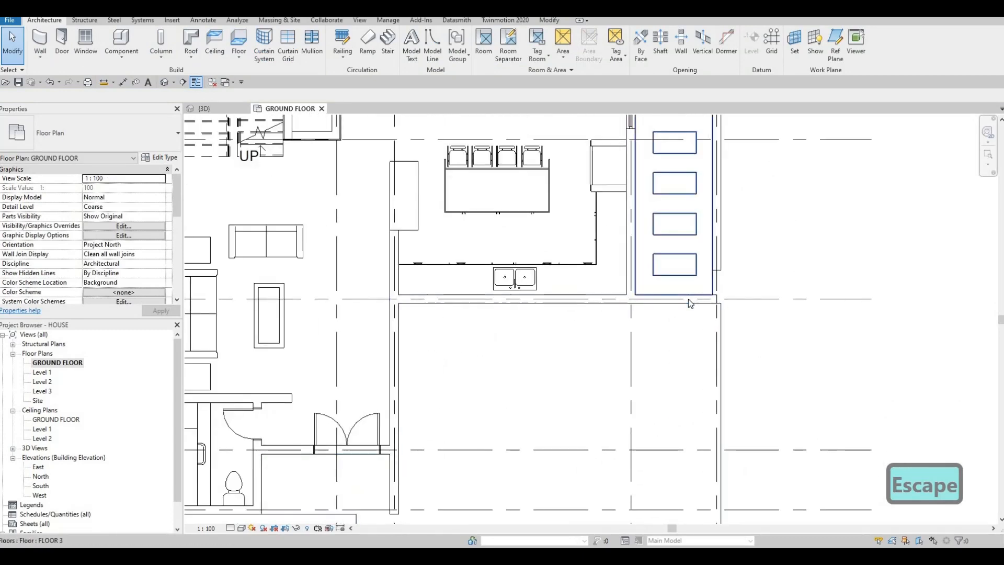
left_click(708, 298)
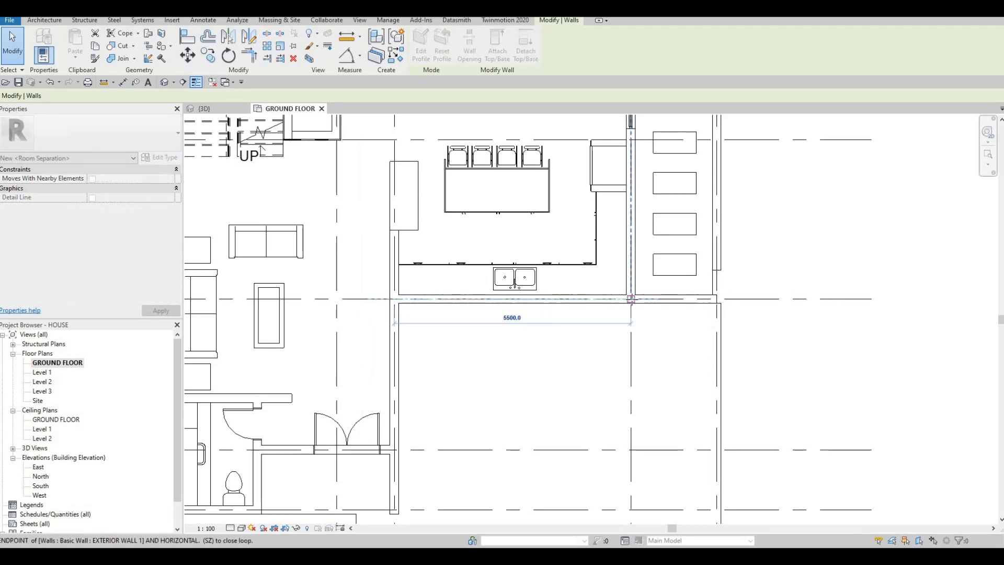
key("Escape")
key("Escape")
Draw an EXTERIOR WALL 2 wall along grid G from grid 5 partway across the stepping-stone passage toward grid 4.
left_click(720, 257)
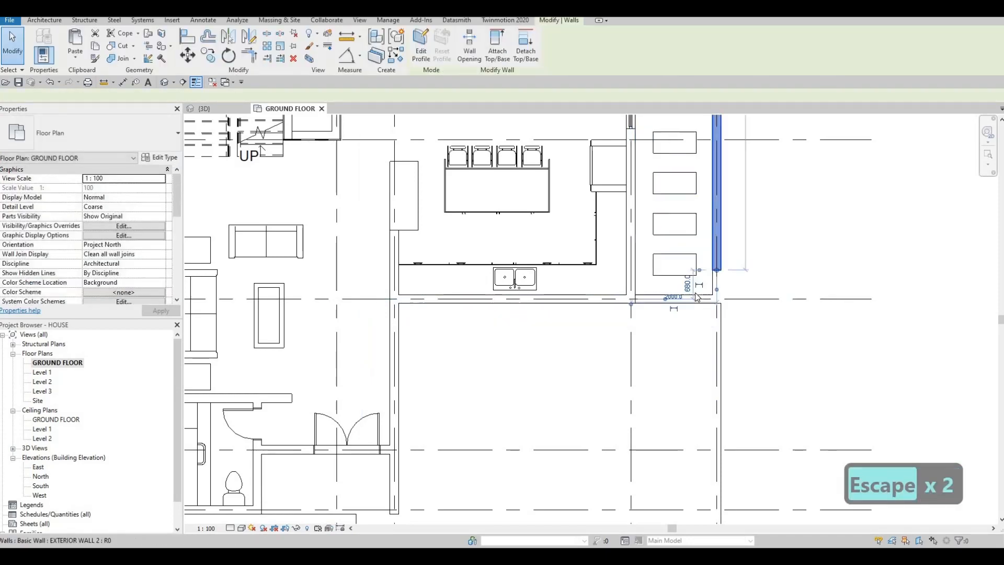
key("Escape")
scroll(700, 285, "up", 2)
left_click(739, 254)
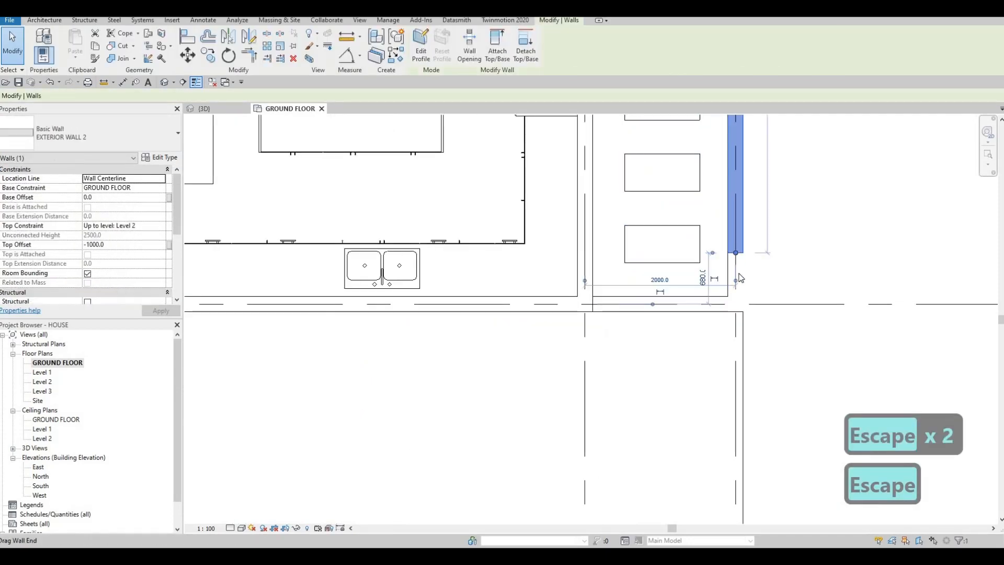
key("c")
key("s")
left_click(734, 304)
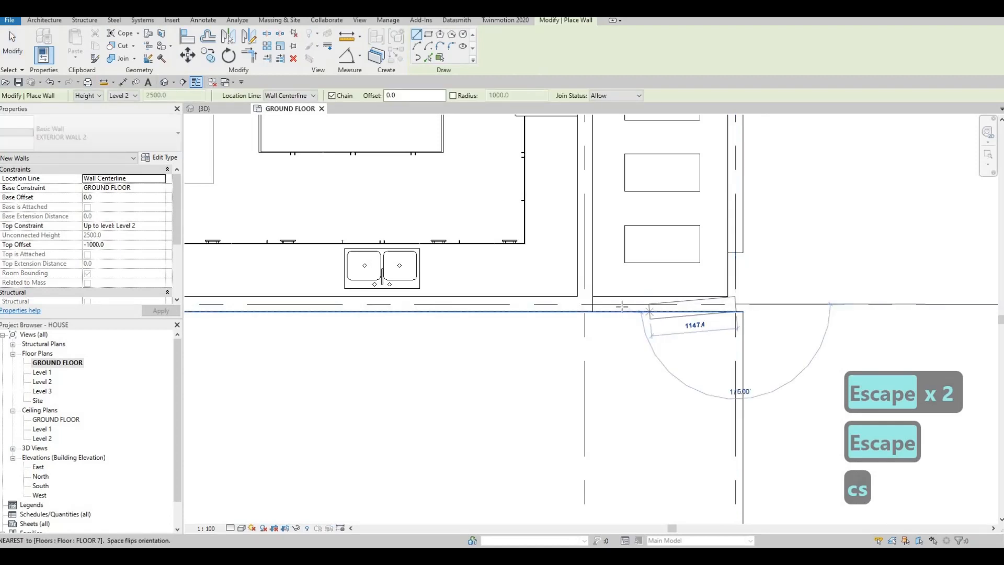
key("Escape")
key("Escape")
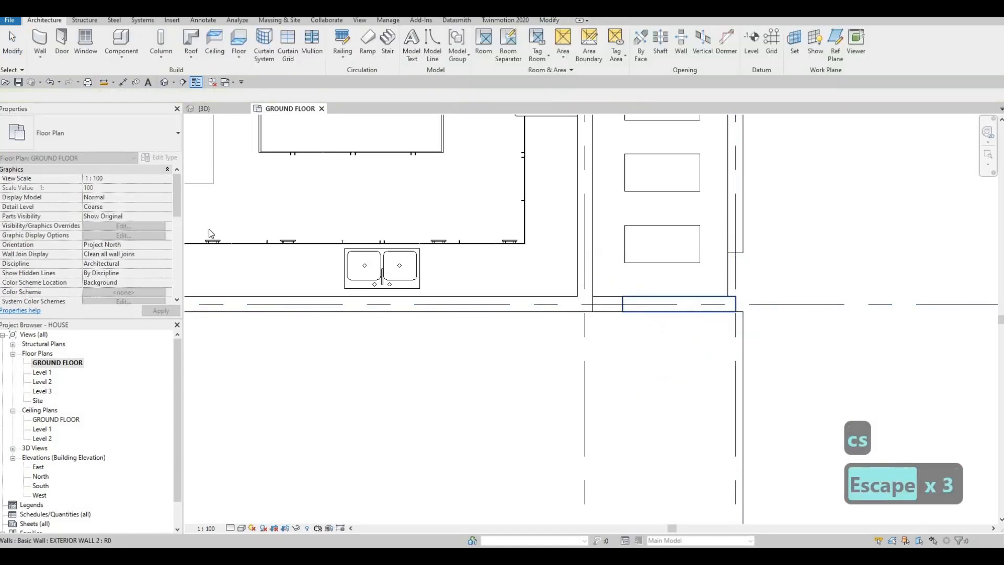
Extend the short EXTERIOR WALL 2 wall on grid G across the stepping-stone passage to meet grid 4.
left_click(633, 305)
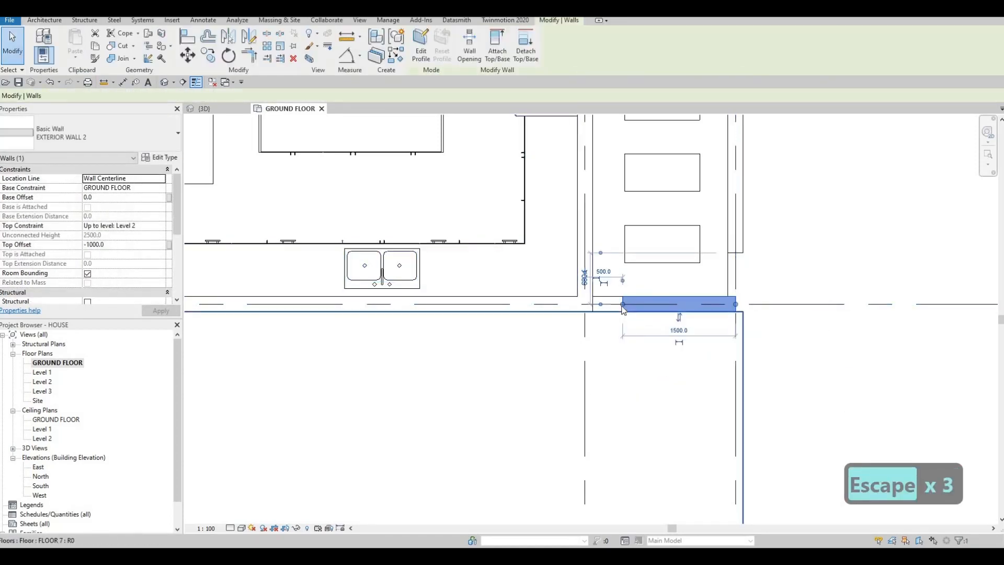
left_click_drag(622, 304, 592, 305)
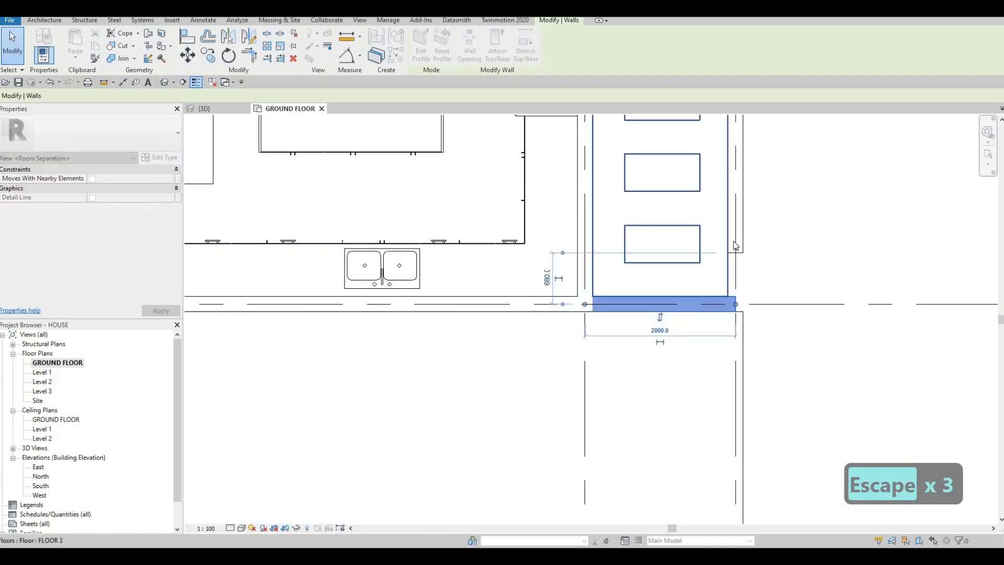
left_click(736, 250)
key("Escape")
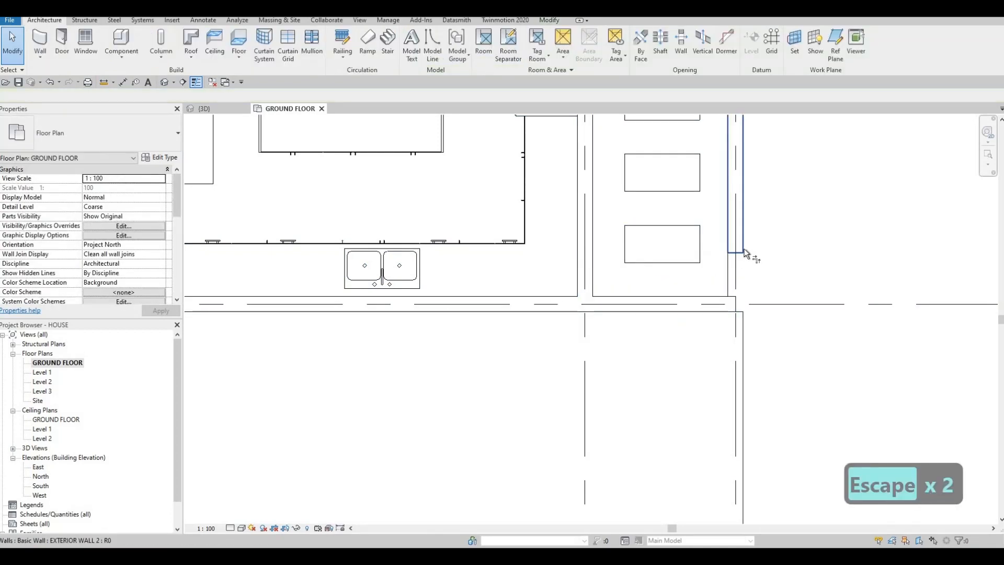
Trim the passage's outer side wall on grid 5 and the short grid G wall into a closed corner.
key("t")
key("r")
left_click(736, 246)
left_click(717, 301)
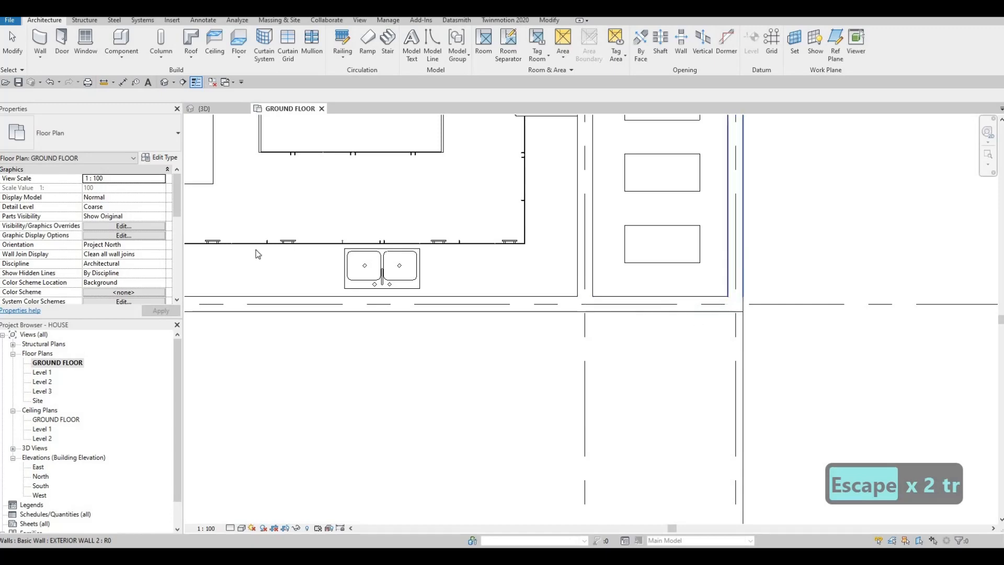
key("Escape")
key("Escape")
In the 3D view, select the four low EXTERIOR WALL 2 boundary walls around the passage and pool.
left_click(193, 111)
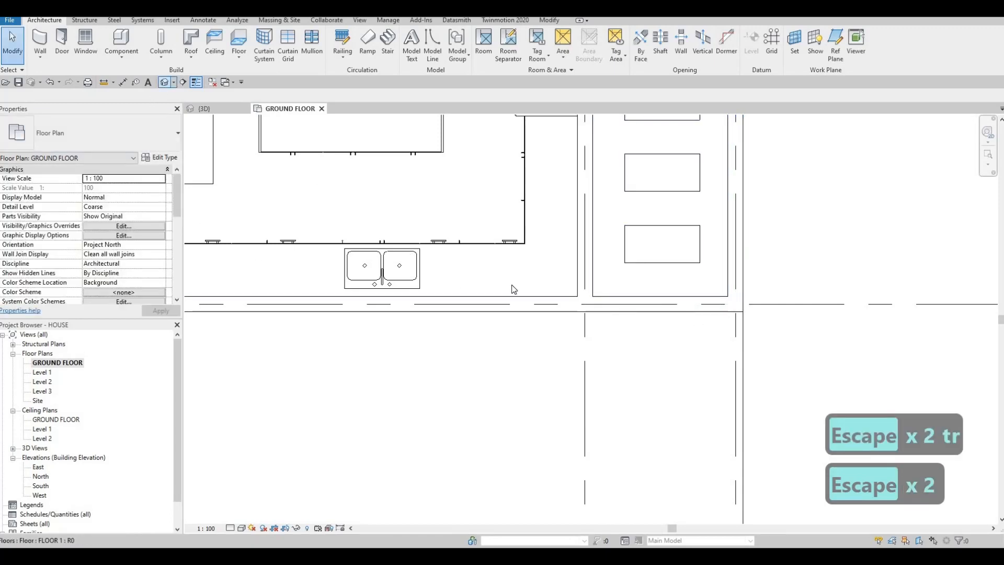
middle_click_drag(905, 233, 571, 282, "shift")
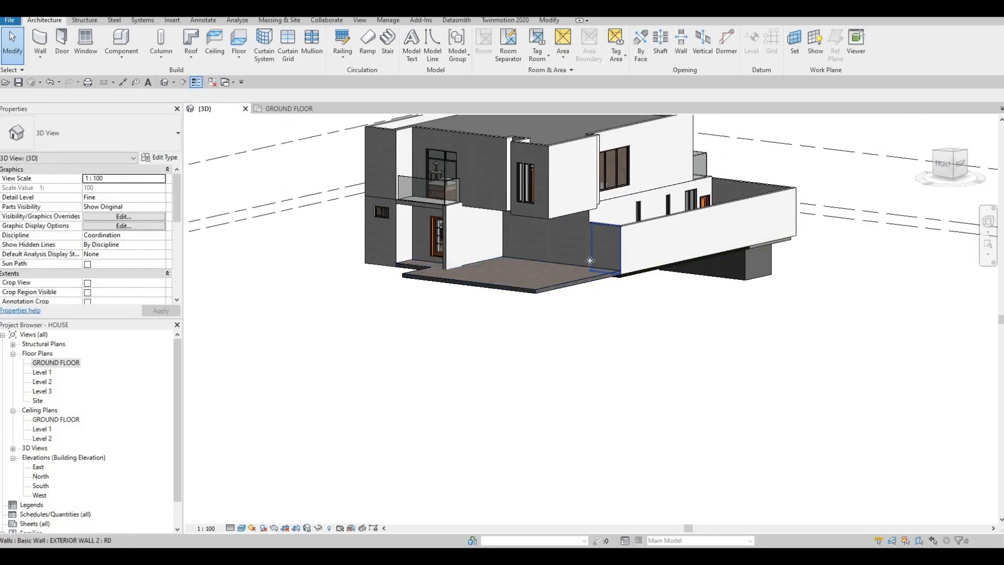
left_click(604, 243)
middle_click_drag(612, 281, 572, 210, "shift")
left_click(657, 144, "ctrl")
left_click(623, 160, "ctrl")
middle_click_drag(623, 159, 622, 180, "ctrl")
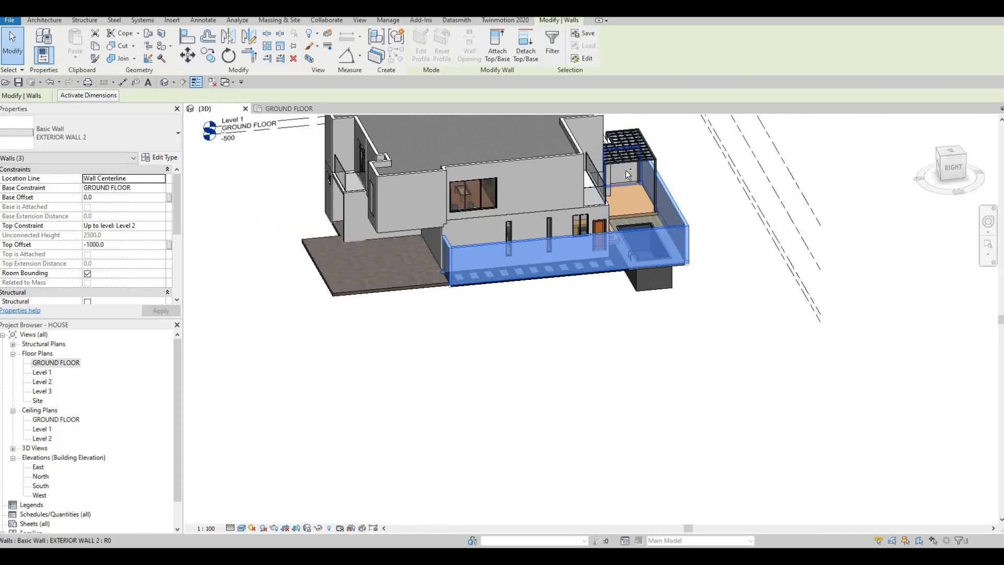
left_click(159, 157)
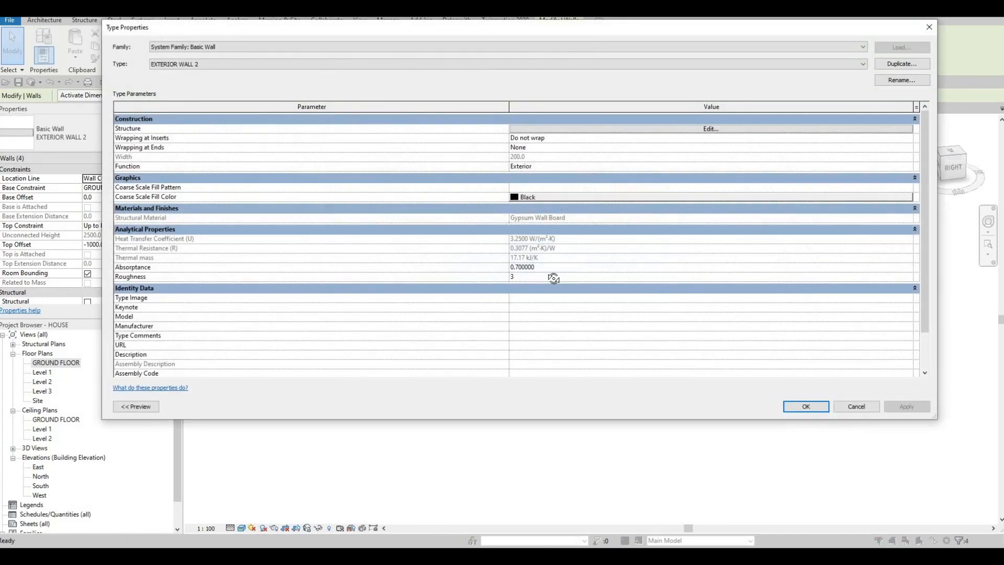
key("Escape")
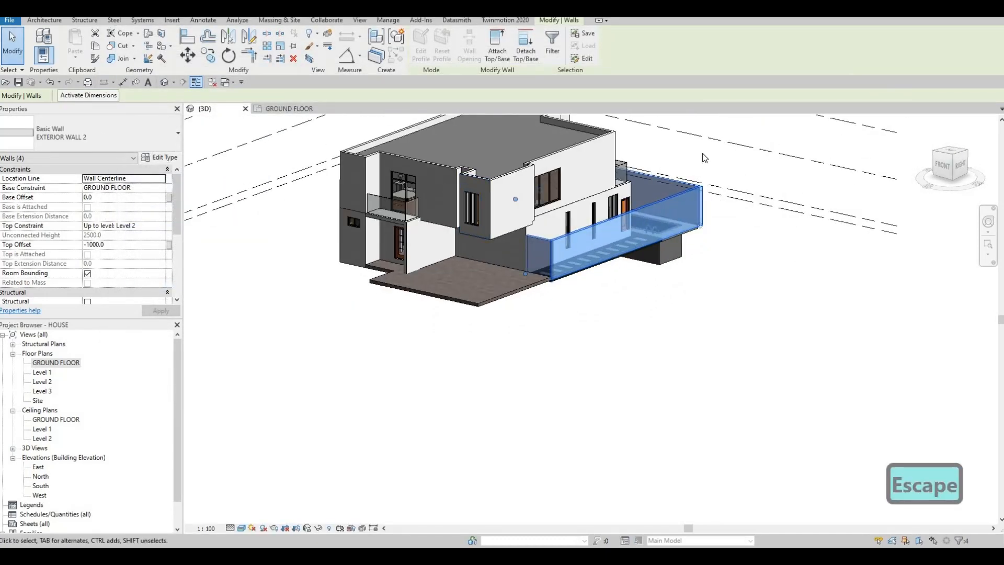
Duplicate the Gypsum Wall Board material and assign the copy to the structure layer of the EXTERIOR WALL 2 type.
left_click(159, 157)
left_click(901, 63)
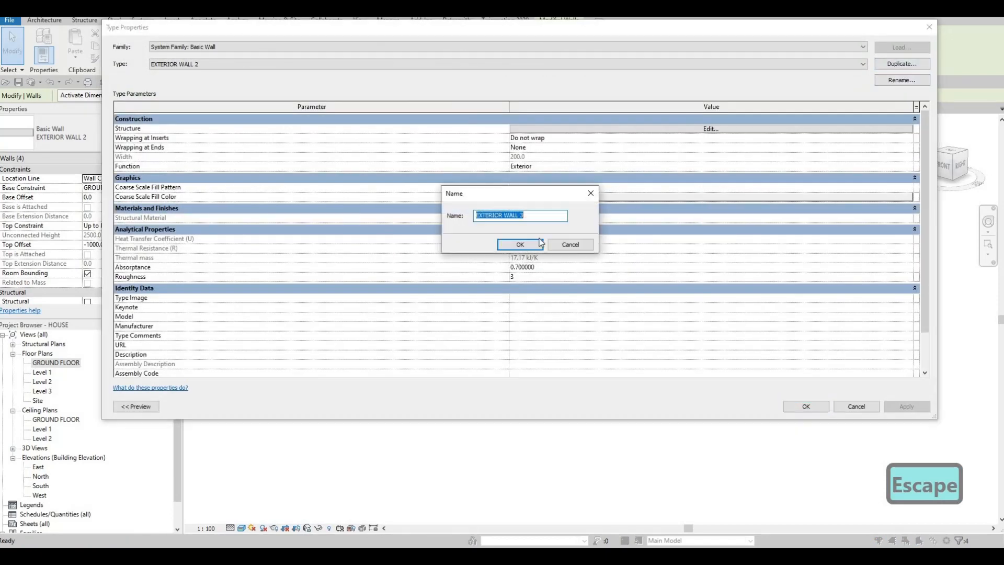
key("Escape")
left_click(682, 128)
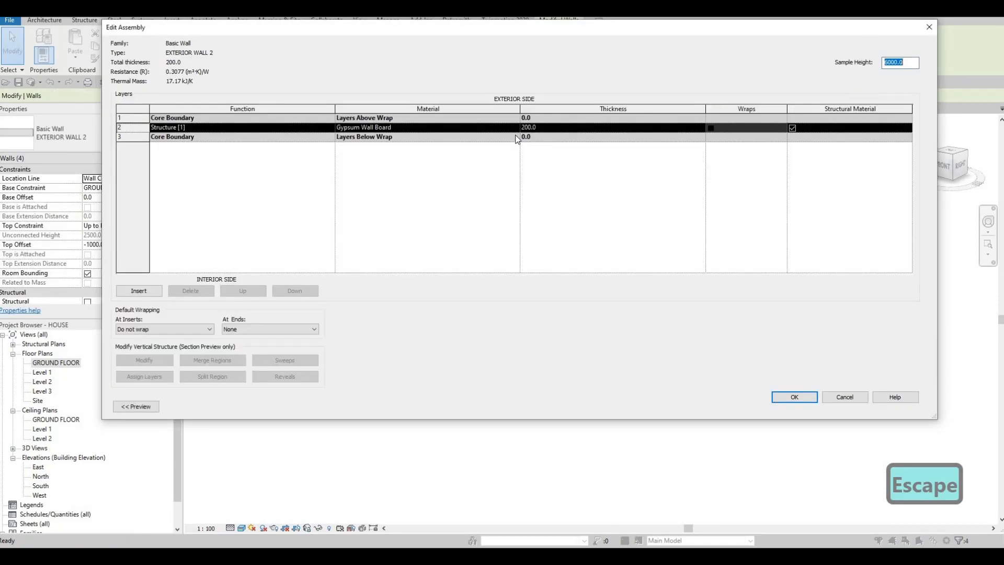
left_click(513, 128)
left_click(511, 127)
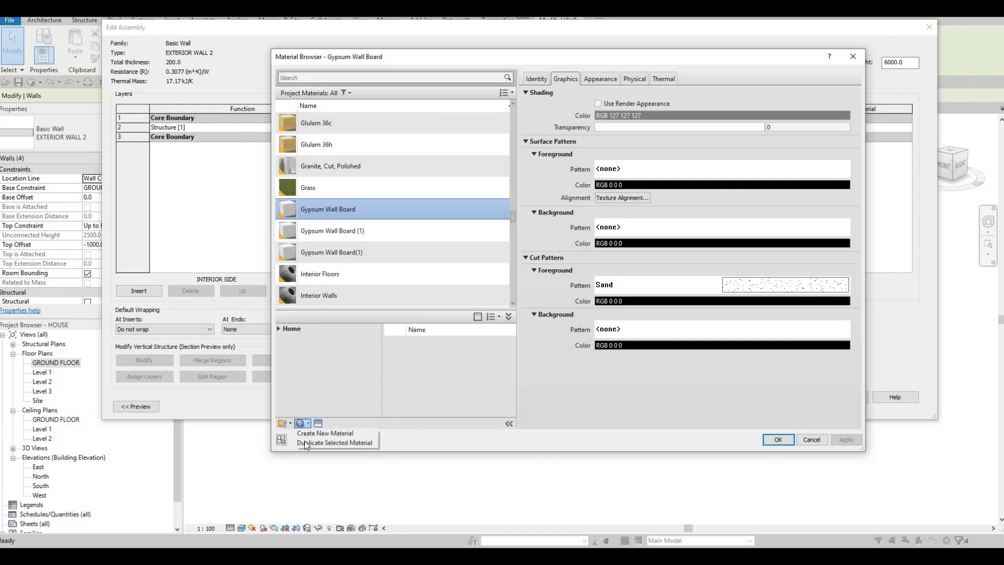
left_click(304, 423)
key("Return")
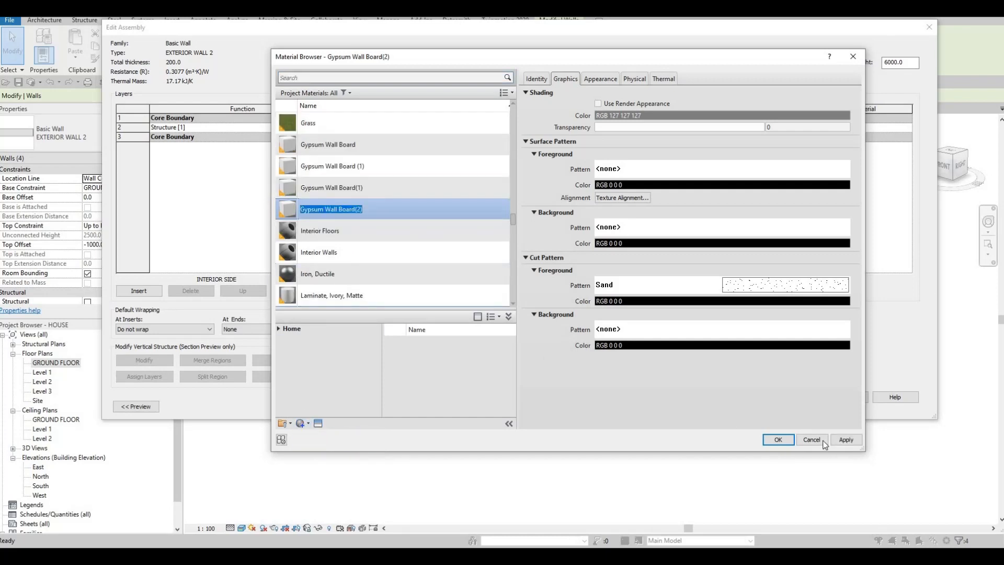
left_click(779, 439)
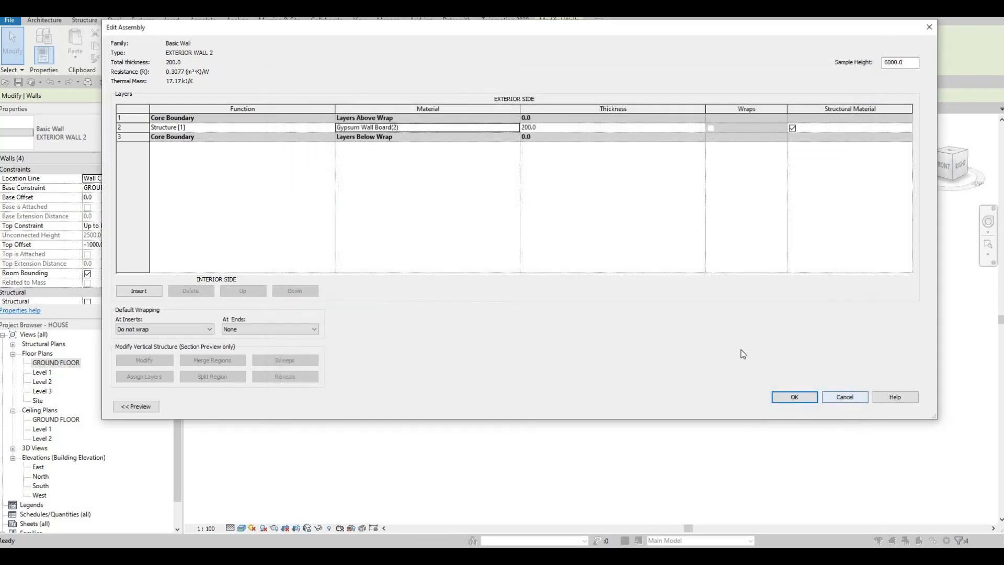
left_click(799, 396)
left_click(814, 408)
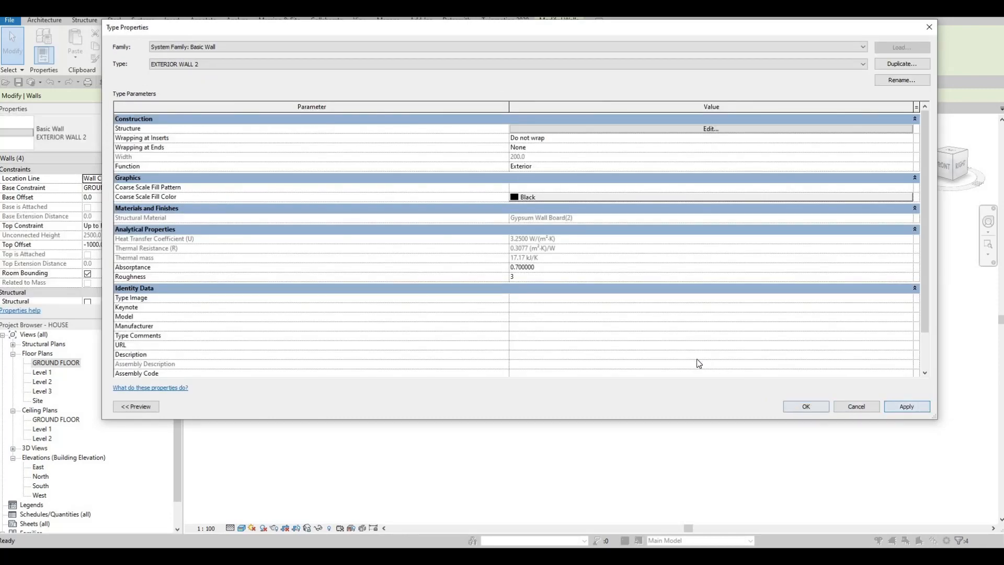
key("Escape")
Select the short EXTERIOR WALL 1 wall at the upper floor's overhanging corner and locate it in the Level 2 plan.
middle_click_drag(511, 363, 465, 245, "shift")
key("Escape")
scroll(415, 179, "up", 5)
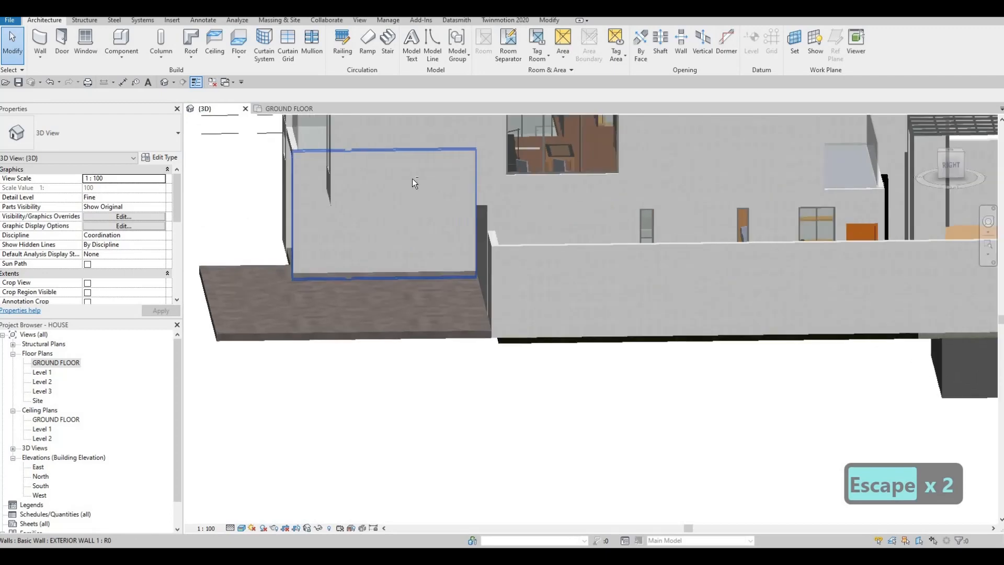
scroll(427, 181, "up", 5)
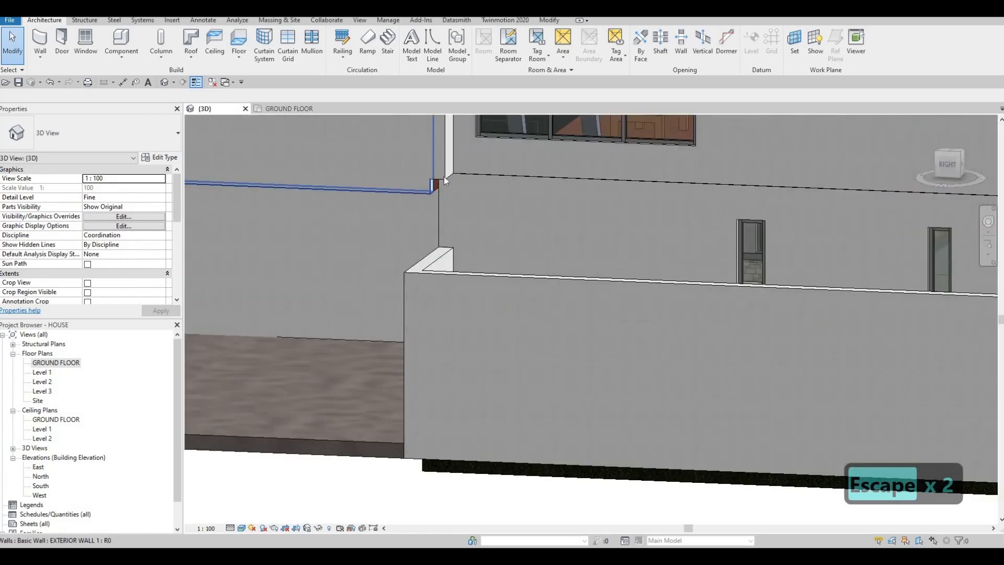
left_click(444, 175)
key("Escape")
left_click(441, 177)
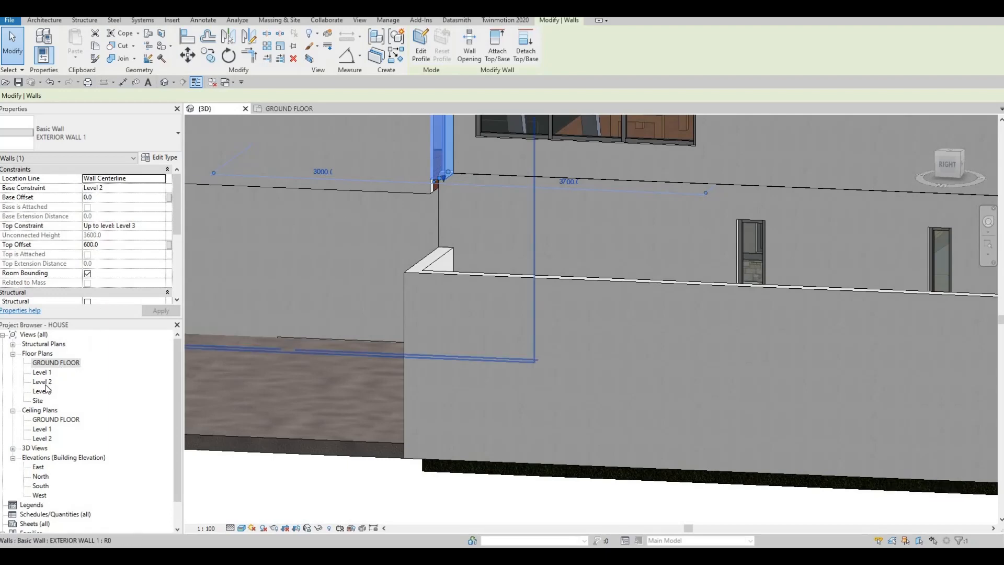
double_click(43, 382)
scroll(643, 364, "up", 8)
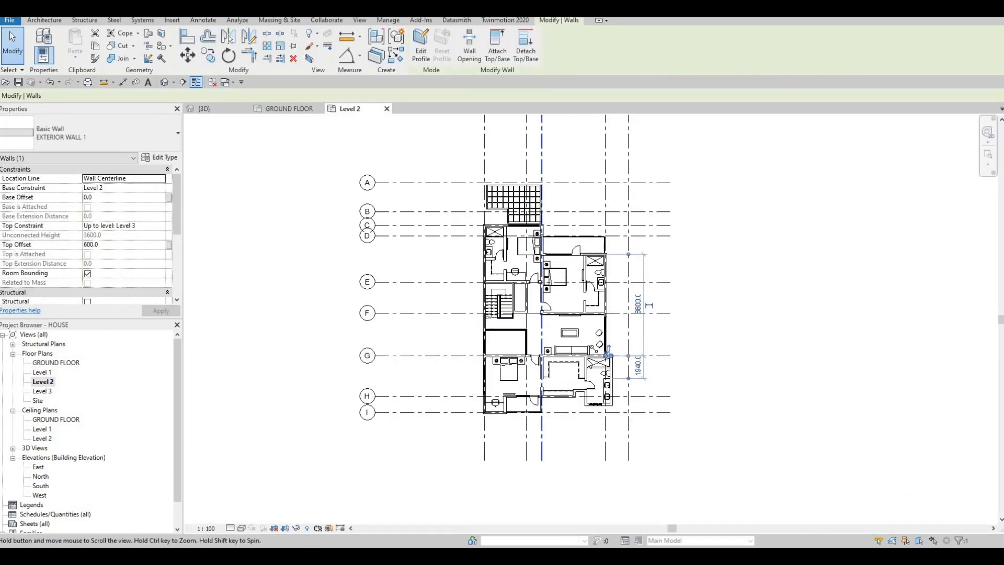
scroll(670, 318, "up", 3)
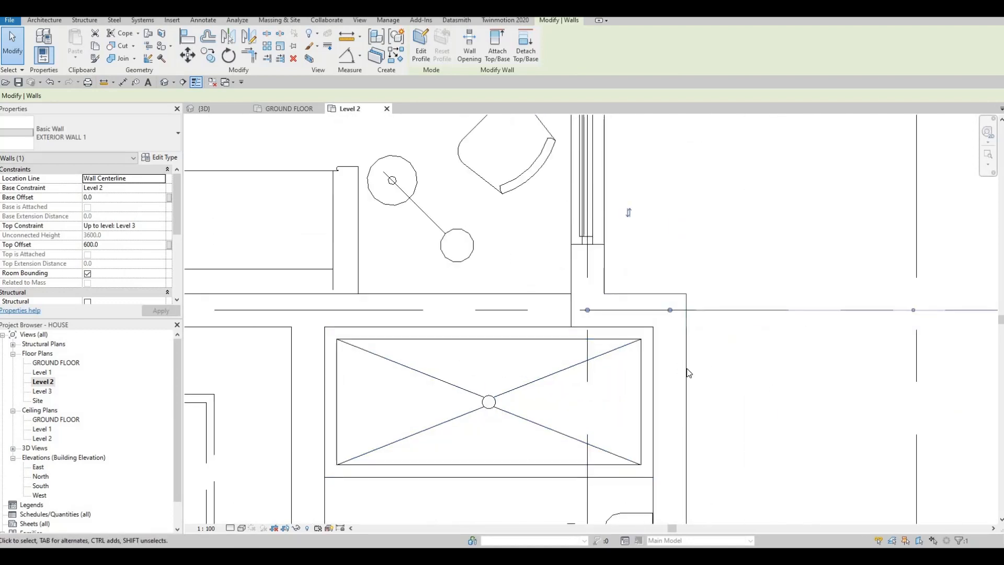
Try the Butt and Square off configurations for the wall join beside the shower at grid G.
left_click(149, 58)
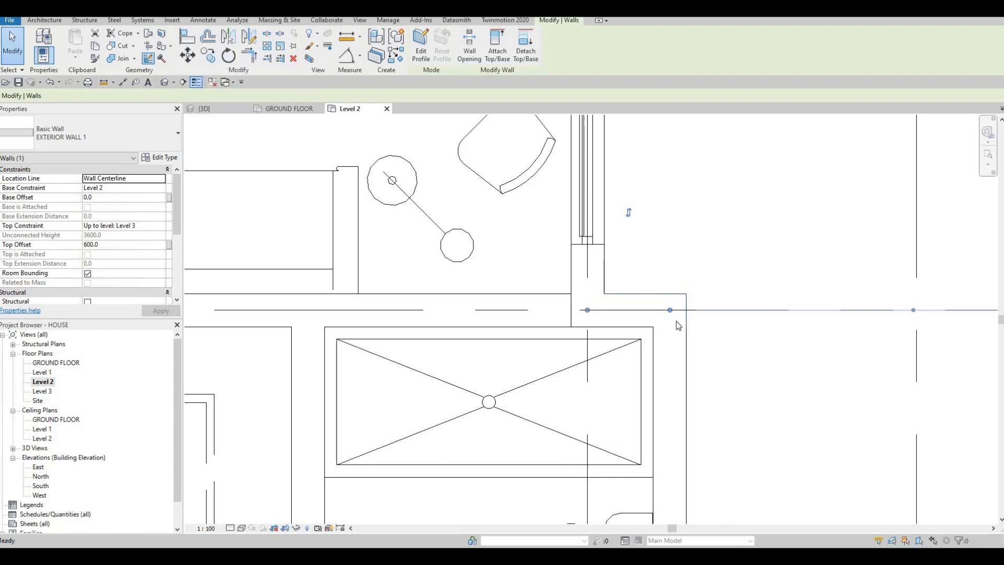
left_click(670, 309)
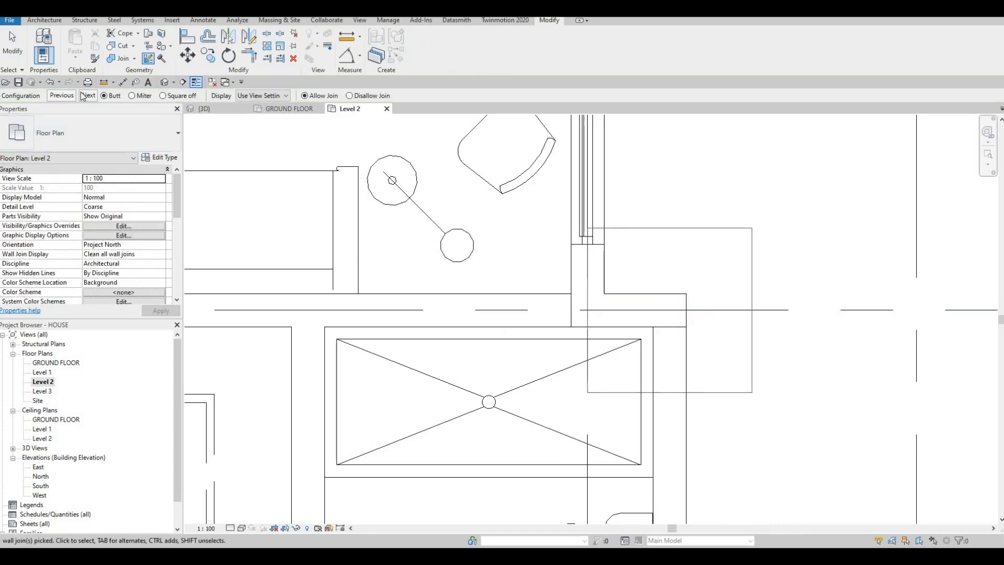
left_click(93, 97)
left_click(92, 97)
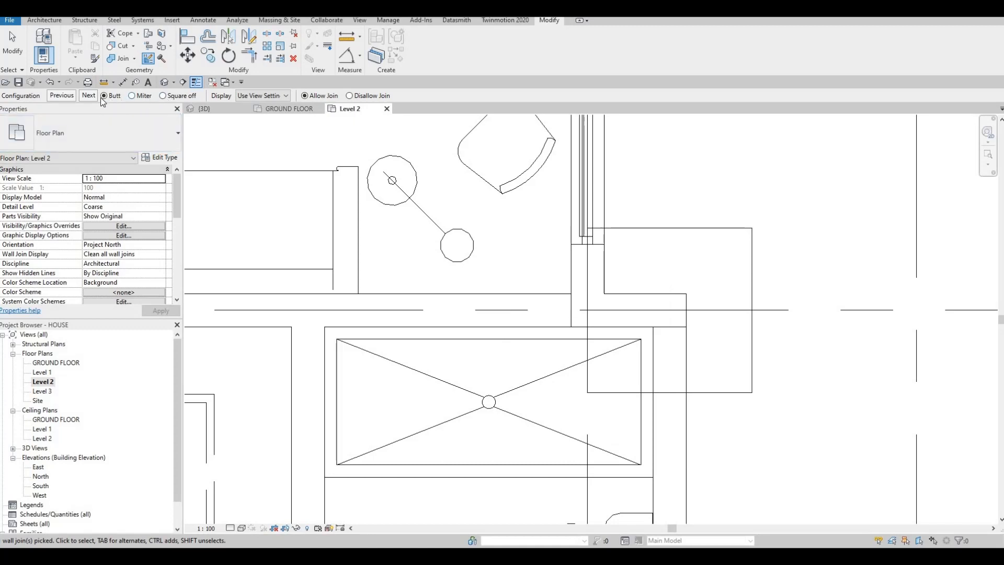
left_click(62, 96)
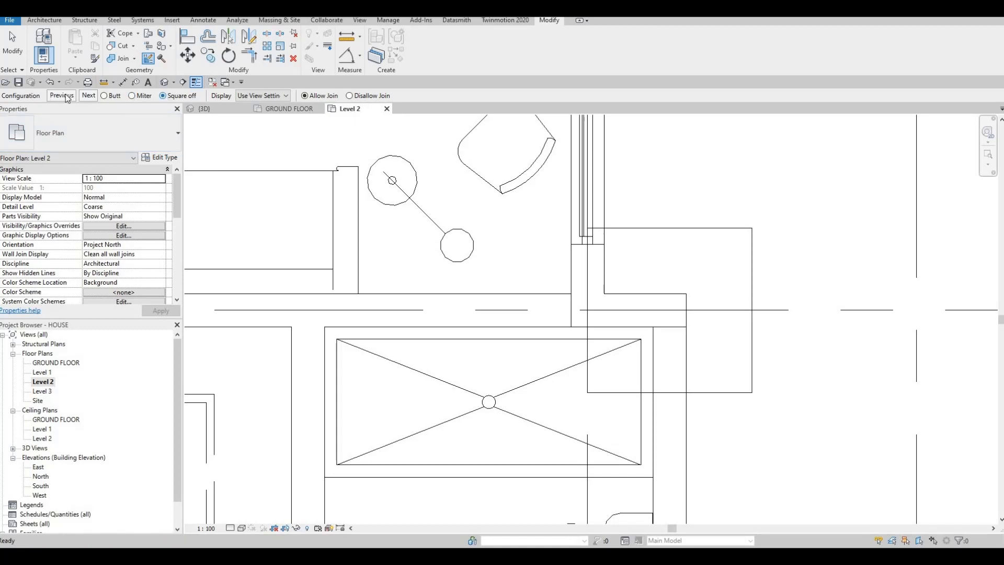
left_click(89, 94)
key("Escape")
key("Escape")
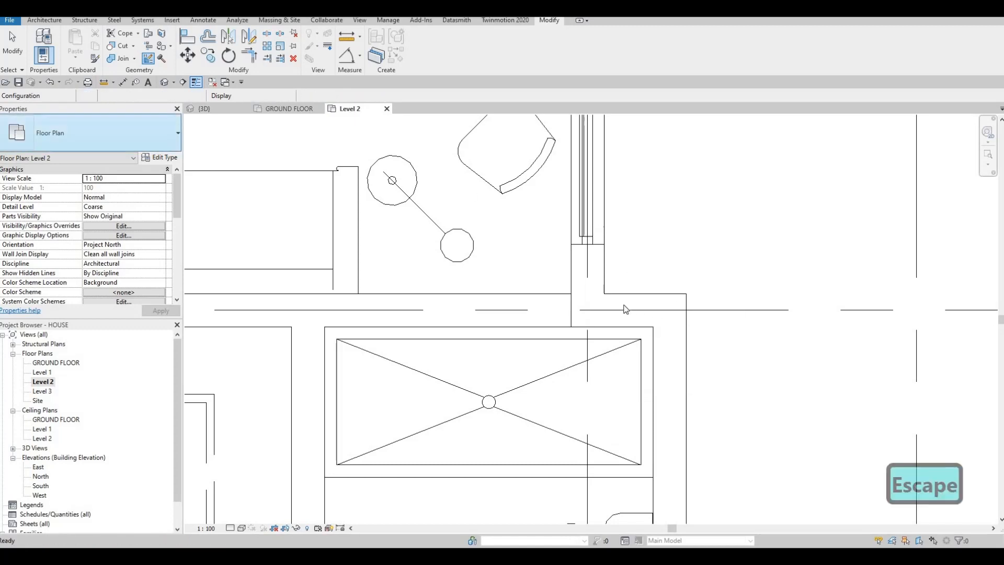
Pull the short grid G wall's end back from the shower's outer wall and trim both walls into a corner again.
scroll(664, 331, "up", 3)
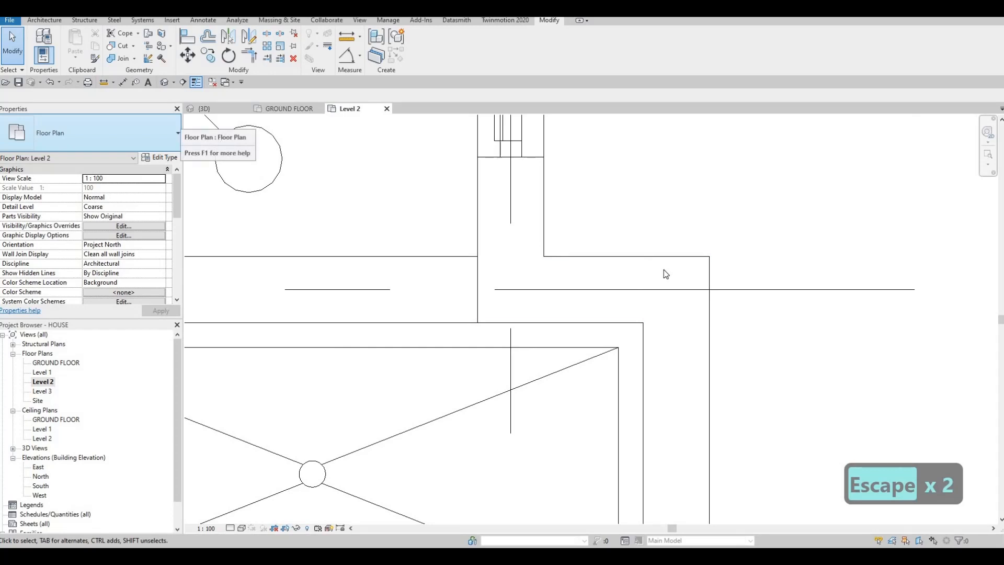
left_click(681, 293)
left_click_drag(675, 289, 624, 292)
key("Escape")
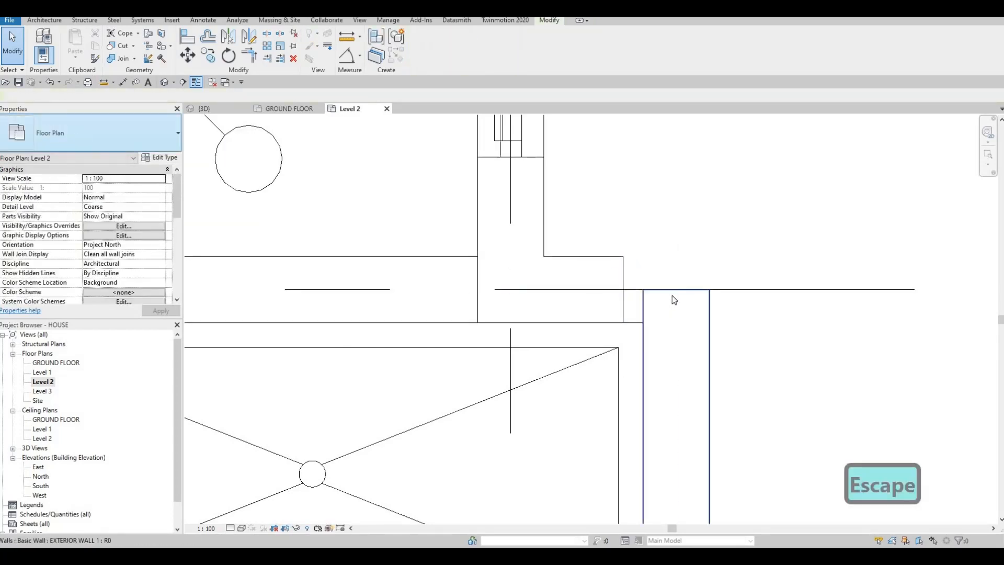
left_click(670, 294)
key("Escape")
key("t")
key("r")
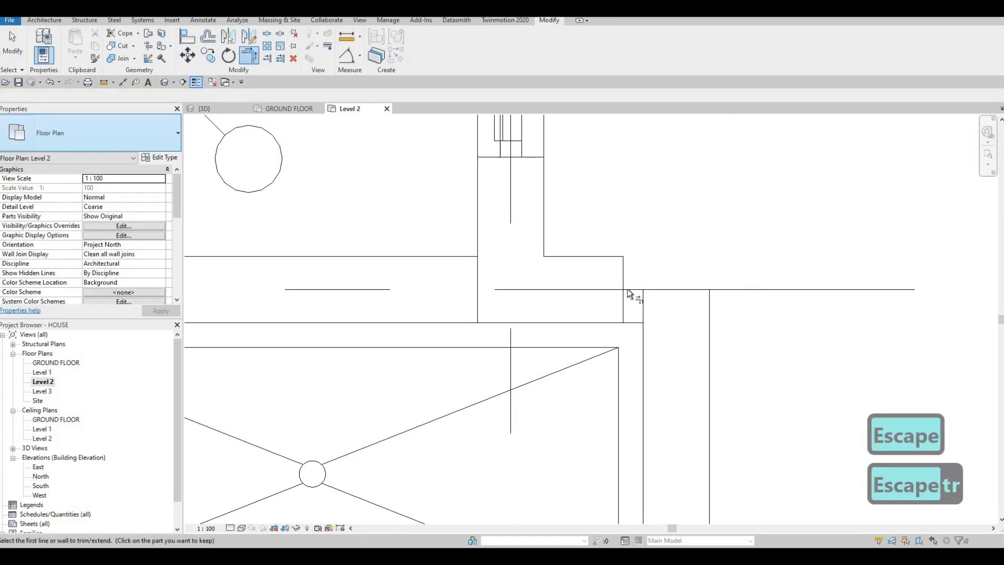
left_click(647, 300)
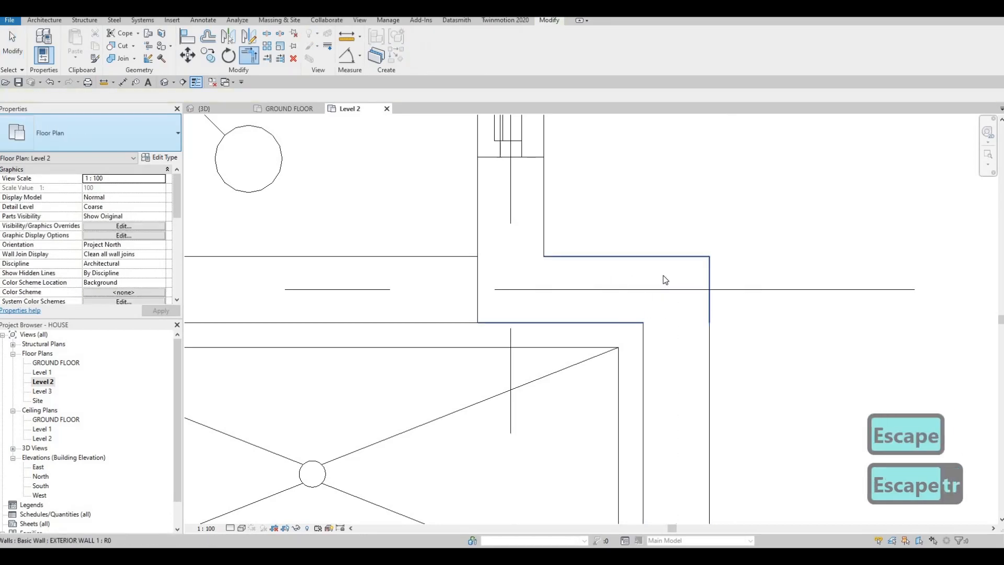
key("Escape")
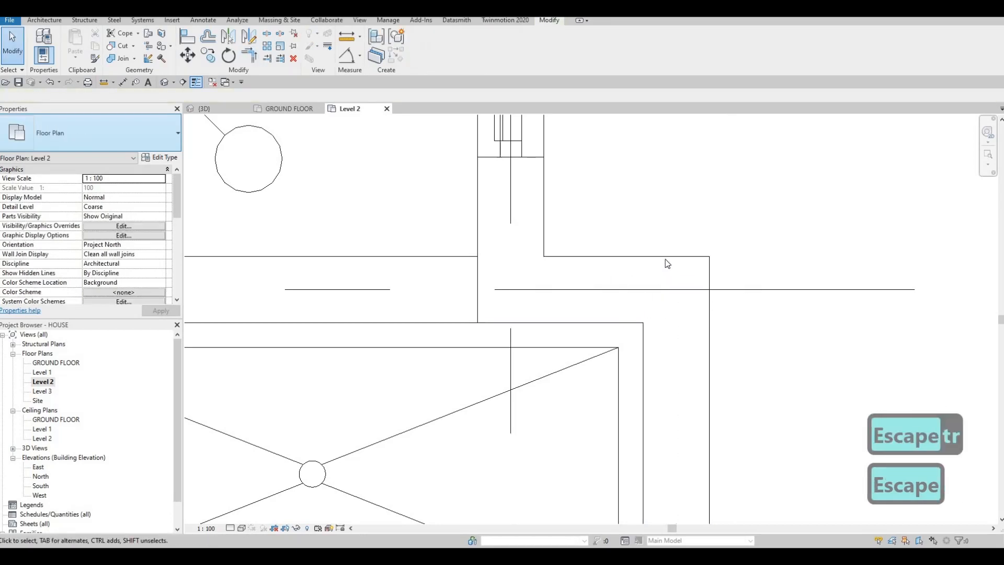
Switch the rebuilt corner's wall join to another Butt configuration, keeping the join allowed.
left_click(149, 59)
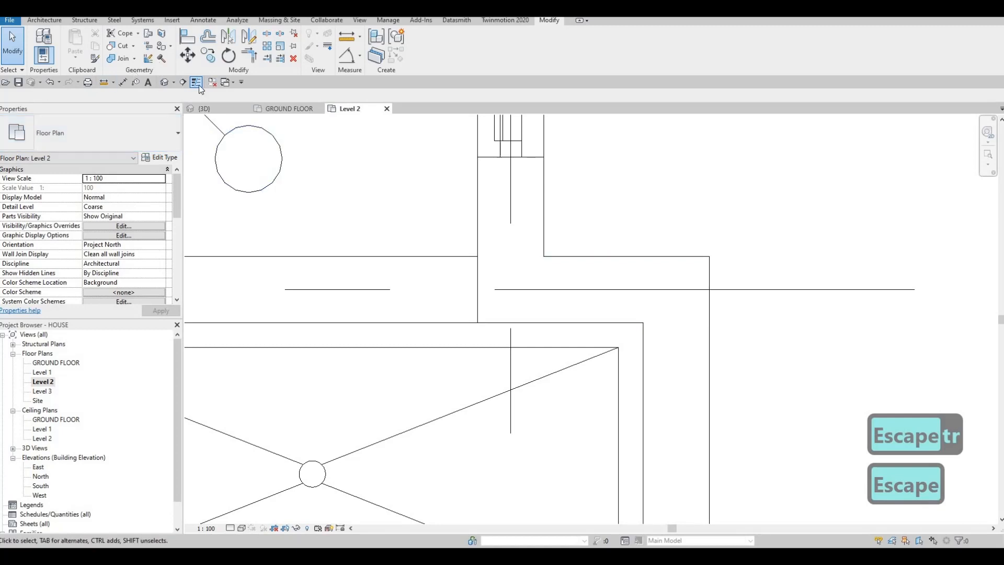
left_click(675, 297)
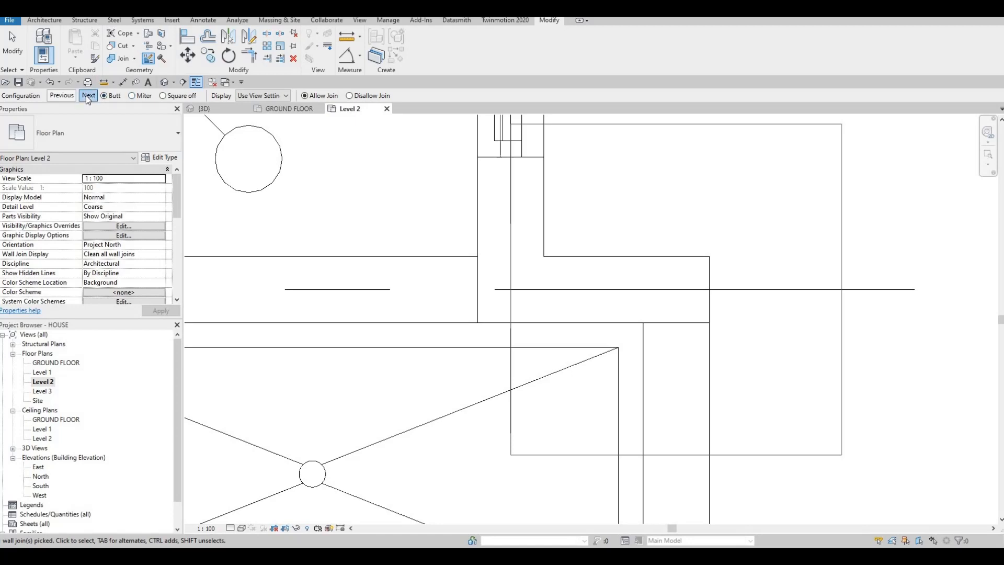
left_click(65, 96)
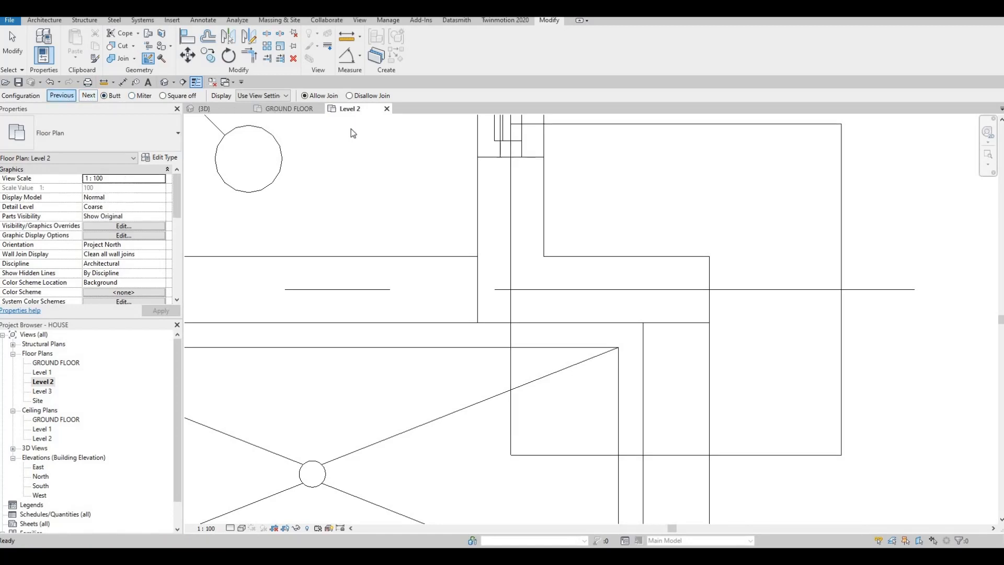
key("Escape")
key("Escape")
key("Escape")
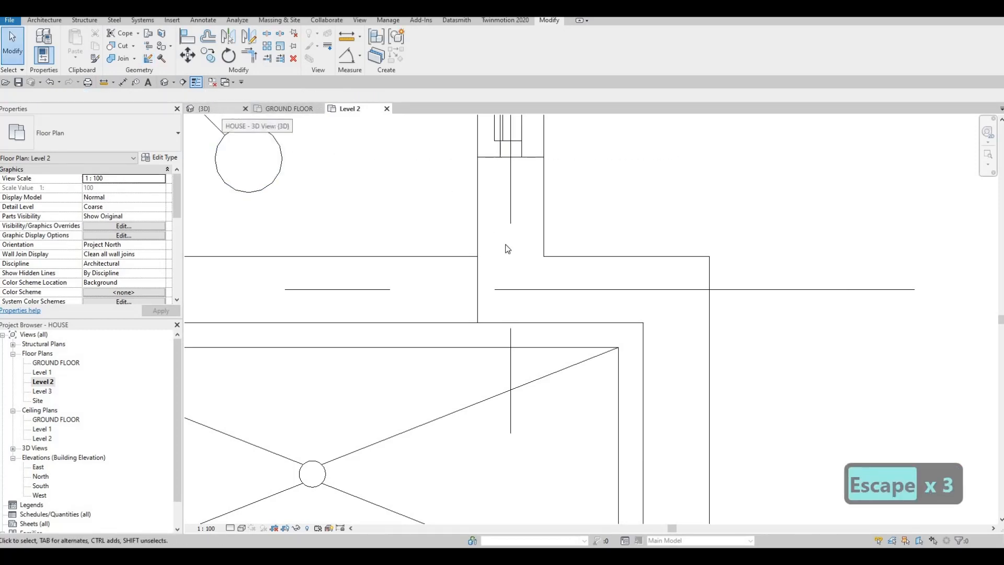
Examine the underside gap at the upper floor's overhanging corner in 3D, with the short EXTERIOR WALL 1 wall selected.
left_click(222, 109)
key("Escape")
middle_click_drag(437, 298, 480, 203, "shift")
middle_click_drag(440, 121, 480, 207)
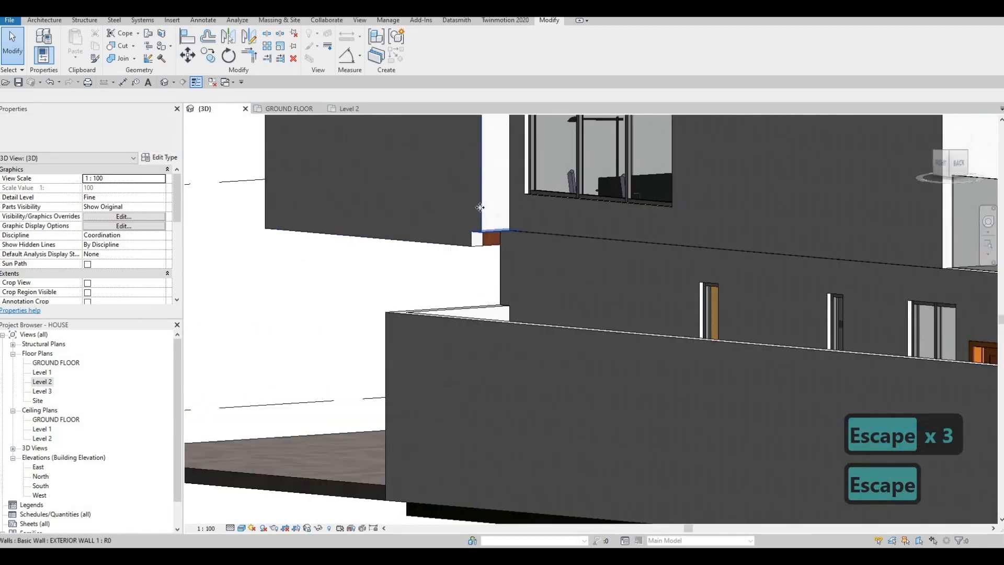
scroll(480, 208, "up", 3)
left_click(483, 209)
scroll(535, 253, "up", 3)
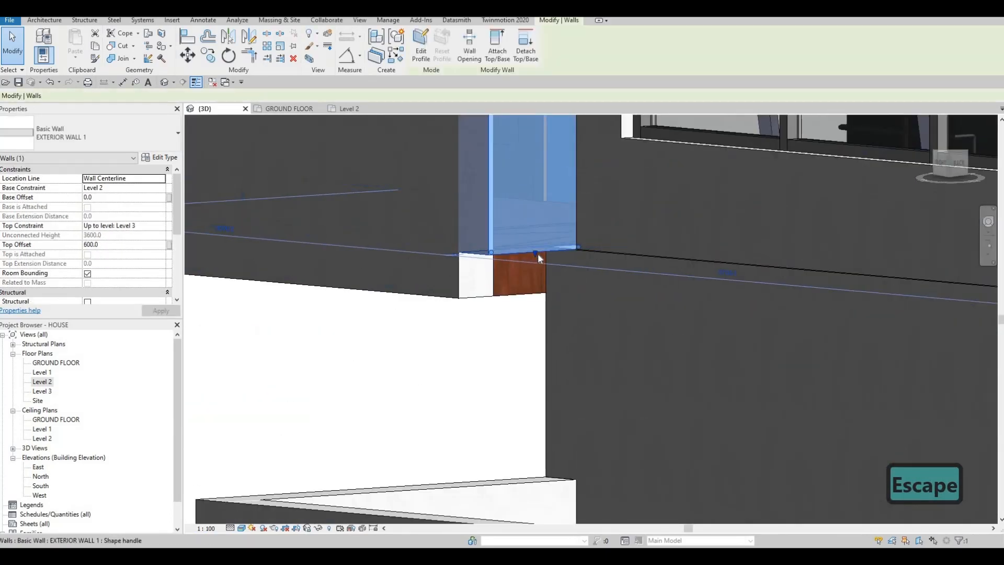
middle_click_drag(638, 280, 530, 256, "shift")
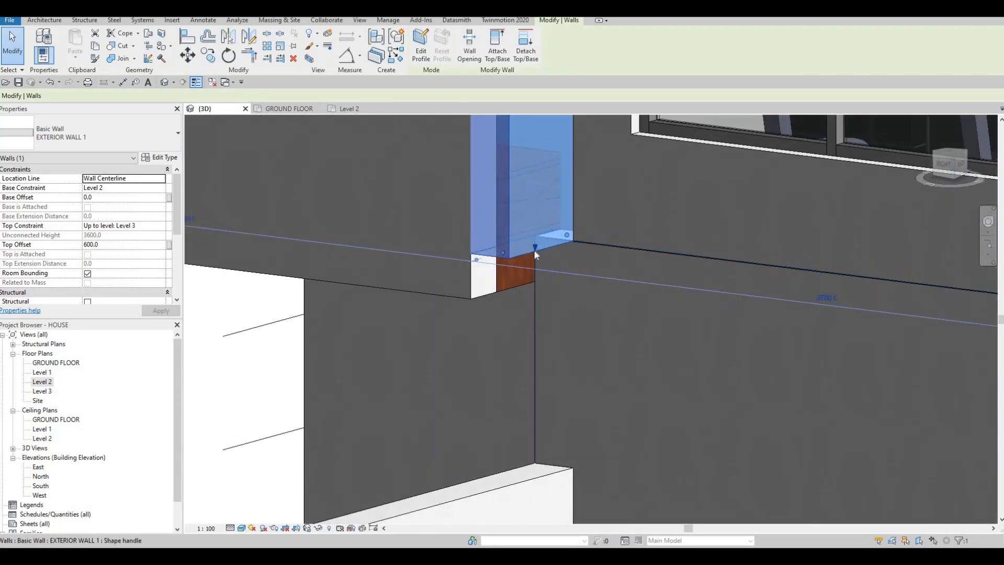
middle_click_drag(616, 205, 594, 259, "shift")
middle_click_drag(644, 332, 632, 259)
scroll(632, 260, "up", 4)
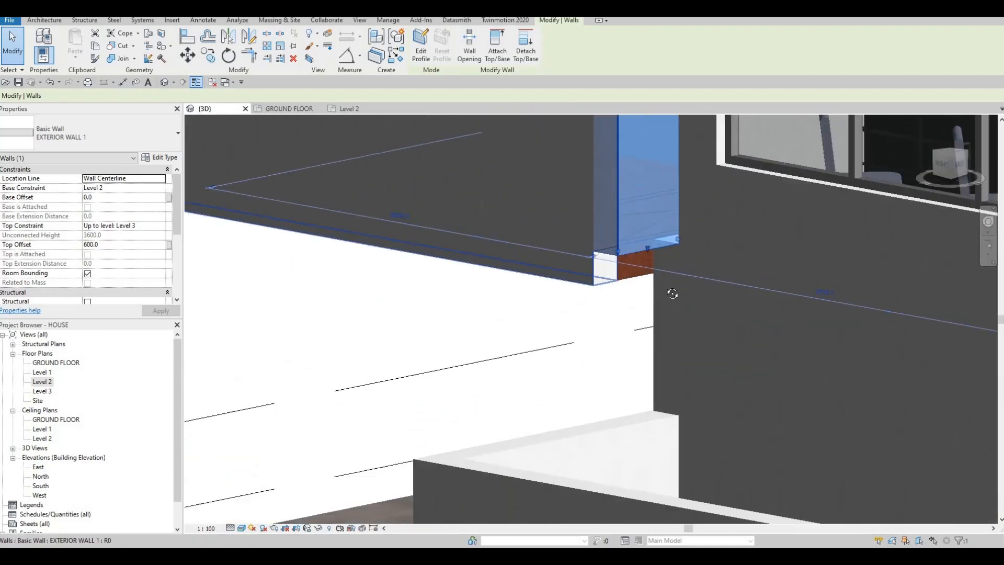
middle_click_drag(673, 291, 637, 256, "shift")
key("Escape")
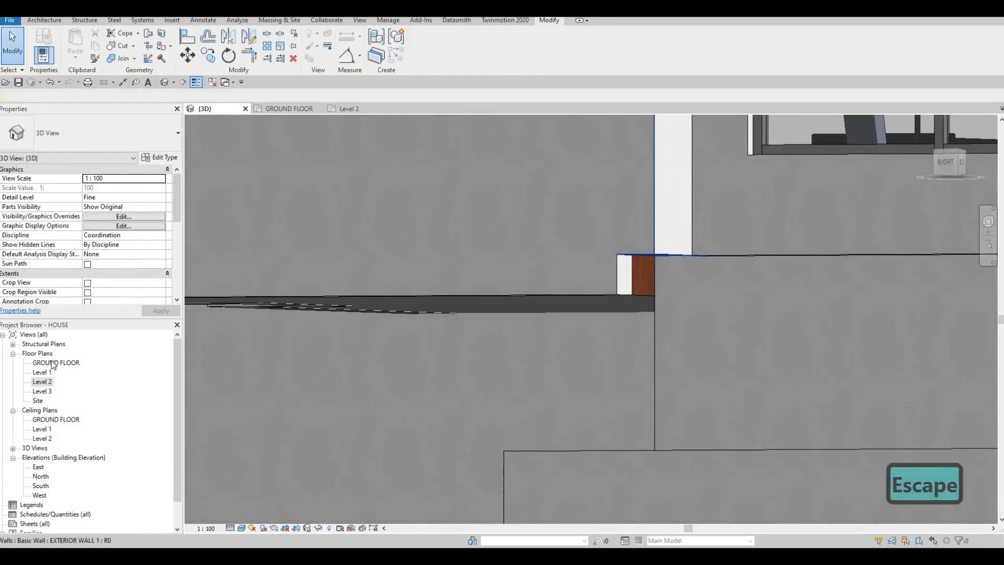
Split the short EXTERIOR WALL 1 wall in the Level 2 plan, in line with the shower wall's inner corner.
double_click(41, 381)
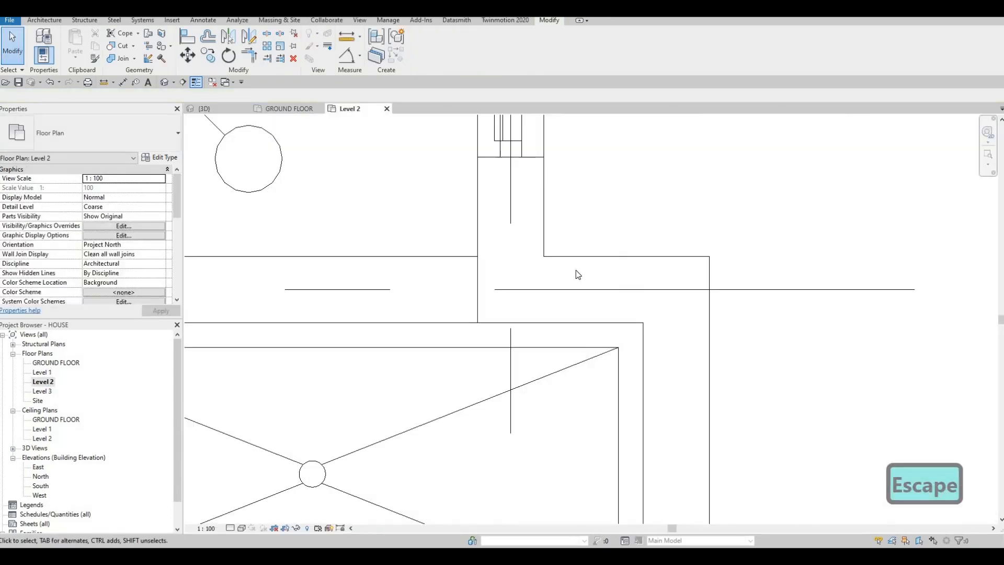
left_click(588, 279)
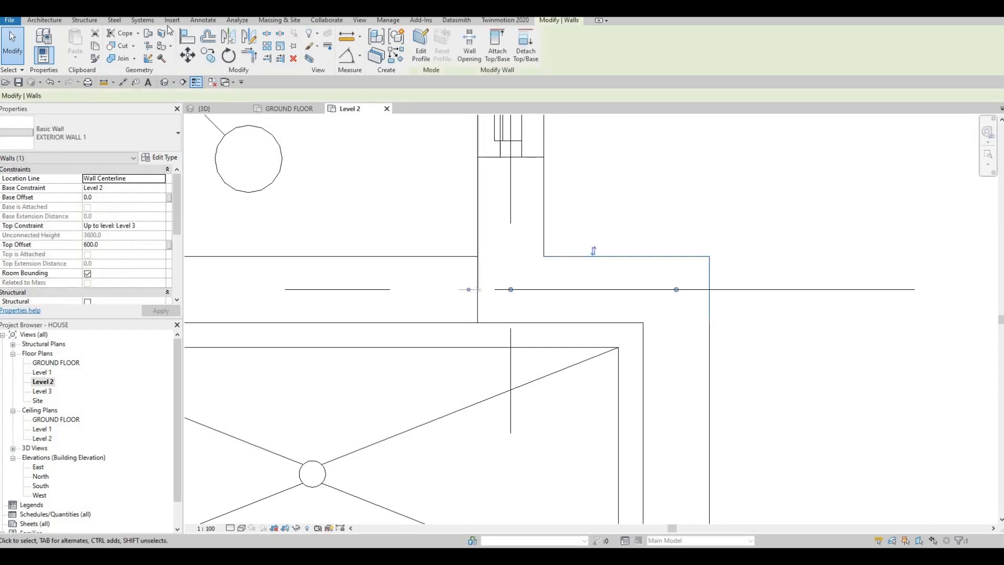
left_click(279, 36)
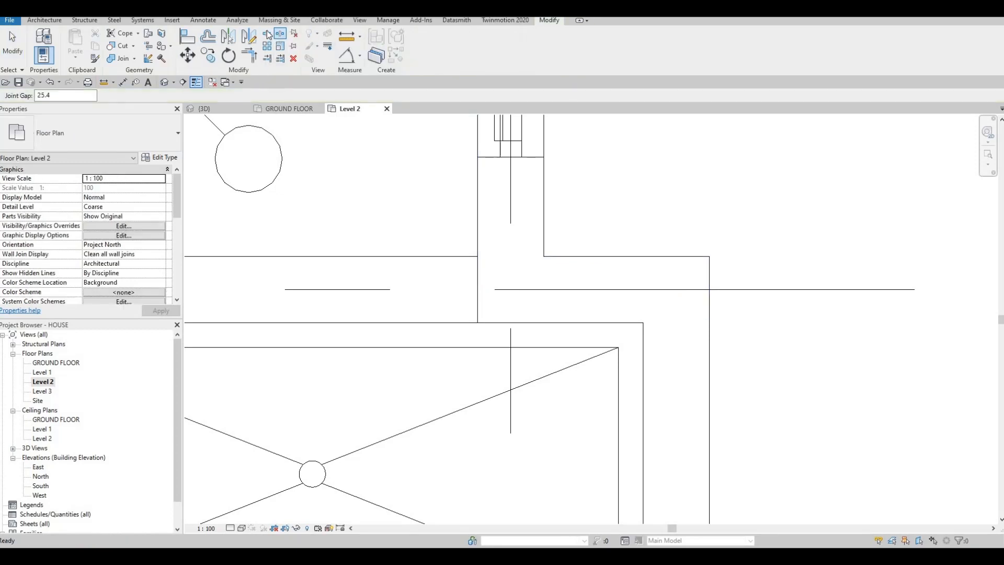
key("Escape")
key("Escape")
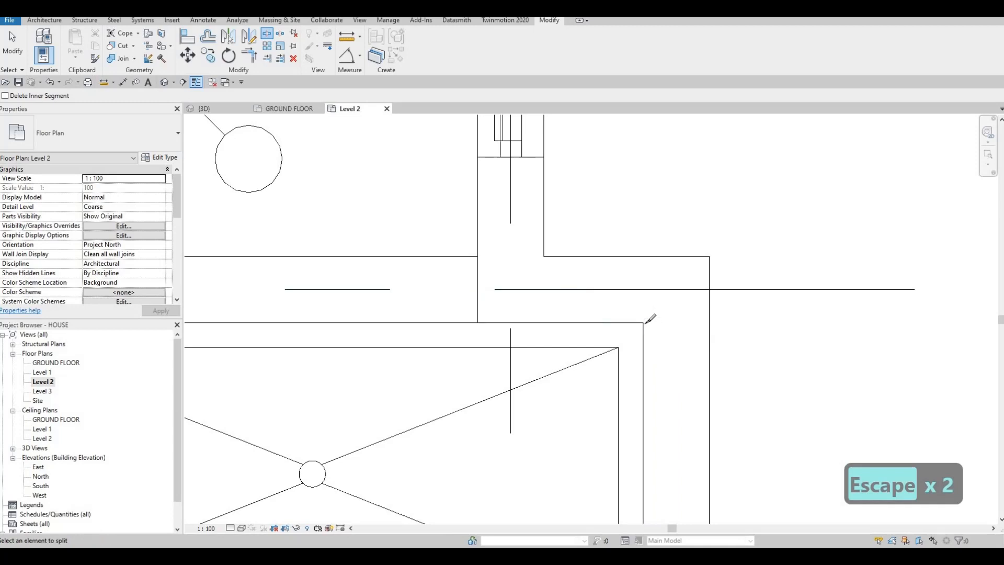
left_click(645, 322)
key("Tab")
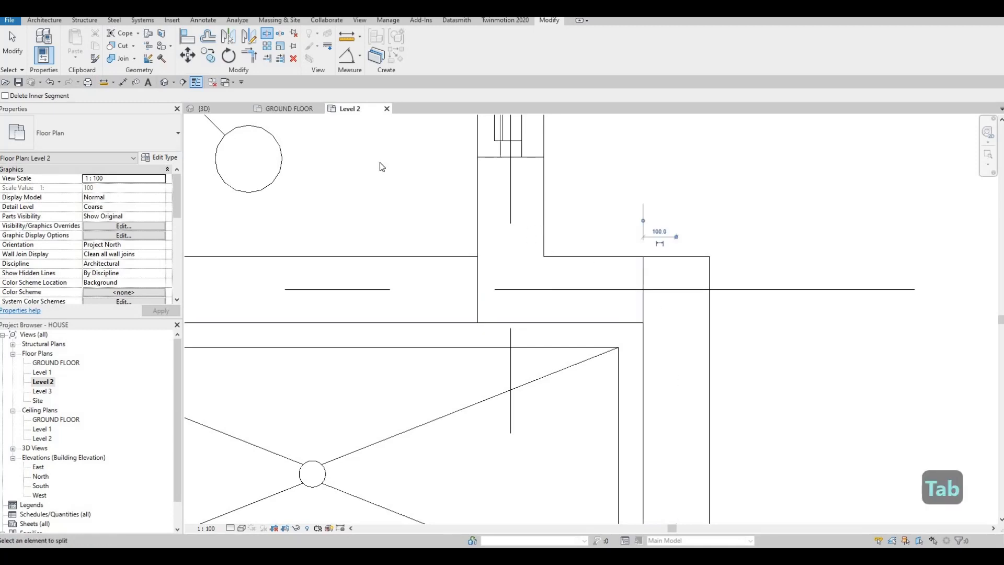
key("Escape")
key("Escape")
key("Escape")
Extend the base of the split-off wall segment in 3D down to the underside of the overhang.
left_click(205, 109)
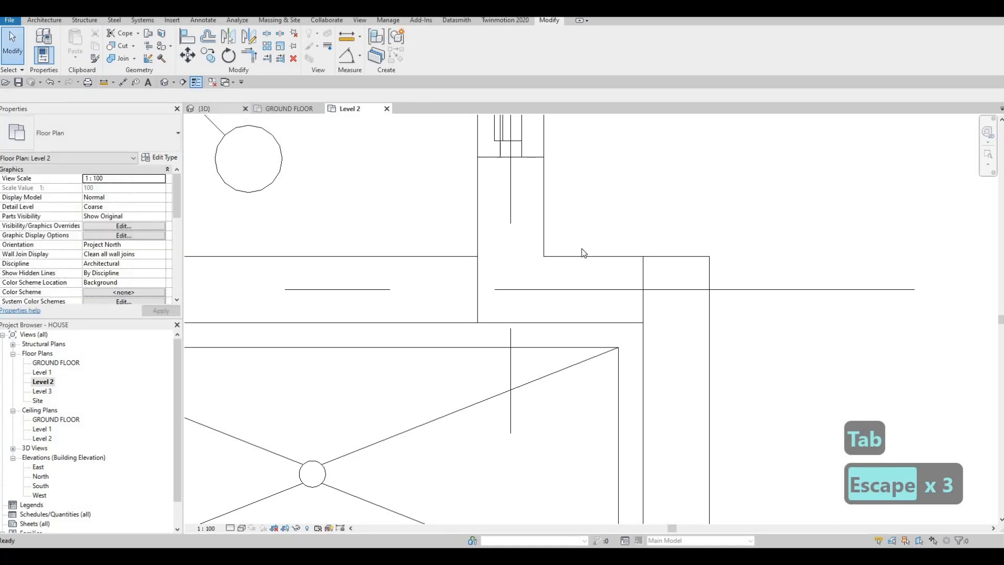
key("Escape")
left_click(645, 261)
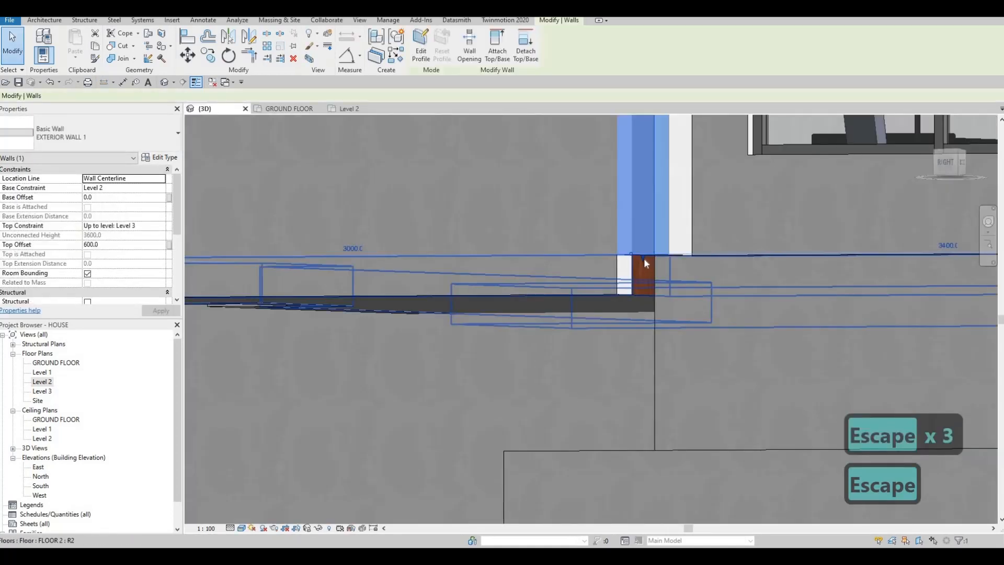
scroll(643, 258, "up", 2)
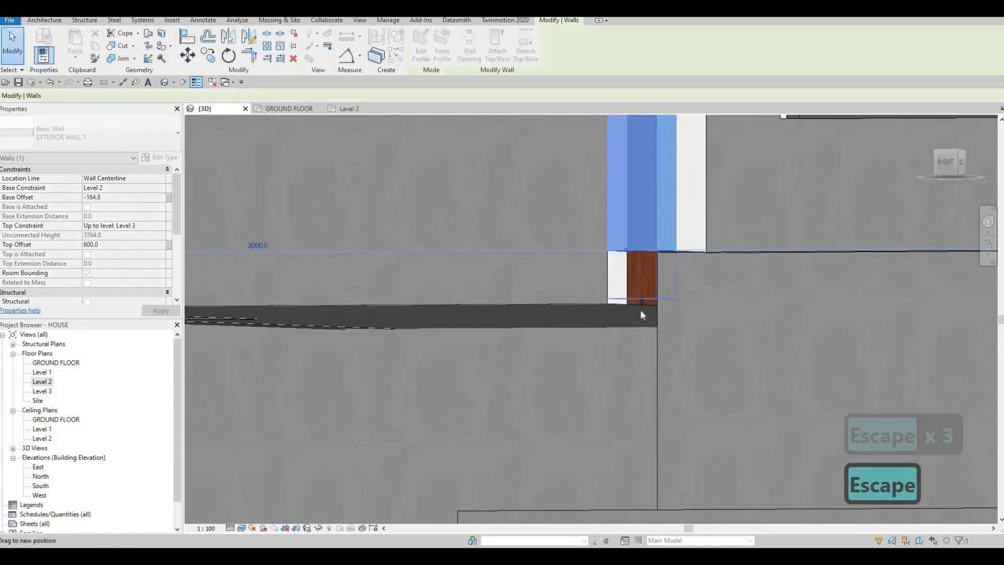
key("Escape")
middle_click_drag(640, 312, 670, 249, "shift")
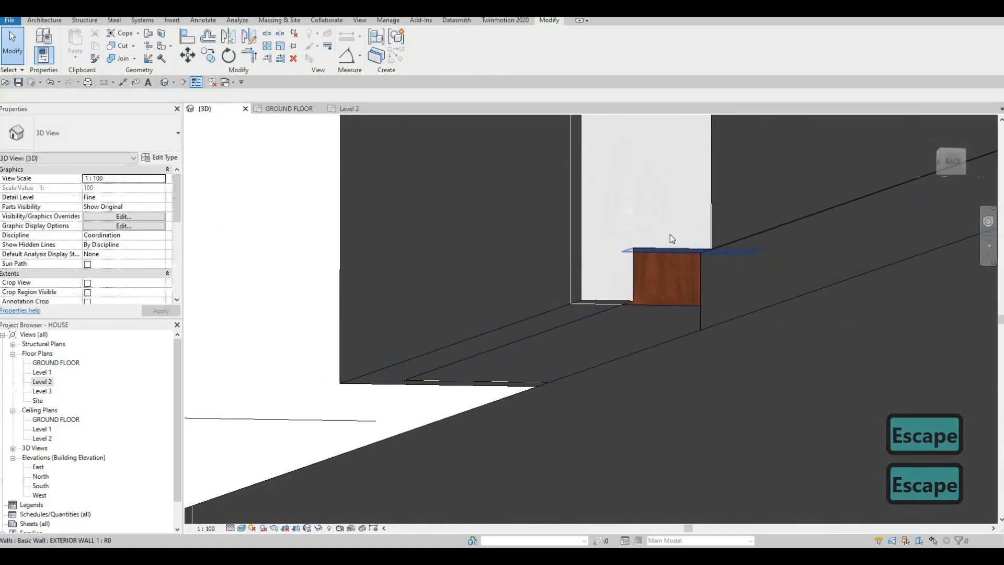
key("Escape")
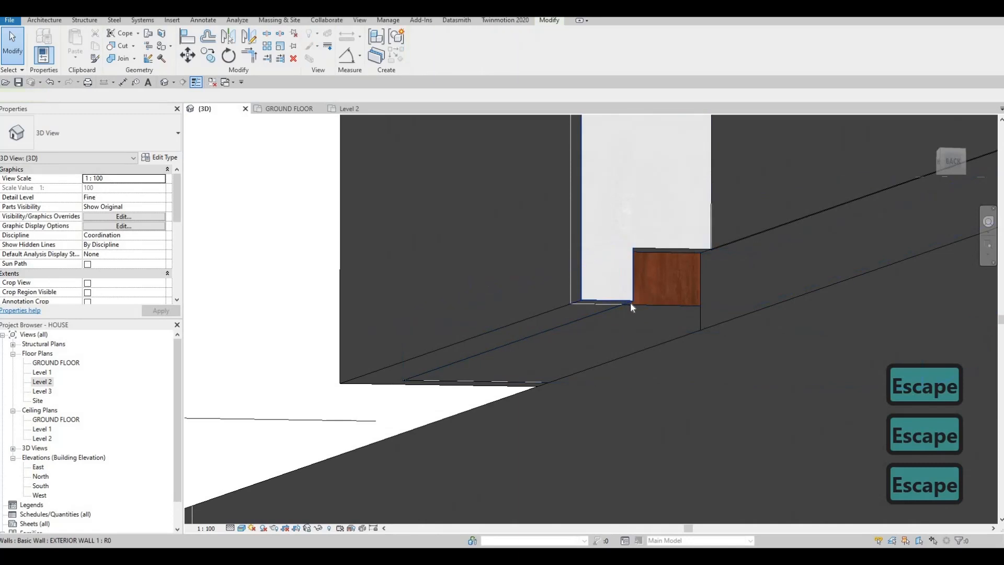
Undo the segment's base extension and the split of the short wall.
key("ctrl+z")
key("ctrl+z")
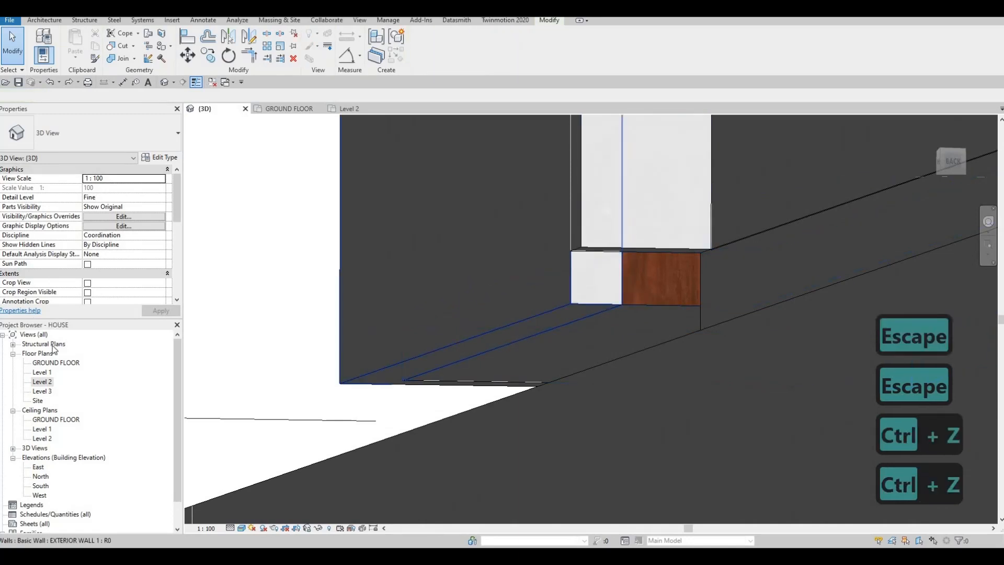
key("Escape")
key("Escape")
Switch the short wall's join with the window wall in the Level 2 plan to the next Butt configuration.
double_click(42, 381)
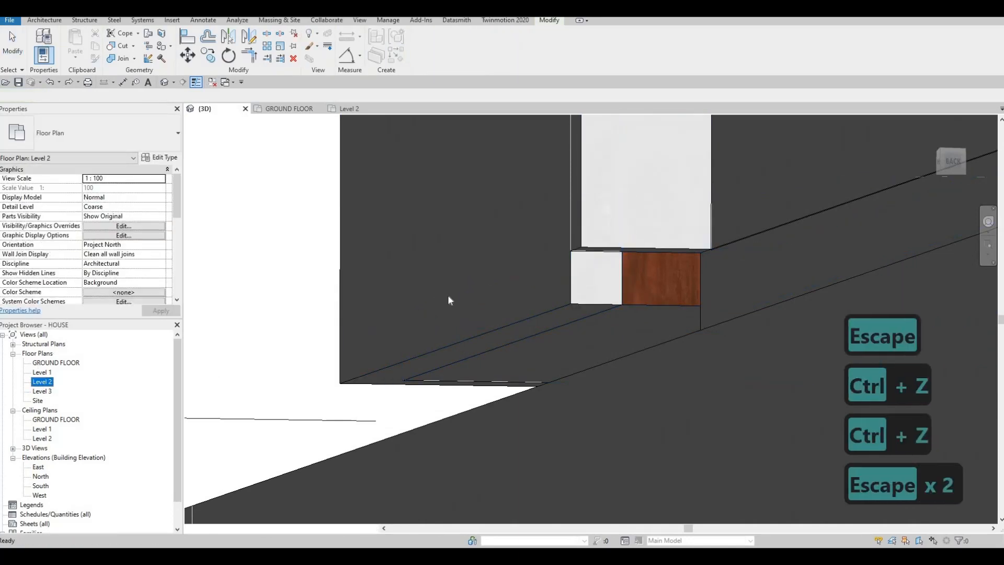
left_click(523, 268)
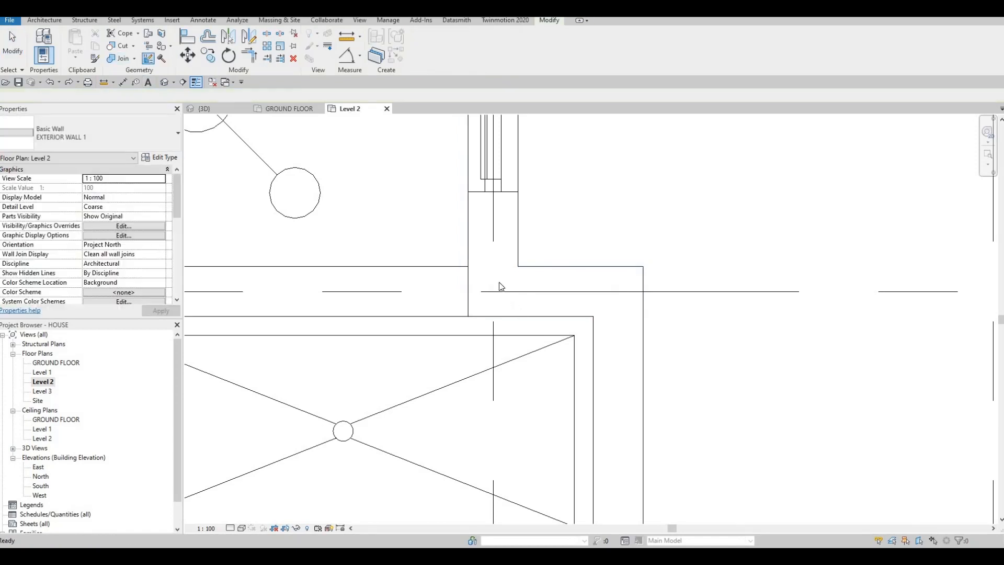
left_click(430, 277)
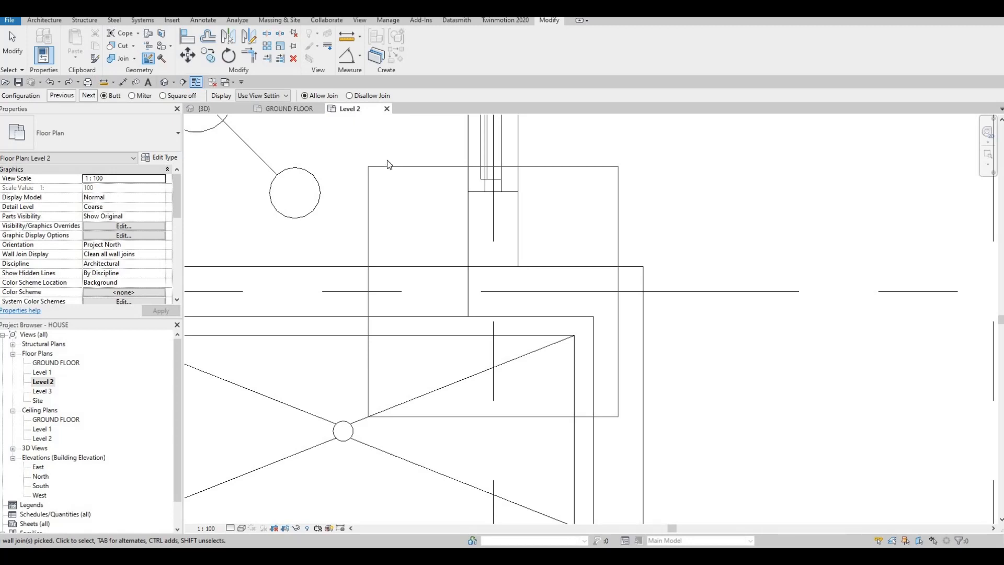
left_click(92, 96)
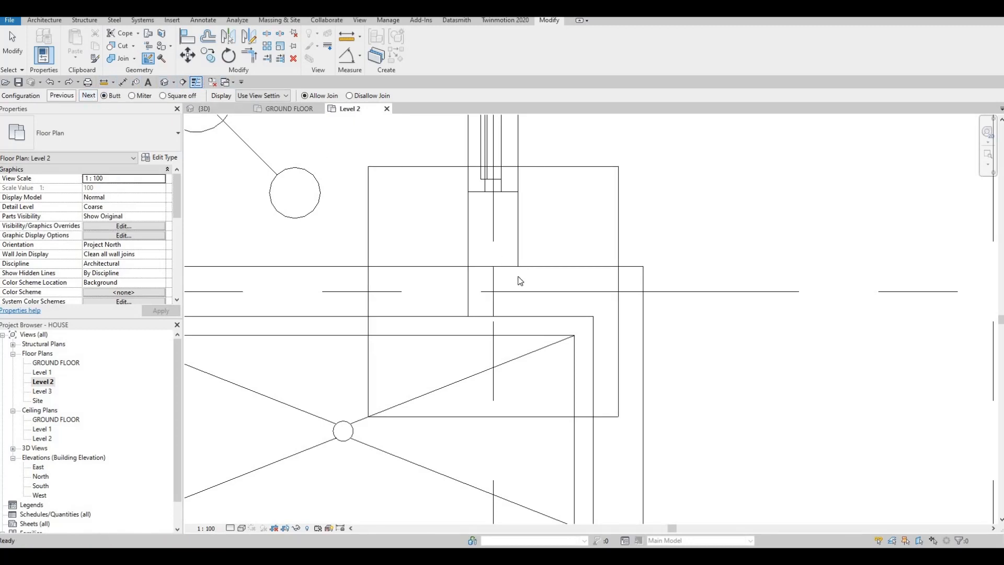
key("Escape")
key("Escape")
Extend the whole short EXTERIOR WALL 1 wall's base in 3D down to the overhang's underside, covering the exposed floor edge.
left_click(531, 271)
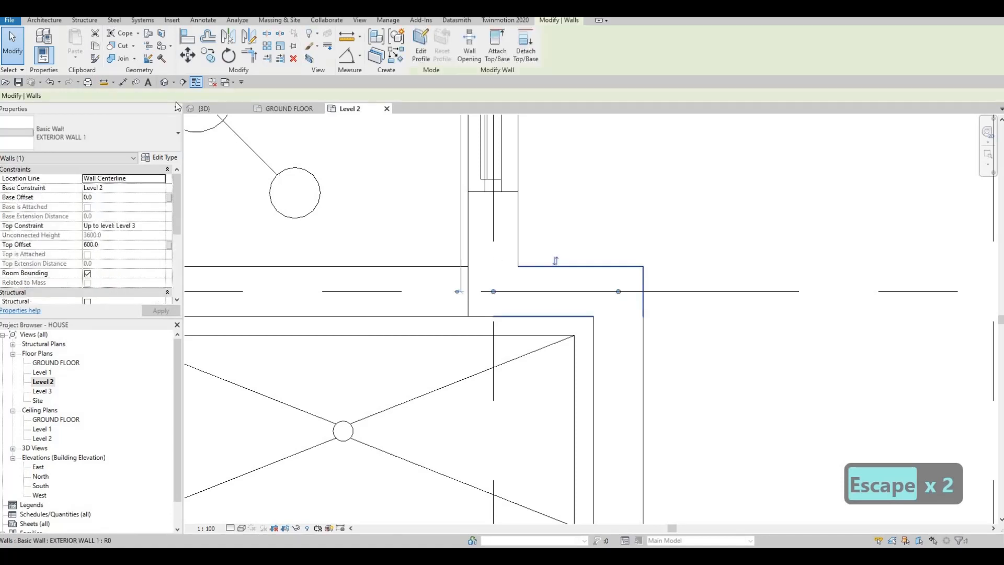
key("Escape")
left_click(165, 82)
key("Escape")
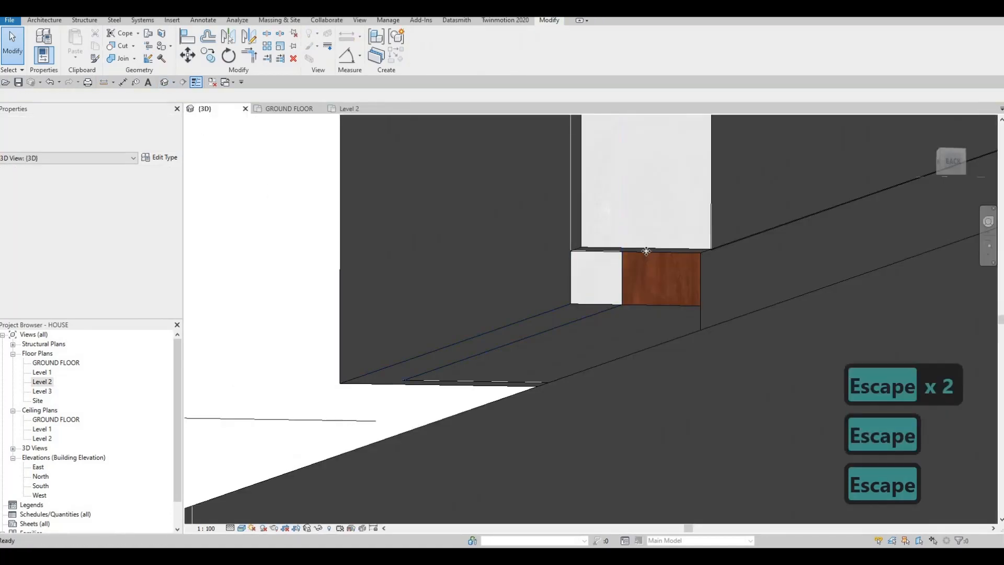
left_click(658, 259)
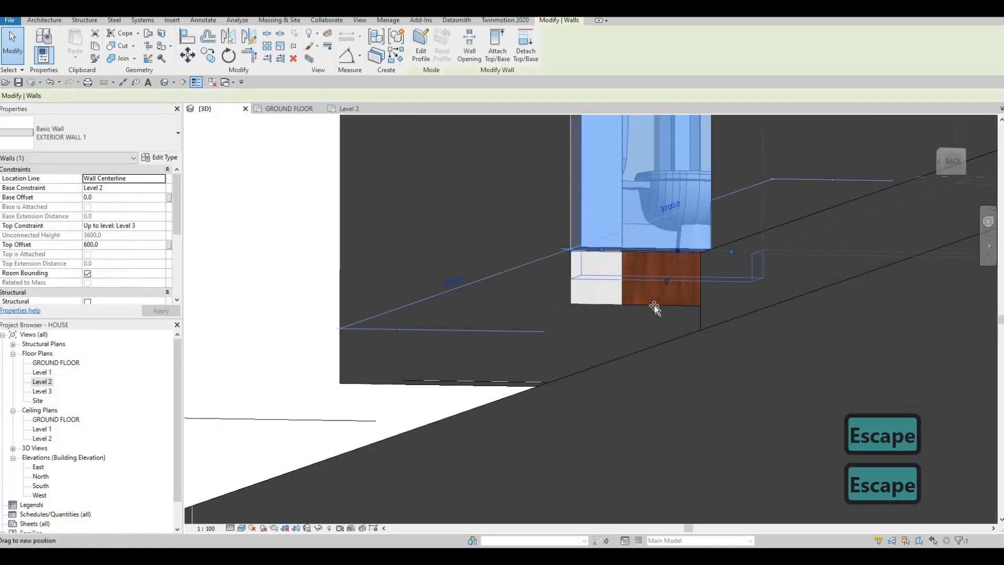
key("Escape")
key("Escape")
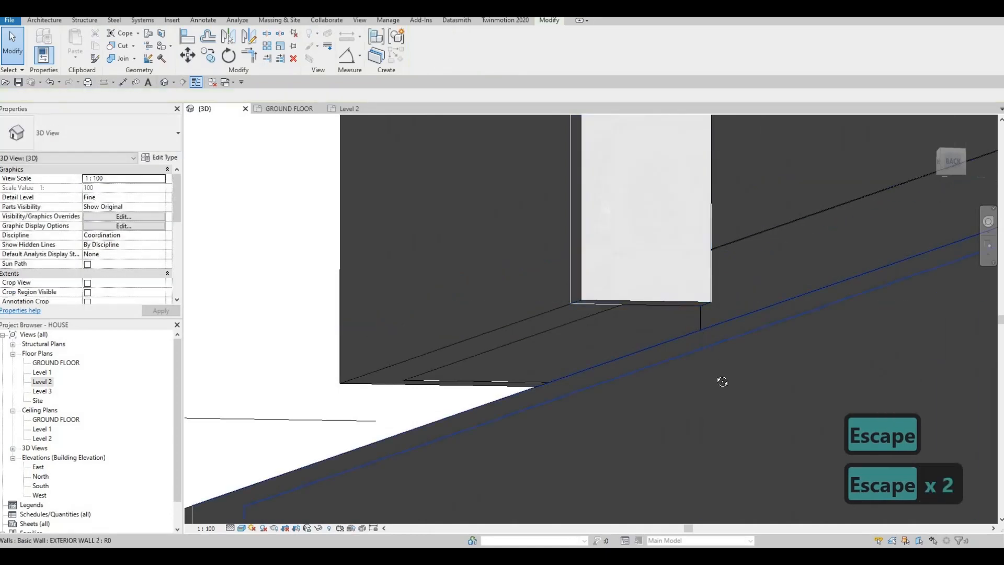
Try to align the short wall's bottom face at the overhanging corner.
middle_click_drag(735, 334, 657, 324, "shift")
key("Escape")
key("Escape")
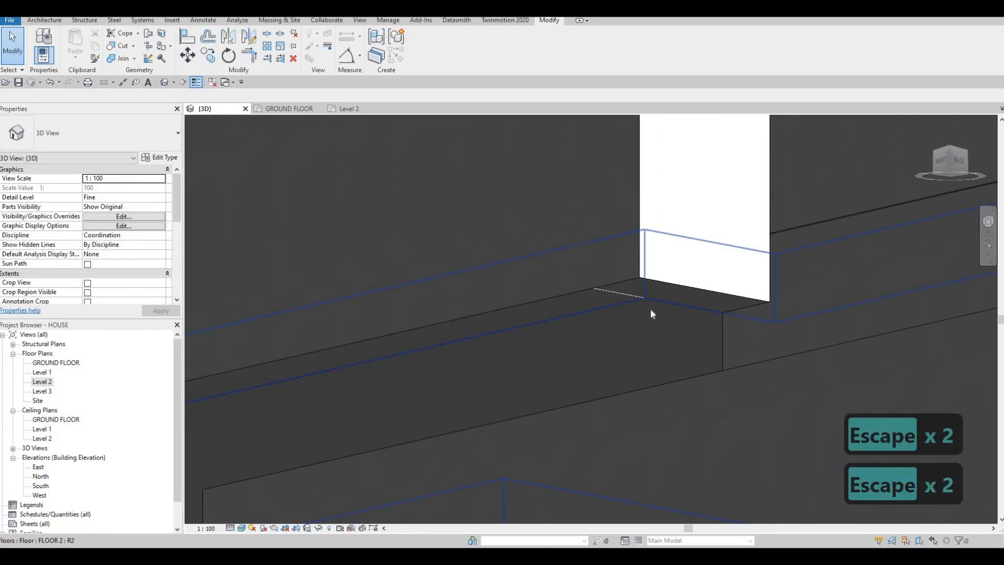
key("a")
key("l")
left_click(653, 290)
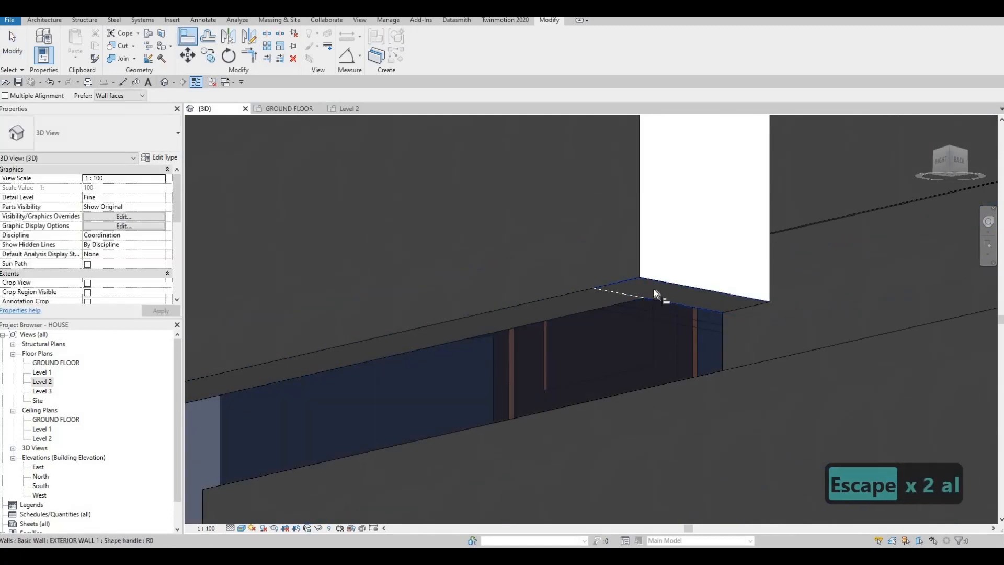
key("Escape")
key("Escape")
key("Escape")
middle_click_drag(585, 316, 612, 450, "shift")
scroll(668, 251, "down", 1)
key("Escape")
key("Escape")
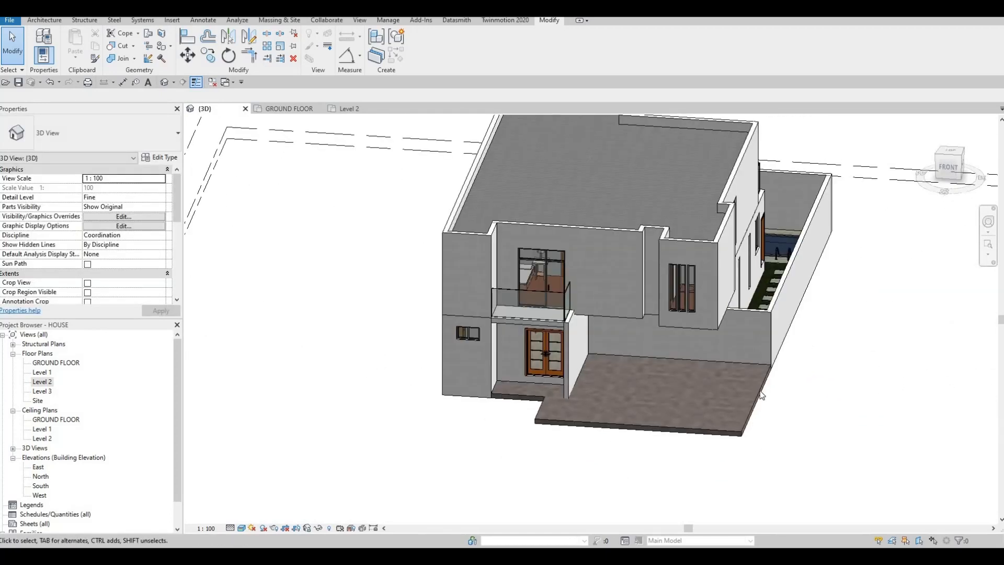
Extend the side EXTERIOR WALL 2 boundary wall along grid 5 in the GROUND FLOOR plan, almost to the paved floor's front edge.
left_click(779, 313)
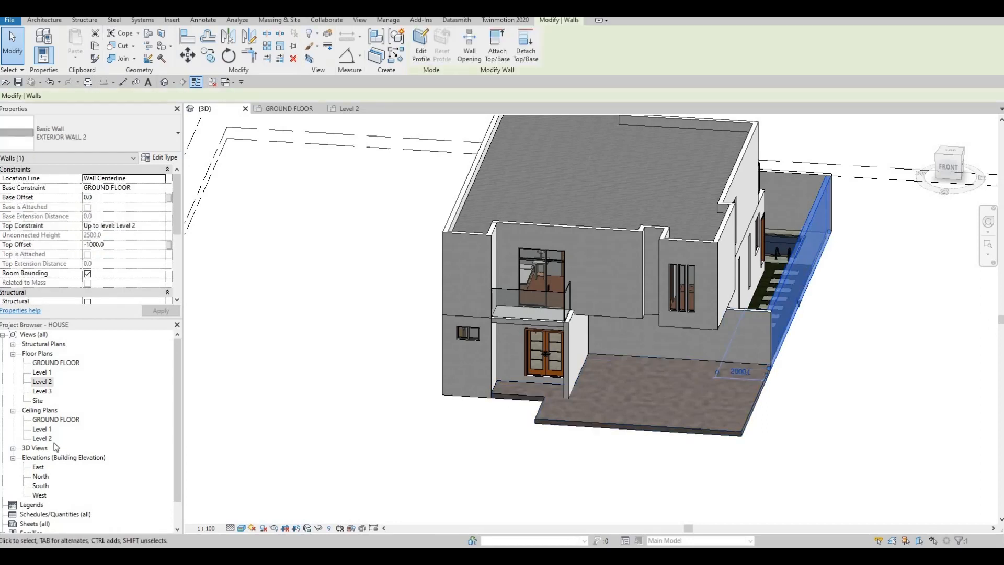
double_click(48, 363)
key("Escape")
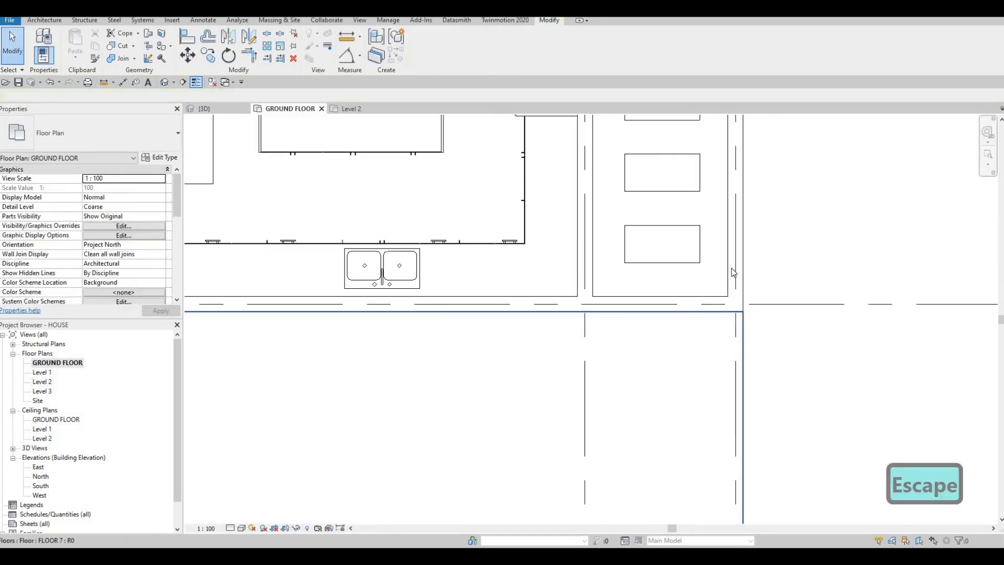
left_click(738, 285)
key("Escape")
left_click(737, 301)
left_click_drag(736, 304, 714, 441)
scroll(756, 392, "down", 2)
middle_click_drag(728, 466, 715, 441)
left_click_drag(714, 442, 706, 376)
middle_click_drag(714, 441, 694, 356)
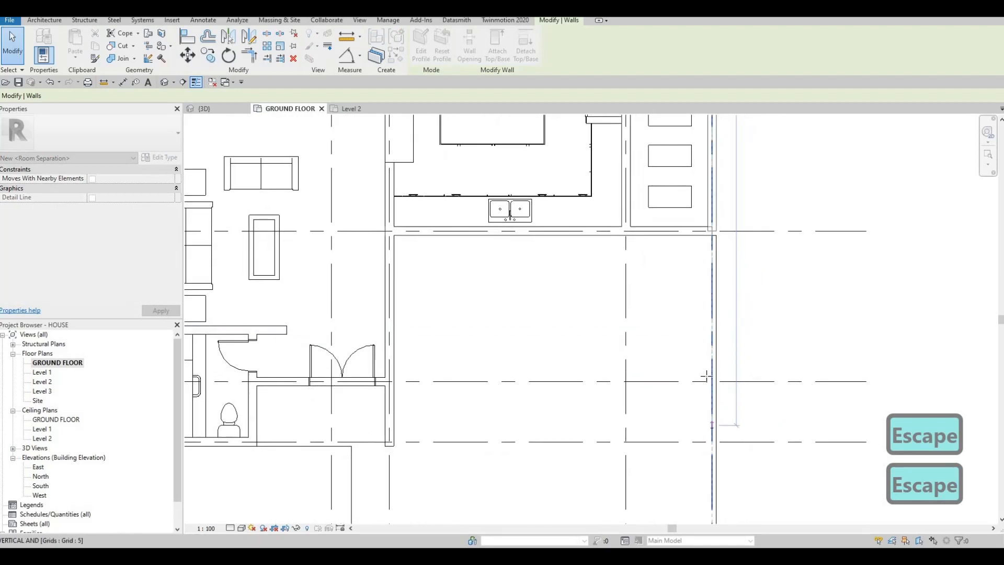
left_click_drag(706, 375, 708, 434)
middle_click_drag(707, 473, 708, 434)
left_click_drag(708, 434, 706, 434)
middle_click_drag(708, 434, 692, 366)
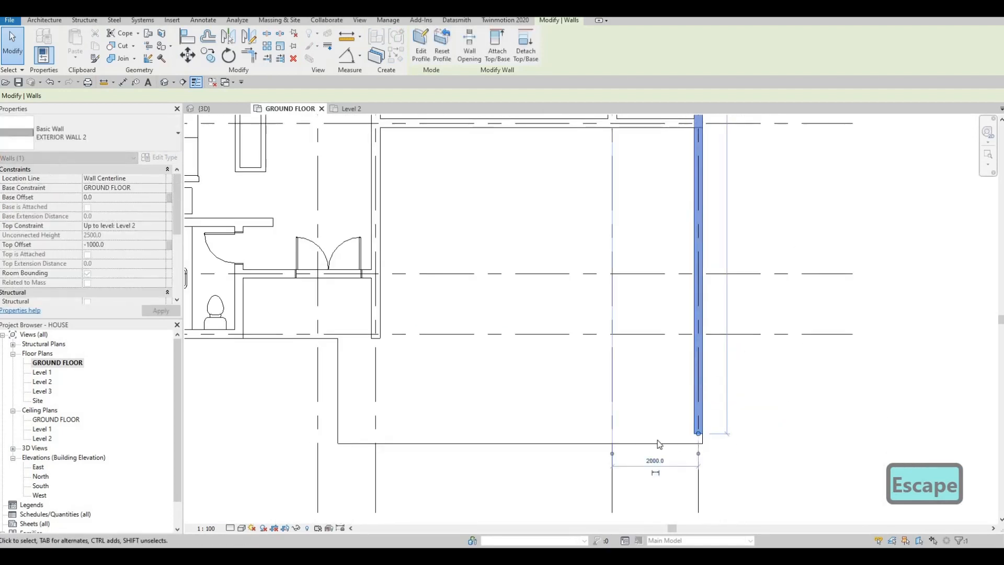
Align the boundary wall's end with the paved floor's front edge and return to the 3D view.
key("Escape")
key("a")
key("l")
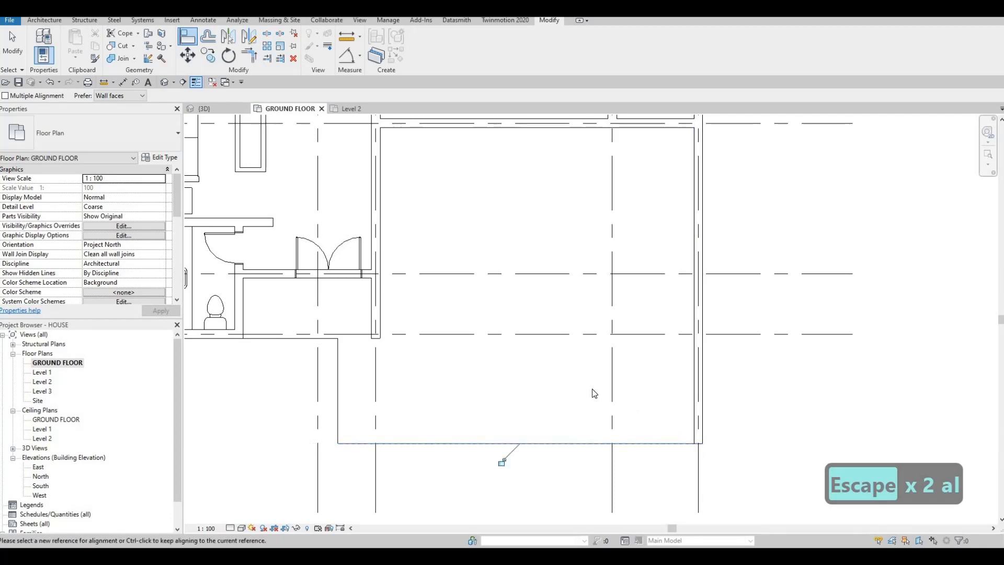
key("Escape")
key("Escape")
scroll(636, 408, "down", 3)
left_click(204, 108)
middle_click_drag(536, 284, 608, 277, "shift")
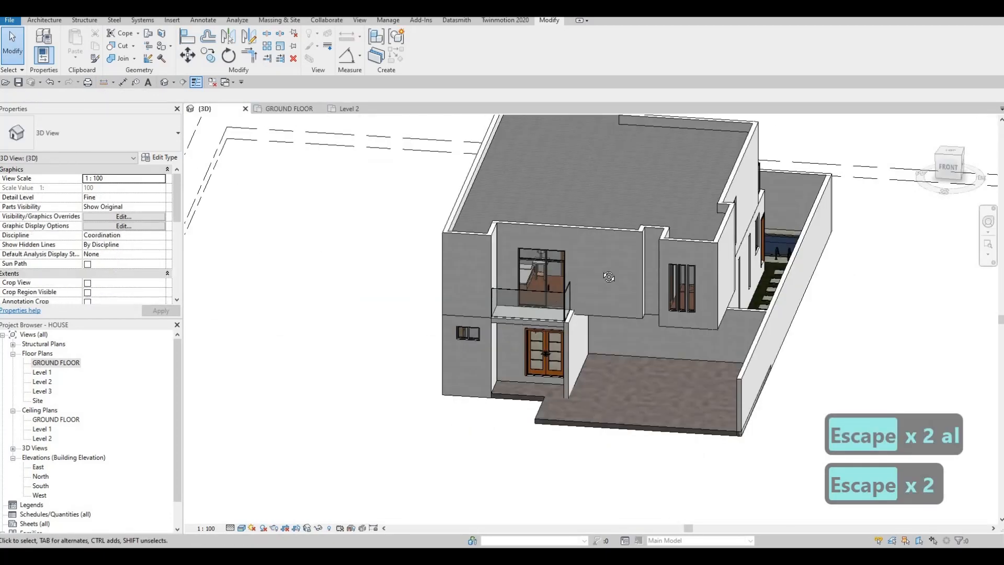
middle_click_drag(600, 314, 454, 314, "shift")
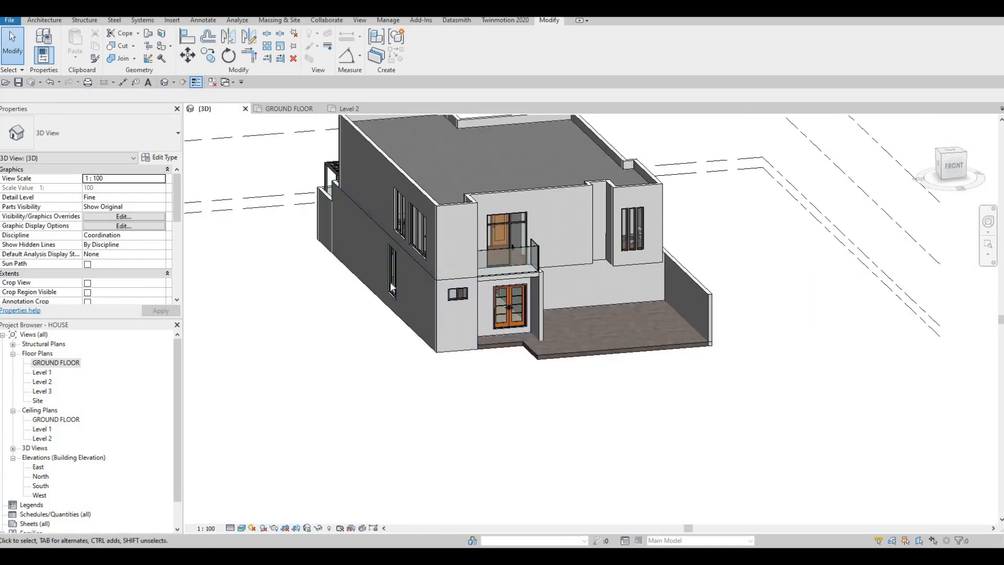
middle_click_drag(371, 312, 403, 320, "shift")
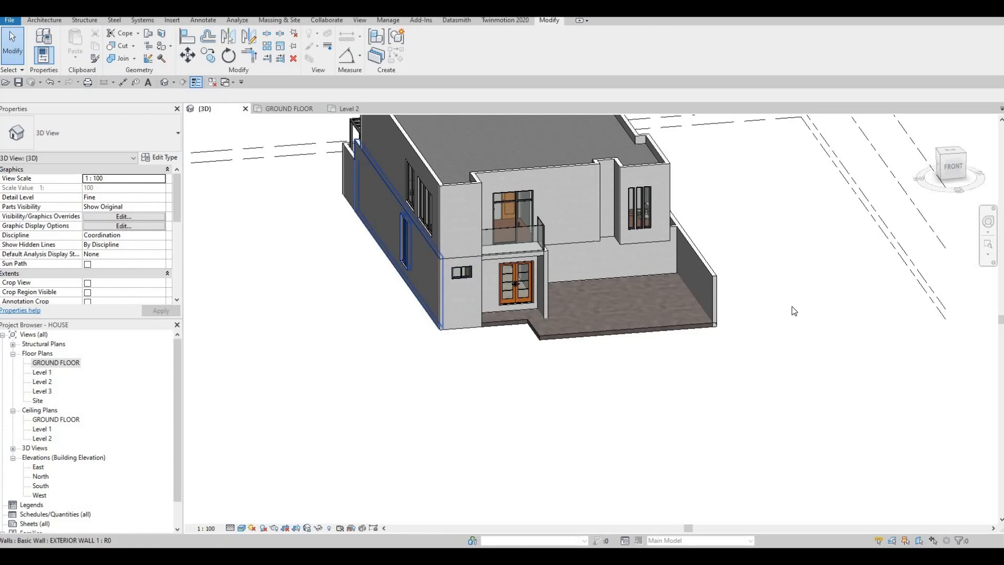
Add an EXTERIOR WALL 2 boundary wall in the GROUND FLOOR plan along grid 1, from the house's front corner to slightly past the paved floor's front edge.
scroll(791, 311, "up", 3)
left_click(905, 265)
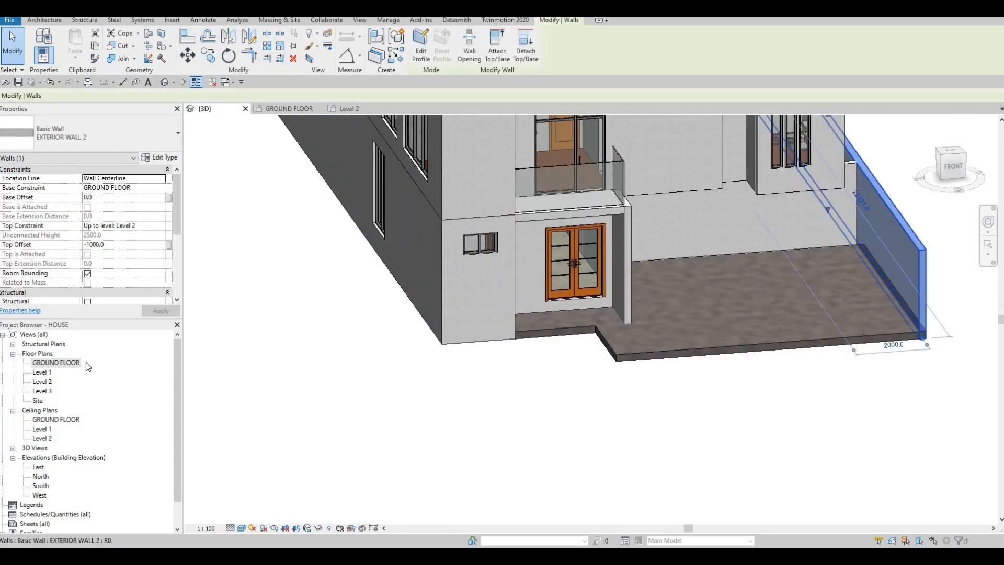
double_click(56, 362)
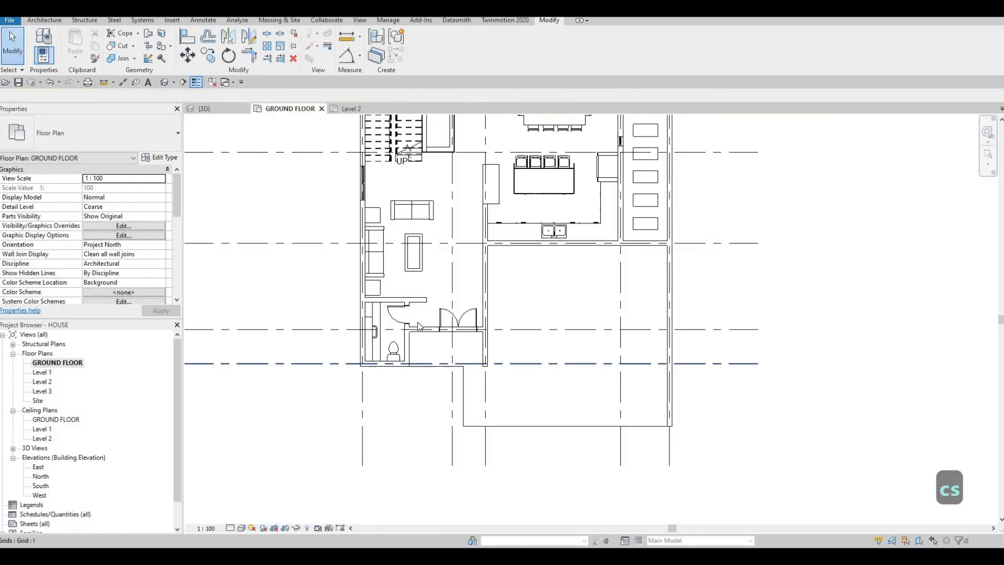
middle_click_drag(592, 364, 816, 312)
scroll(791, 326, "up", 2)
scroll(837, 319, "down", 1)
key("Escape")
key("Escape")
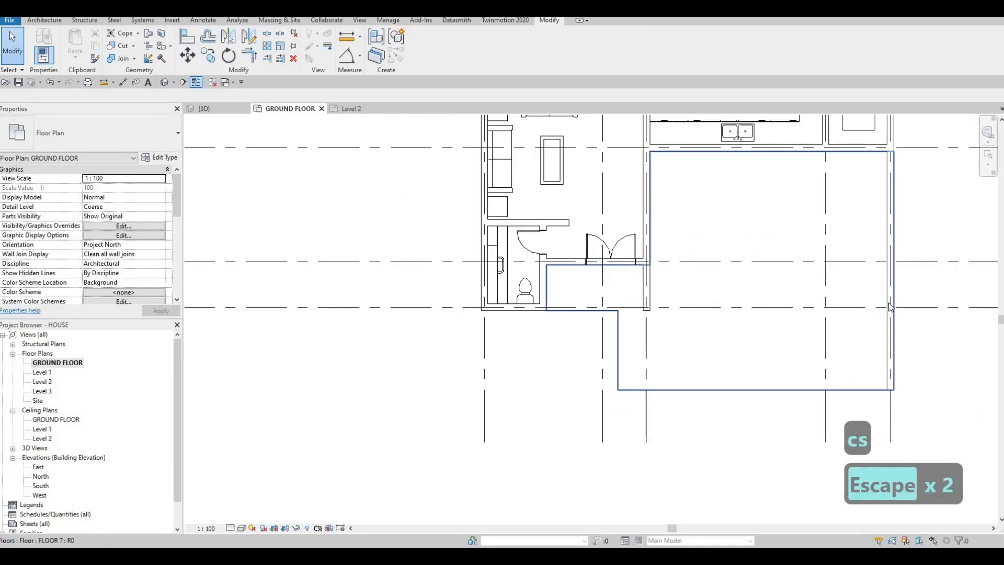
left_click(890, 307)
key("c")
key("s")
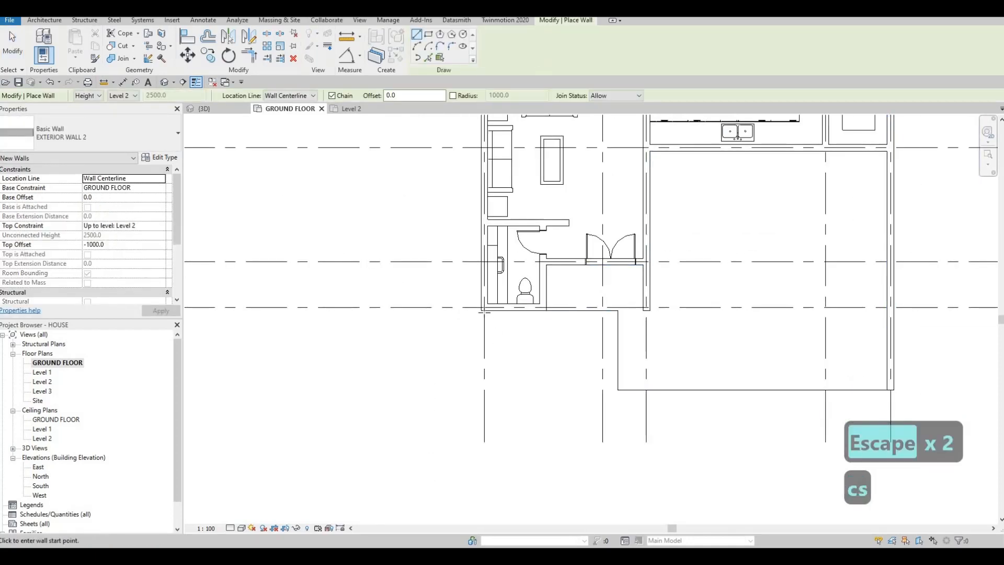
left_click(484, 397)
key("Escape")
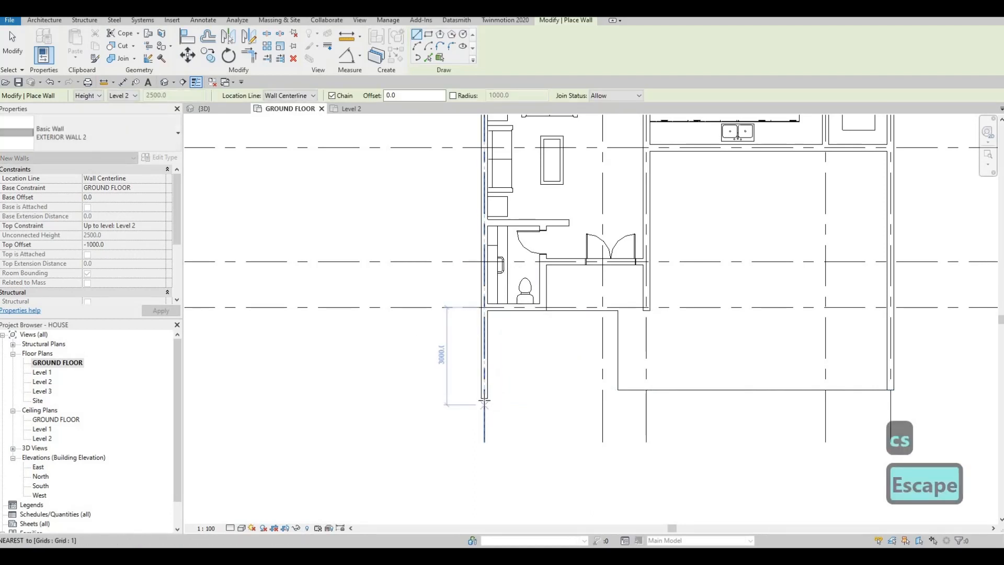
Draw the front EXTERIOR WALL 2 boundary wall, 12483 mm long, from the grid 1 wall's end across to grid 5.
left_click(484, 397)
left_click(890, 401)
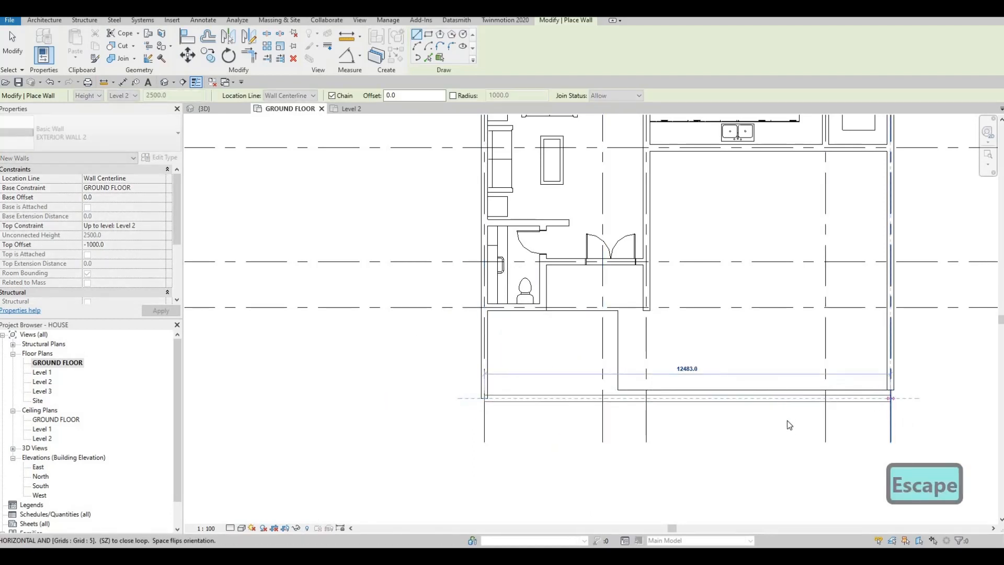
key("Escape")
key("Escape")
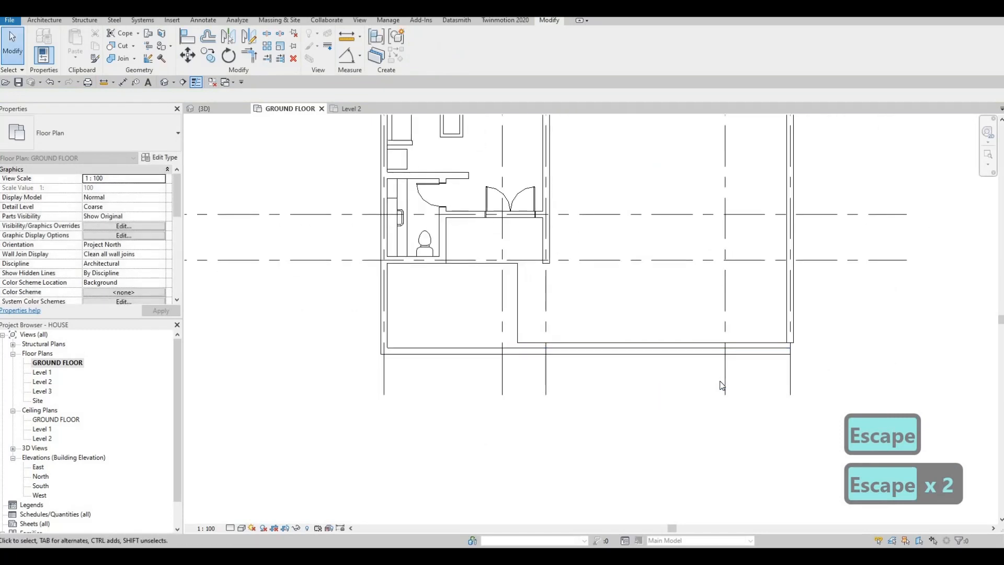
Align the front boundary wall's outer face with the paved floor's front edge.
key("Escape")
key("a")
key("l")
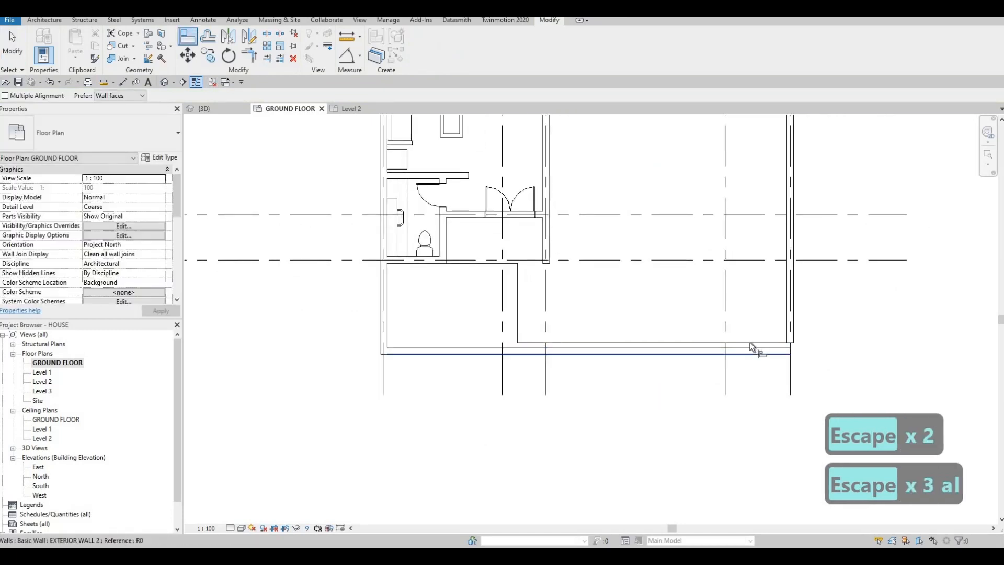
left_click(752, 356)
left_click(575, 353)
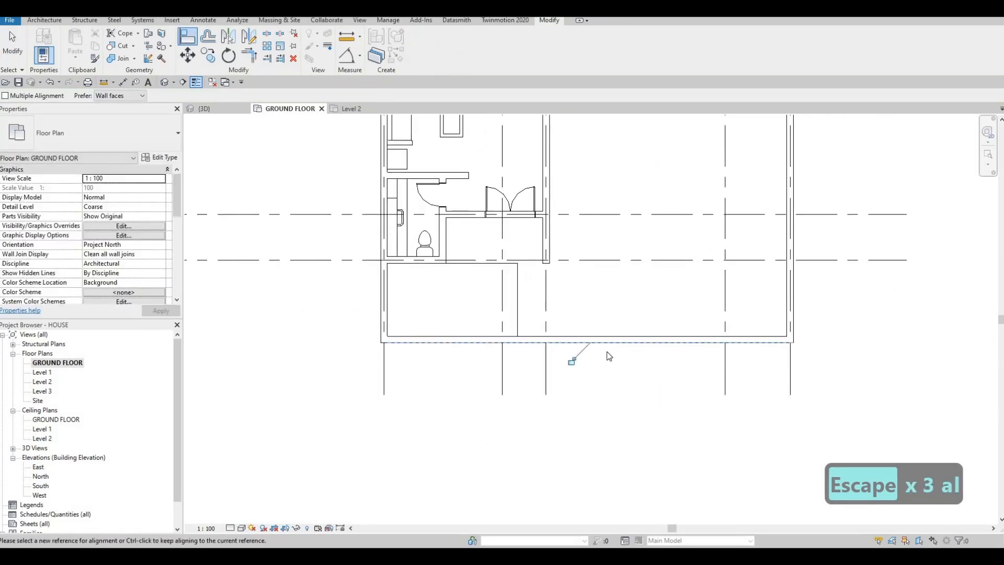
key("Escape")
key("Escape")
key("Escape")
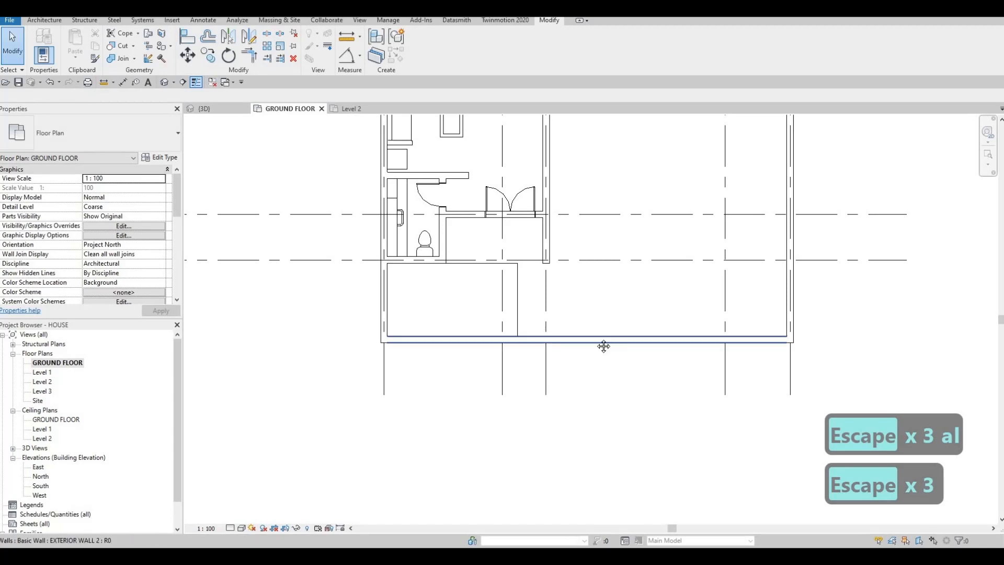
scroll(588, 331, "down", 3)
scroll(585, 340, "up", 3)
key("Escape")
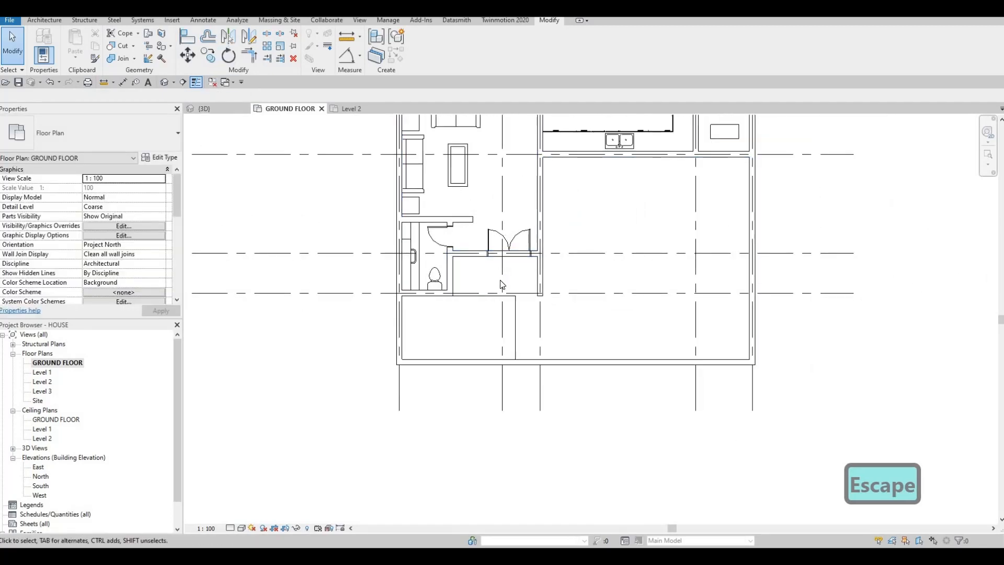
left_click(52, 23)
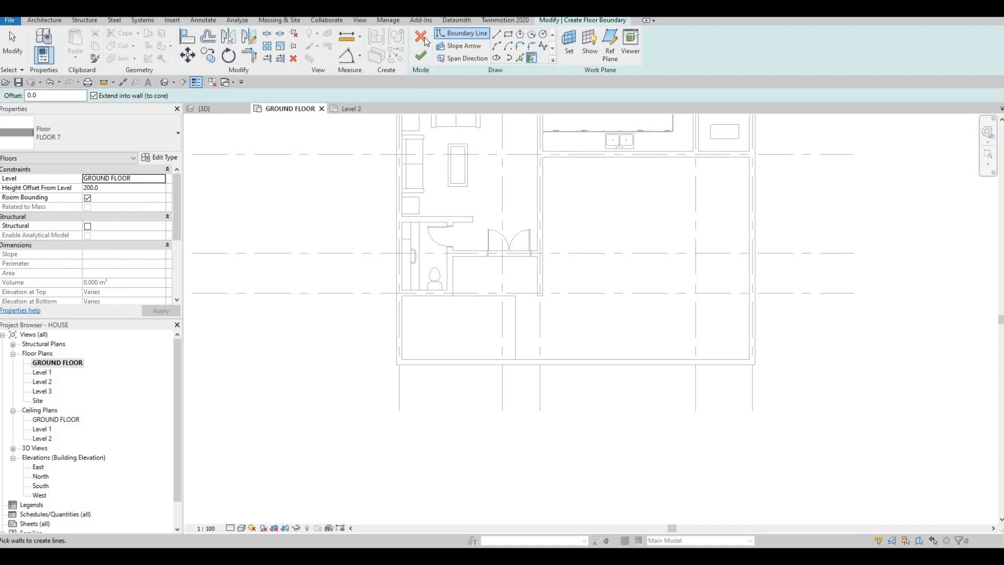
left_click(424, 38)
key("Escape")
key("Escape")
key("Escape")
key("Escape")
Create a rectangular FLOOR 3 floor at a 200 mm height offset, filling the empty area between the bathroom's front wall, boundary walls and paved floor.
middle_click_drag(569, 256, 510, 452)
scroll(510, 452, "down", 1)
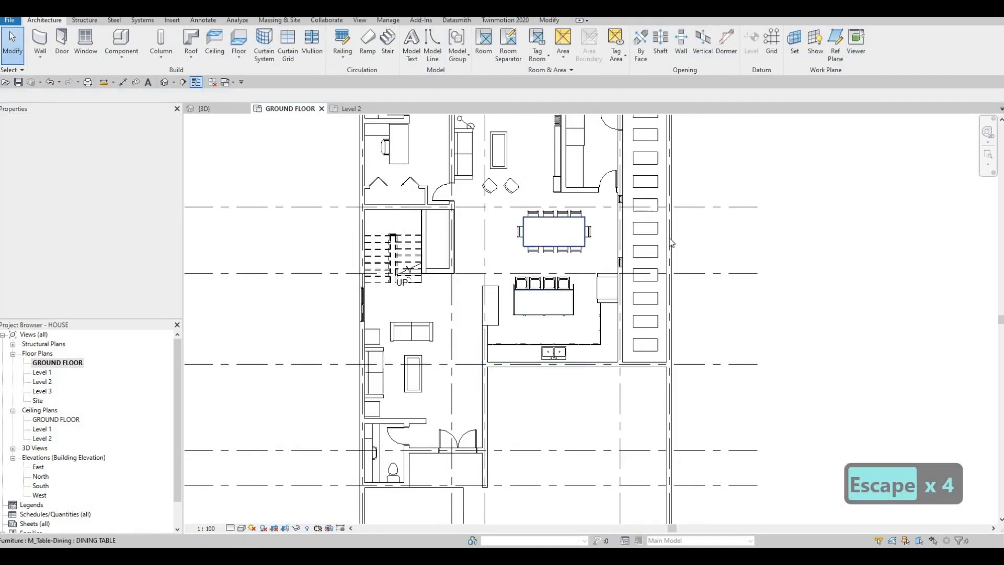
middle_click_drag(671, 242, 665, 284)
left_click(660, 239)
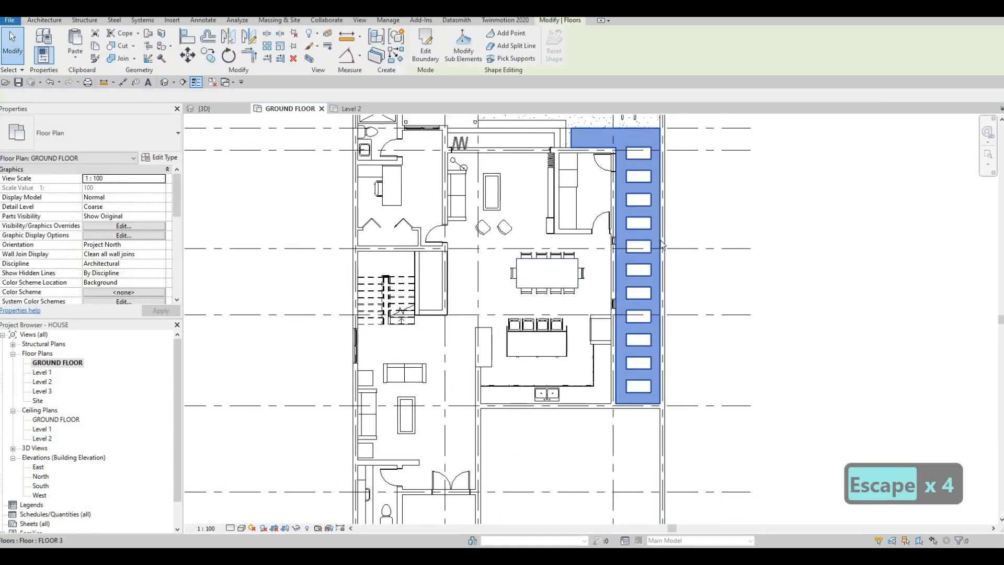
key("c")
key("s")
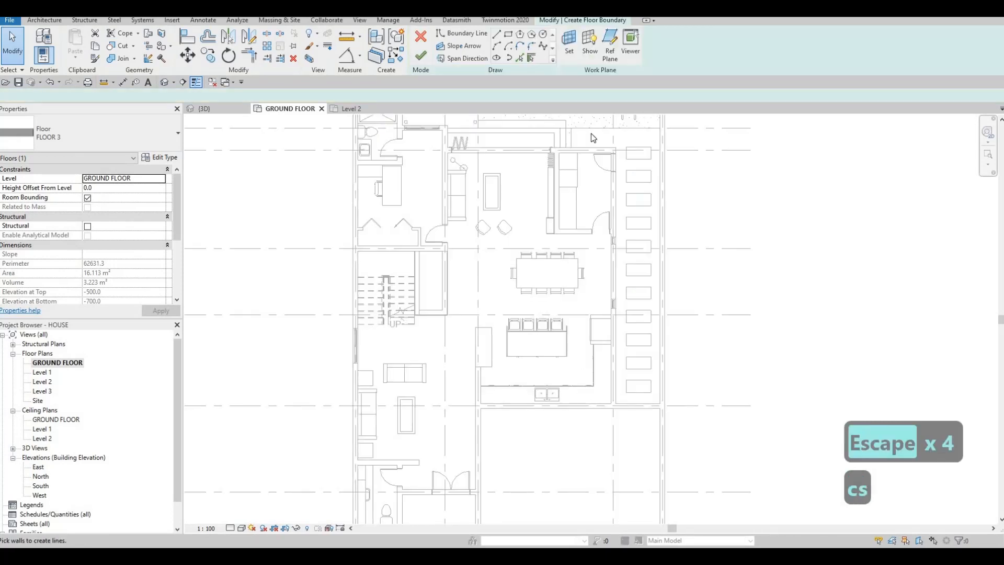
scroll(522, 340, "down", 1)
middle_click_drag(523, 340, 580, 157)
left_click(518, 59)
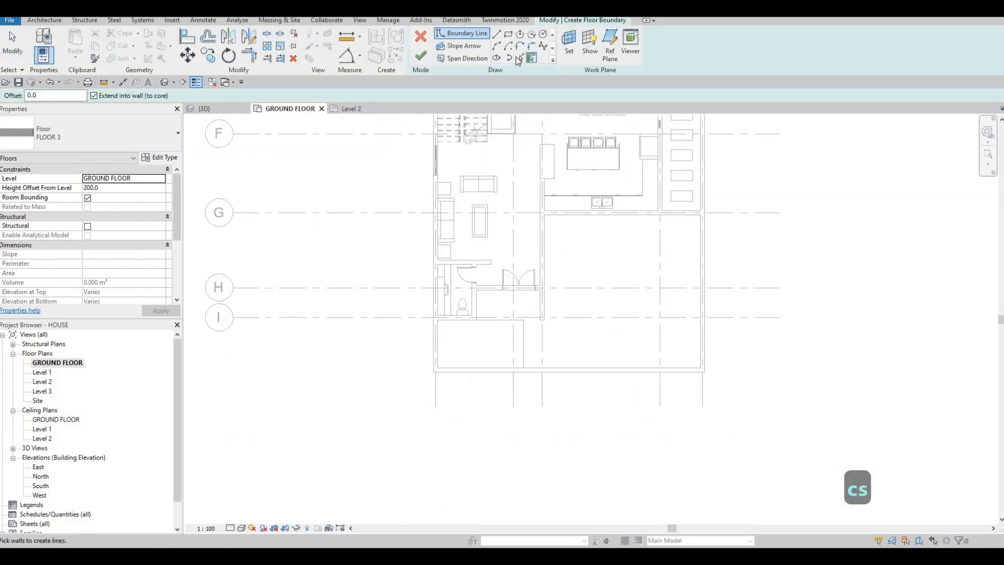
left_click(444, 316)
scroll(439, 324, "up", 2)
left_click(553, 378)
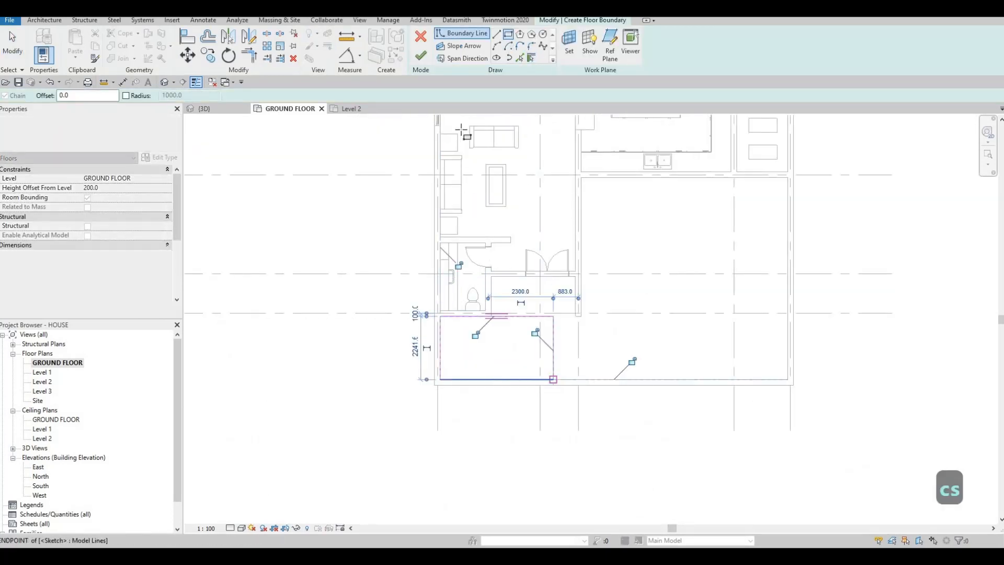
key("Escape")
left_click(421, 56)
key("Escape")
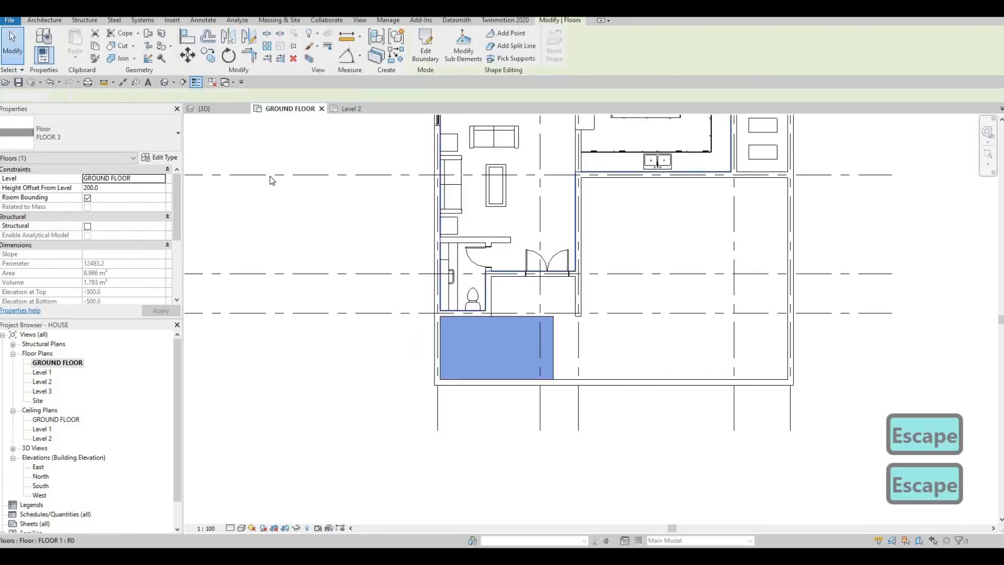
key("Escape")
Inspect the new front boundary wall in 3D, checking its base where it meets the paved floor.
left_click(210, 108)
key("Escape")
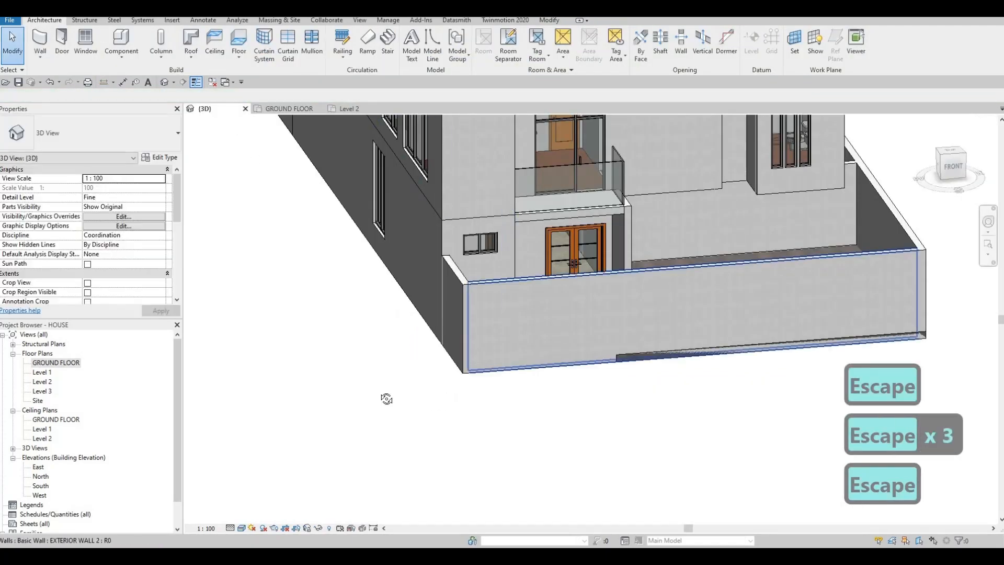
middle_click_drag(385, 399, 342, 390, "shift")
middle_click_drag(459, 280, 377, 357, "shift")
middle_click_drag(622, 141, 572, 162)
middle_click_drag(471, 291, 475, 218)
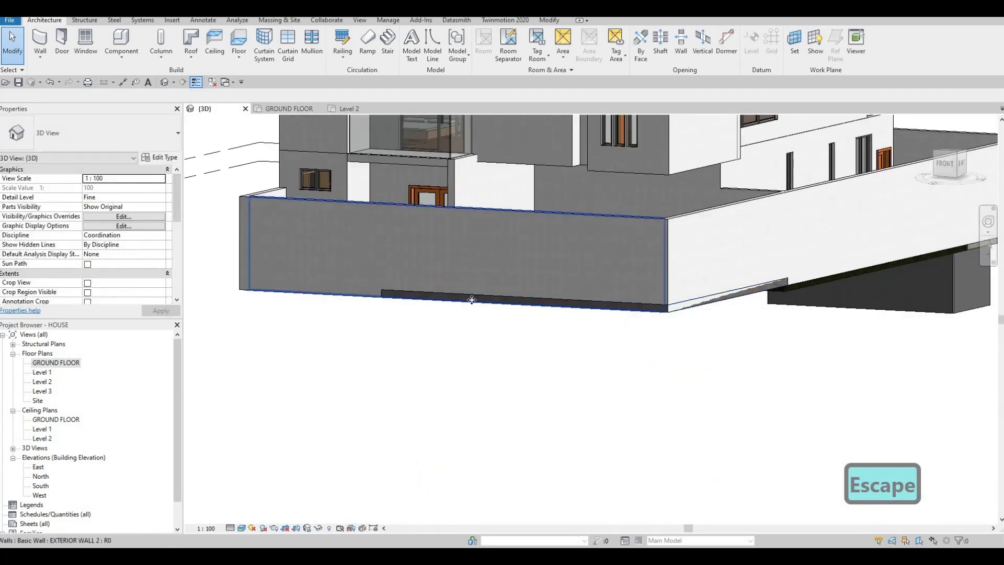
left_click(469, 297)
key("Escape")
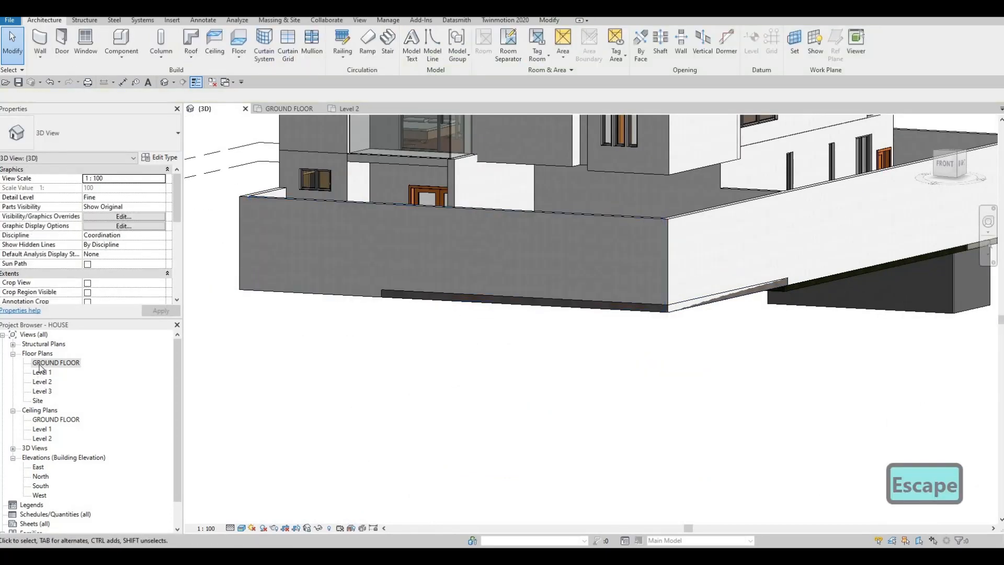
Edit the paved FLOOR 7 boundary in the GROUND FLOOR plan, moving its front and grid 5 edges to the boundary walls' inner faces.
left_click(289, 109)
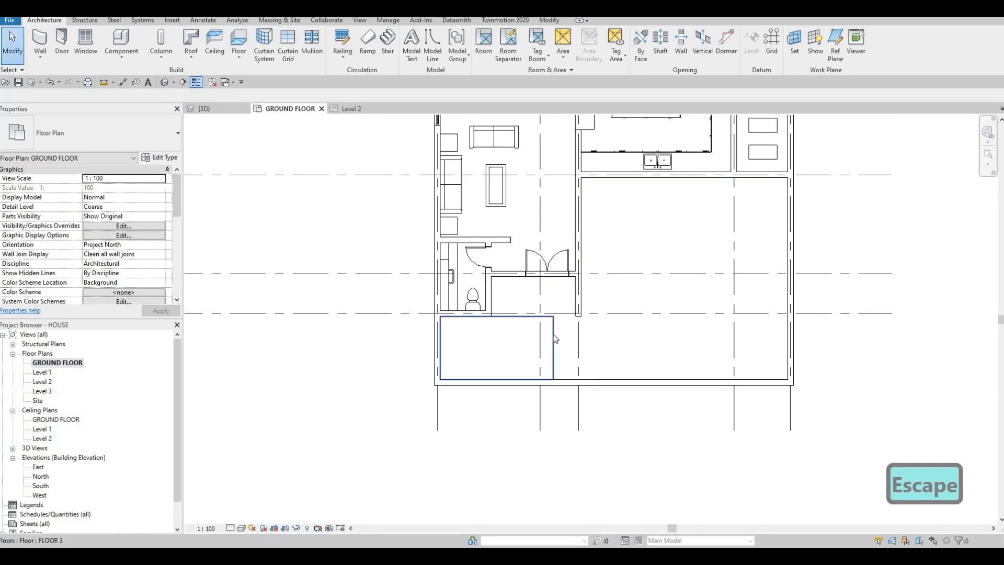
left_click(565, 338)
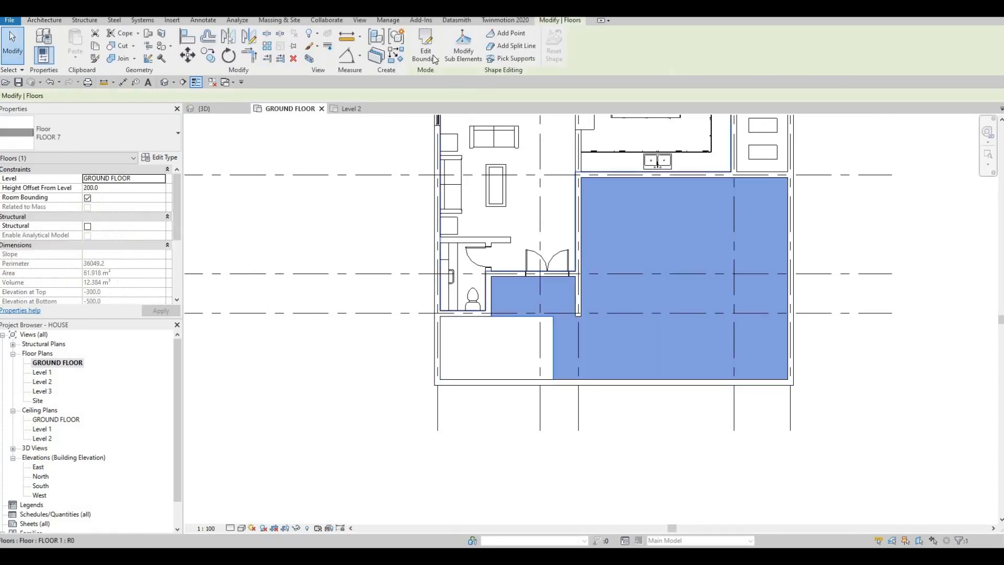
double_click(628, 330)
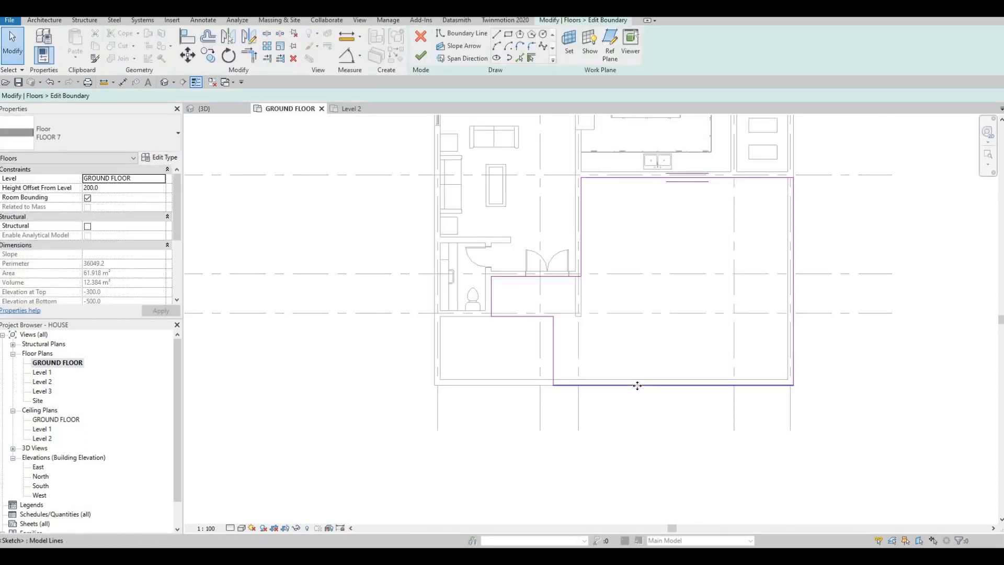
left_click_drag(640, 377, 642, 377)
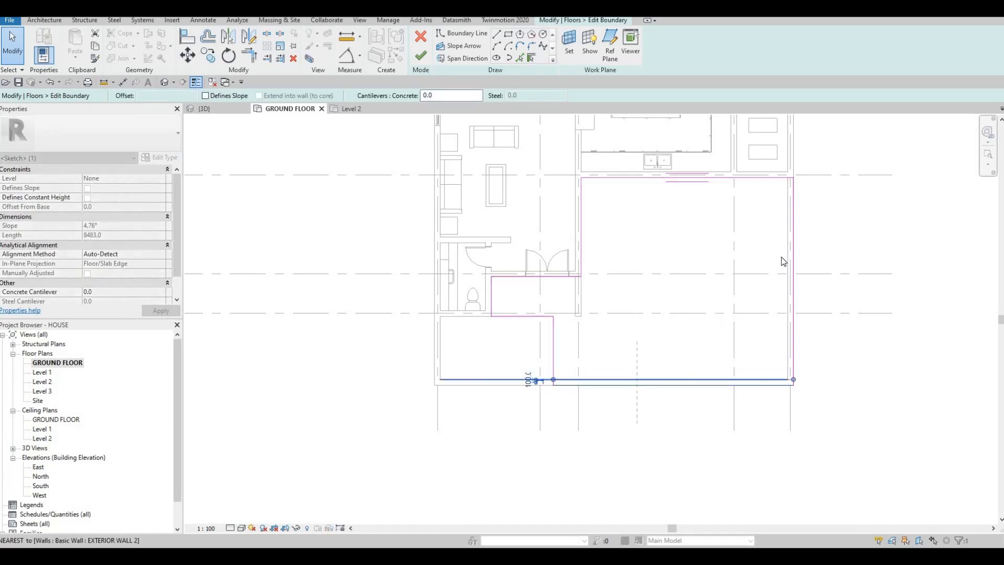
key("Escape")
left_click_drag(789, 252, 788, 251)
key("Escape")
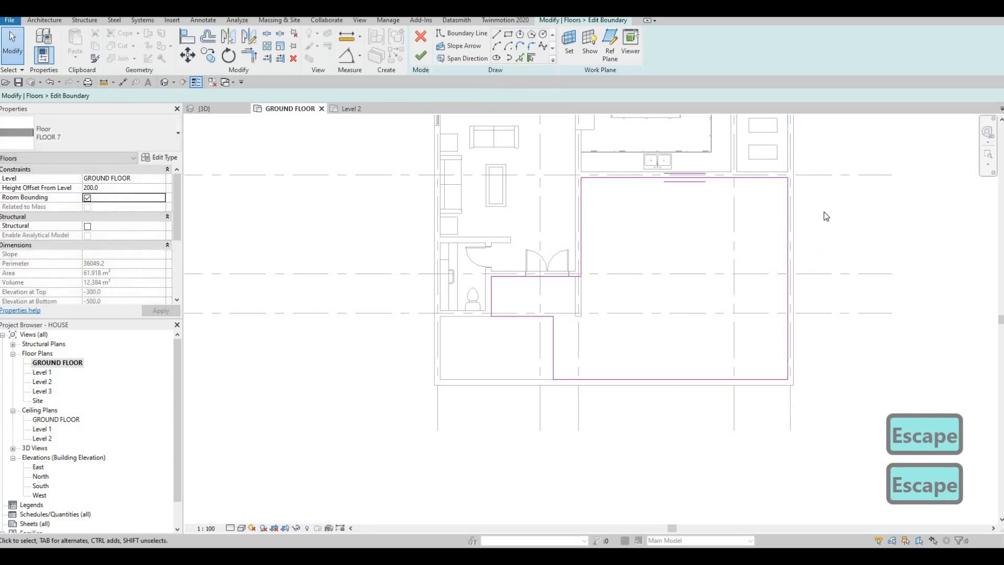
key("Escape")
key("Escape")
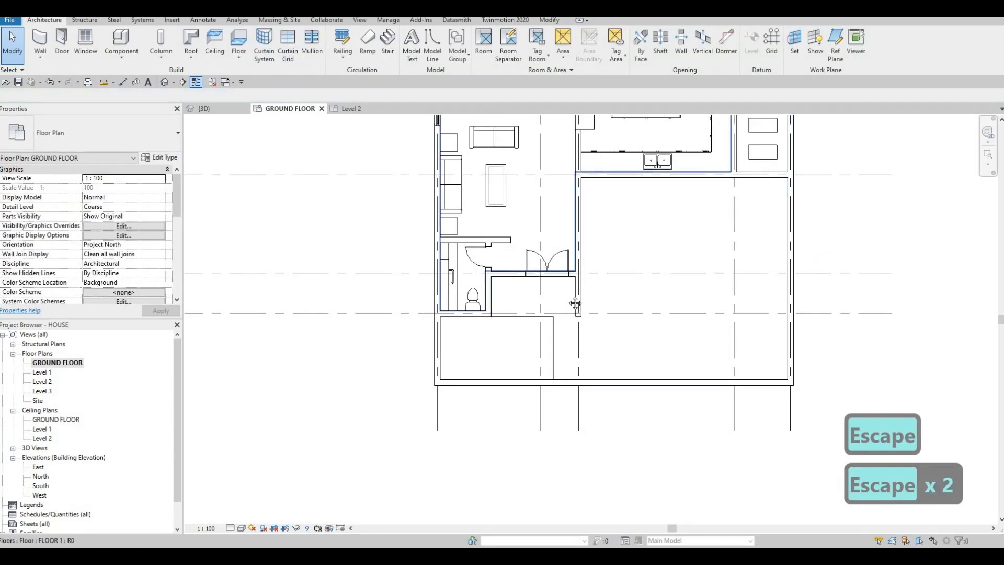
Start another FLOOR 3 floor at a 200 mm height offset, picking the outer faces of the side and back boundary walls as boundary lines.
scroll(575, 303, "down", 3)
key("Escape")
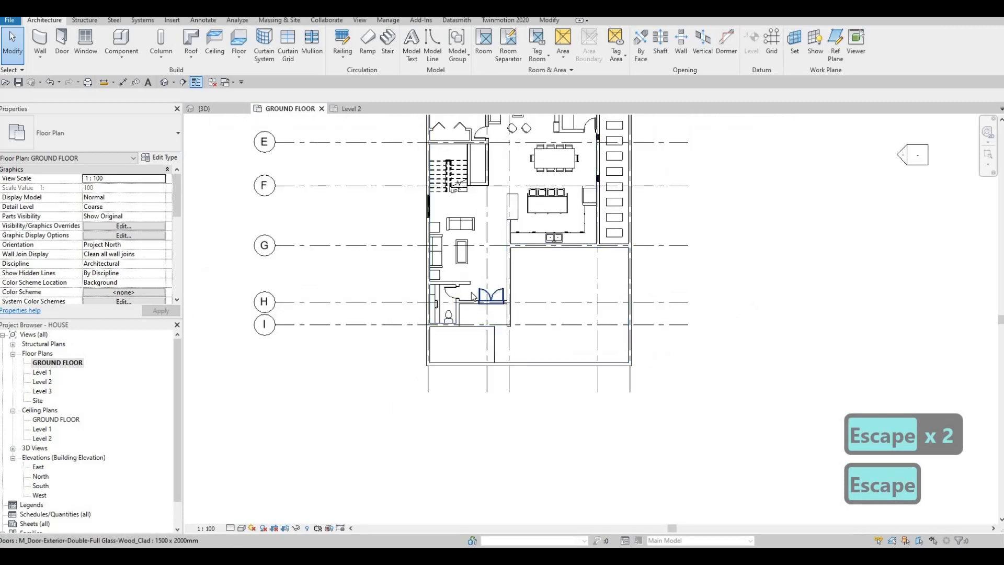
middle_click_drag(473, 296, 469, 270)
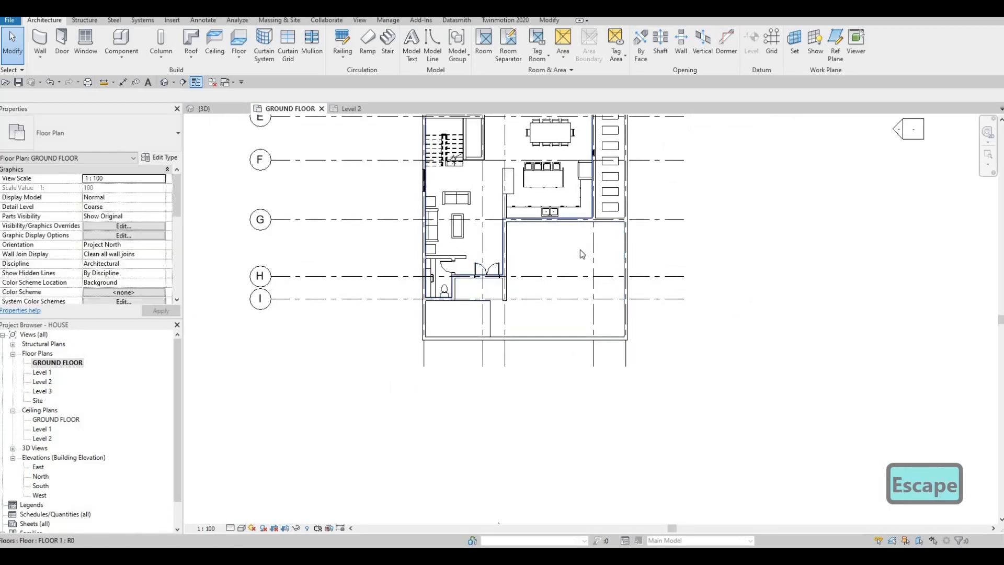
middle_click_drag(541, 272, 585, 268)
scroll(574, 258, "down", 1)
middle_click_drag(480, 309, 472, 336)
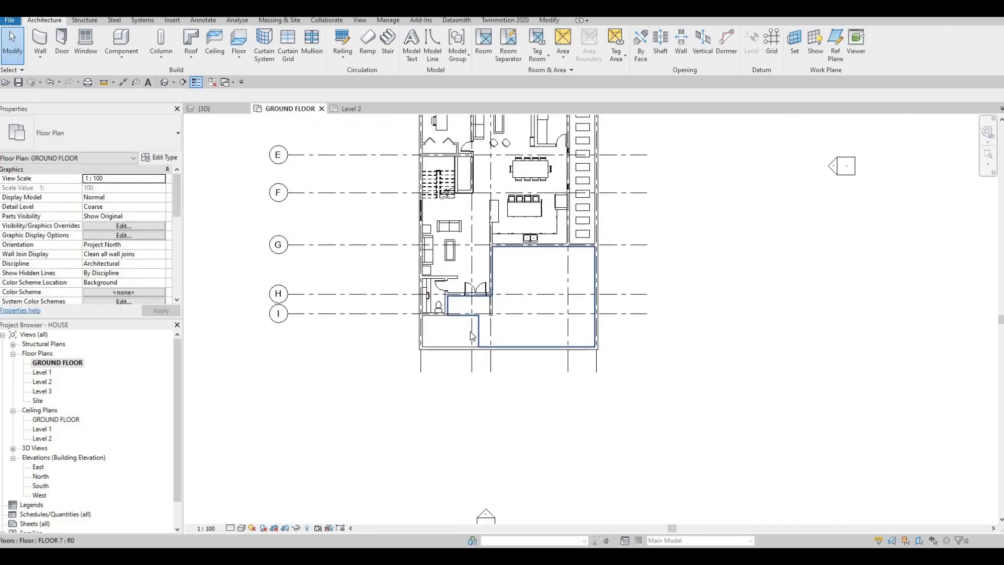
left_click(472, 335)
key("c")
key("s")
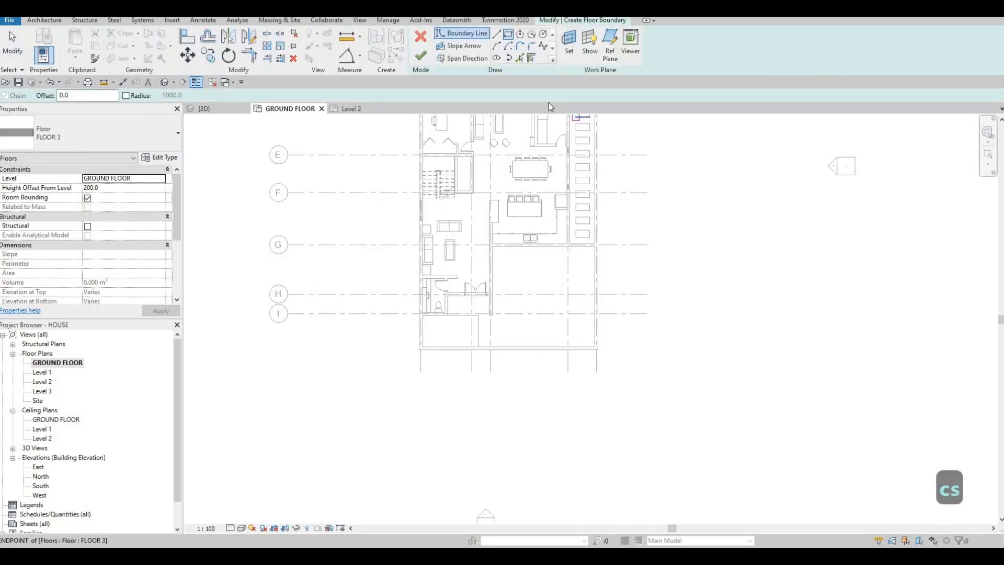
key("p")
key("w")
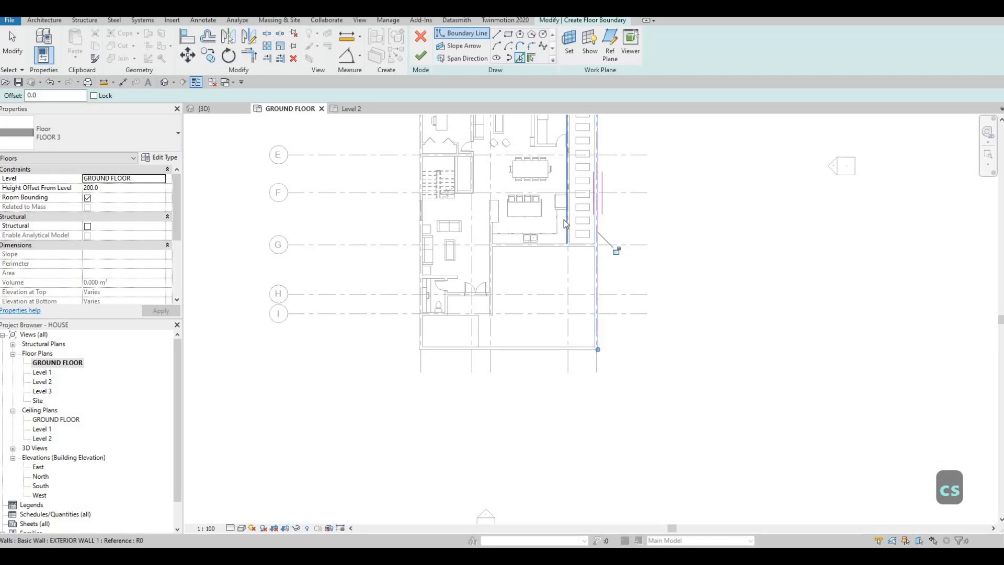
middle_click_drag(557, 141, 587, 298)
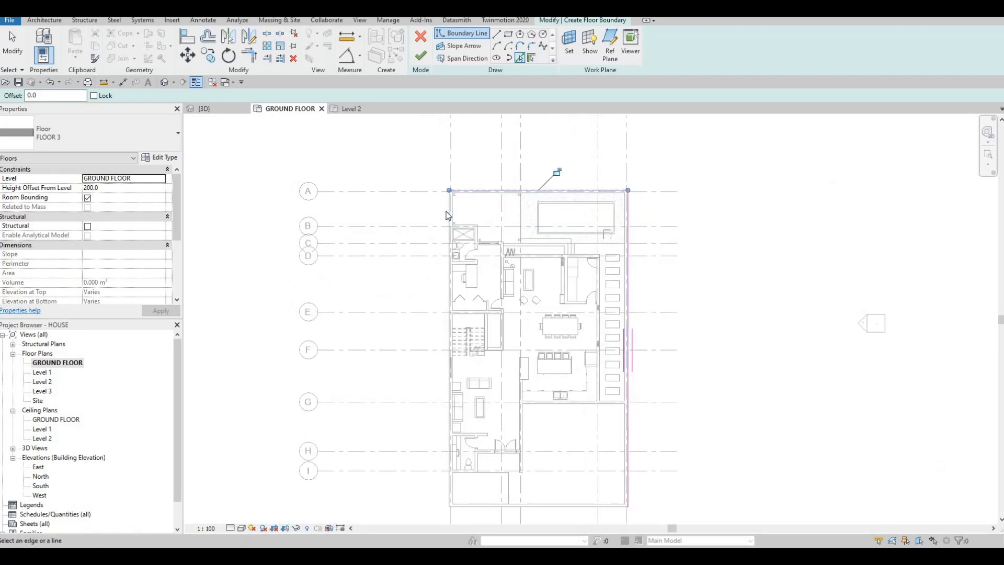
left_click(451, 281)
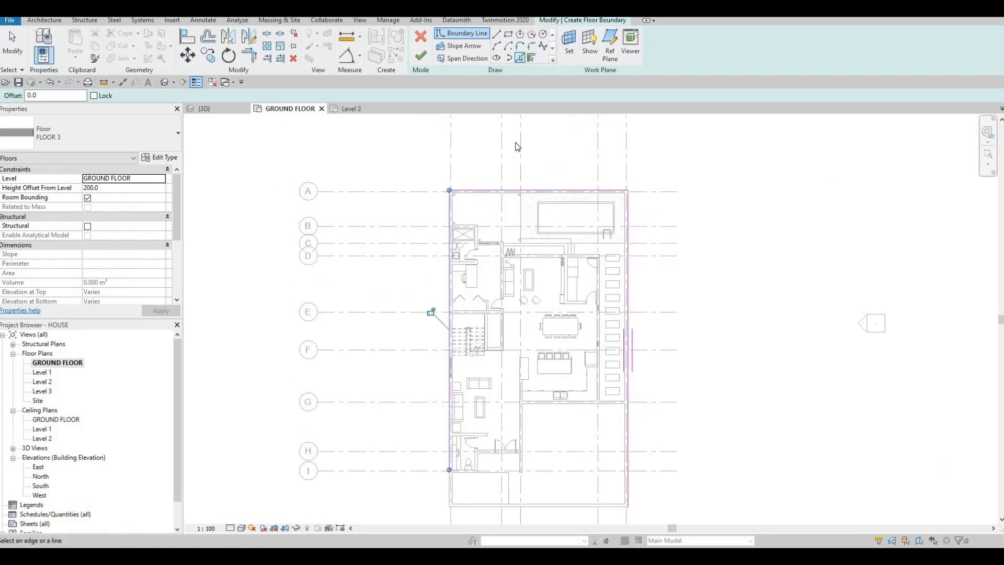
Sketch the outer floor boundary around the plot from the front corner at grid 5, about 78000 mm wide and 37000 mm deep.
scroll(517, 146, "down", 3)
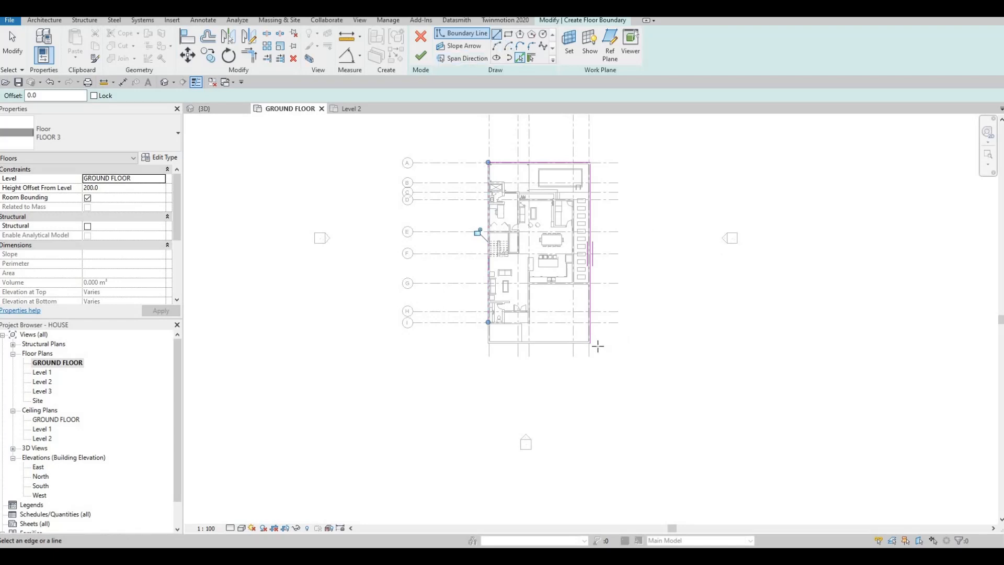
scroll(634, 314, "up", 2)
scroll(775, 361, "down", 3)
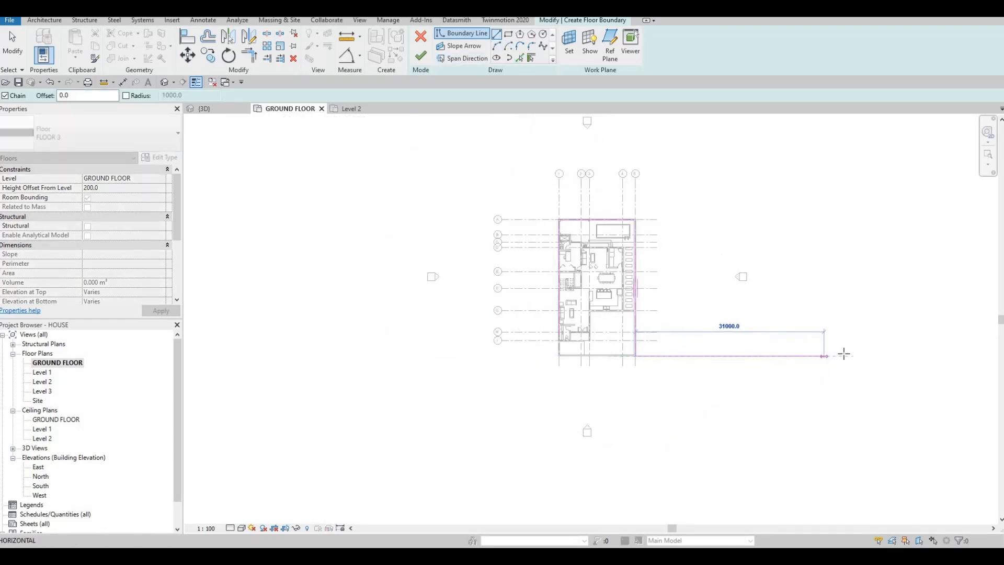
left_click(826, 162)
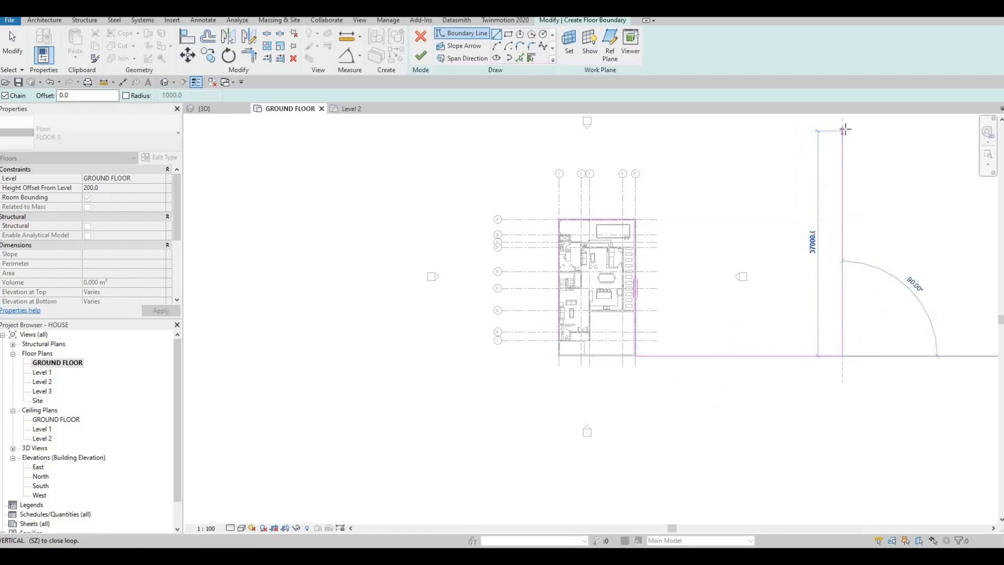
left_click(710, 126)
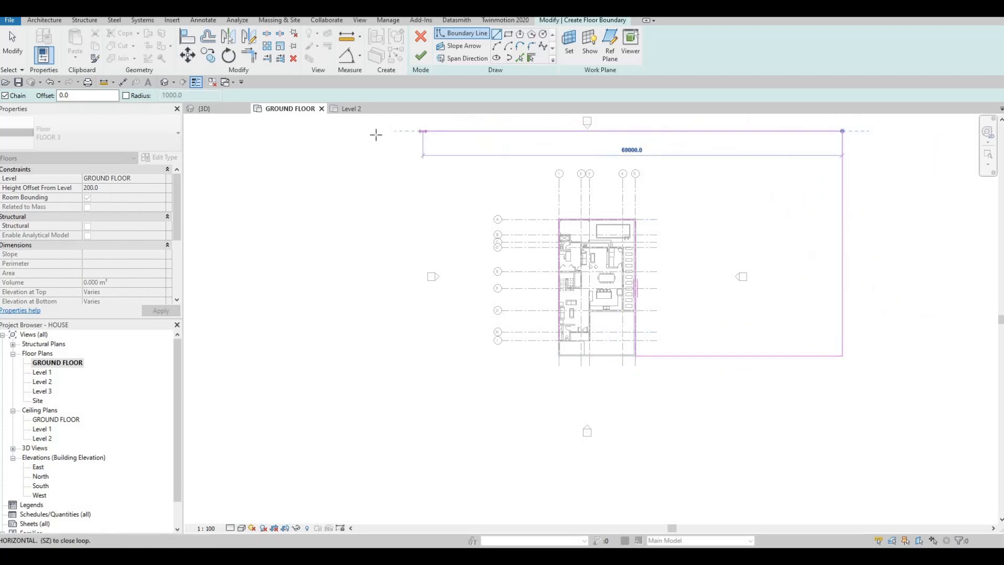
left_click(366, 242)
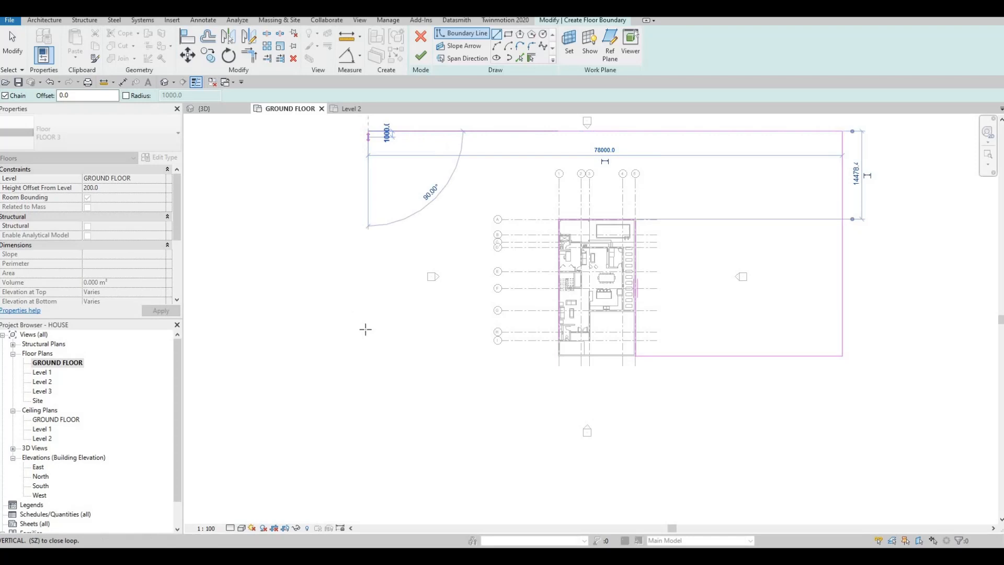
left_click(367, 356)
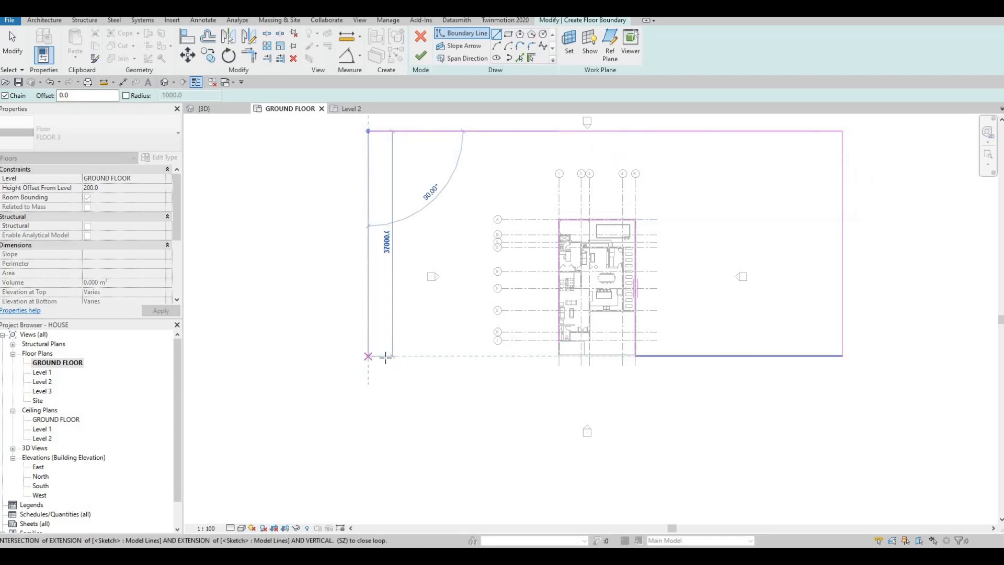
key("Escape")
key("Escape")
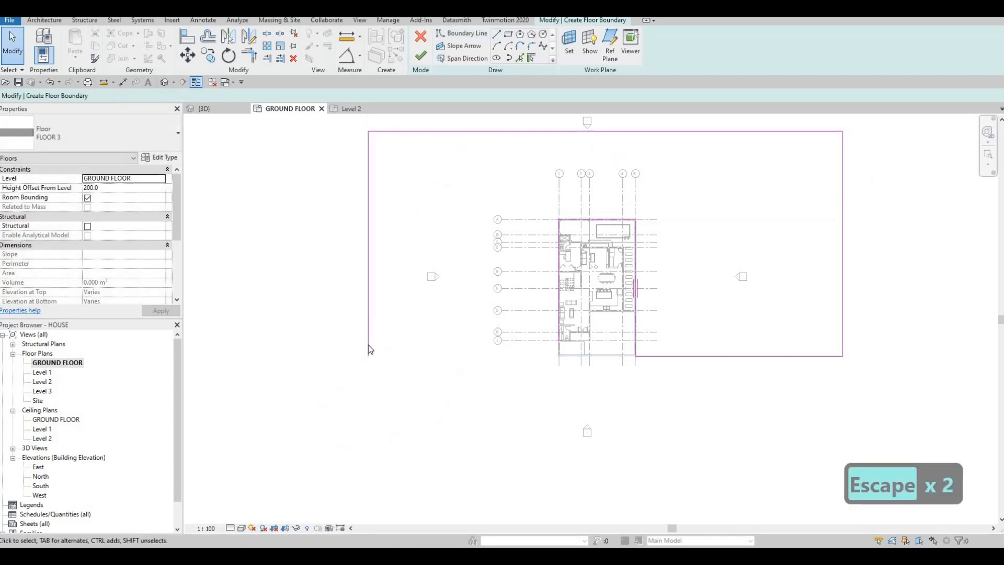
left_click(368, 344)
key("c")
key("s")
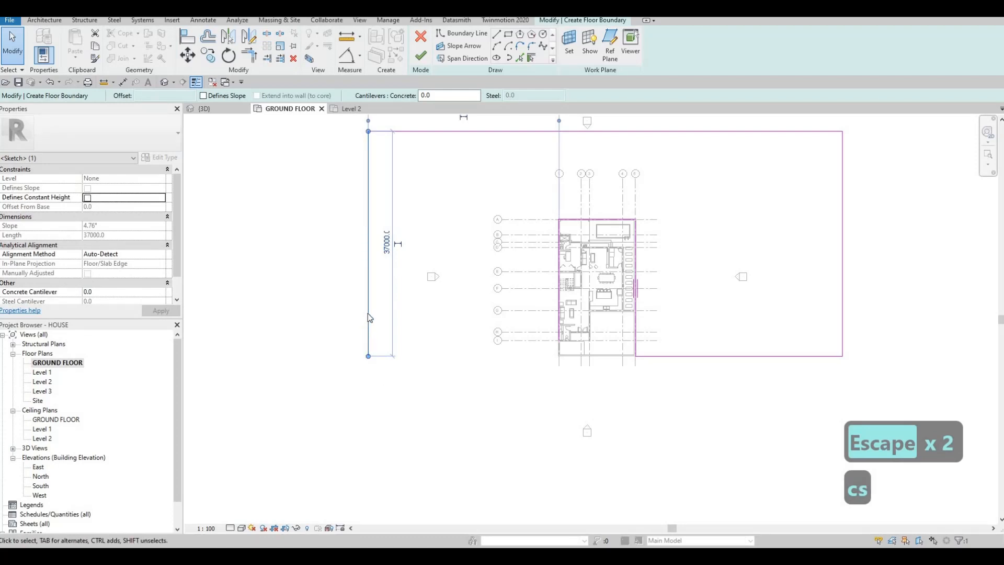
key("Escape")
key("Escape")
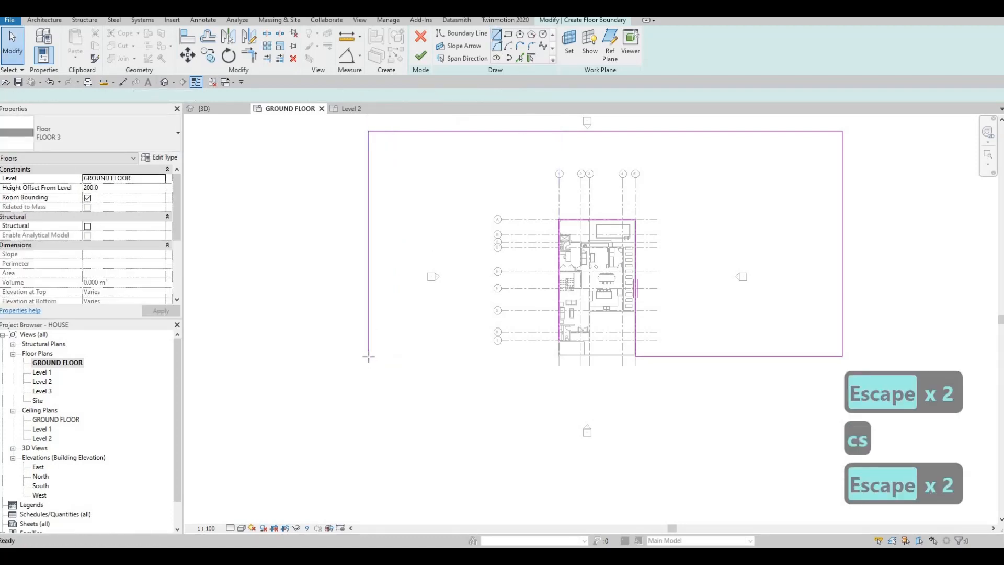
Draw the missing front boundary line from the outer corner and trim it to the grid 1 boundary line.
left_click(368, 357)
left_click(458, 357)
key("Escape")
key("Escape")
key("t")
key("r")
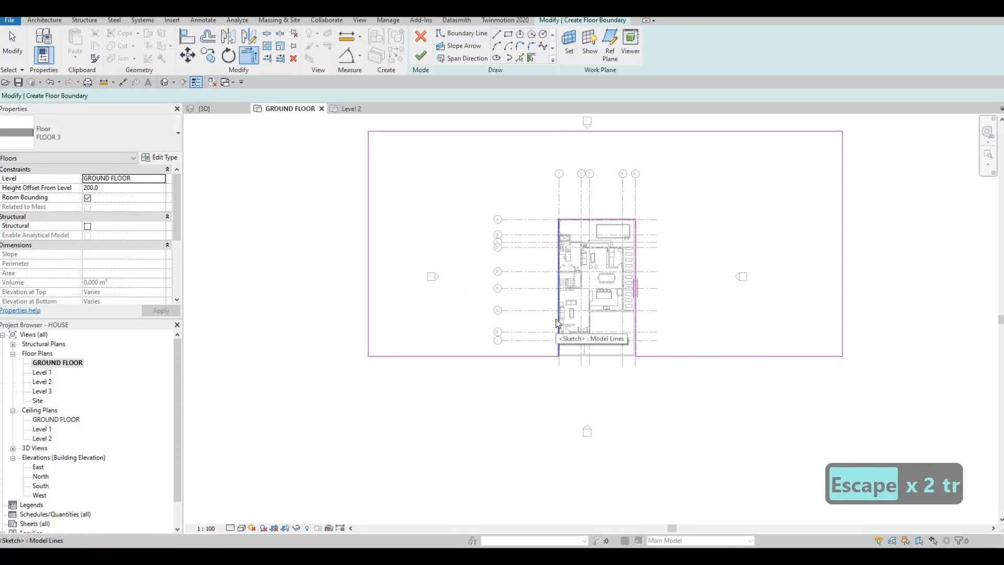
key("Escape")
key("Escape")
key("Escape")
scroll(632, 247, "down", 2)
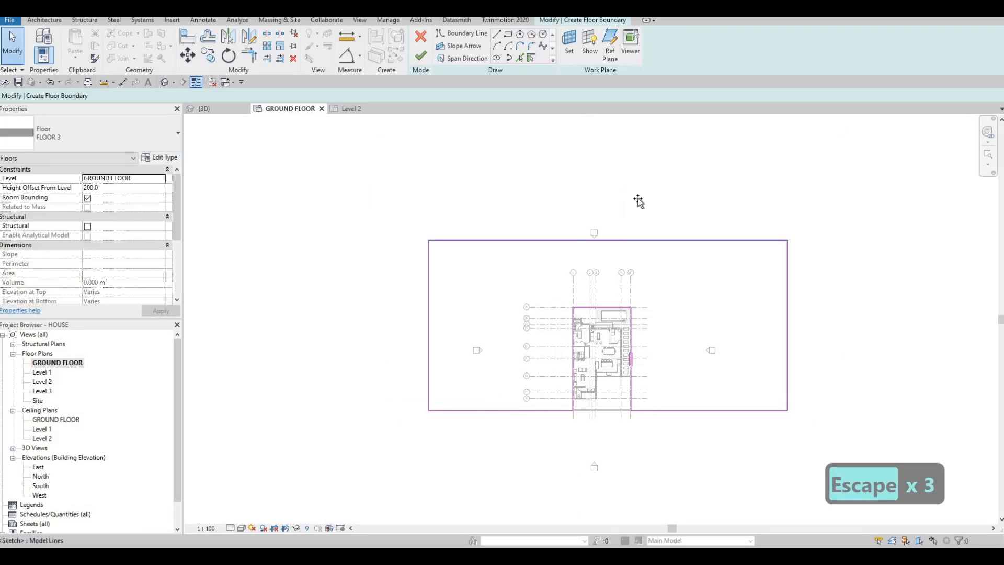
Move the sketch's outer back and side edges outward, placing the grid 1 side edge about 44000 mm from the house's boundary line.
left_click_drag(637, 199, 636, 192)
left_click_drag(428, 253, 369, 256)
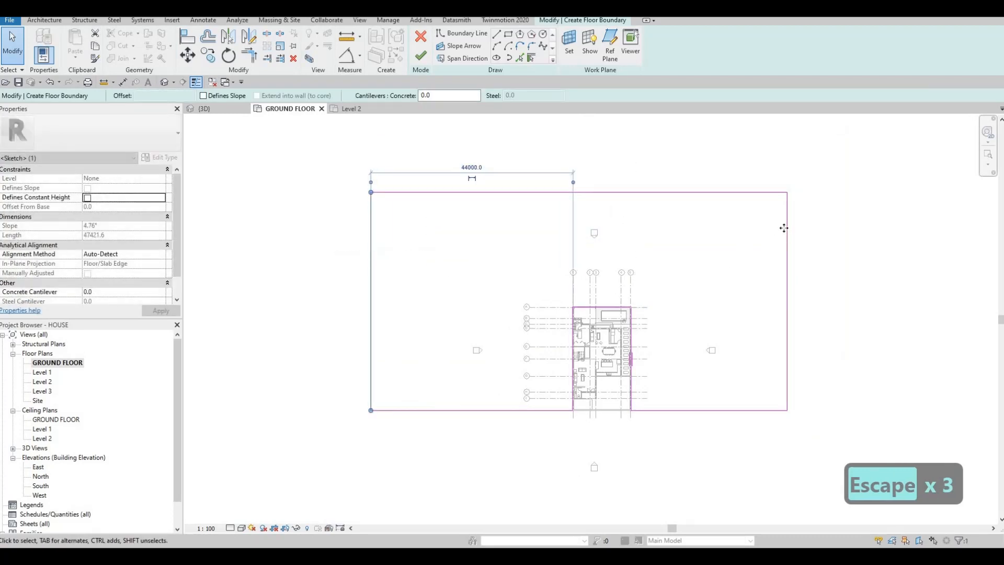
left_click_drag(783, 228, 831, 230)
key("Escape")
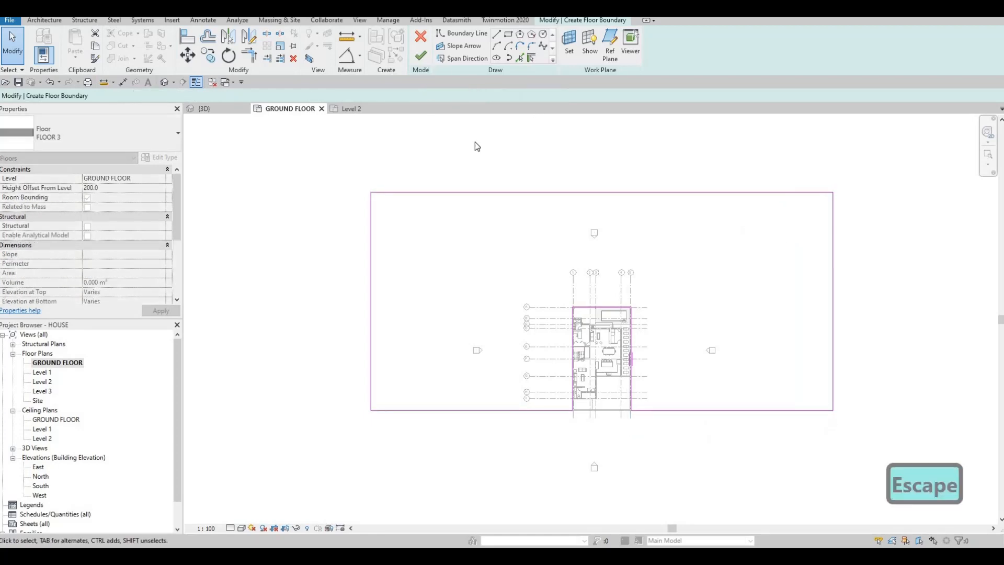
Trim the inner boundary lines to meet at the plot's back corners and finish the surrounding FLOOR 3 floor.
left_click(421, 56)
key("Escape")
key("Escape")
key("Escape")
scroll(655, 319, "up", 5)
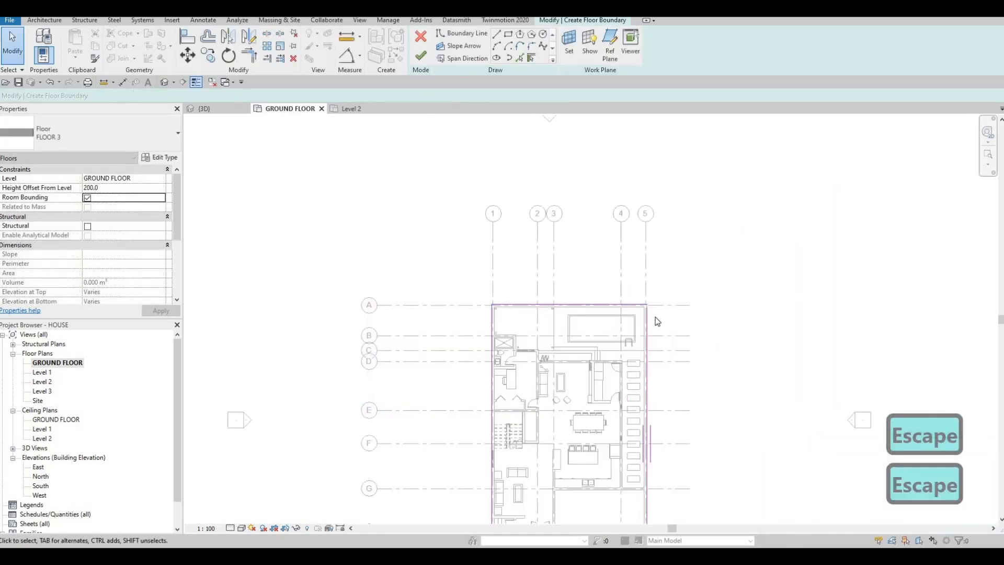
key("t")
key("r")
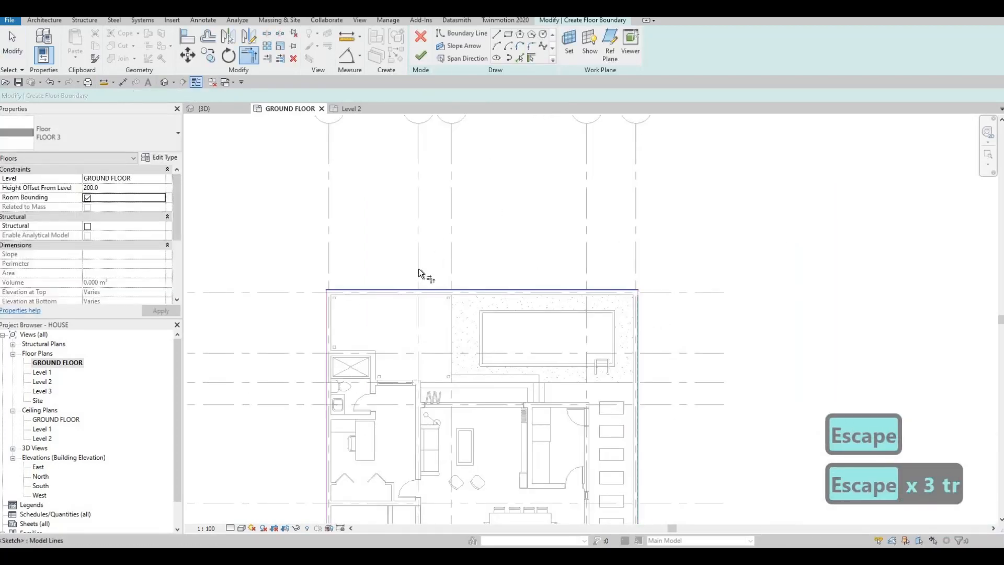
left_click(421, 57)
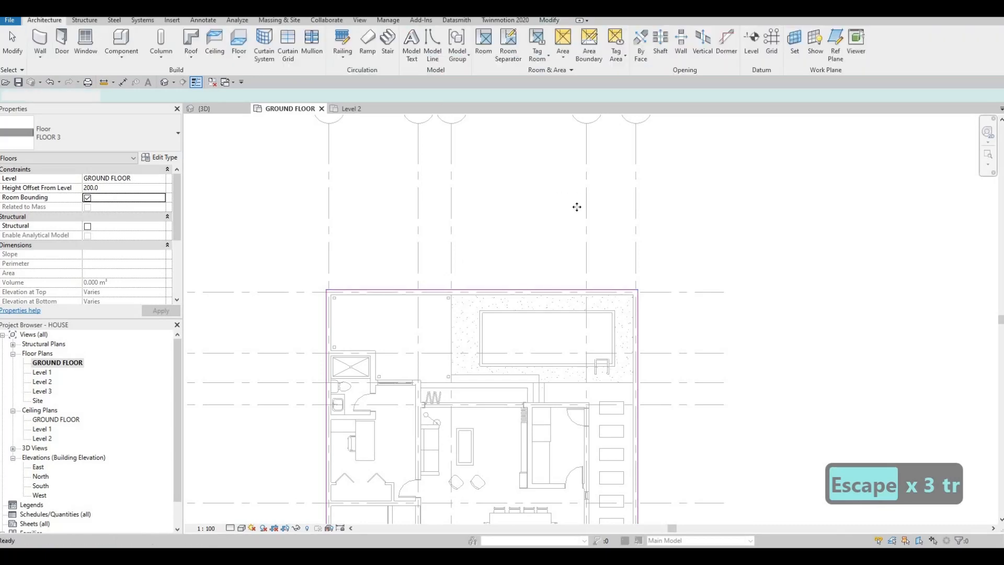
scroll(567, 218, "down", 4)
key("Escape")
key("Escape")
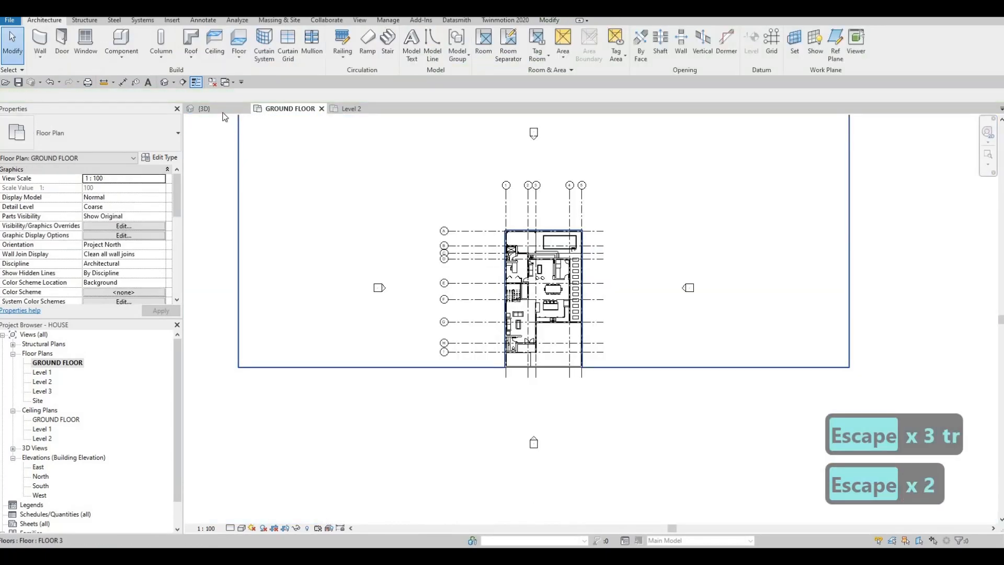
Inspect the surrounding floor and the side passage's cross wall in the 3D view.
left_click(219, 110)
scroll(571, 253, "down", 5)
middle_click_drag(571, 253, 682, 261, "shift")
scroll(685, 263, "up", 5)
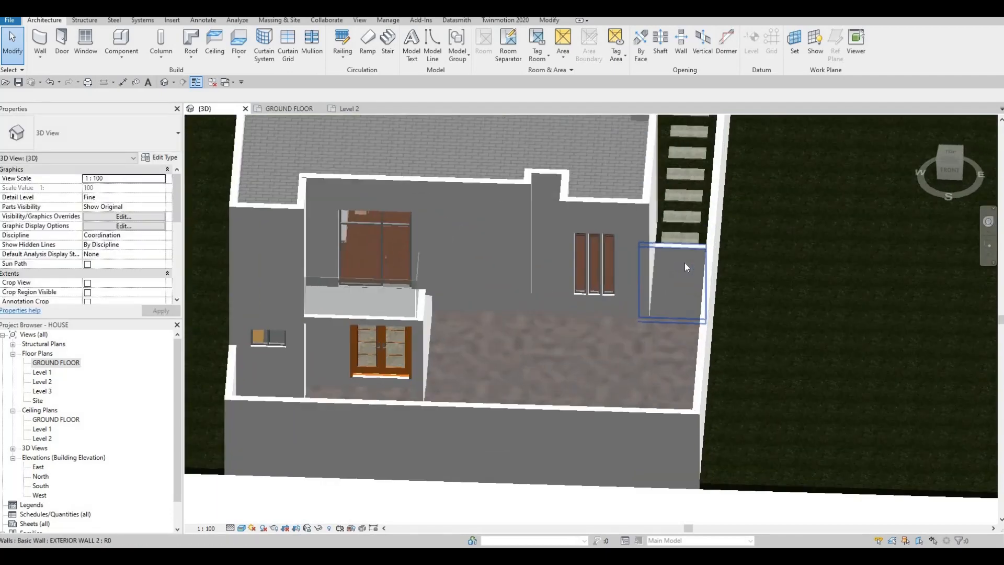
scroll(685, 262, "up", 3)
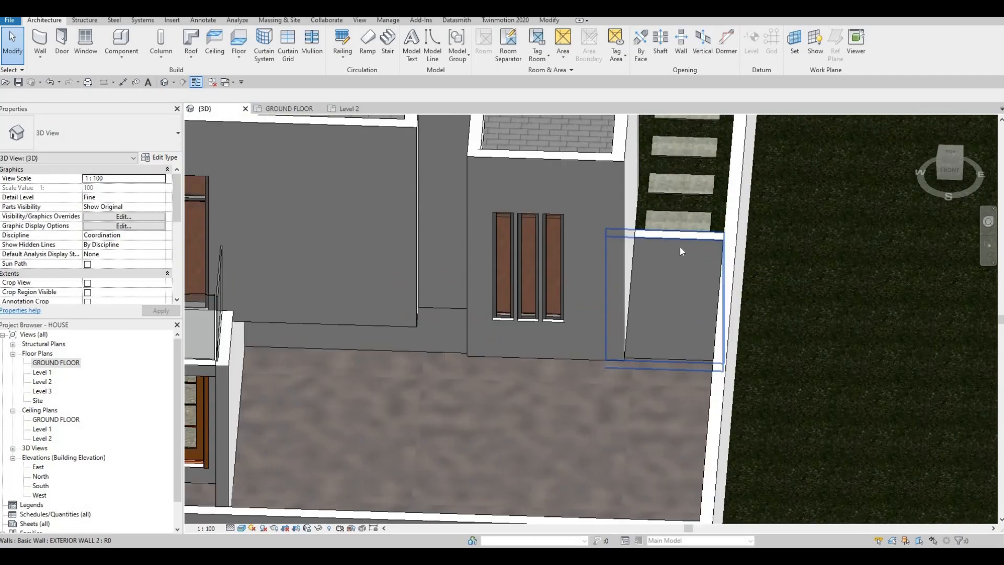
Cut a rectangular wall opening about 1200 mm wide in the EXTERIOR WALL 2 segment closing the stepping-stone passage at grid G.
left_click(678, 244)
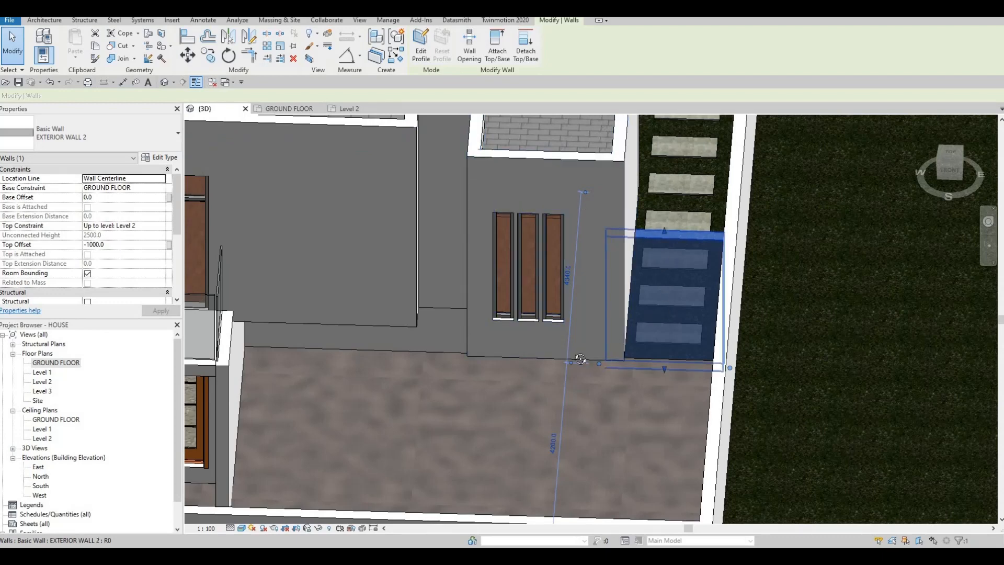
middle_click_drag(580, 359, 627, 363, "shift")
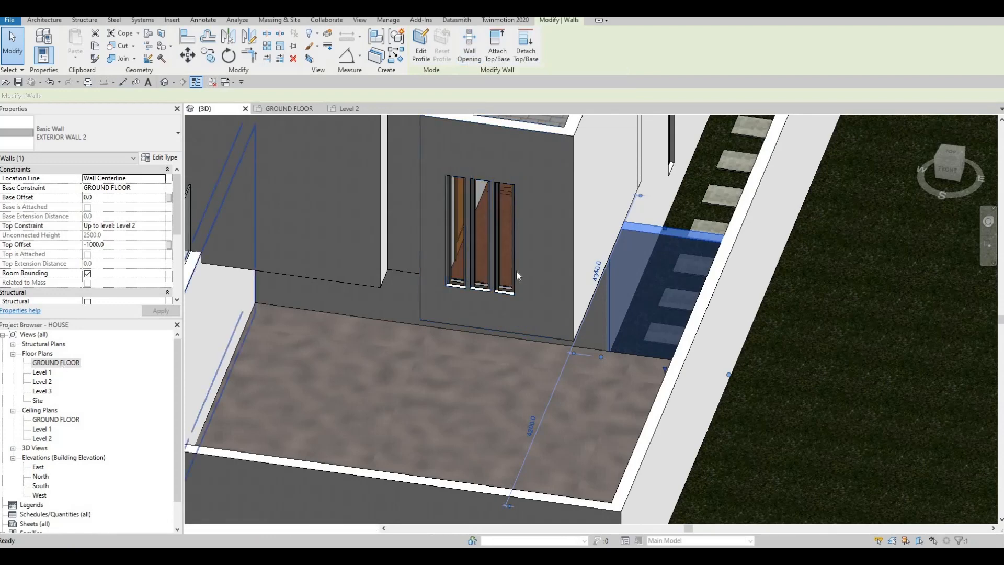
key("ctrl+Tab")
scroll(535, 240, "up", 3)
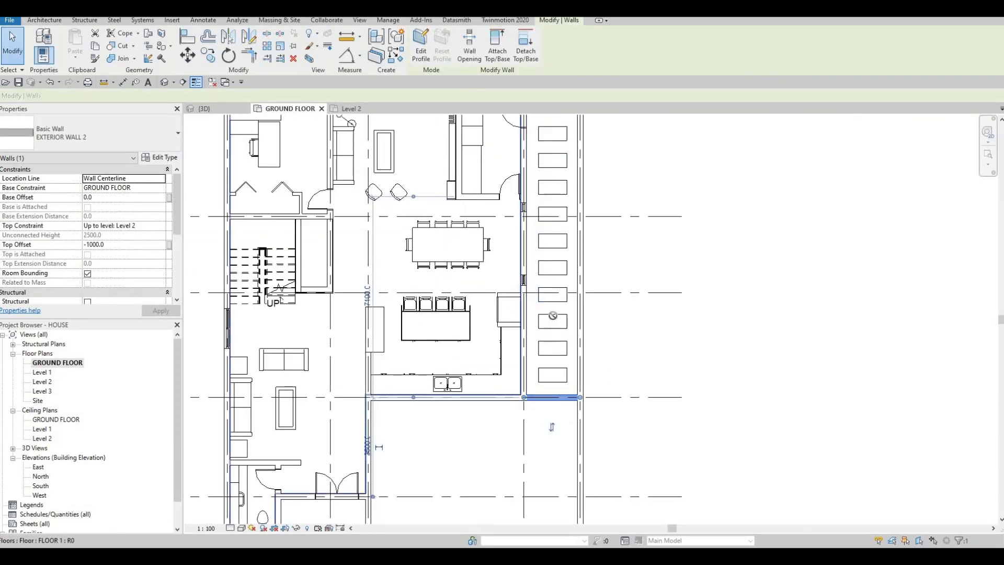
left_click(470, 51)
scroll(547, 396, "up", 5)
left_click(506, 418)
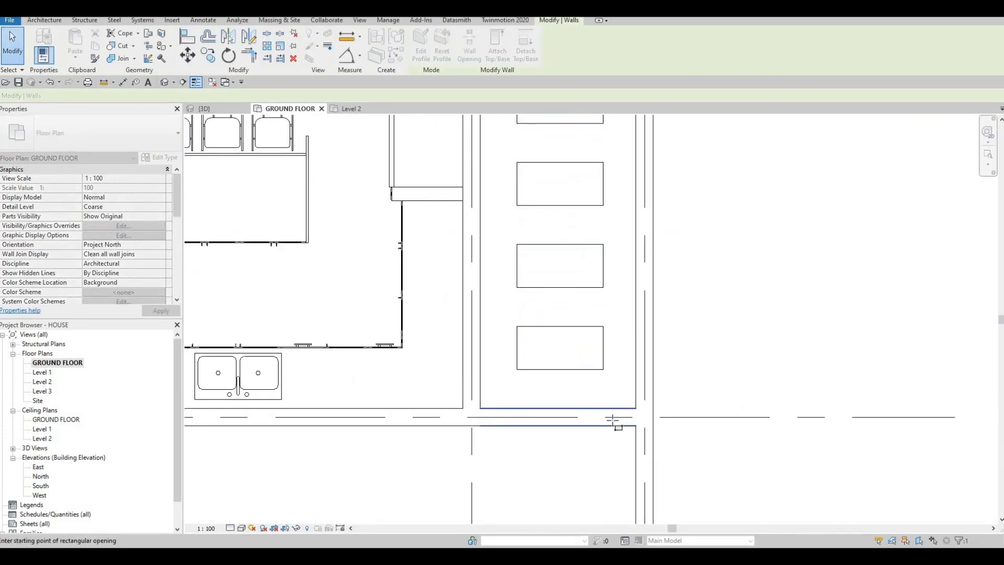
left_click(610, 419)
scroll(565, 389, "down", 4)
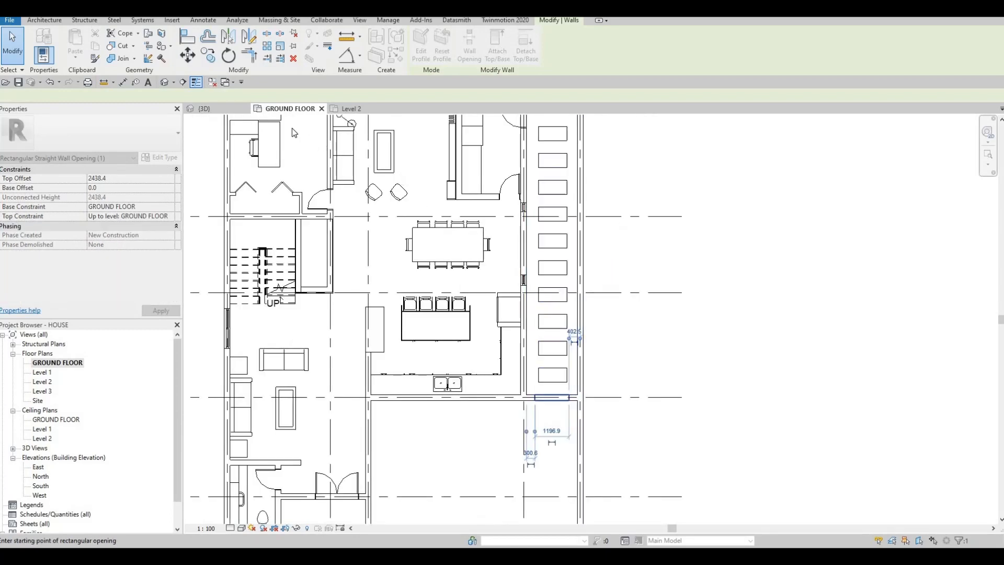
key("Escape")
key("Escape")
Examine the passage opening and the front boundary wall from several angles in the 3D view.
left_click(229, 109)
middle_click_drag(696, 294, 733, 275, "shift")
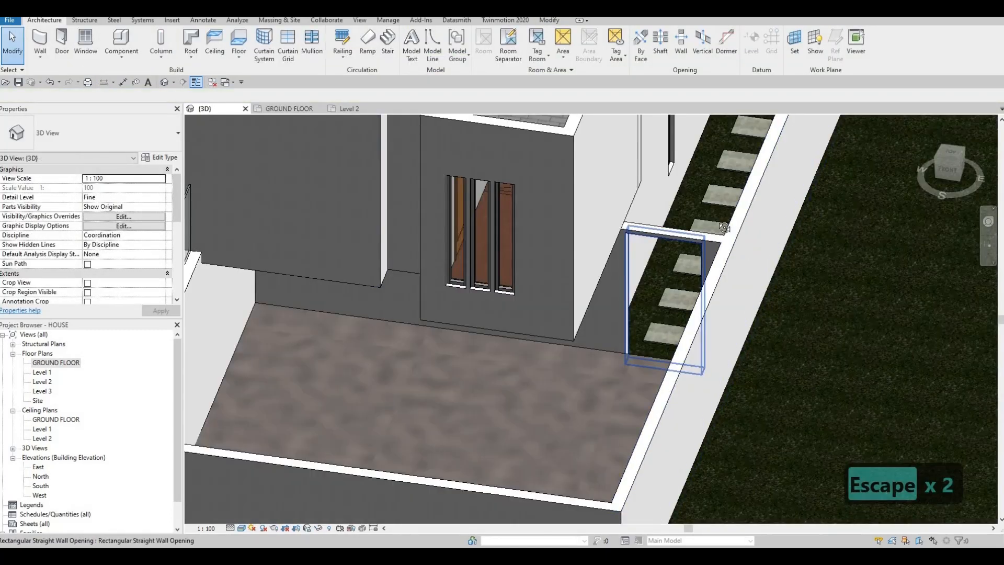
middle_click_drag(656, 309, 688, 258, "shift")
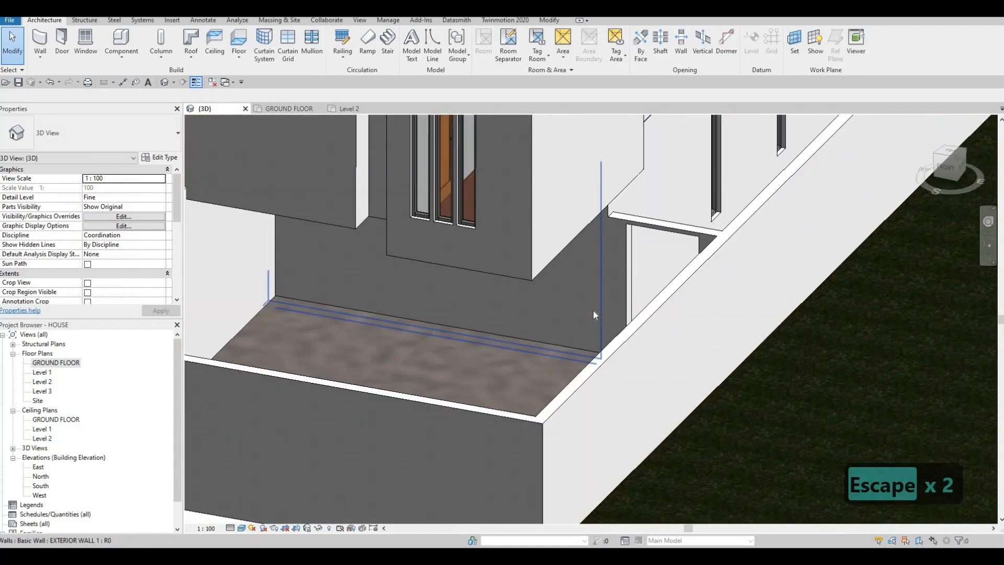
key("Escape")
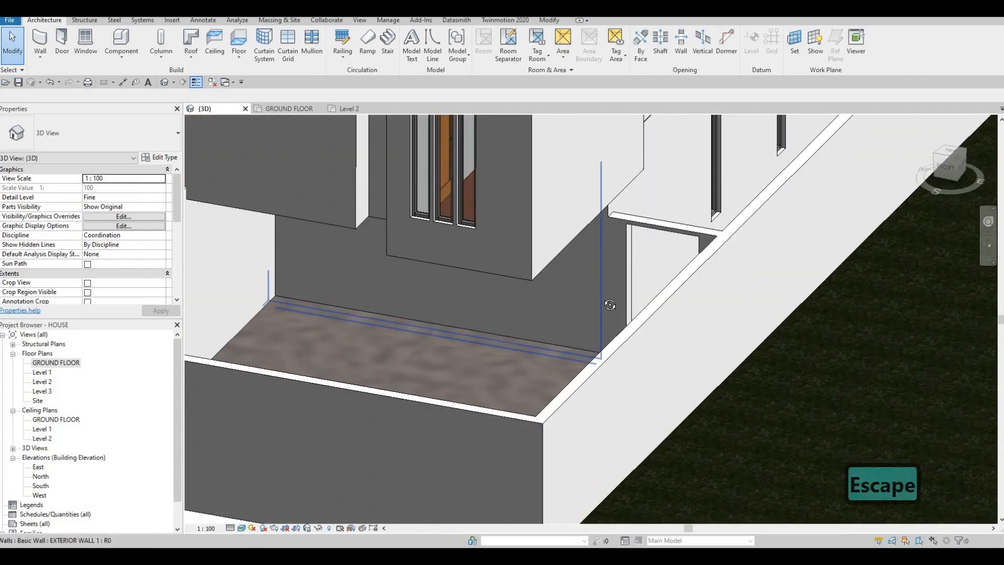
middle_click_drag(656, 253, 668, 369, "shift")
scroll(668, 370, "down", 1)
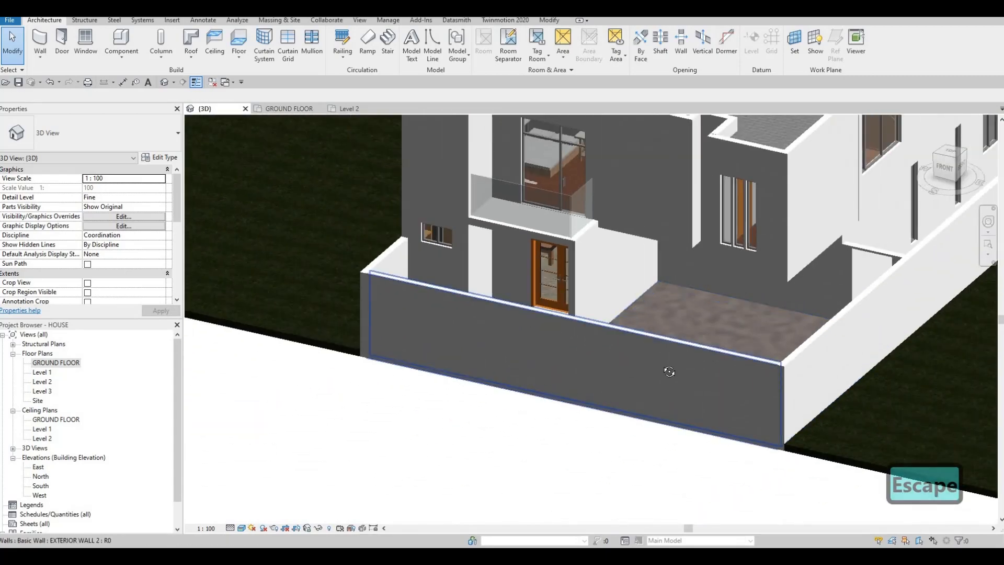
In the GROUND FLOOR plan, split the front EXTERIOR WALL 2 boundary wall at the planter's side wall and about 800 mm further along.
middle_click_drag(714, 342, 660, 179, "shift")
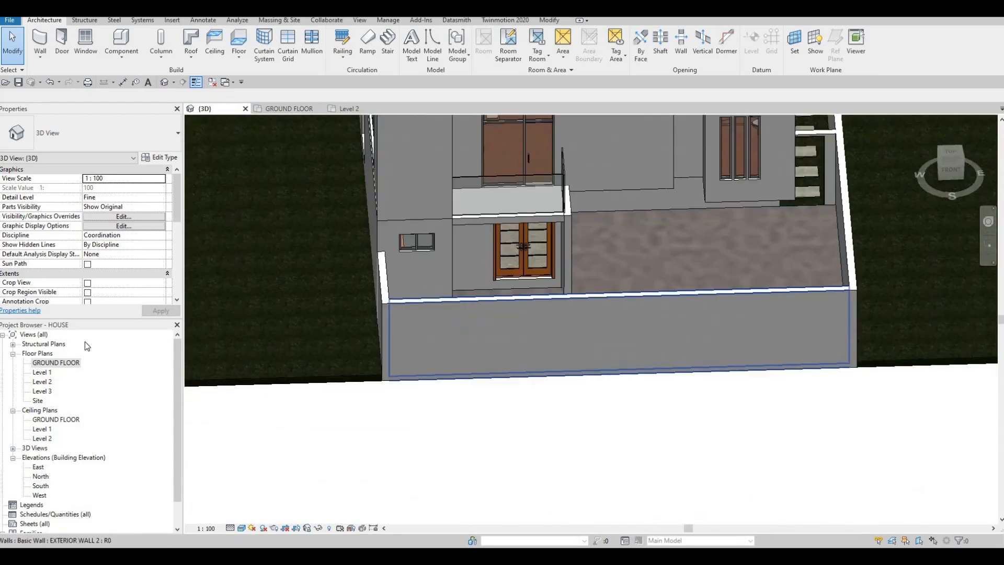
double_click(54, 364)
scroll(450, 460, "down", 1)
middle_click_drag(439, 473, 533, 345)
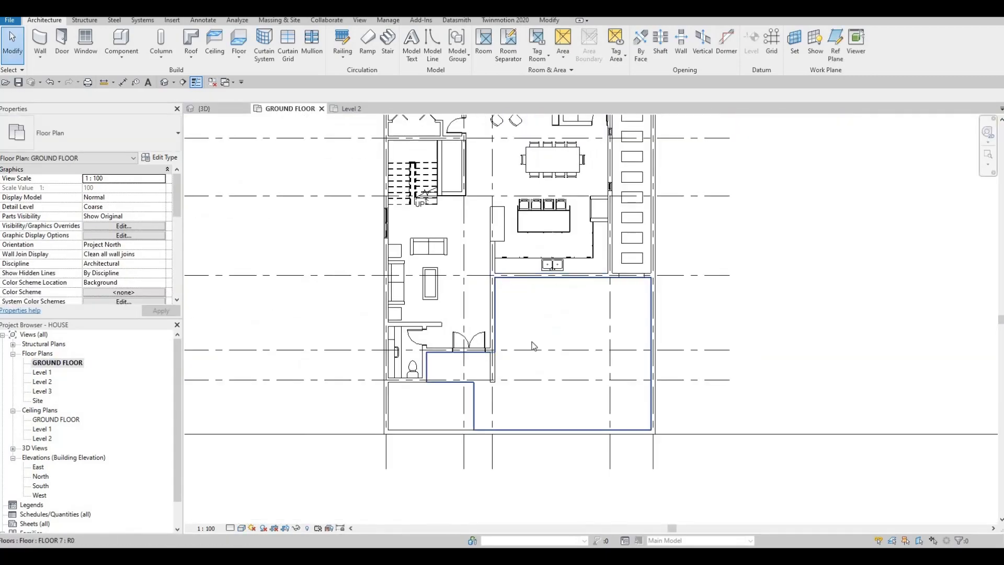
middle_click_drag(442, 371, 480, 264)
scroll(448, 181, "up", 2)
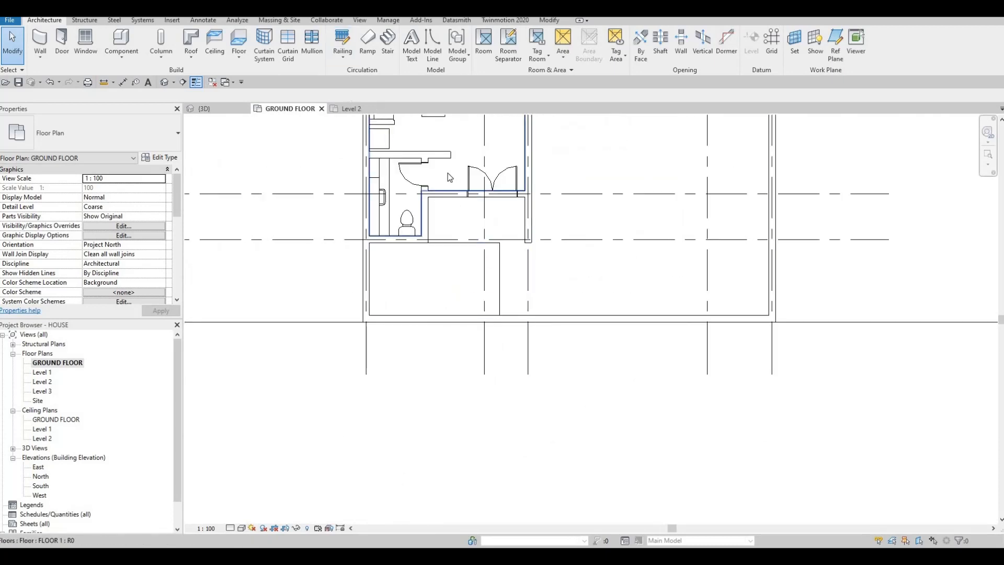
key("Escape")
key("Escape")
key("s")
key("l")
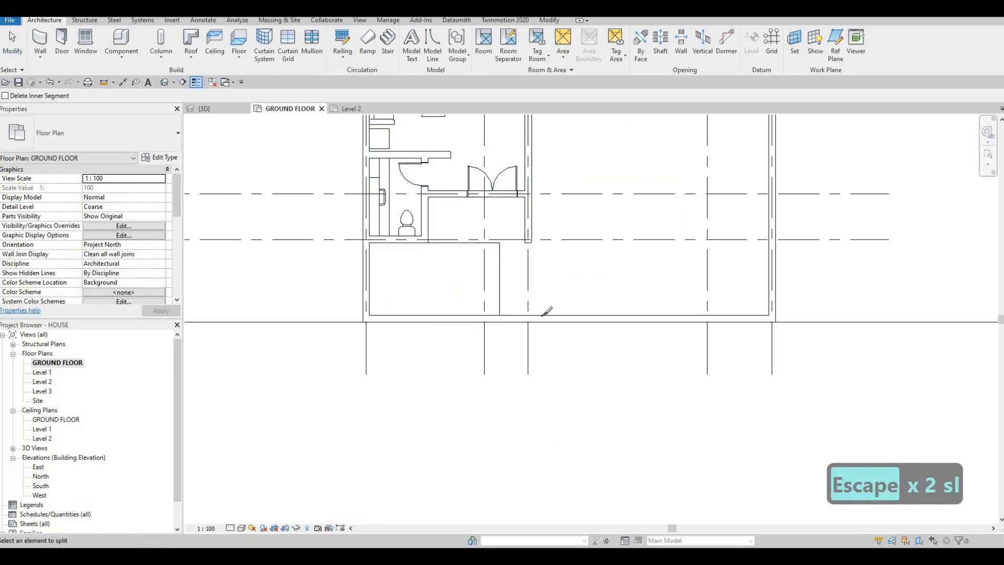
scroll(544, 287, "up", 3)
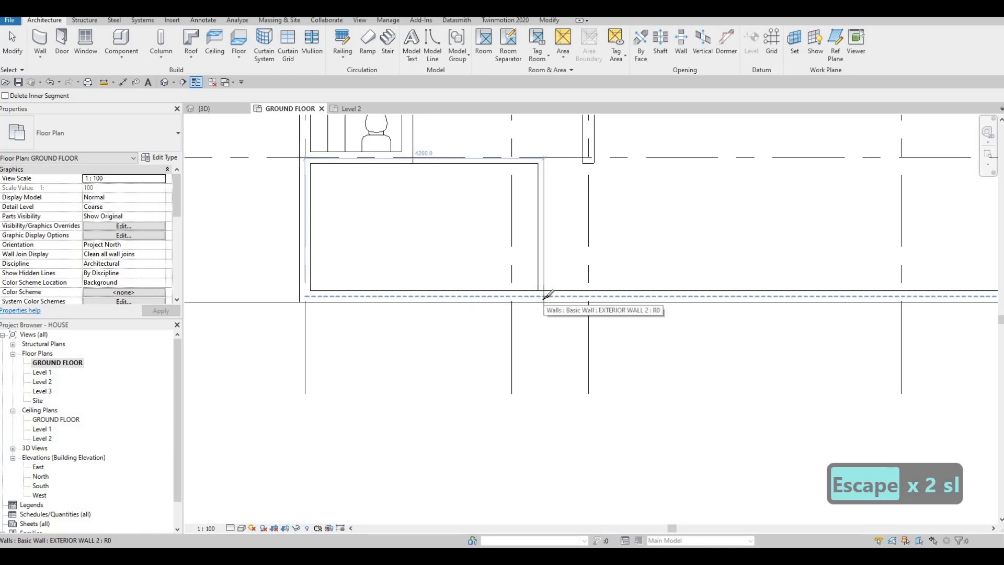
scroll(541, 296, "up", 2)
left_click(541, 296)
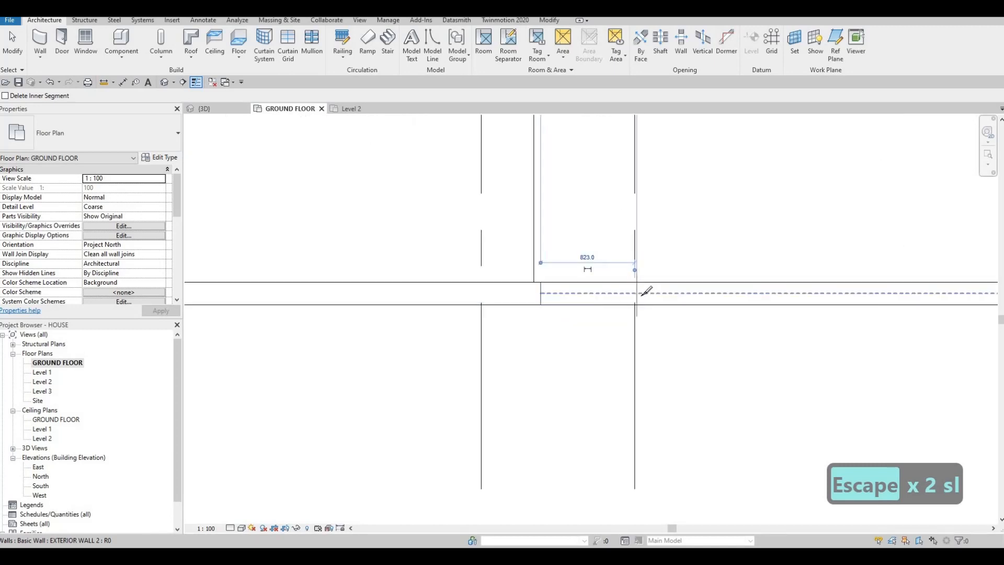
scroll(647, 291, "down", 2)
left_click(641, 294)
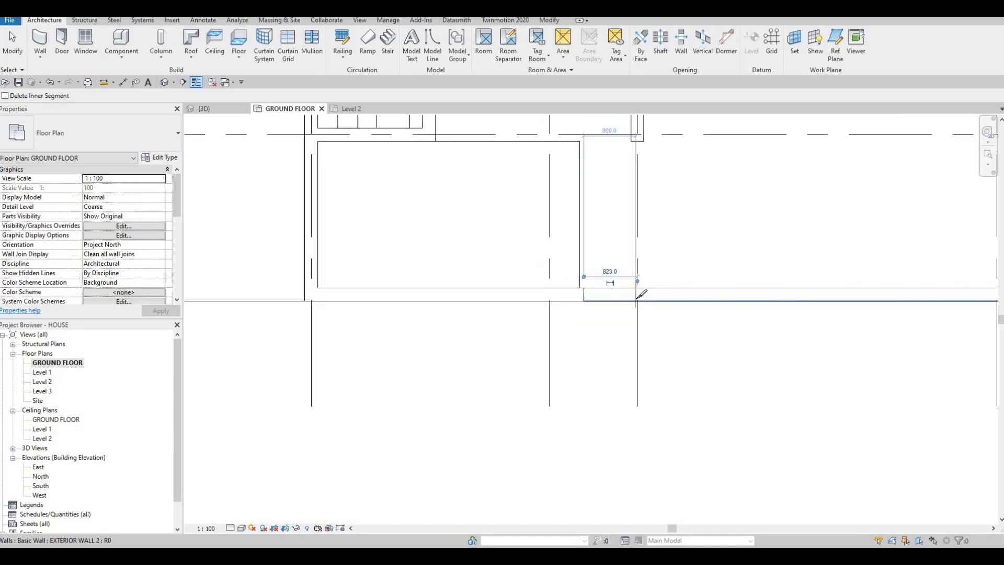
Split the front boundary wall twice more, leaving a short pier beside the entrance segment and a 500 mm stub at the far corner.
key("Escape")
scroll(578, 280, "down", 2)
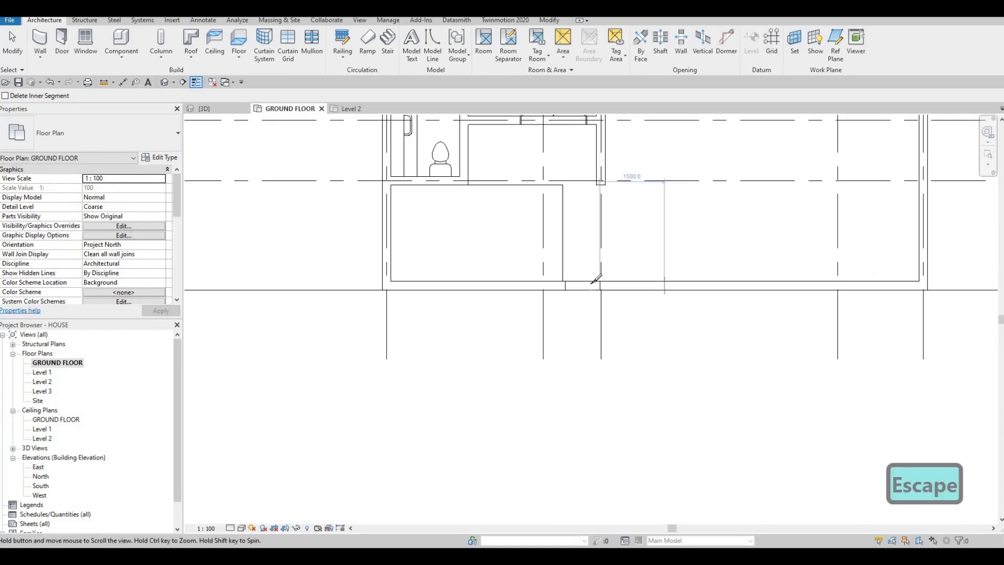
left_click(742, 289)
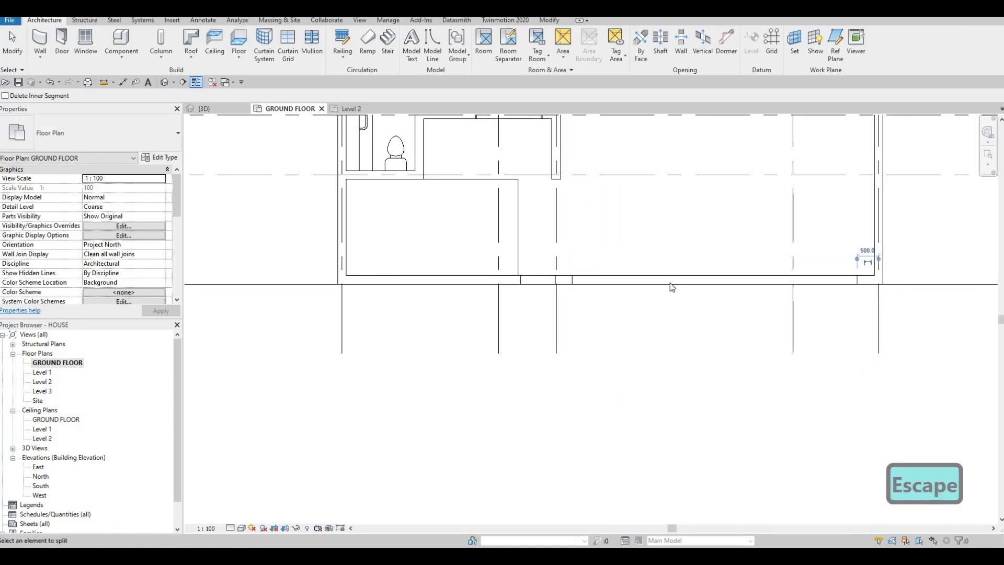
key("Escape")
key("Escape")
Delete the wide driveway segment and the short entrance segment of the front boundary wall and check the openings in 3D.
left_click(591, 289)
key("Delete")
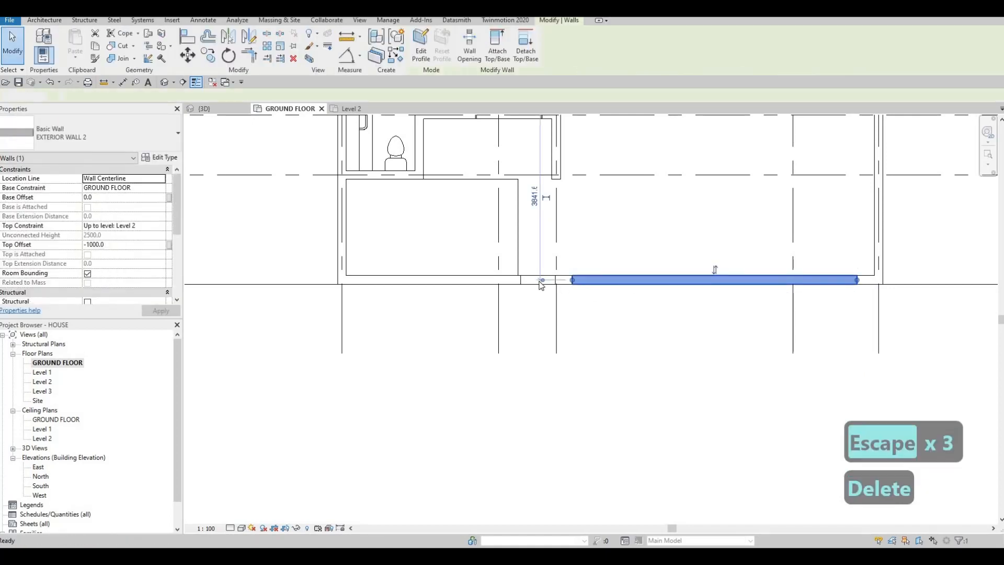
left_click(538, 280)
key("Delete")
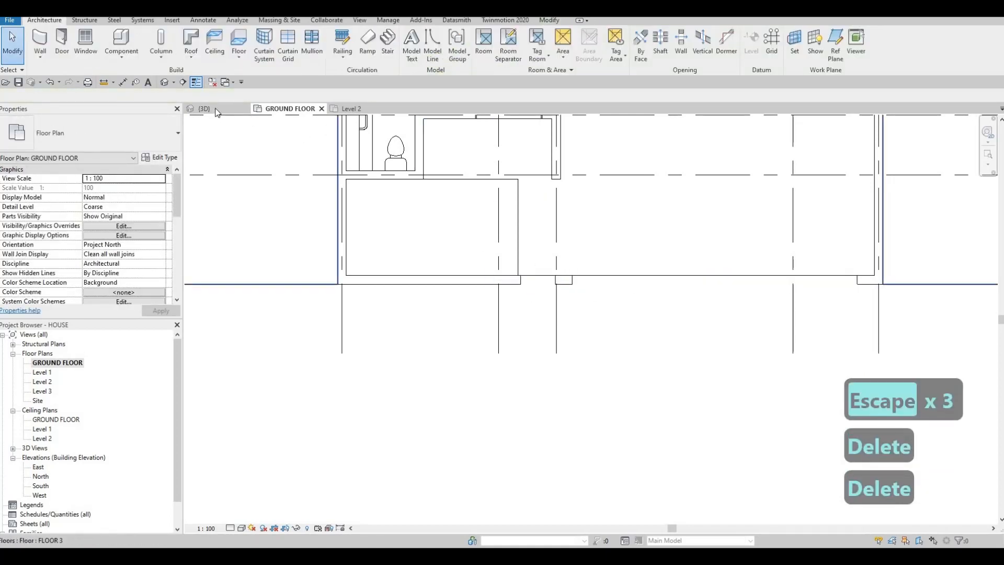
left_click(204, 109)
key("Escape")
scroll(535, 274, "down", 2)
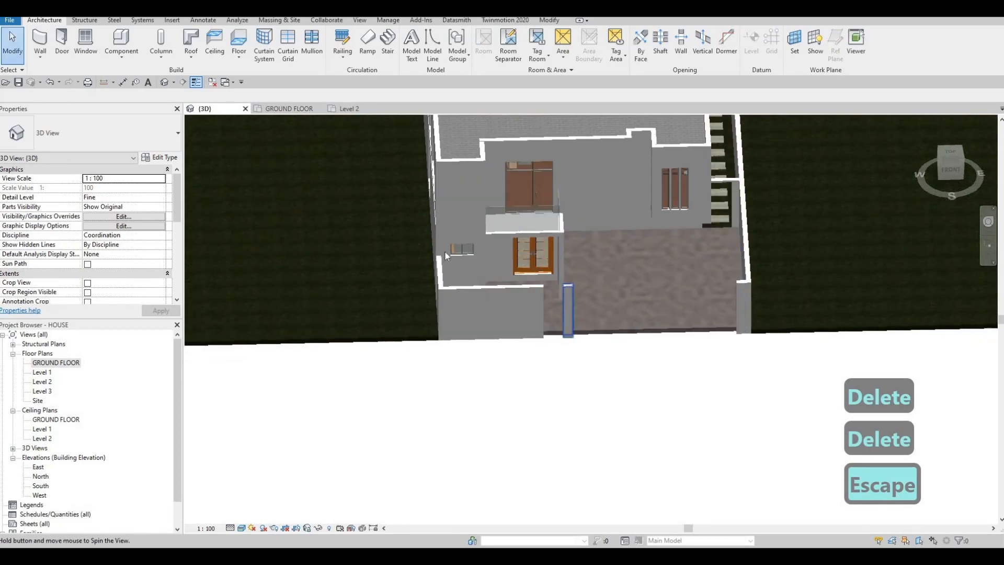
mouse_move(566, 304)
middle_mouse_down("shift")
mouse_move(568, 269)
mouse_move(578, 294)
mouse_move(639, 272)
mouse_move(578, 287)
mouse_move(651, 286)
mouse_move(582, 250)
mouse_move(513, 261)
mouse_move(528, 303)
mouse_move(569, 321)
mouse_move(560, 303)
middle_mouse_up("shift")
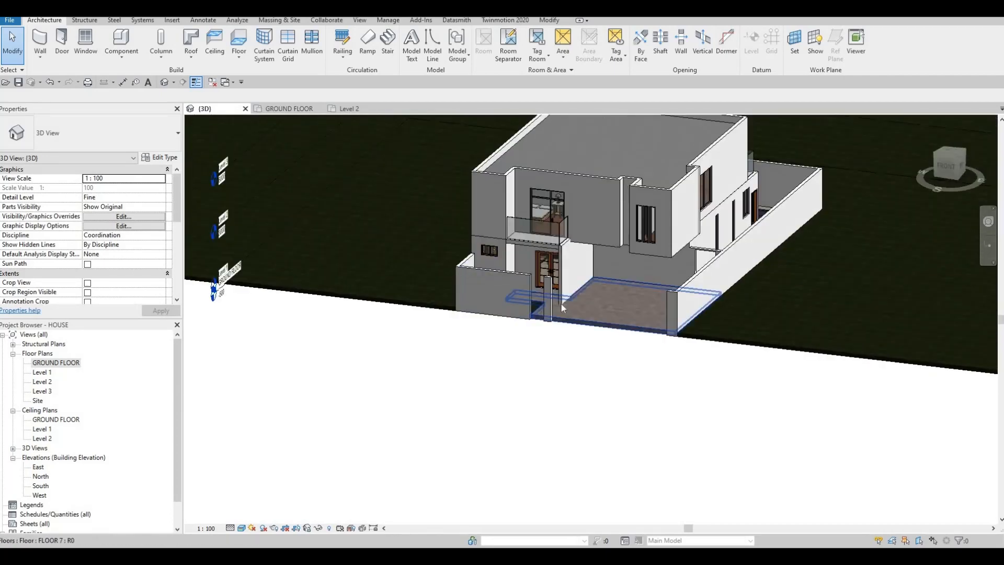
Start a new floor in the GROUND FLOOR plan and duplicate the FLOOR 3 type as FLOOR 8.
double_click(71, 363)
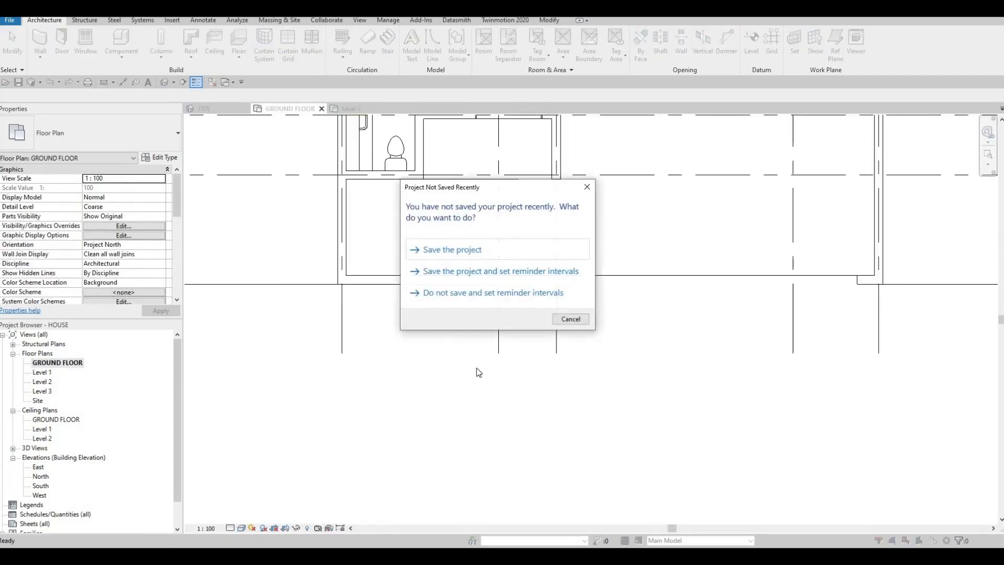
key("Escape")
scroll(526, 305, "down", 8)
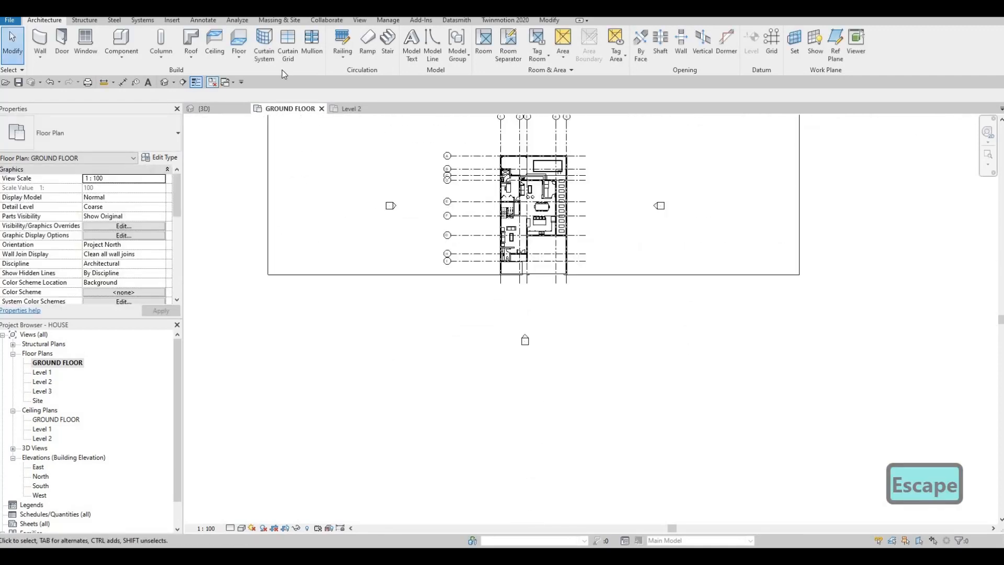
left_click(239, 55)
left_click(255, 78)
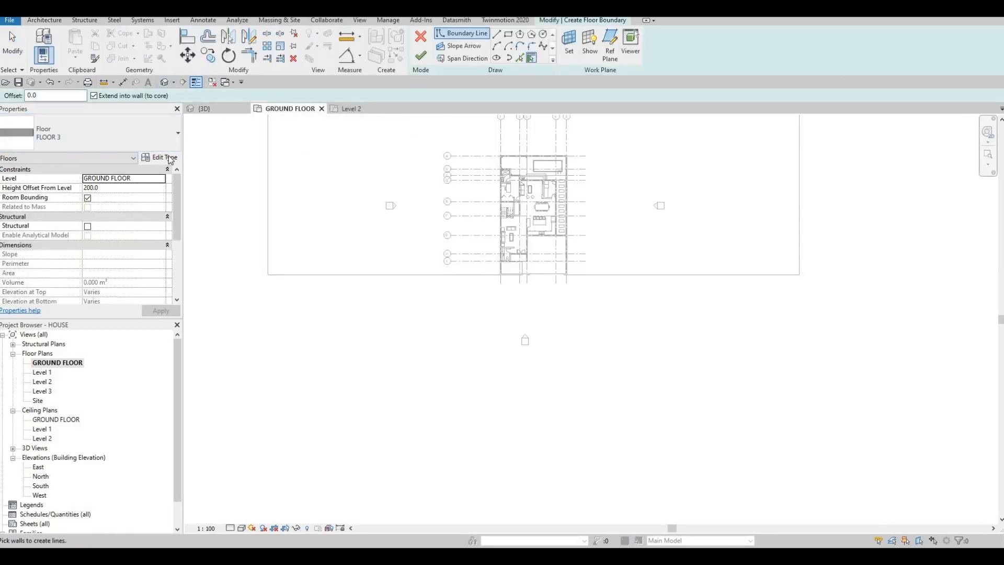
left_click(160, 158)
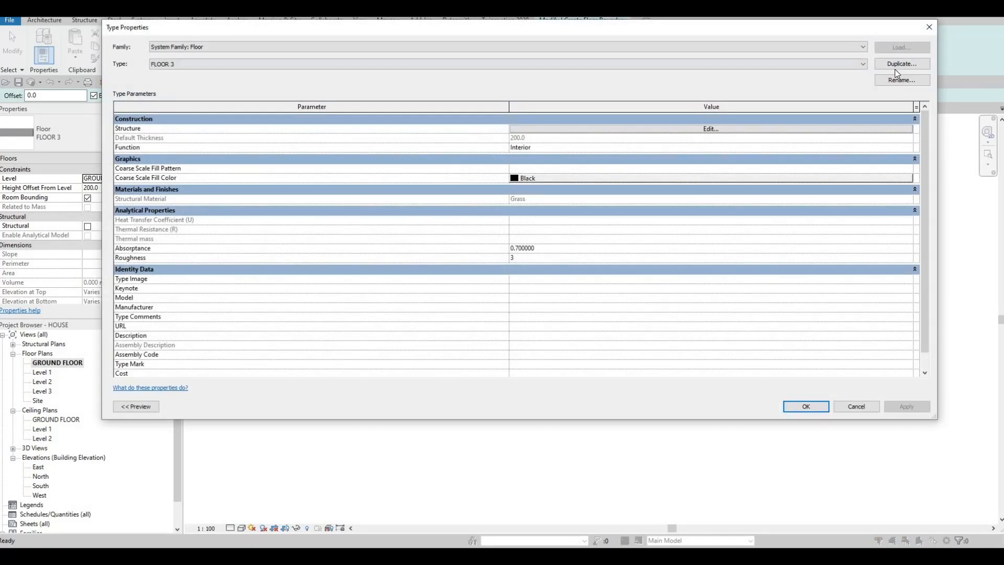
left_click(901, 63)
left_click(514, 244)
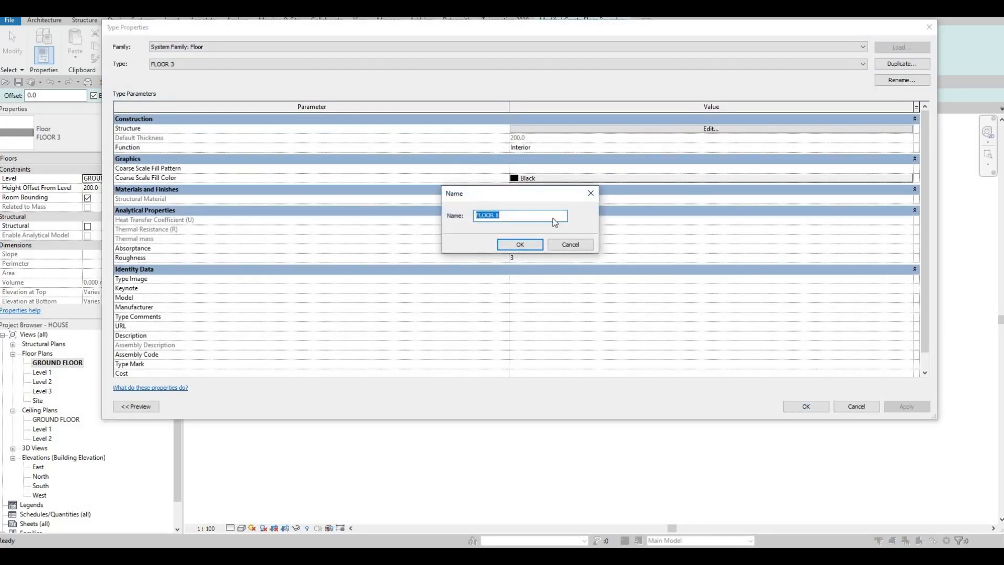
Set the FLOOR 8 structure layer's material to Concrete, C20/25 and accept the new floor type.
left_click(519, 129)
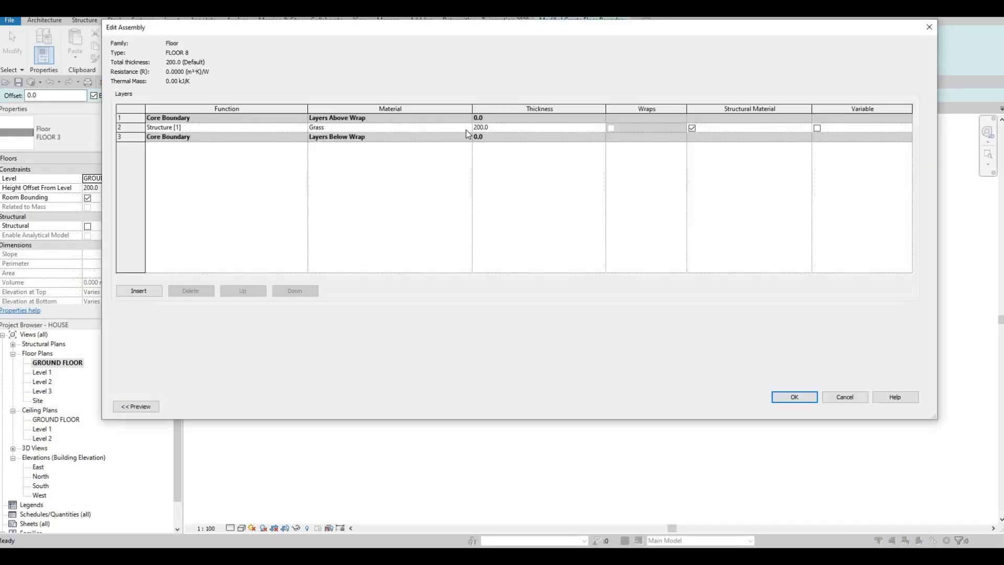
left_click(466, 129)
left_click(465, 130)
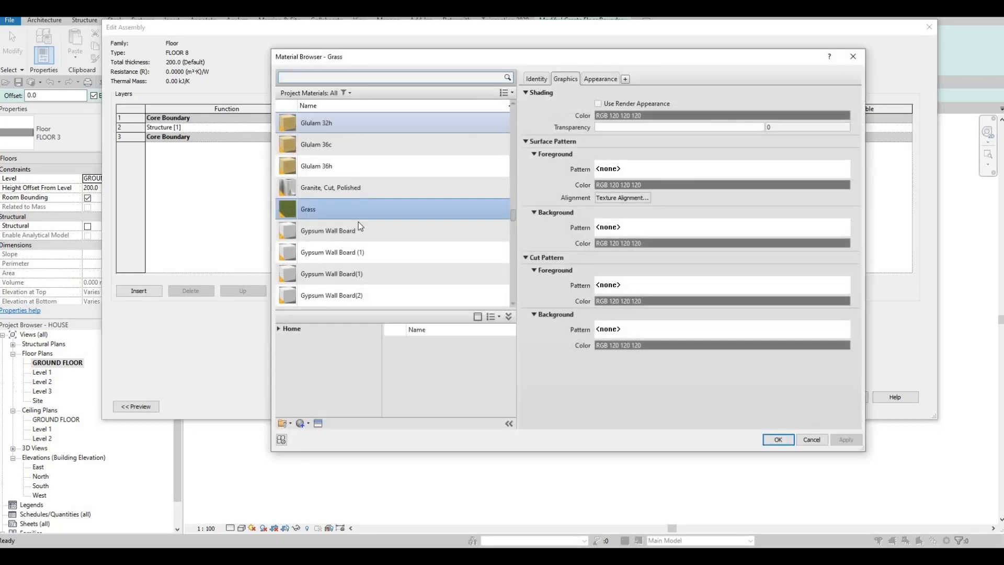
left_click(278, 328)
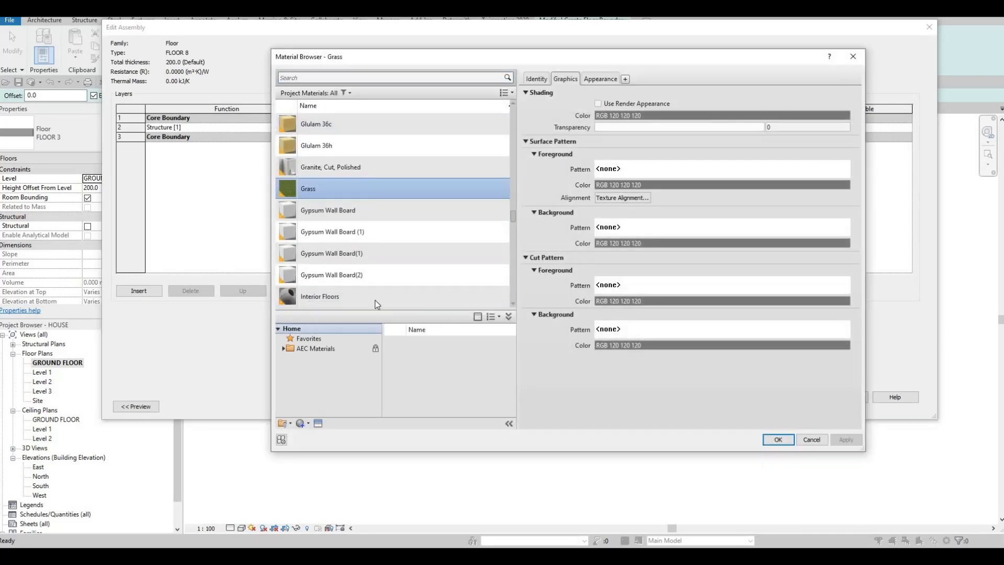
left_click(289, 350)
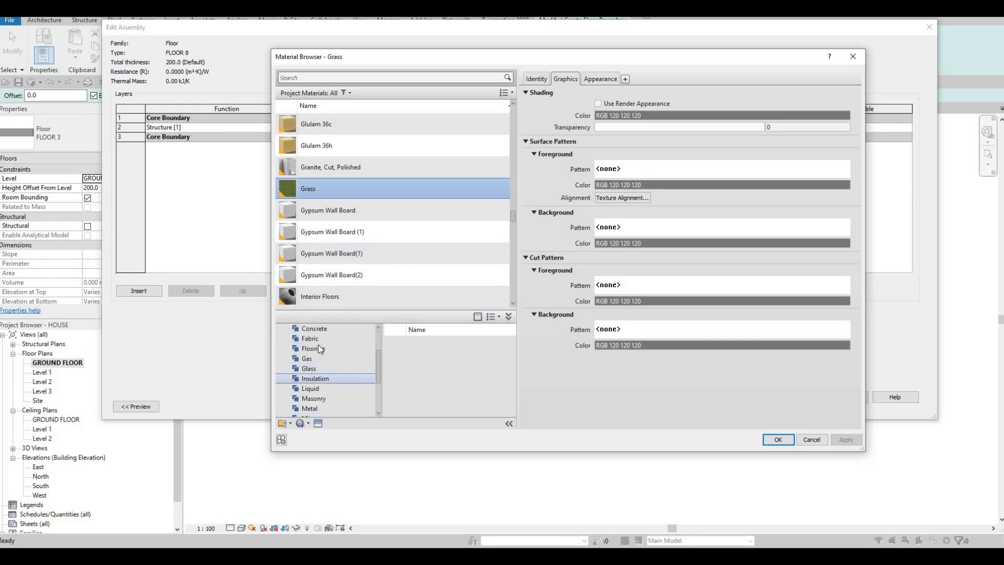
left_click(317, 329)
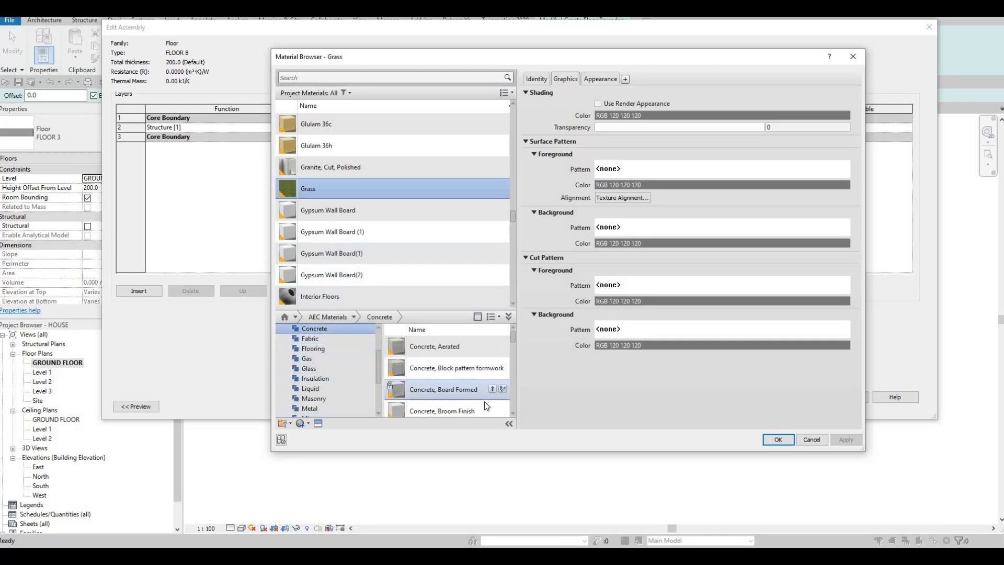
scroll(484, 400, "down", 2)
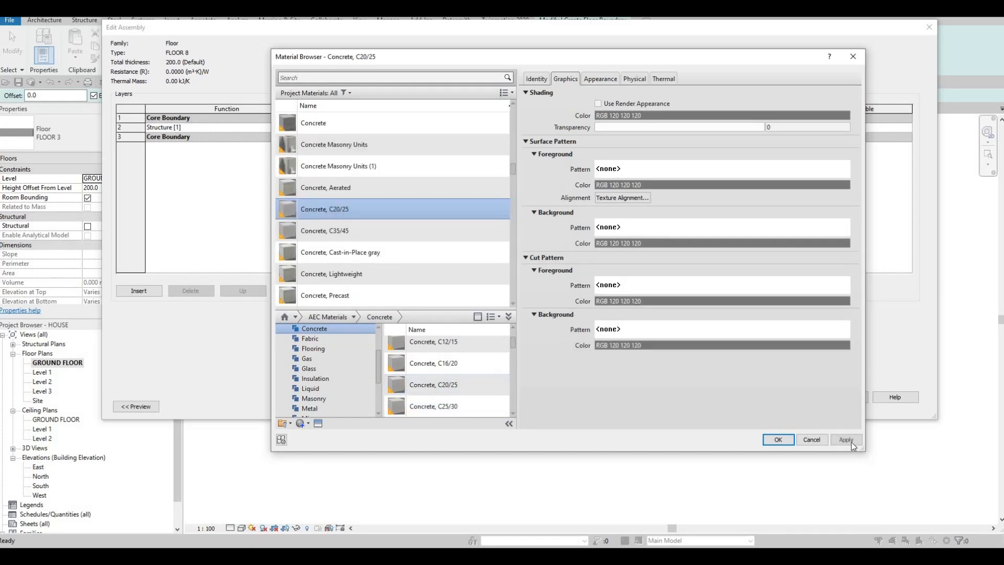
left_click(789, 443)
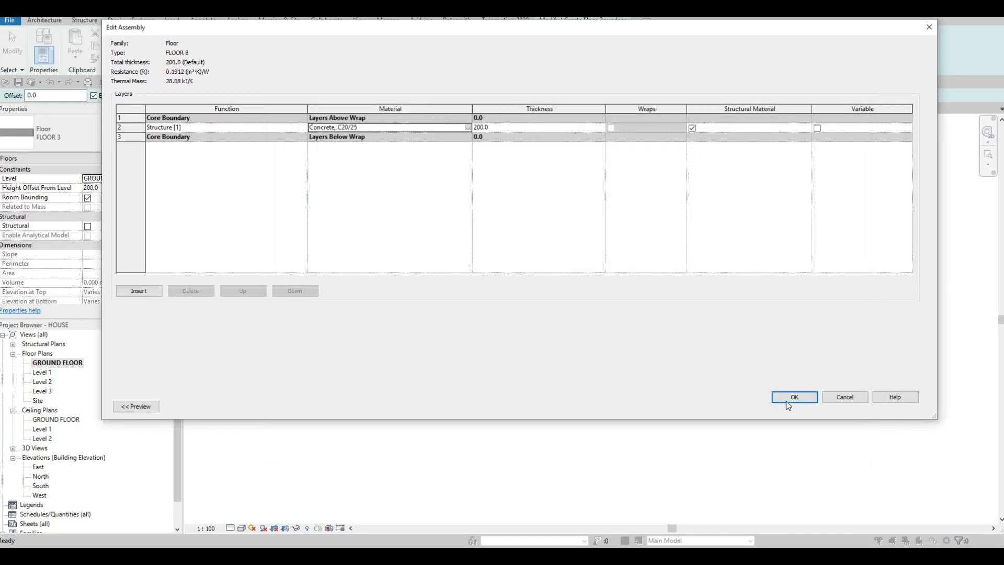
left_click(795, 397)
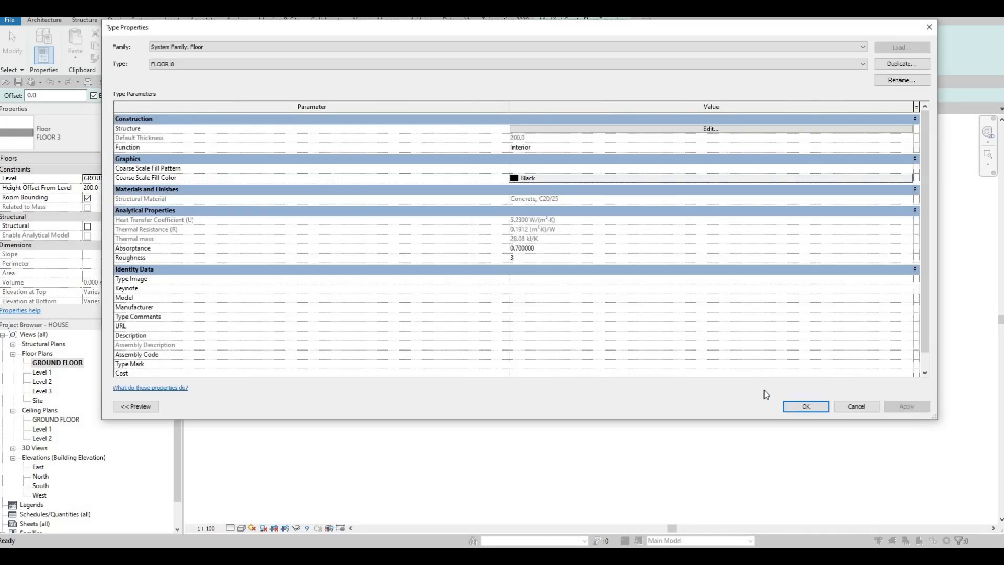
left_click(803, 404)
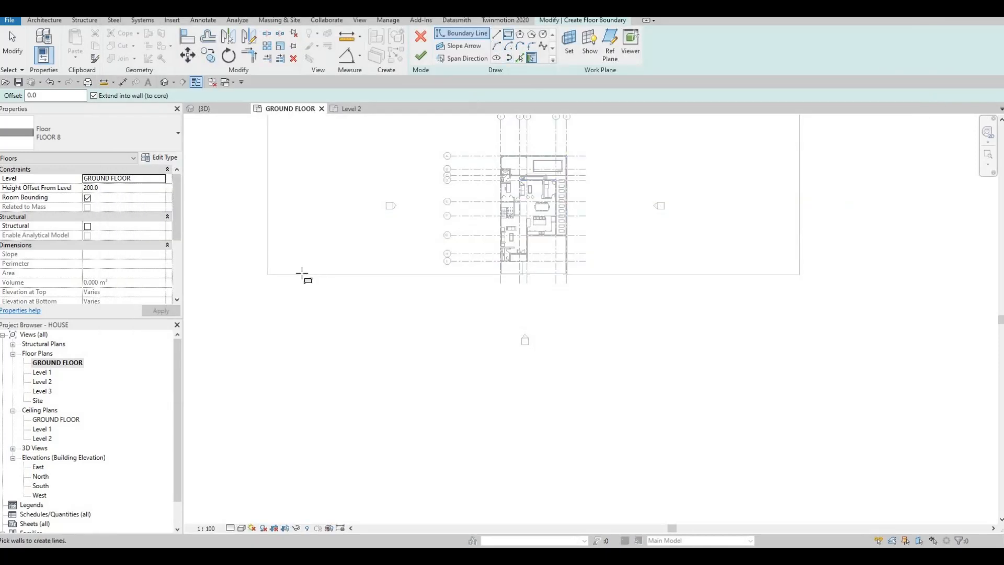
Sketch a rectangular floor boundary about 18000 mm deep in front of the plot, spanning the surrounding floor's full front edge.
left_click(272, 276)
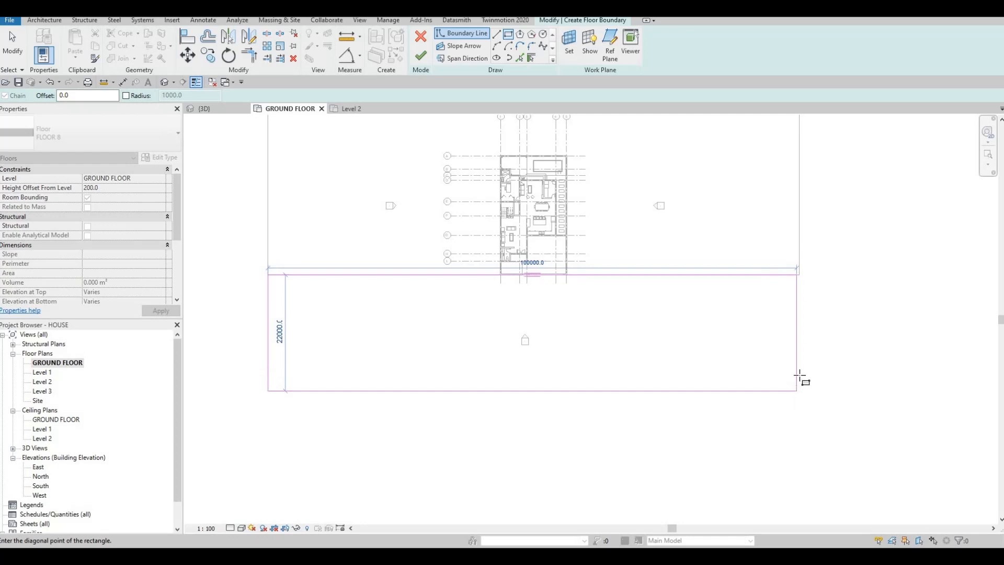
left_click(801, 369)
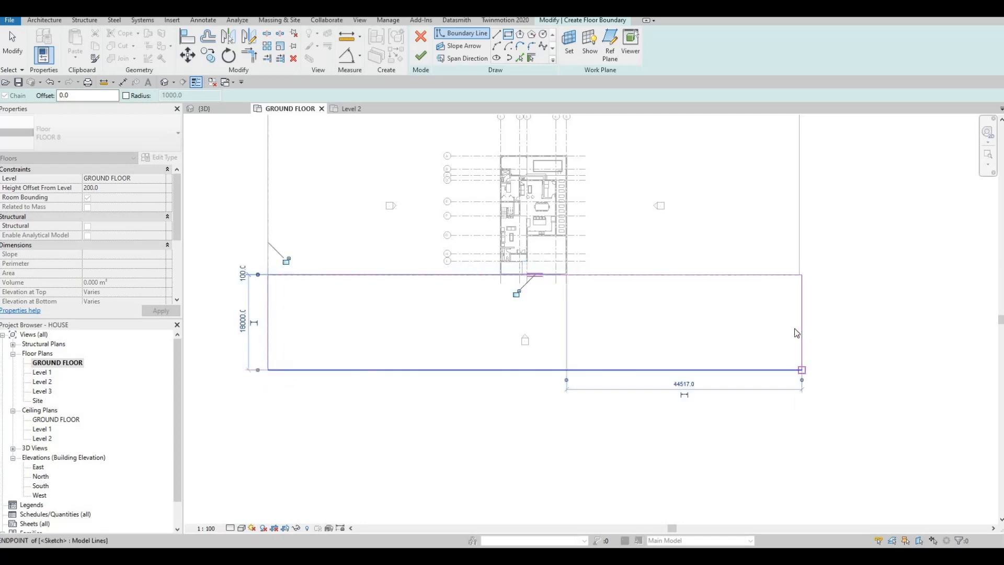
key("Escape")
key("Escape")
key("Escape")
Align the short side line of the new floor boundary with the surrounding floor's matching side edge.
key("a")
key("l")
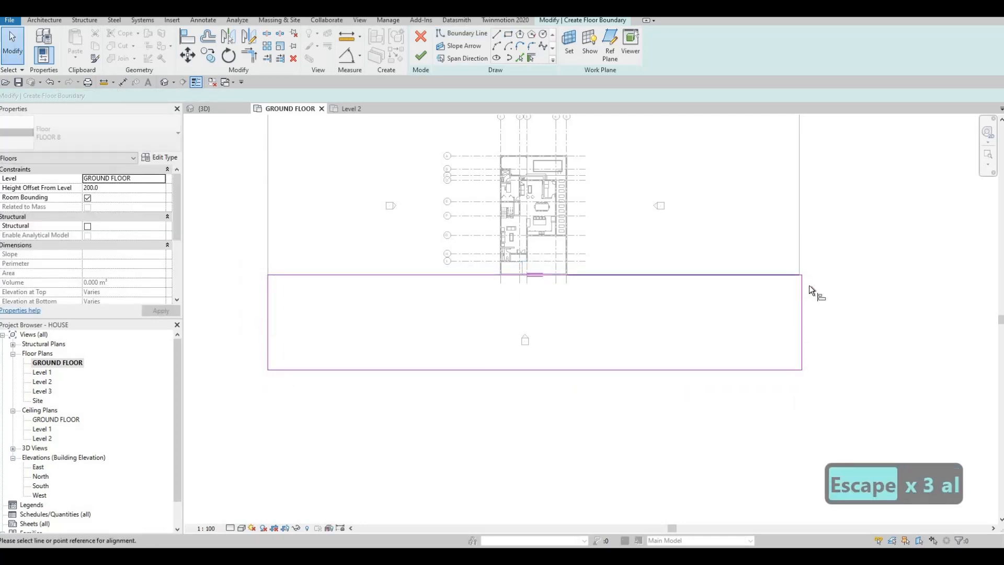
left_click(802, 293)
key("Escape")
key("Escape")
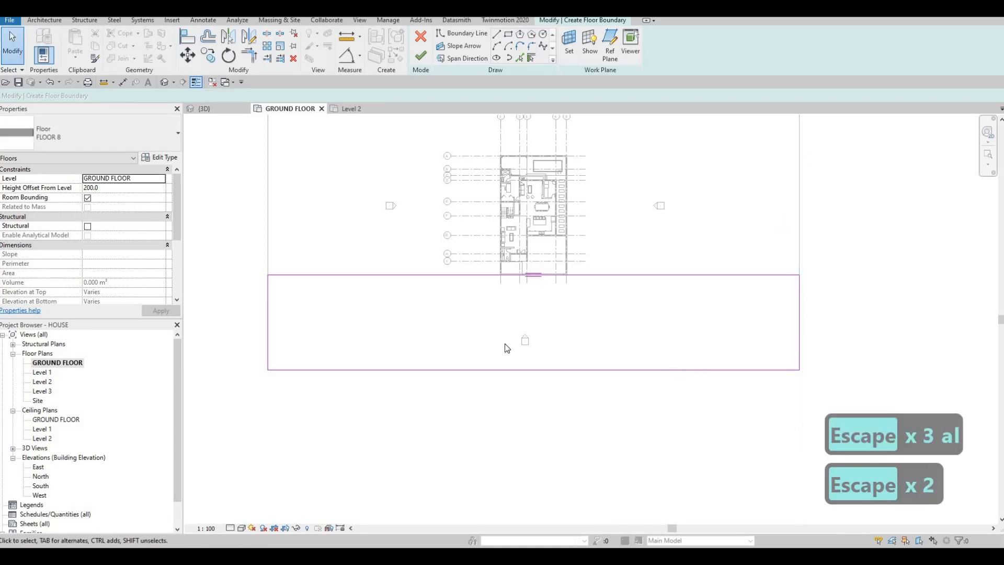
Select the floor boundary's outer long line and open its distance dimension for editing.
left_click(505, 369)
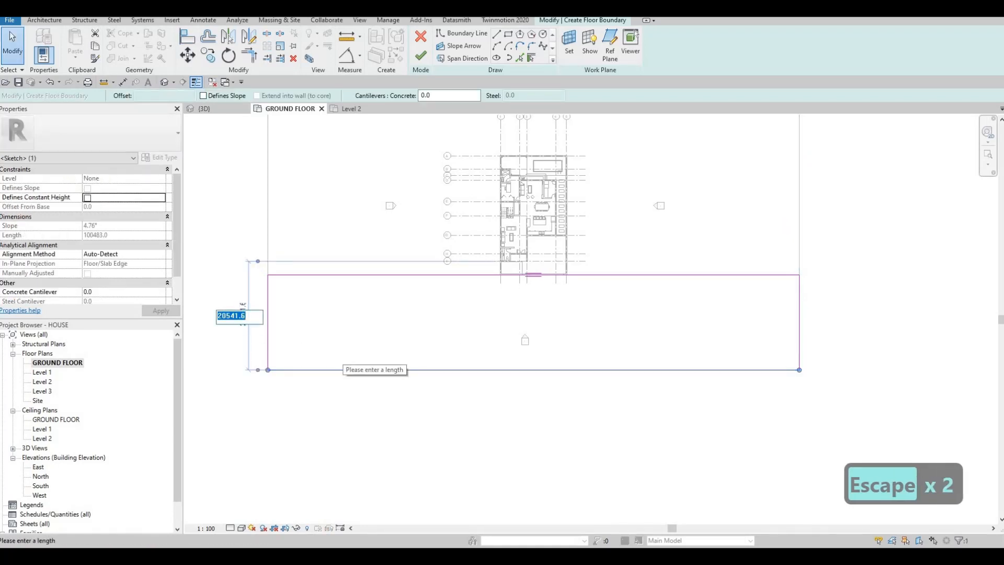
Set the road boundary's outer edge 15000 mm from the house's front grid line and finish the floor.
type("15000")
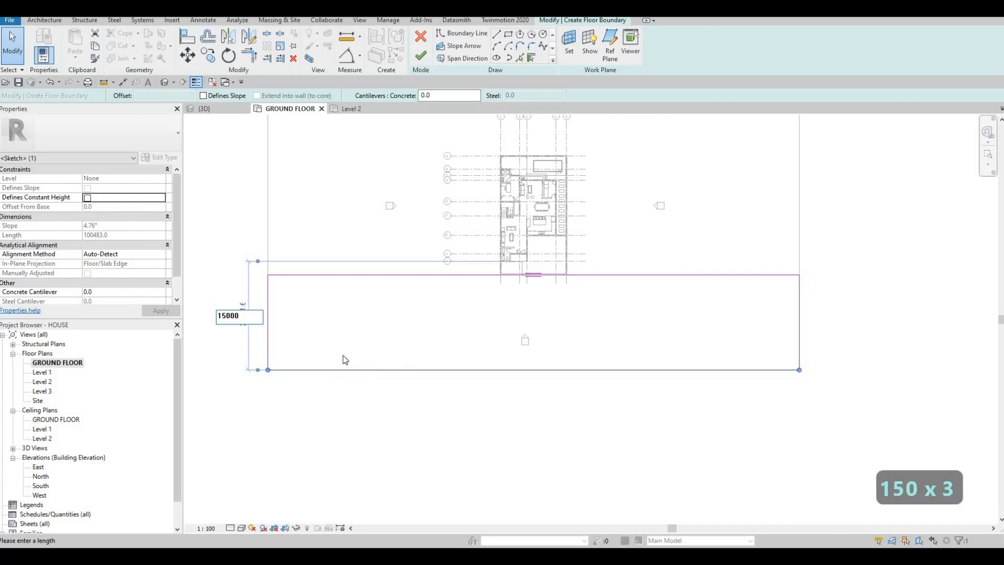
key("Return")
key("Escape")
key("Escape")
key("Escape")
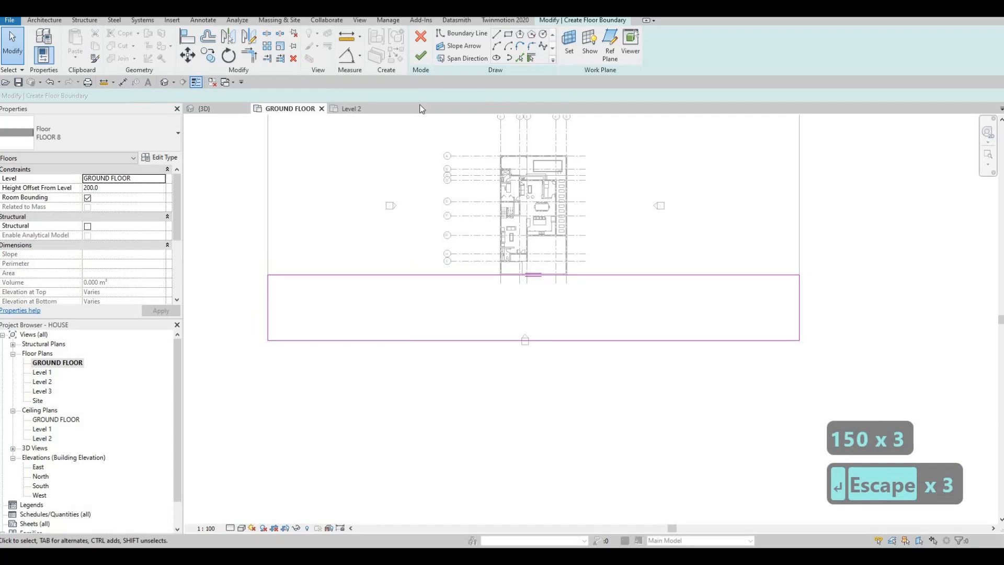
left_click(422, 61)
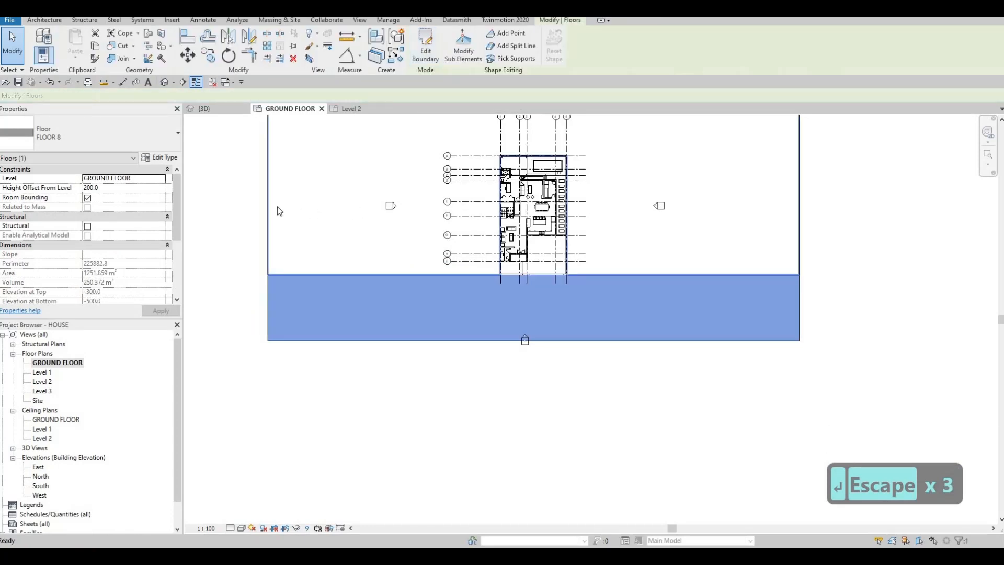
key("Escape")
key("Escape")
Create a floor similar to the large FLOOR 3 lawn, sketching a rectangle about 100400 by 22000 mm along the road's outer edge.
left_click(269, 206)
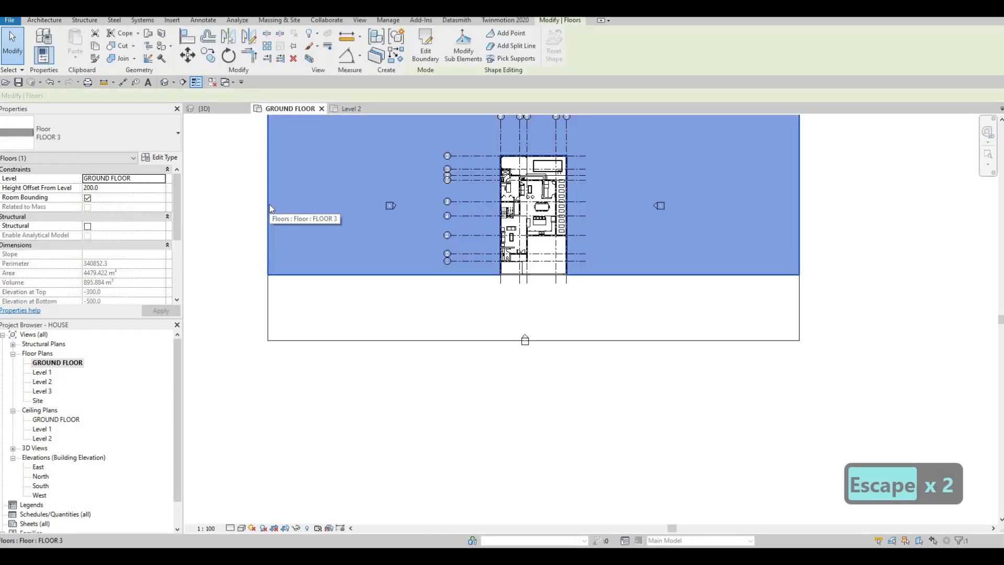
key("c")
key("s")
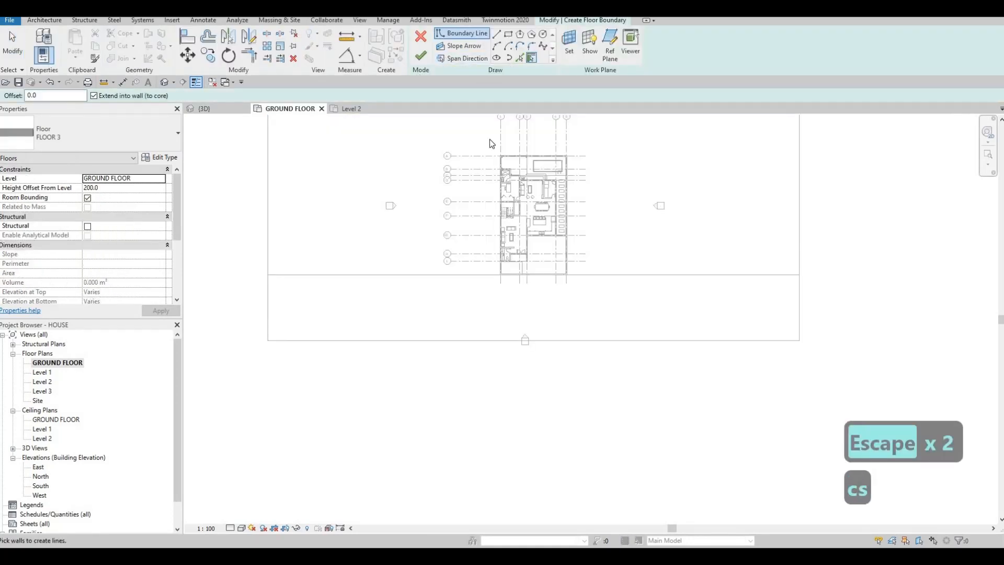
left_click(268, 340)
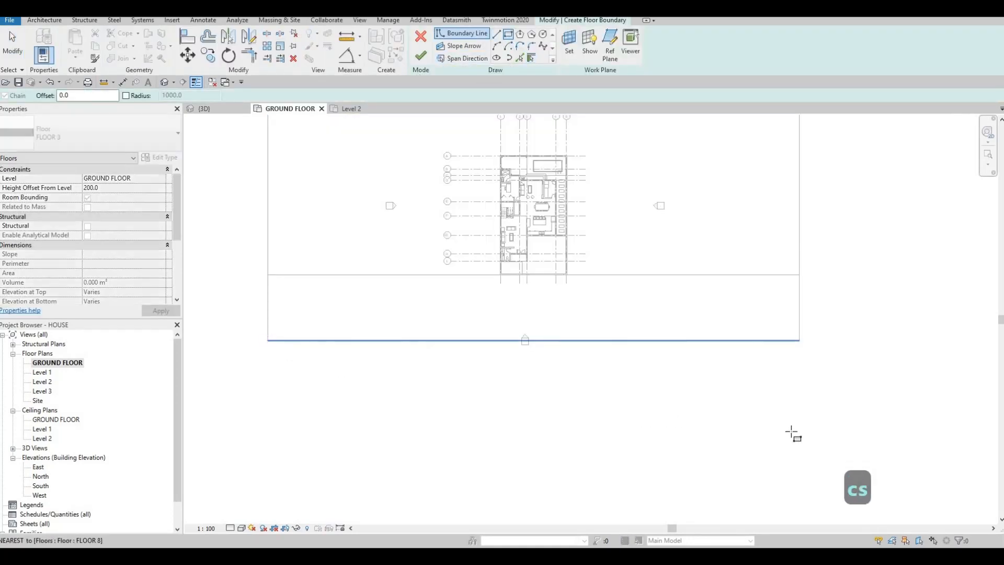
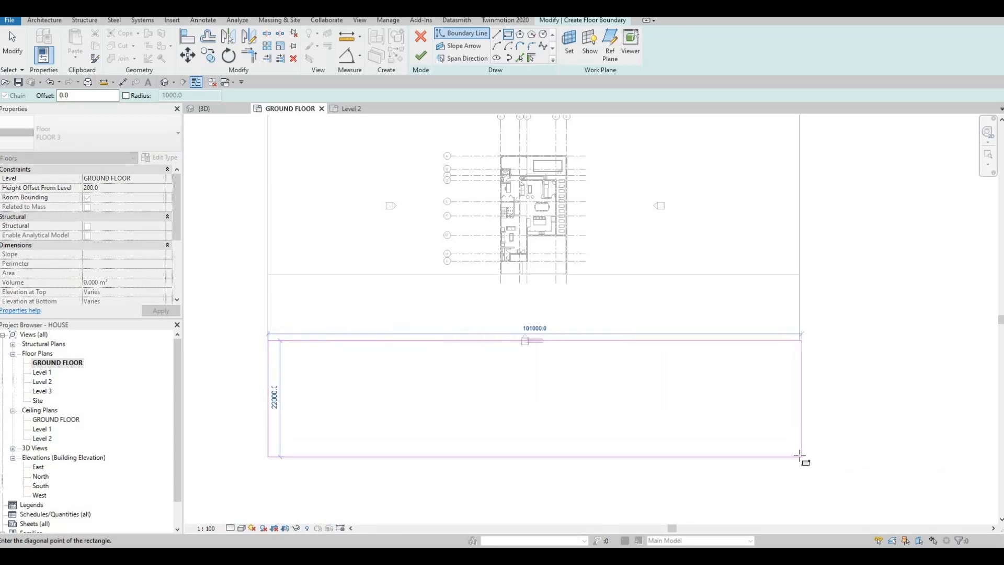
scroll(798, 455, "up", 2)
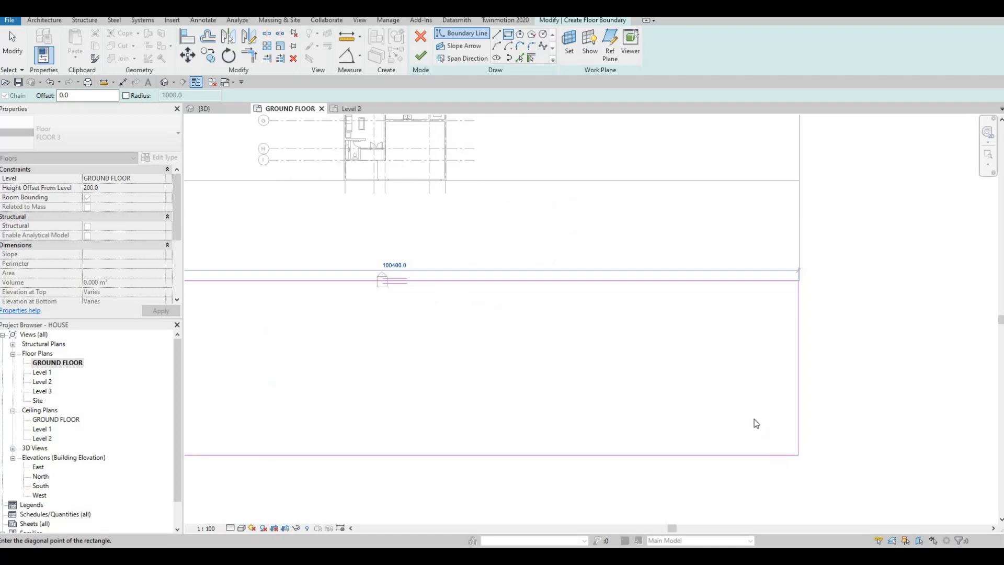
key("Escape")
key("Escape")
key("Escape")
Align the rectangle's short edge at the east end with the road floor's end edge and finish the floor.
key("a")
key("l")
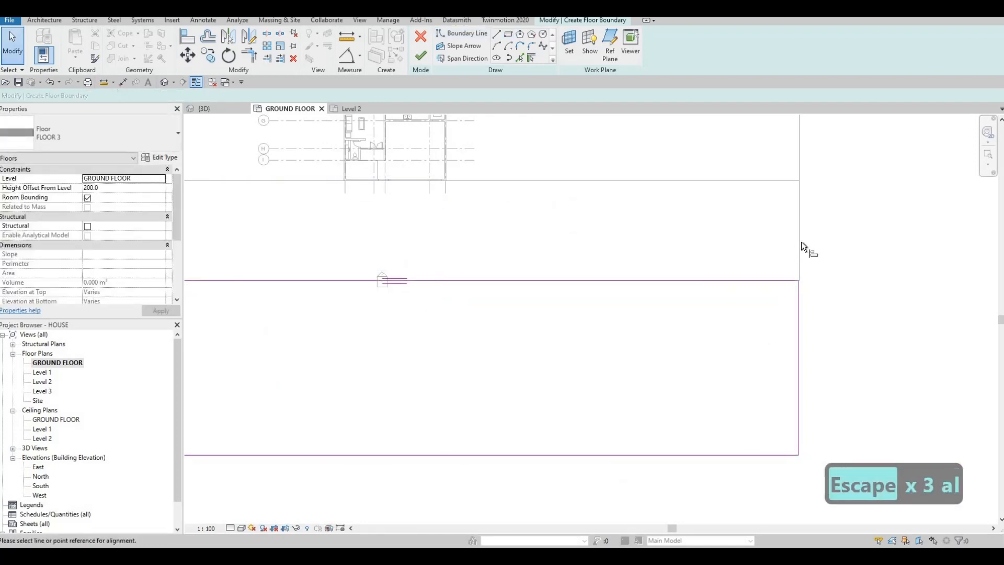
left_click(802, 309)
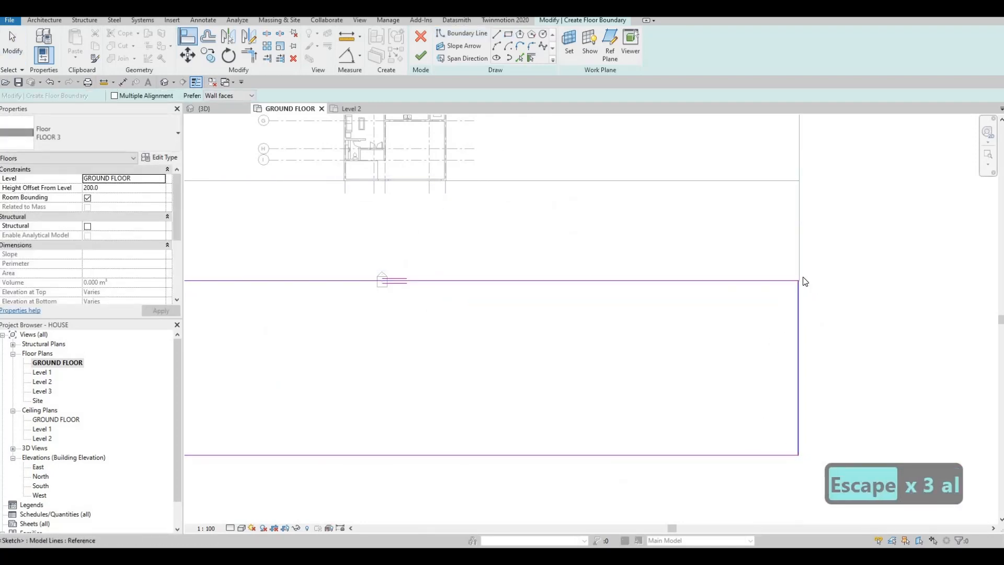
key("Escape")
key("Escape")
key("a")
key("l")
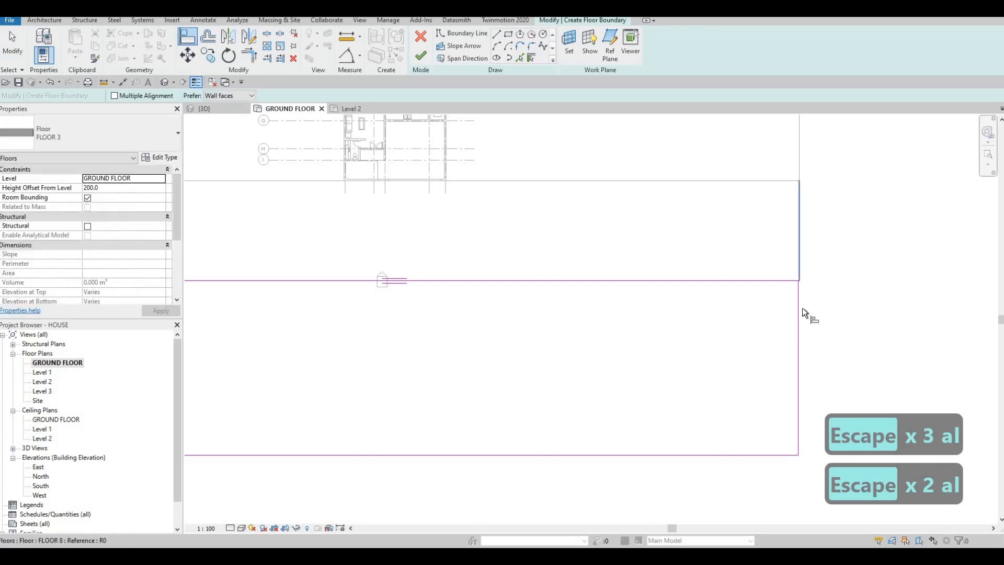
left_click(802, 308)
left_click(799, 309)
scroll(774, 312, "down", 3)
key("Escape")
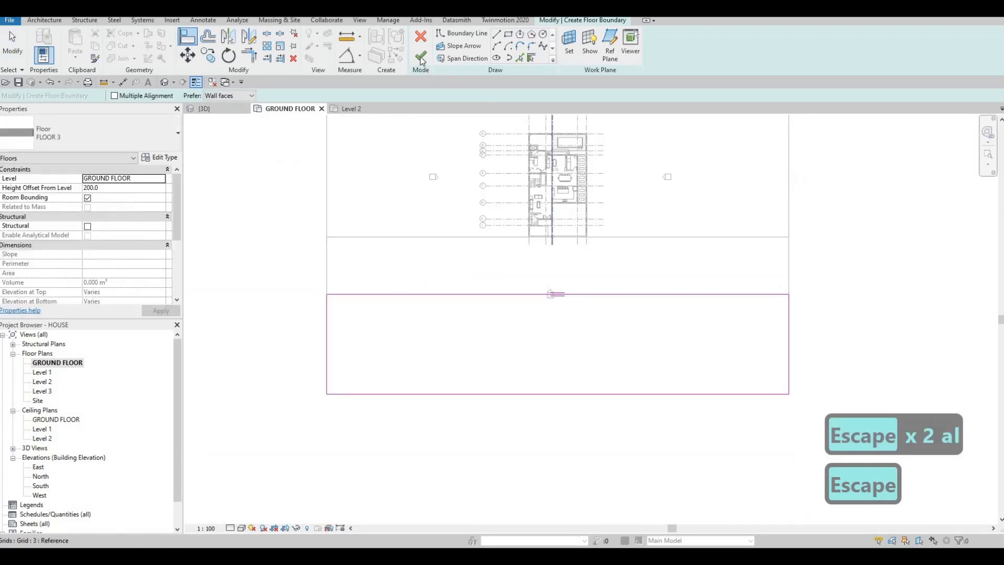
left_click(420, 55)
key("Escape")
key("Escape")
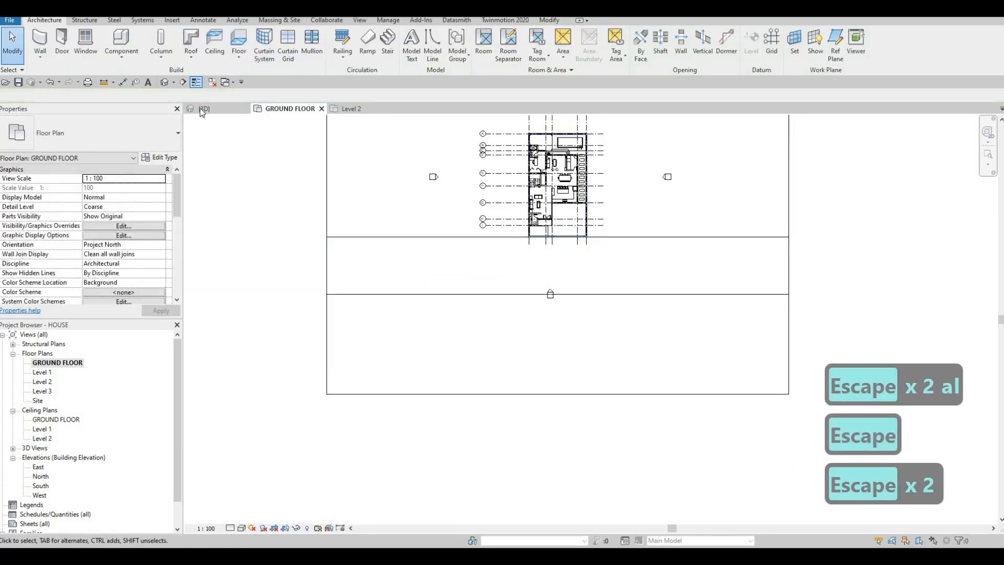
Examine the junction between the road and the house's front yard in the 3D view.
left_click(199, 107)
key("Escape")
scroll(546, 337, "down", 1)
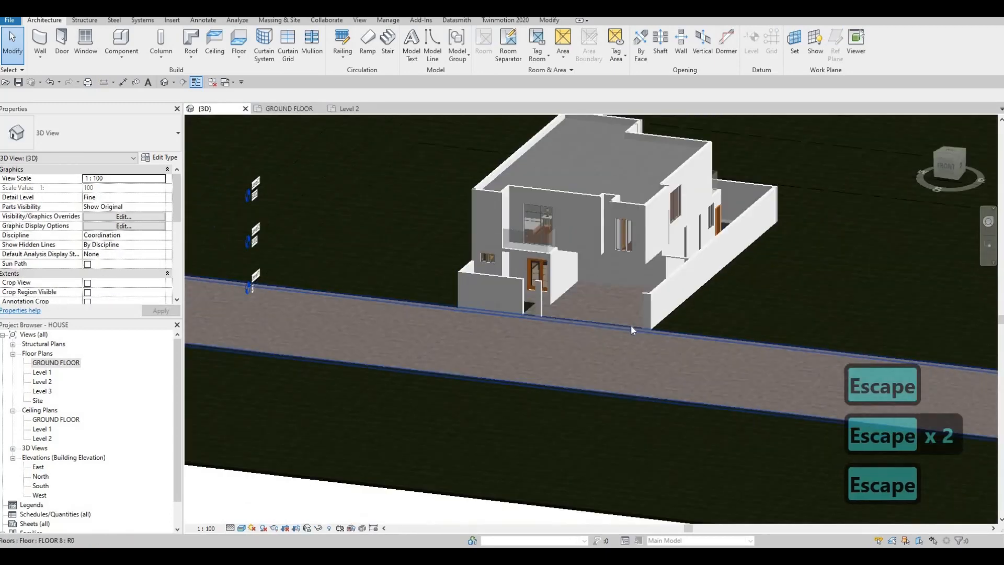
middle_click_drag(630, 325, 732, 228, "shift")
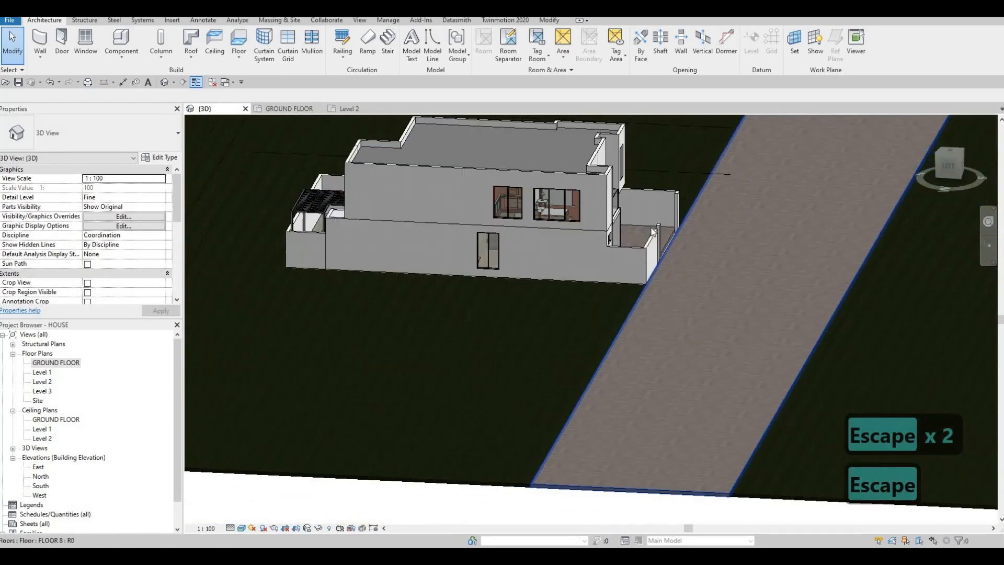
scroll(727, 230, "up", 3)
scroll(619, 255, "up", 2)
Edit the FLOOR 7 driveway boundary in the GROUND FLOOR plan, moving its front edge out to the road's edge, and finish it.
left_click(619, 255)
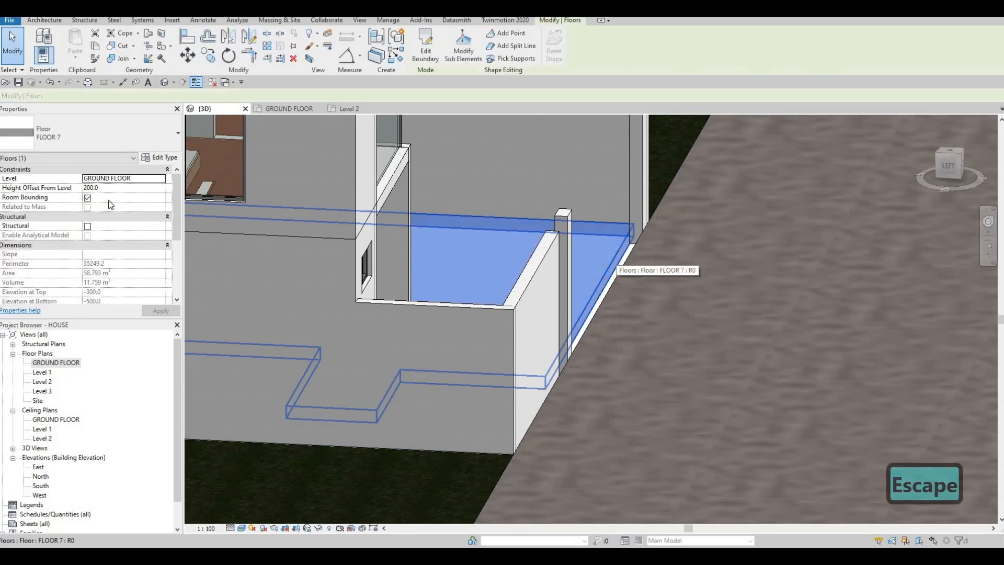
scroll(619, 255, "up", 2)
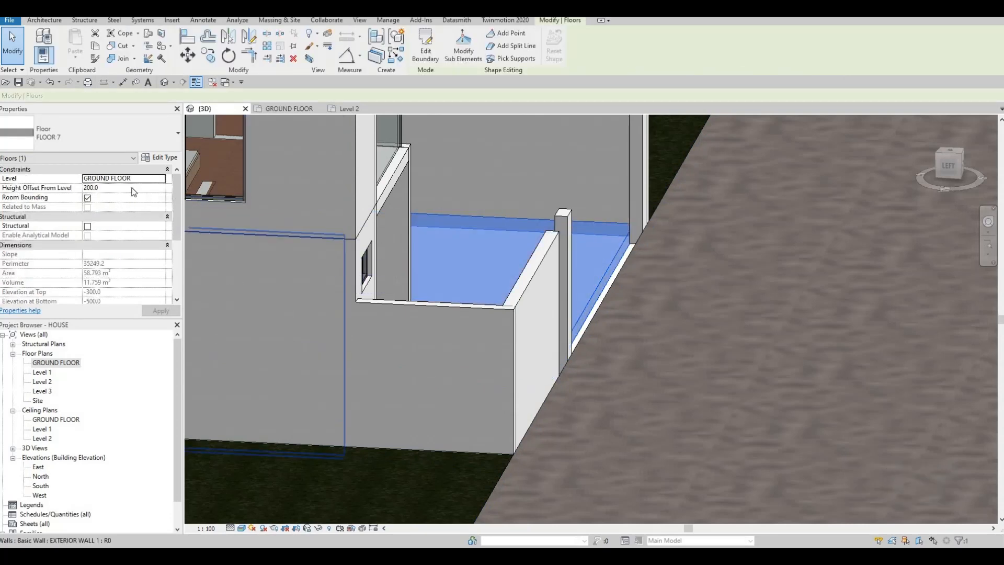
left_click(160, 157)
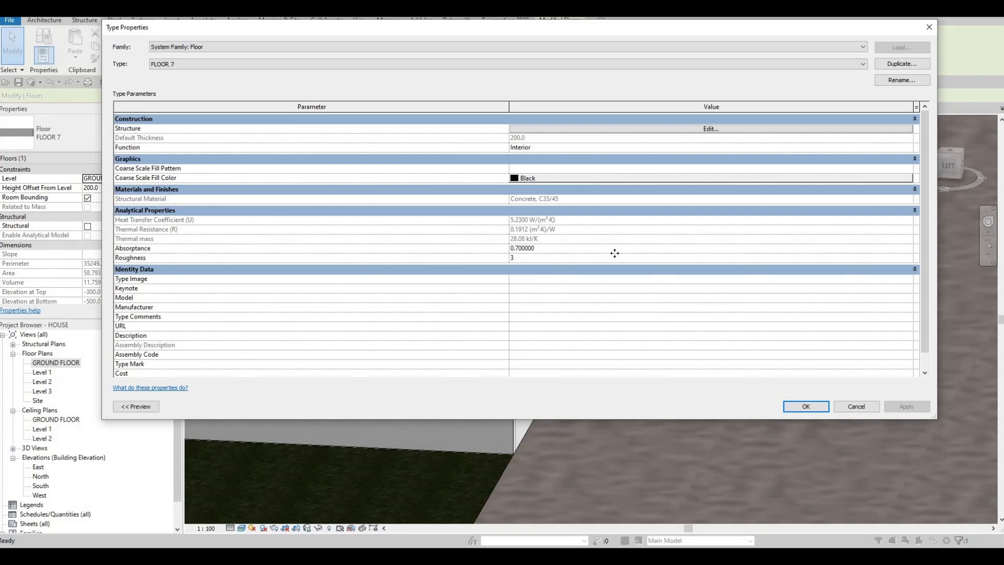
key("Escape")
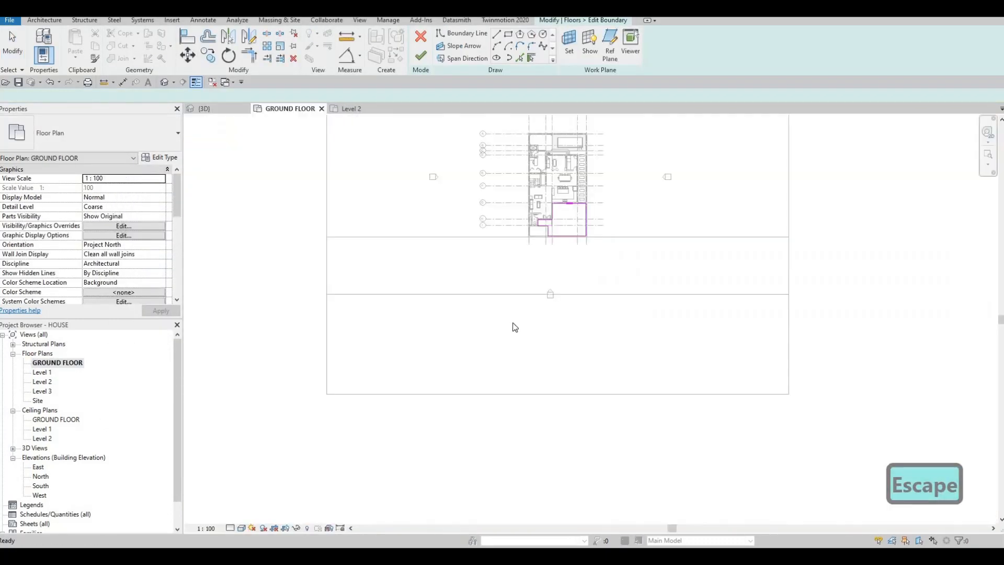
scroll(535, 277, "up", 8)
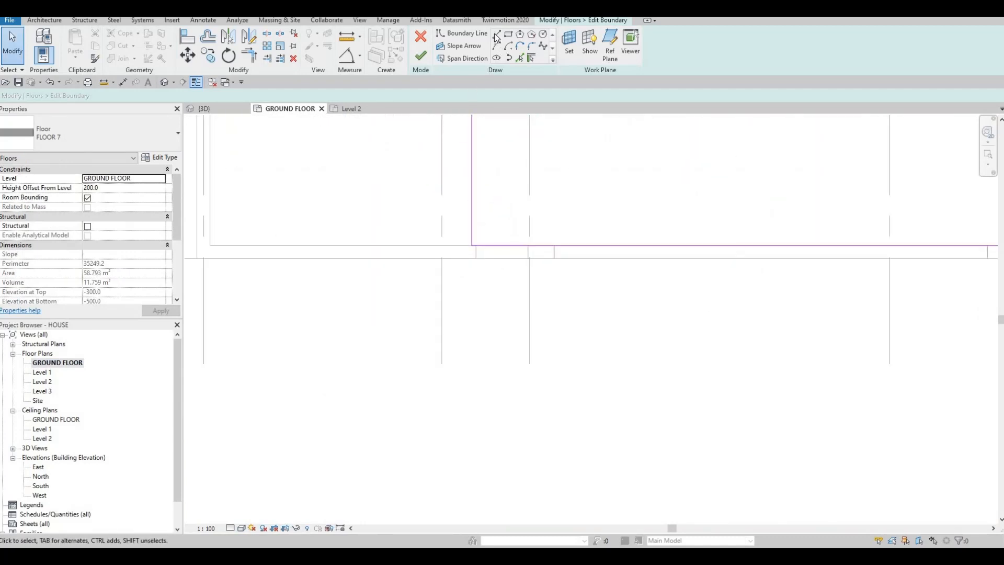
scroll(582, 218, "down", 3)
key("Escape")
left_click(589, 213)
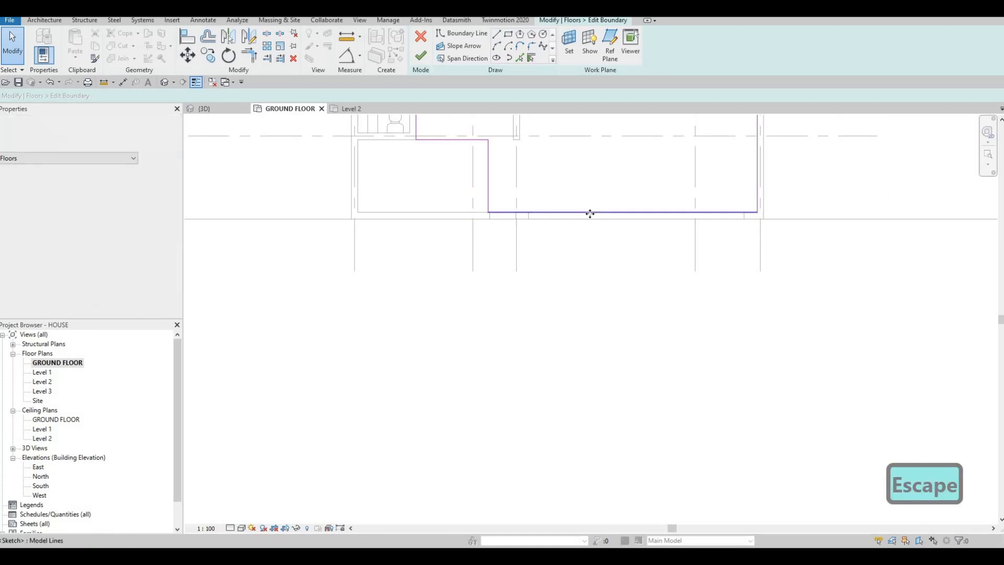
left_click_drag(591, 224, 590, 231)
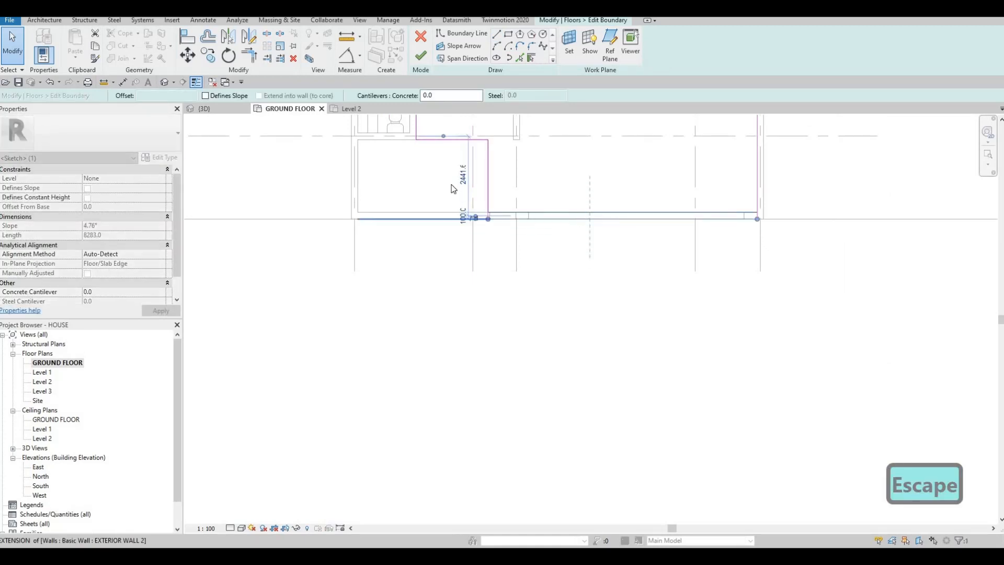
left_click(412, 58)
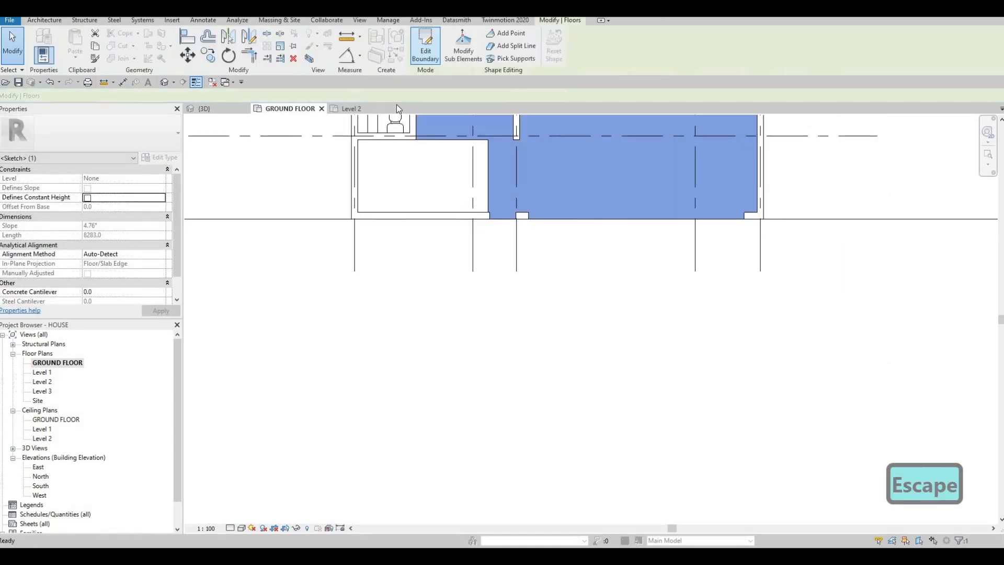
key("Escape")
key("Escape")
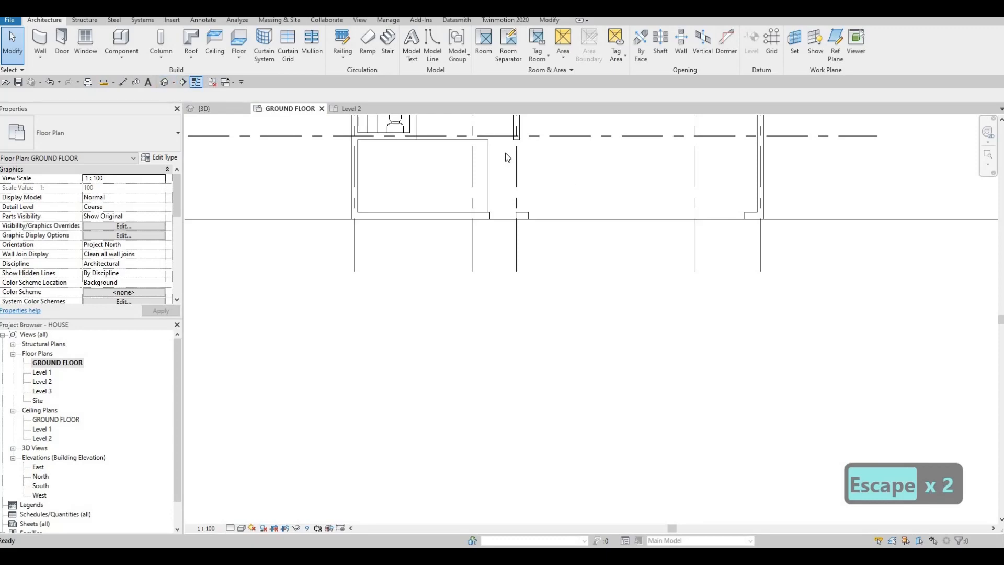
Examine the driveway floor, gate posts and front entrance from several angles in the 3D view.
key("Escape")
middle_click_drag(726, 235, 716, 179, "shift")
scroll(715, 179, "down", 2)
middle_click_drag(557, 283, 841, 282)
scroll(842, 282, "down", 1)
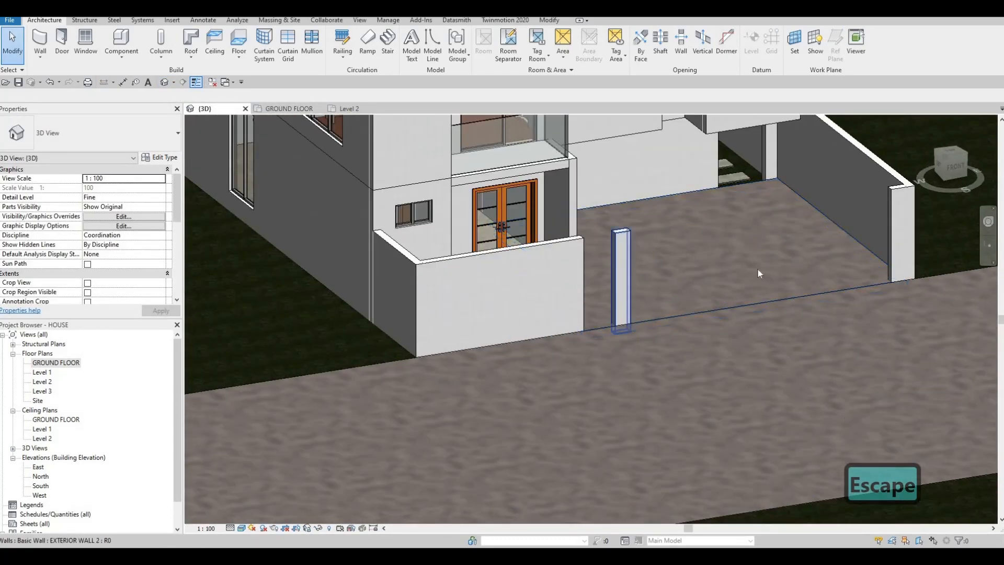
key("Escape")
middle_click_drag(742, 270, 541, 253, "shift")
key("Escape")
key("Escape")
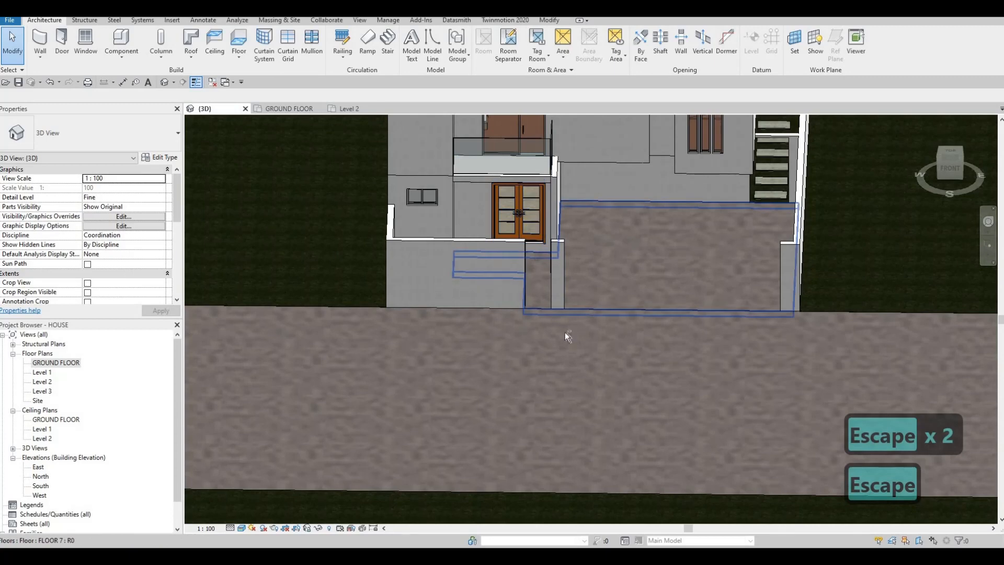
middle_click_drag(567, 336, 569, 306, "shift")
middle_click_drag(516, 270, 508, 260, "shift")
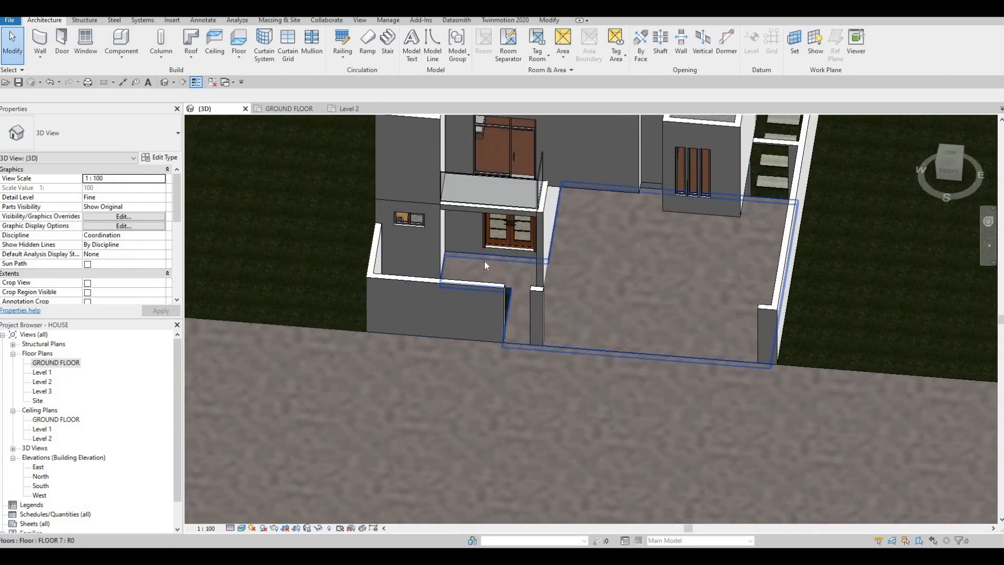
middle_click_drag(487, 308, 496, 263, "shift")
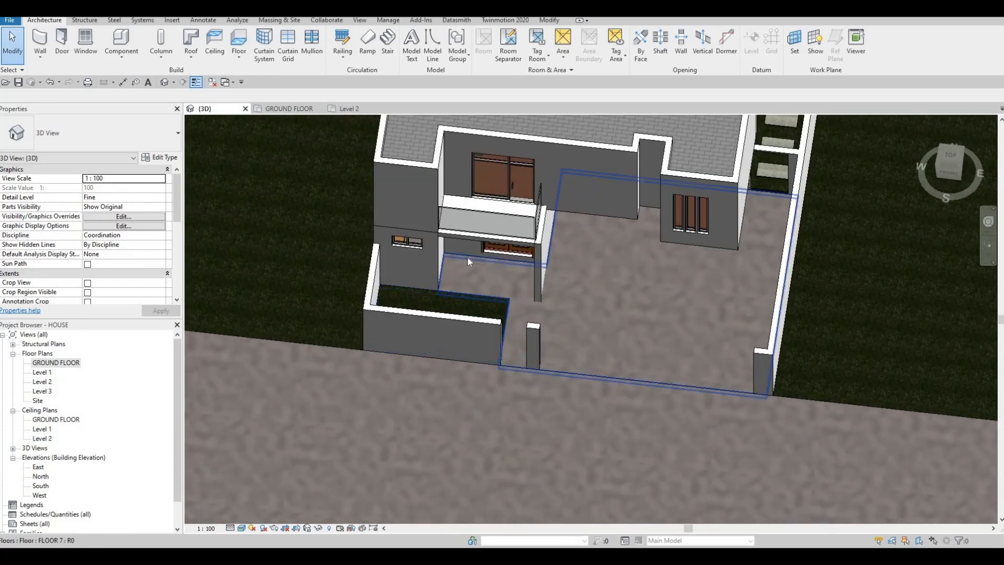
key("Escape")
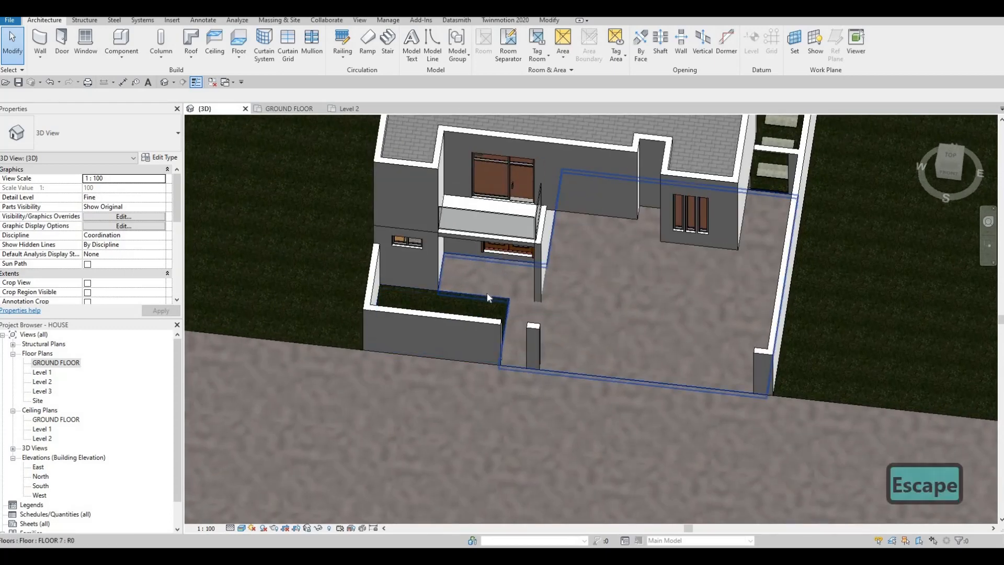
scroll(487, 293, "up", 2)
left_click(555, 288)
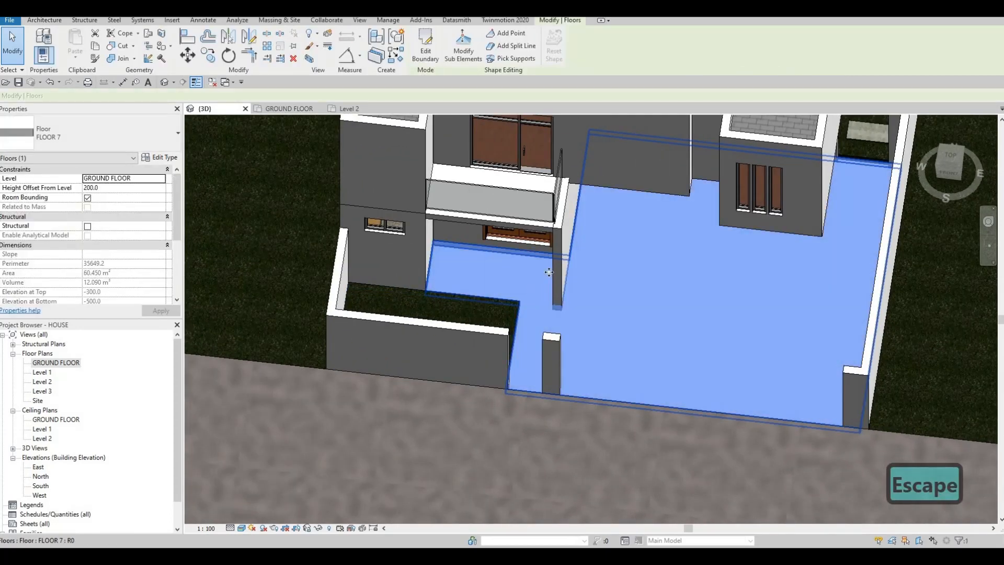
middle_click_drag(523, 323, 517, 271)
scroll(516, 275, "down", 2)
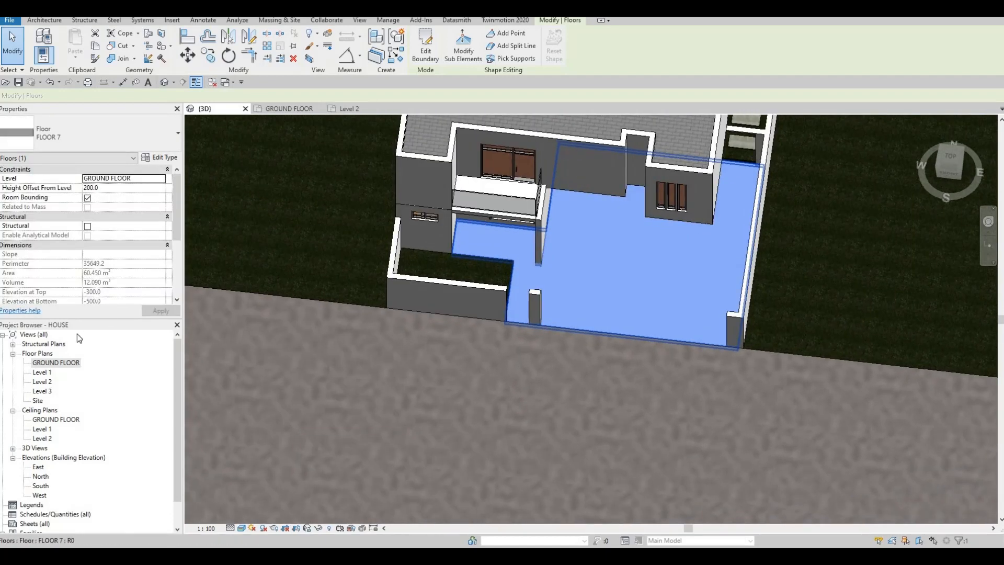
In the GROUND FLOOR plan, edit the FLOOR 7 boundary, moving its edge beside the front garden west to 2000 mm from the toilet wall, and finish.
double_click(45, 365)
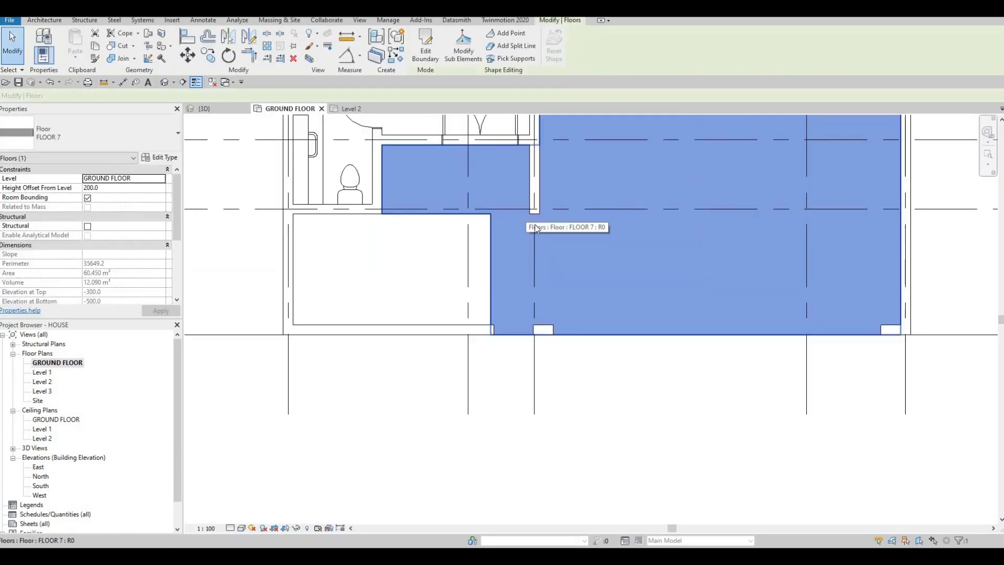
key("Escape")
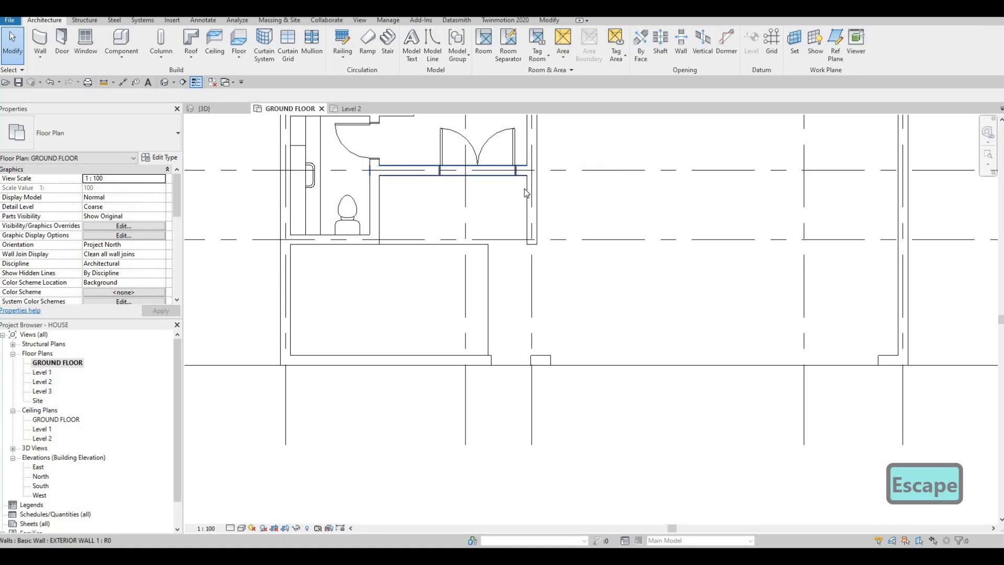
key("Escape")
scroll(502, 285, "down", 3)
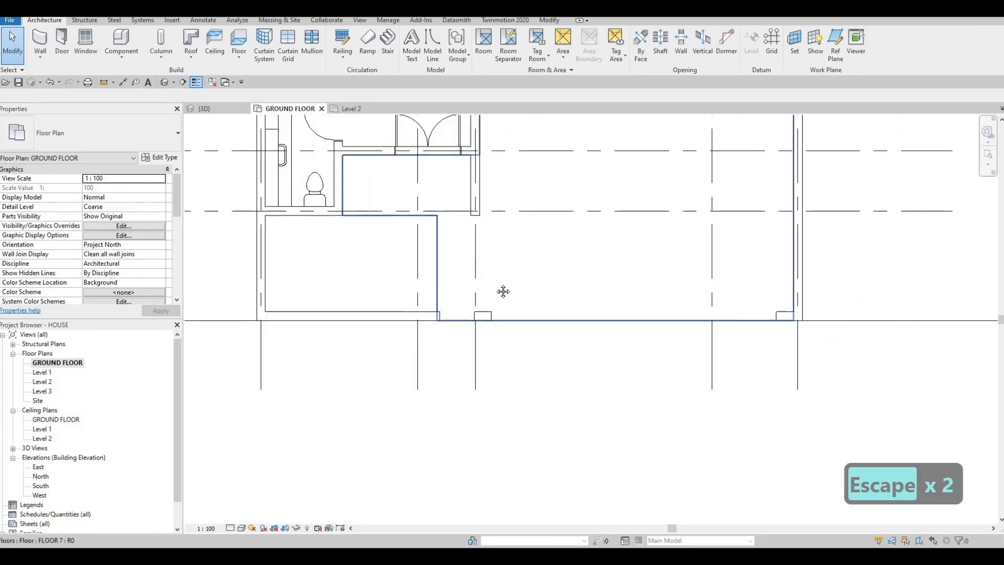
key("Escape")
scroll(469, 296, "up", 5)
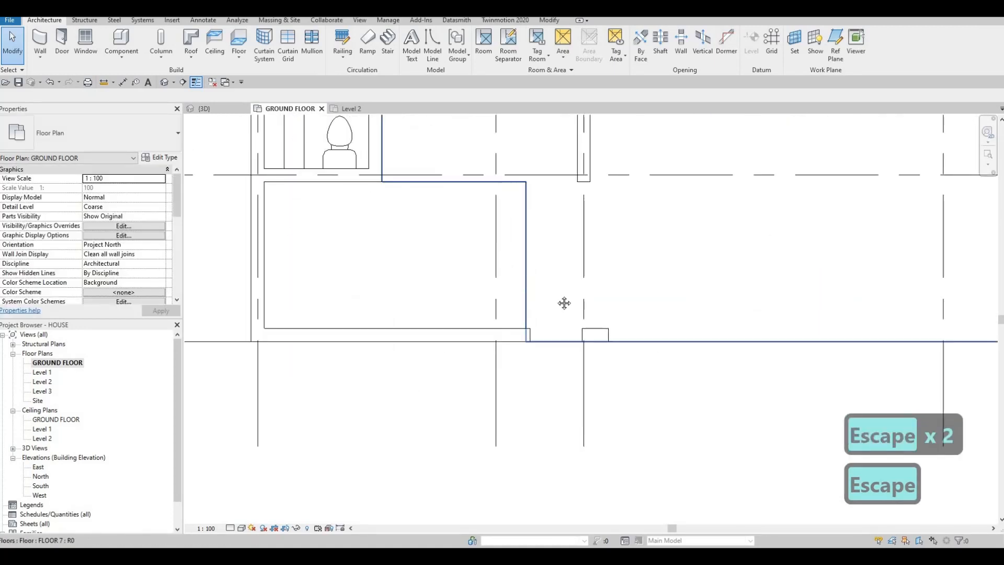
scroll(496, 297, "down", 4)
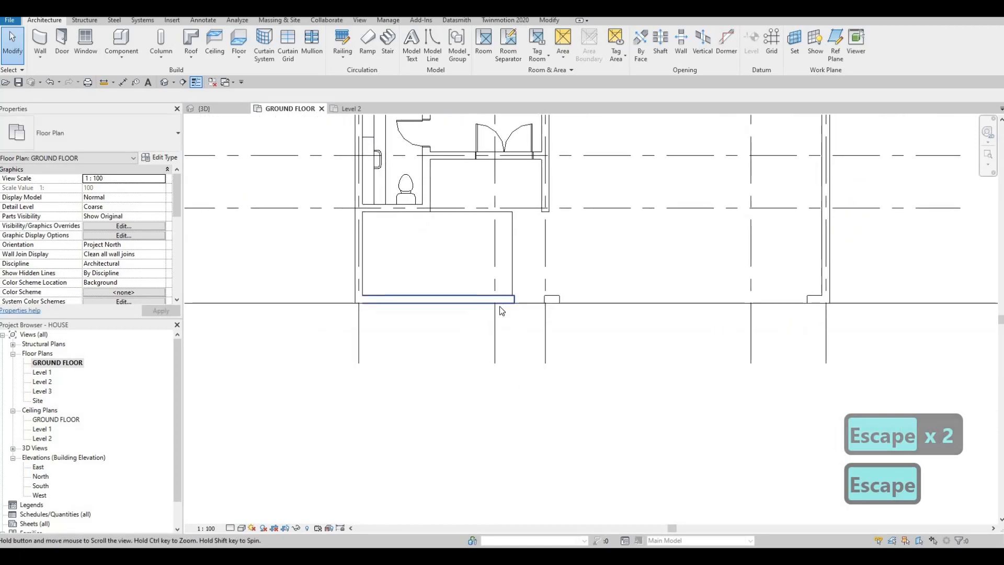
key("Escape")
left_click(525, 285)
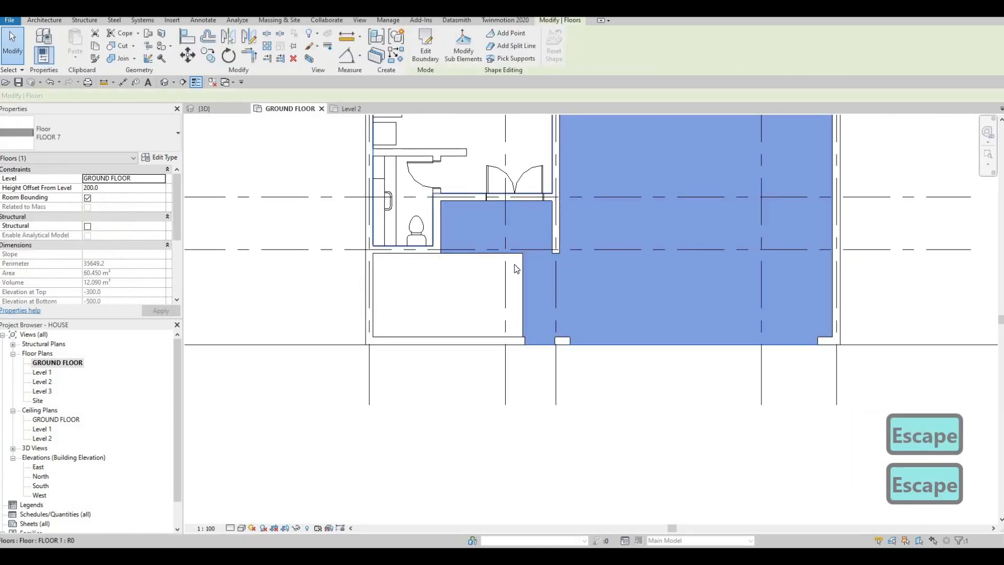
double_click(525, 285)
scroll(515, 282, "up", 2)
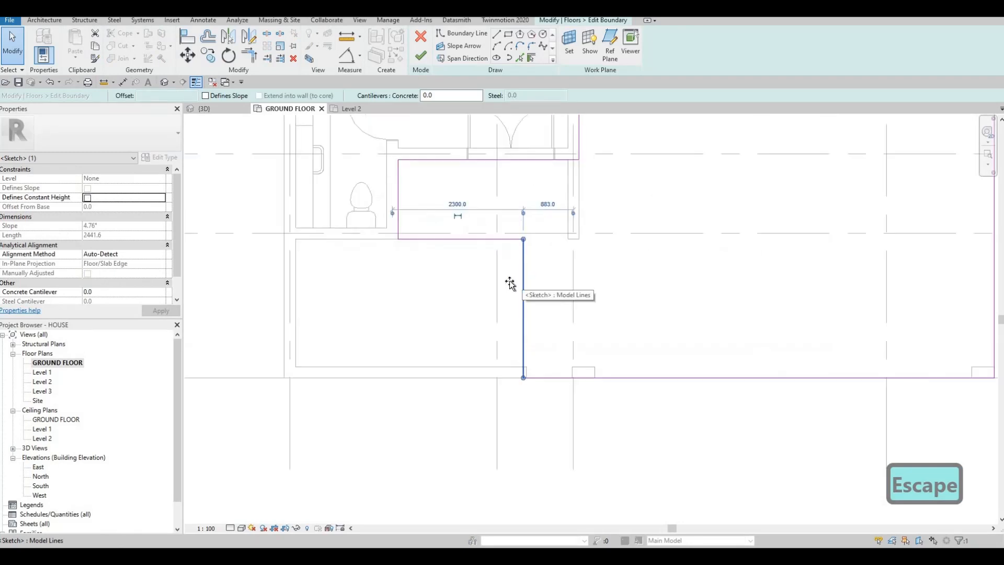
left_click_drag(512, 283, 502, 283)
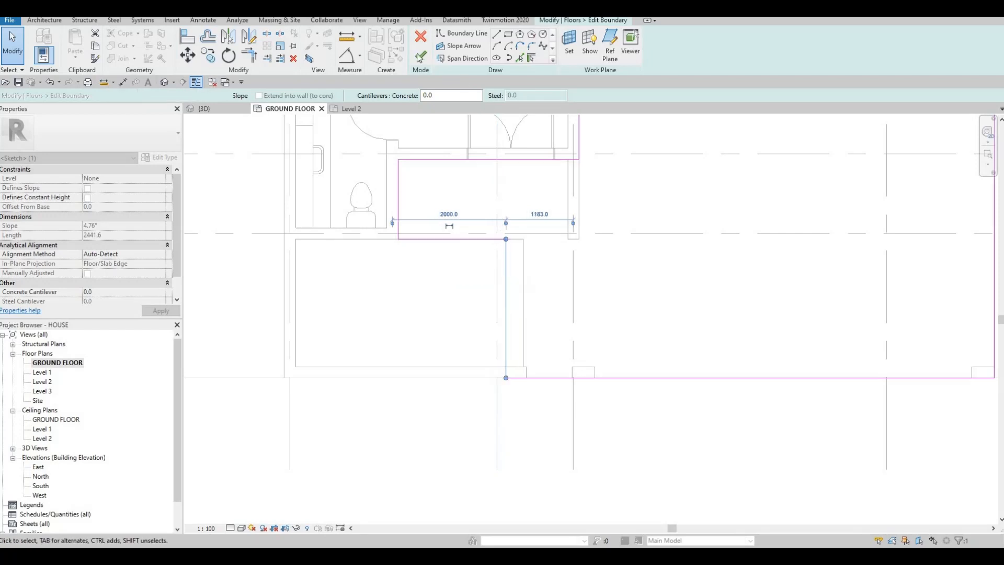
left_click(421, 56)
key("Escape")
key("Escape")
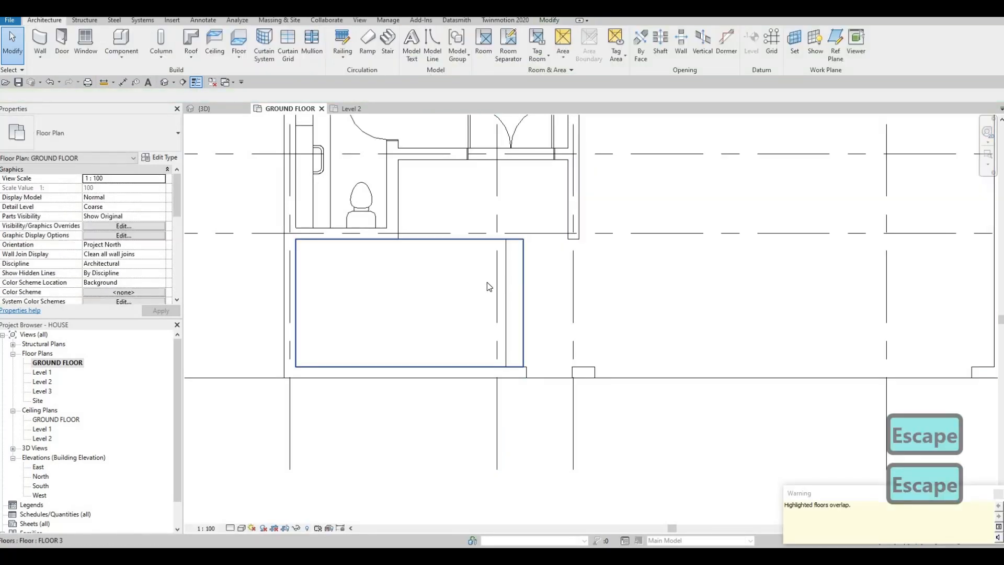
Edit the FLOOR 3 front garden boundary, moving its east edge back to meet the FLOOR 7 driveway edge, and finish it.
left_click(482, 283)
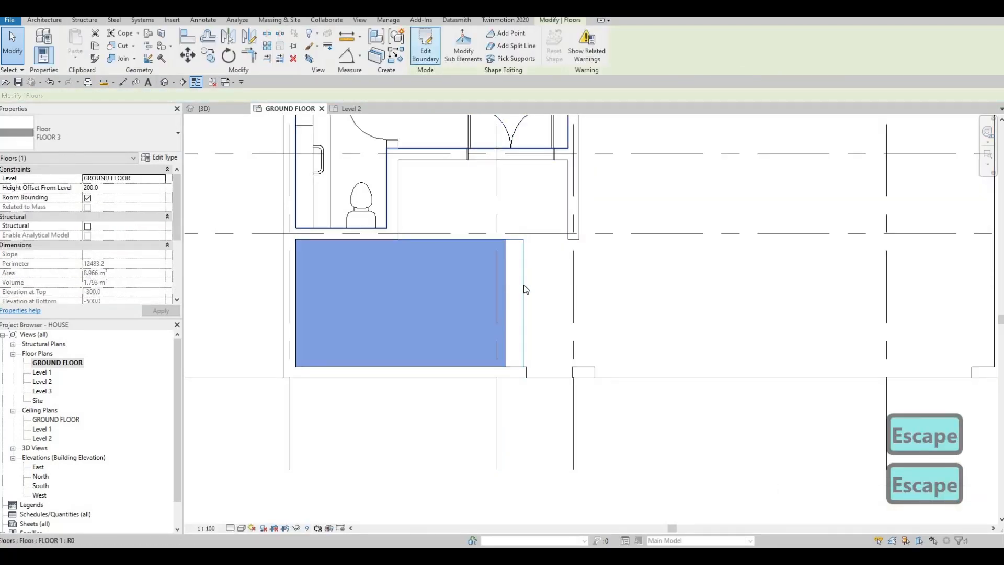
left_click(425, 46)
scroll(533, 277, "up", 3)
left_click(535, 282)
left_click_drag(503, 283, 506, 283)
left_click(421, 56)
scroll(533, 387, "down", 1)
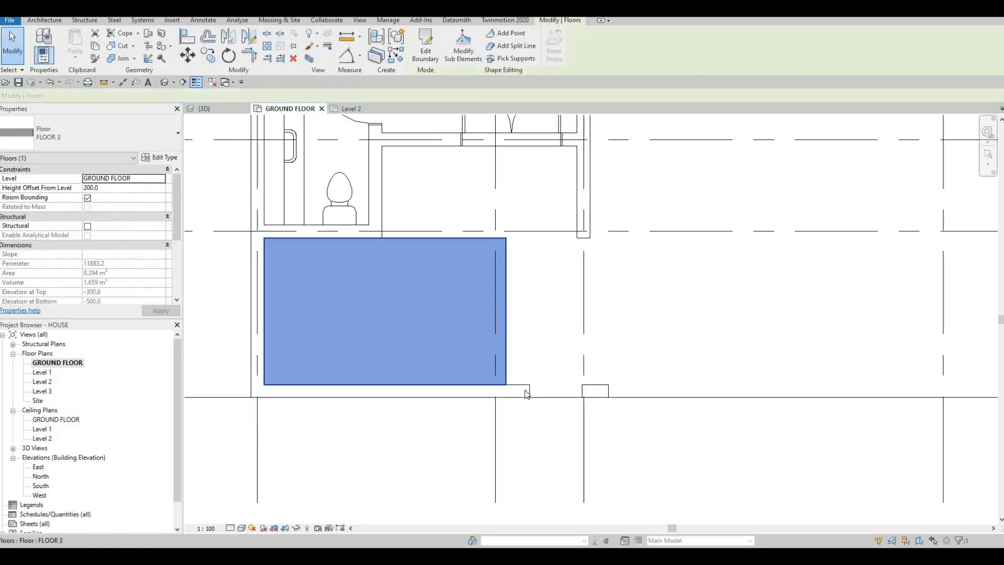
Shorten the front garden's EXTERIOR WALL 2 at its east end to a length of 3900 mm.
key("Escape")
left_click(528, 393)
left_click_drag(528, 391, 510, 391)
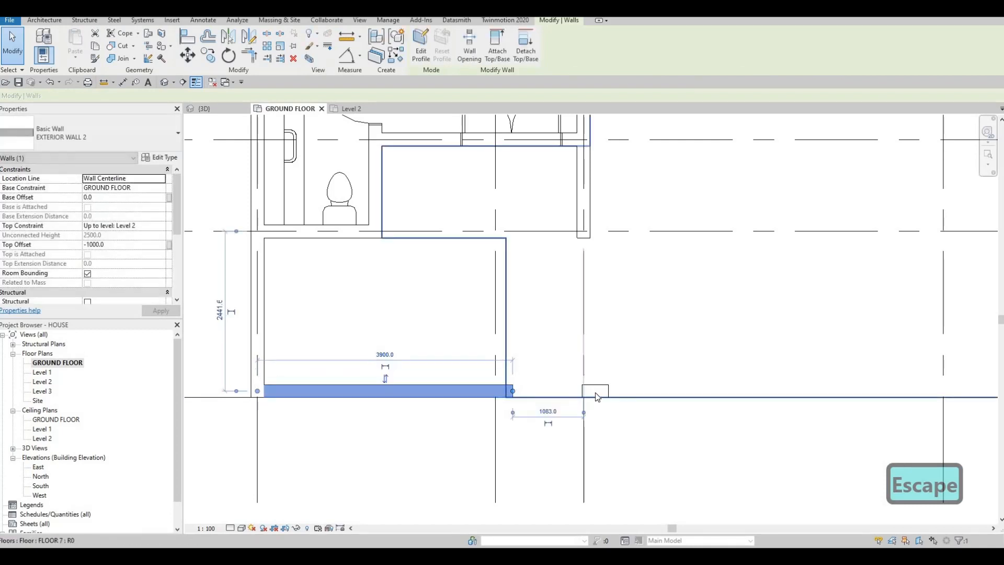
Extend the west end of the short gate post wall on the road edge so the post is 500 mm long.
scroll(577, 390, "up", 2)
key("Escape")
left_click(579, 388)
left_click_drag(581, 388, 570, 350)
key("Escape")
scroll(596, 371, "down", 2)
left_click(601, 371)
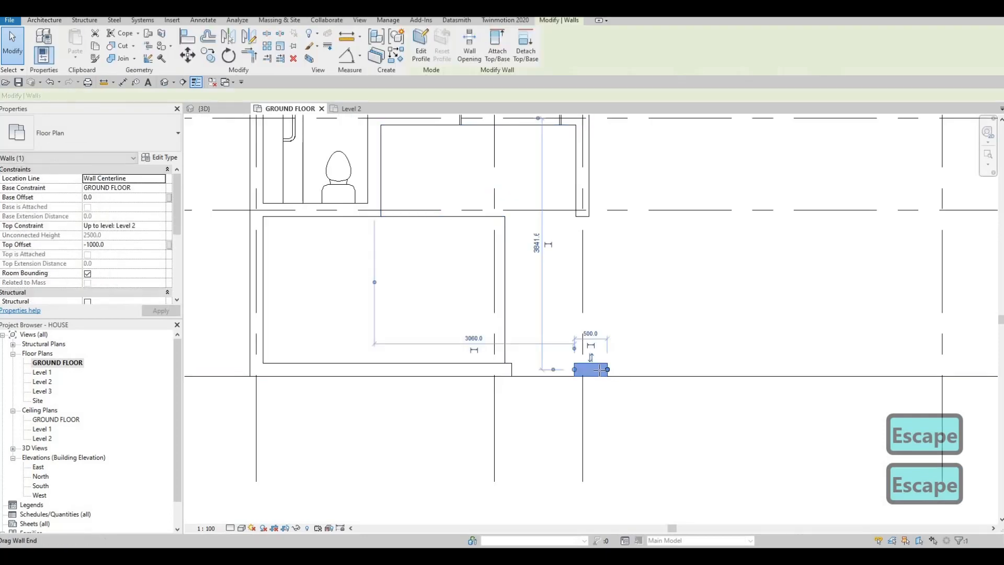
key("Escape")
Examine the front garden, gate posts and driveway edges in the ground floor plan and the 3D view.
scroll(544, 343, "down", 3)
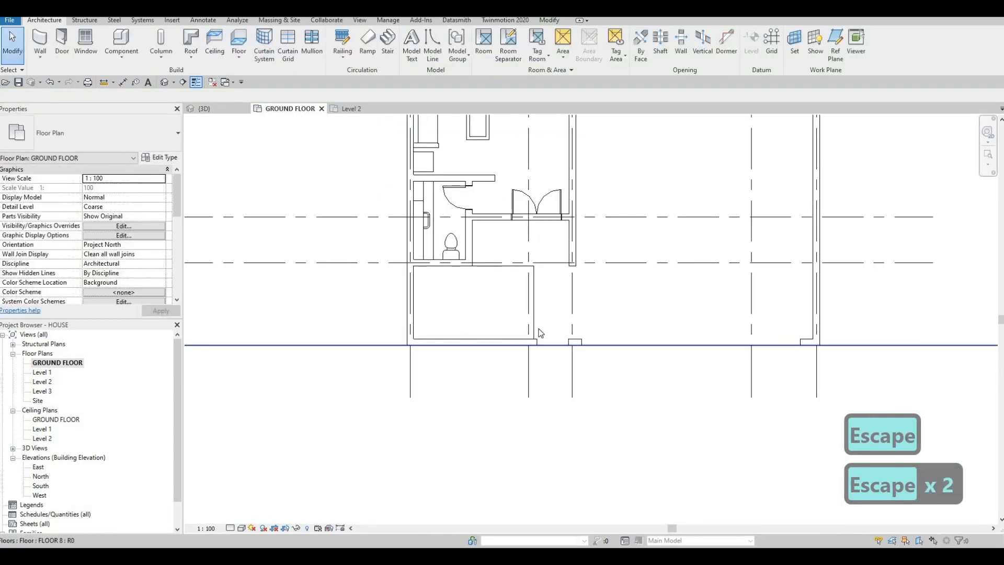
scroll(538, 337, "up", 3)
scroll(543, 322, "down", 1)
key("Escape")
middle_click_drag(585, 350, 611, 390)
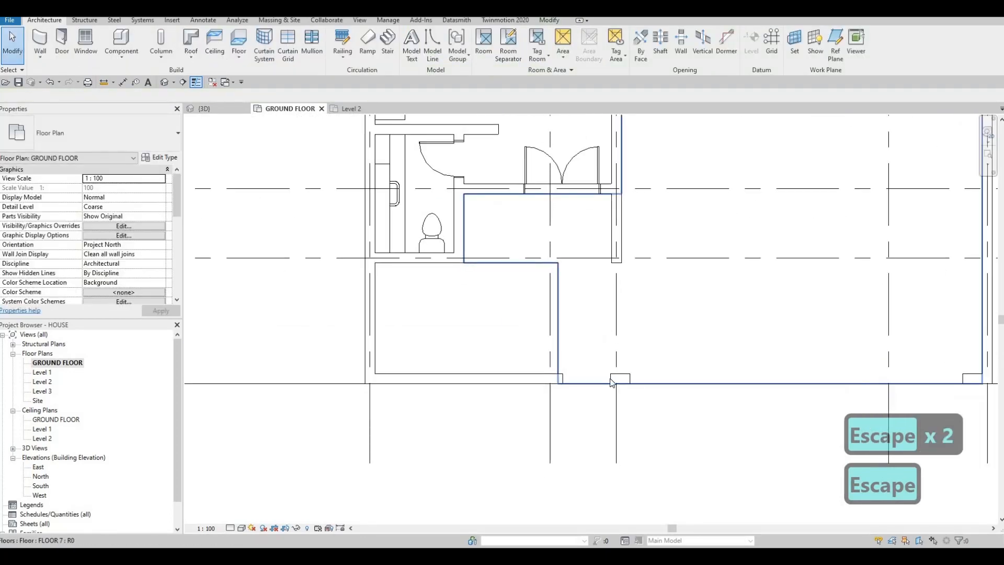
middle_click_drag(602, 307, 604, 221)
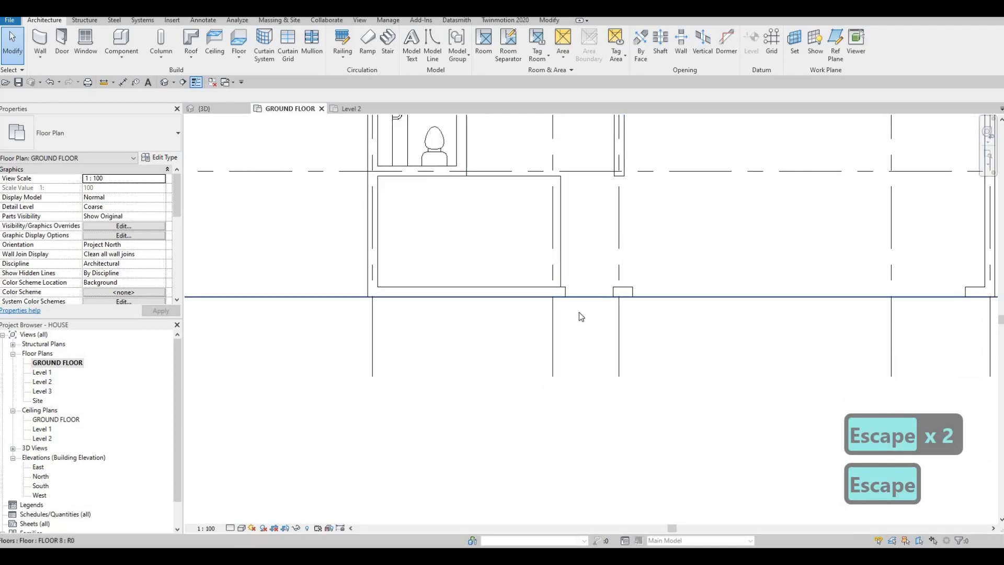
middle_click_drag(544, 330, 531, 356)
scroll(528, 360, "down", 1)
key("Escape")
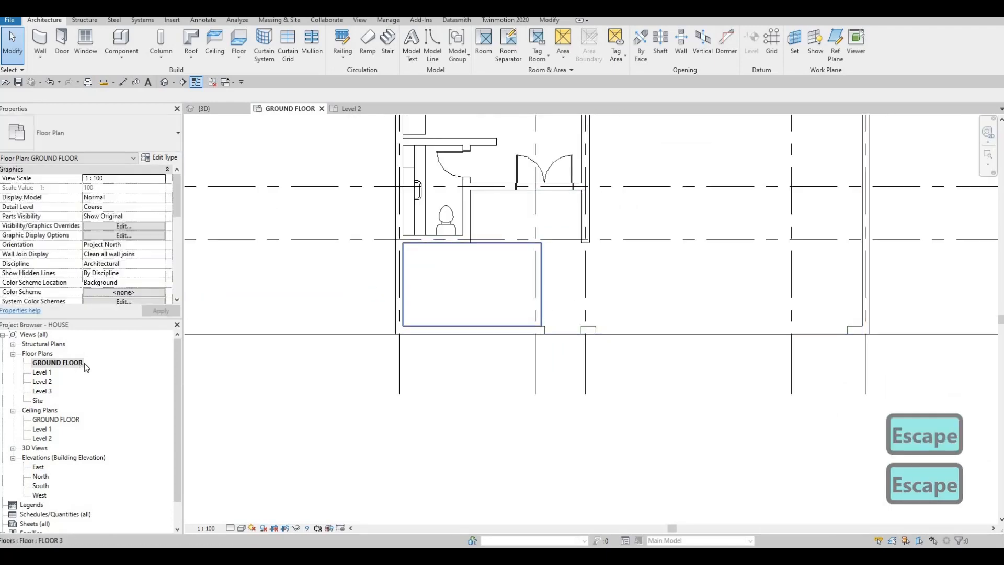
left_click(201, 109)
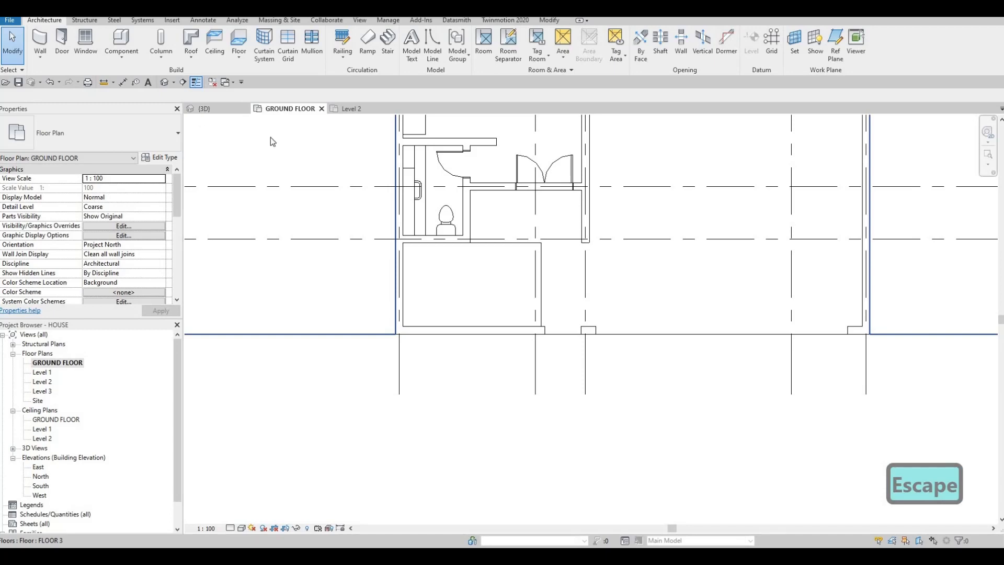
key("Escape")
scroll(523, 322, "down", 3)
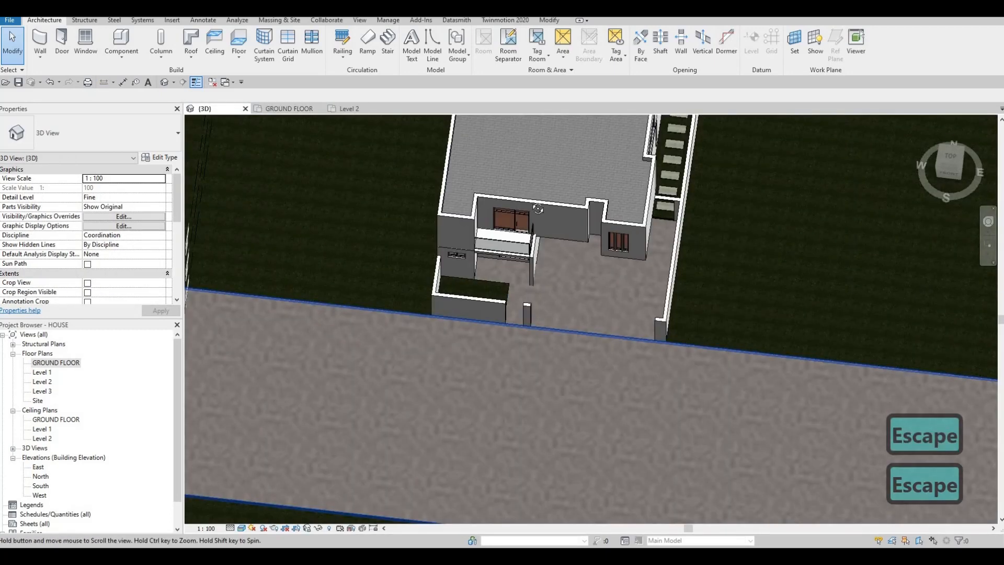
middle_click_drag(523, 322, 570, 175)
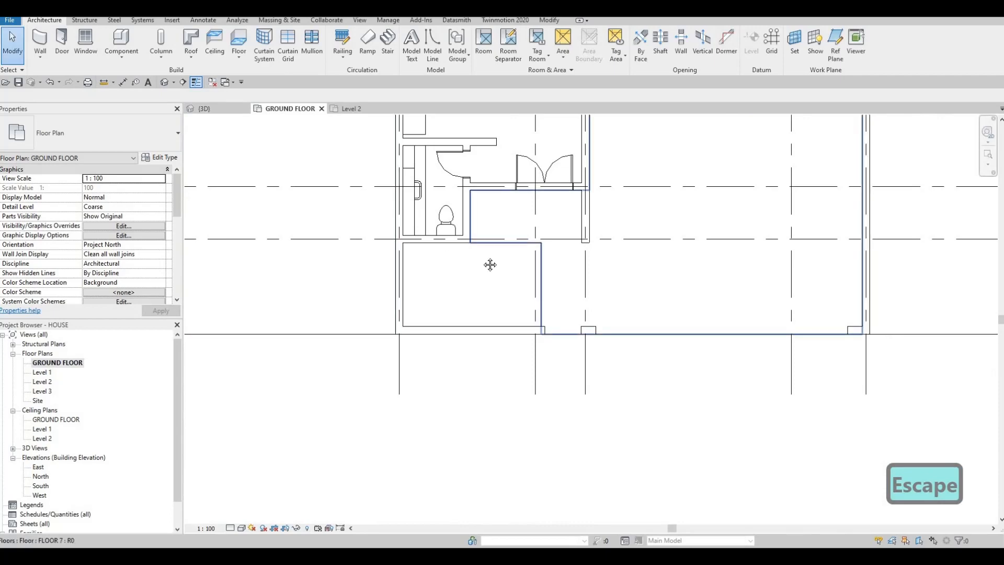
Start a new floor in the GROUND FLOOR plan and duplicate the FLOOR 3 type as FLOOR 9.
middle_click_drag(490, 264, 478, 244)
scroll(478, 243, "down", 4)
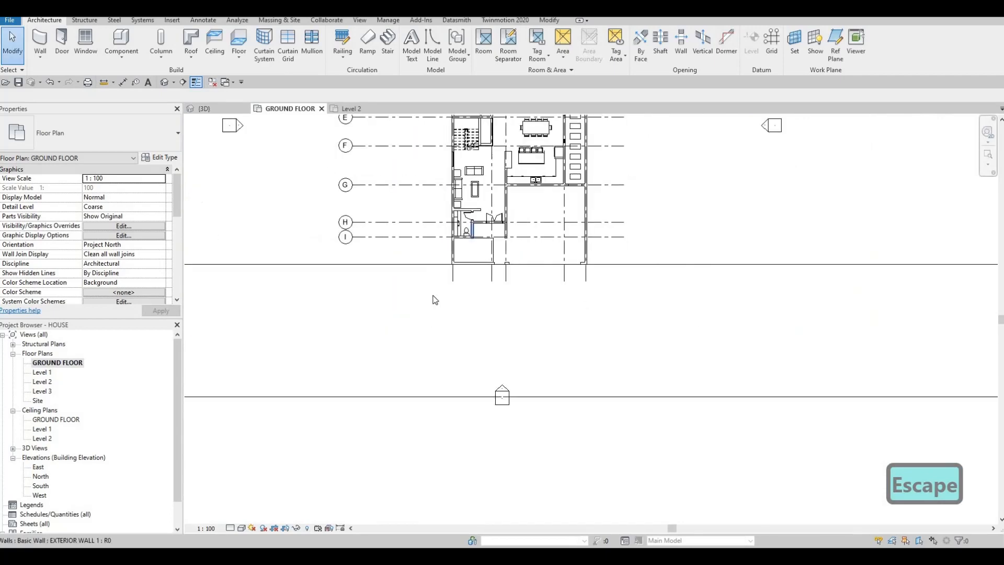
middle_click_drag(378, 237, 426, 241)
key("Escape")
key("Escape")
scroll(751, 240, "down", 2)
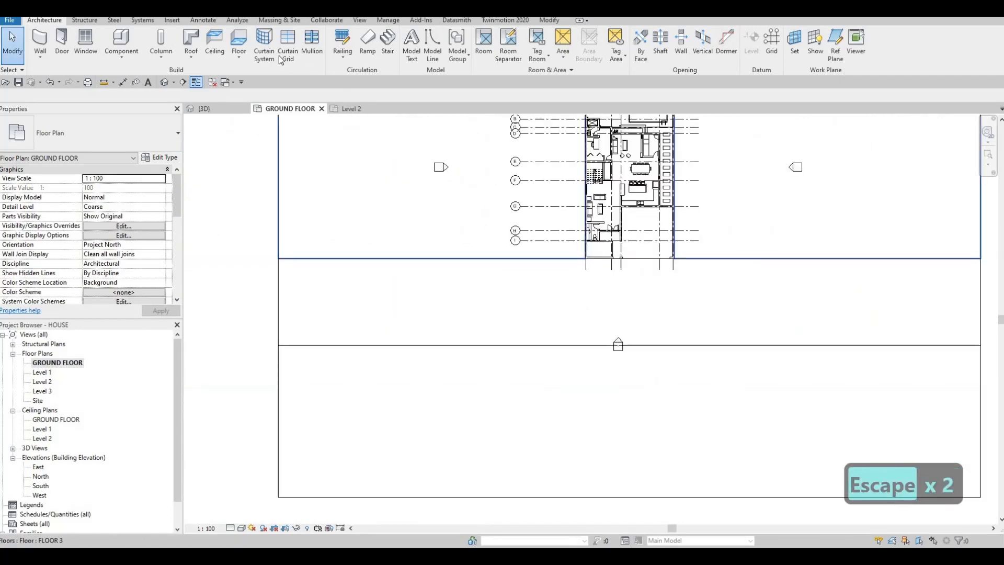
left_click(237, 42)
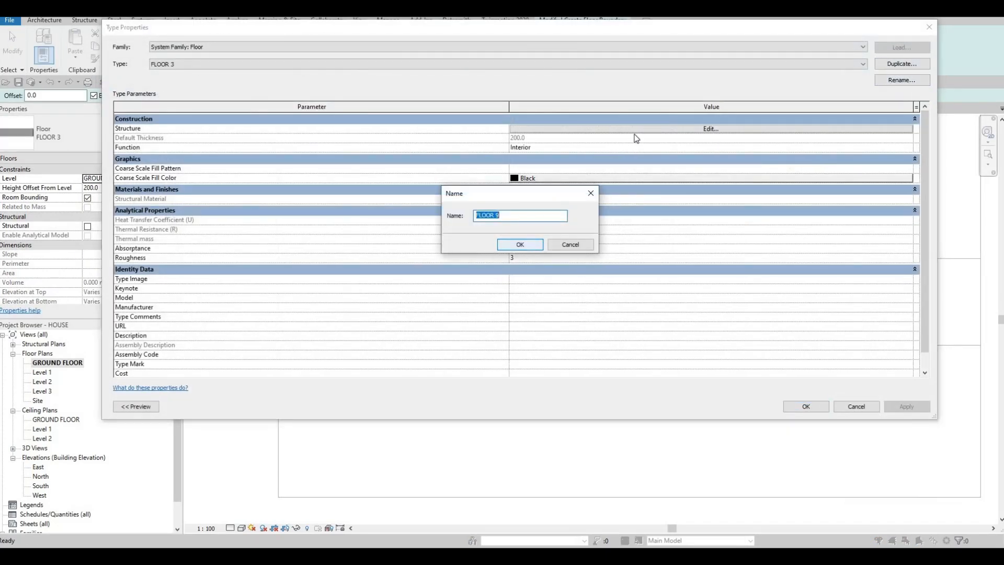
key("Return")
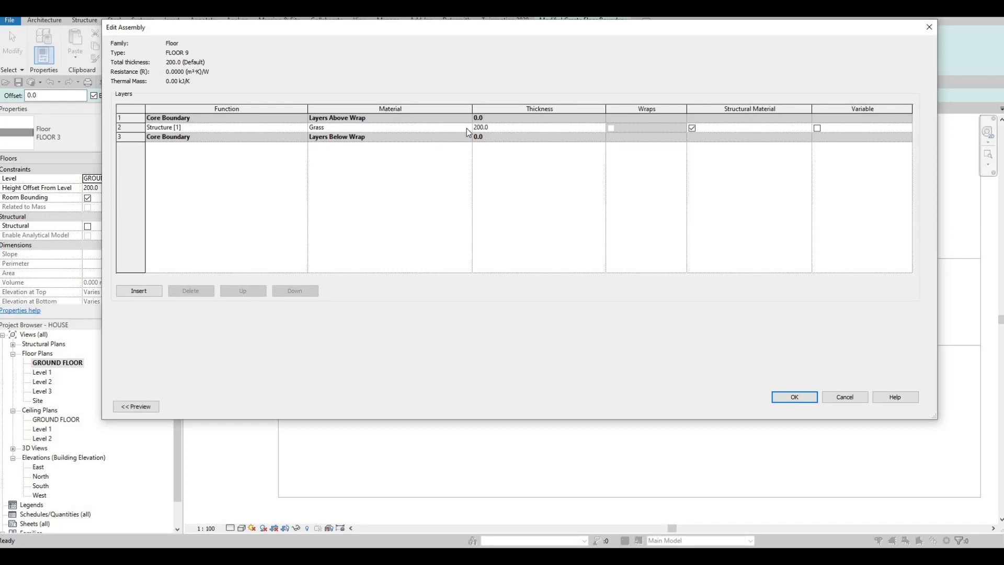
Assign the AEC material Concrete, Cast-in-Place - C10 to FLOOR 9's structure layer and accept the type properties.
double_click(466, 127)
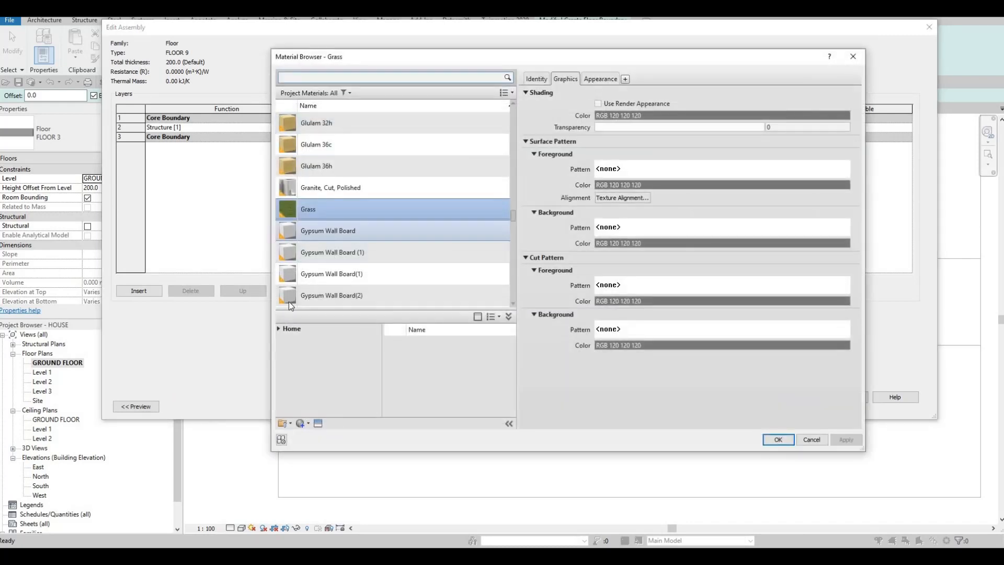
scroll(292, 303, "down", 5)
left_click(282, 328)
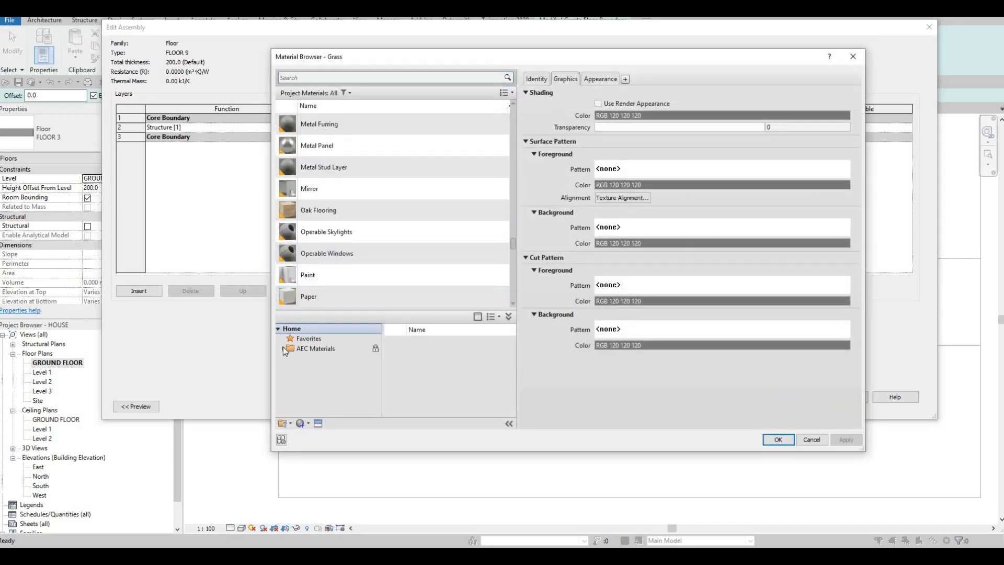
left_click(283, 347)
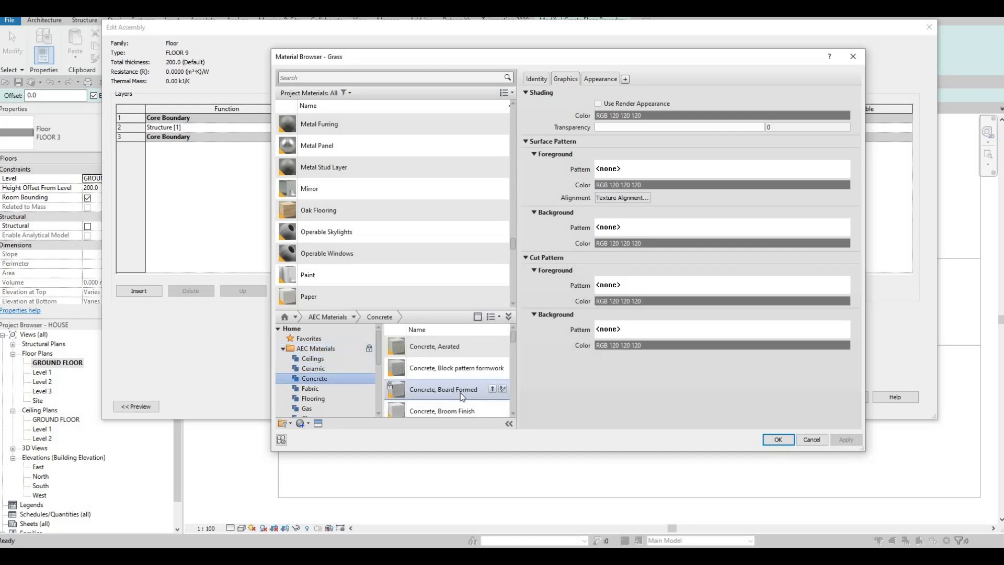
scroll(486, 372, "down", 2)
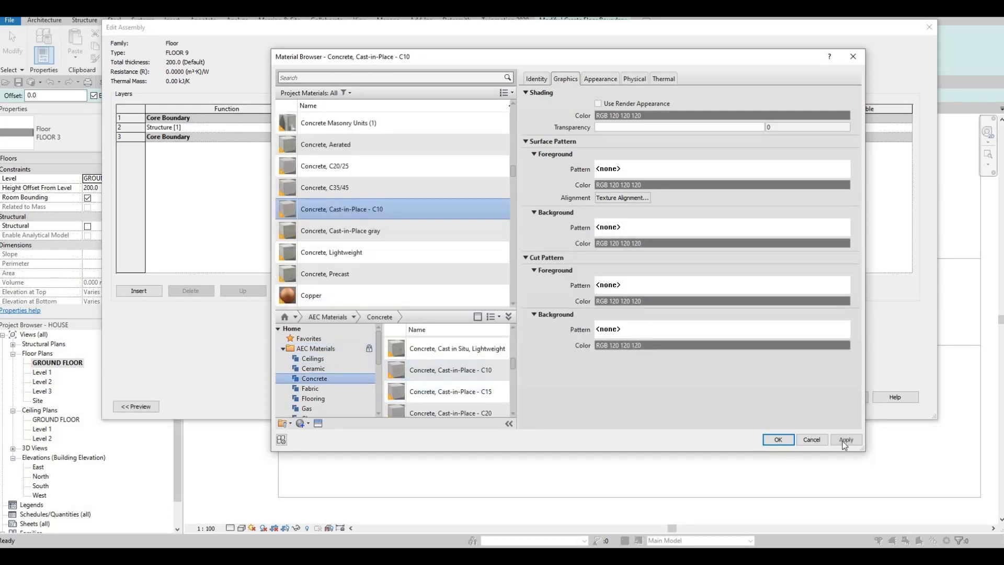
left_click(778, 440)
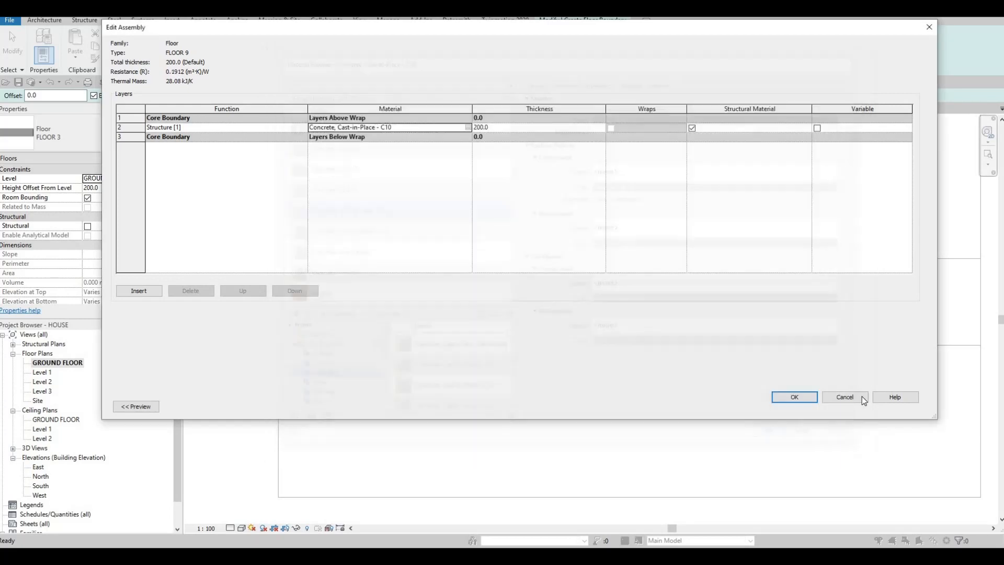
left_click(794, 397)
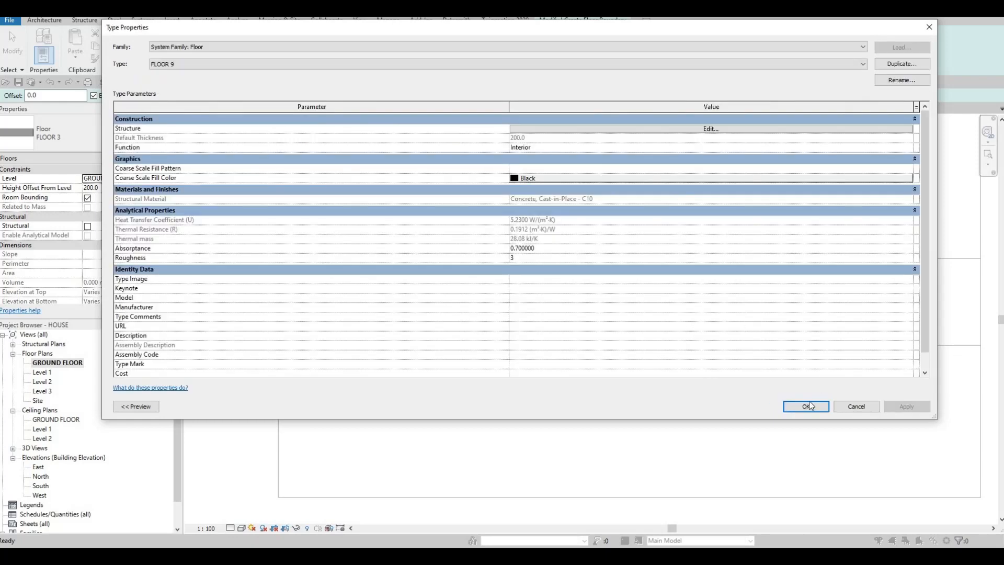
key("Return")
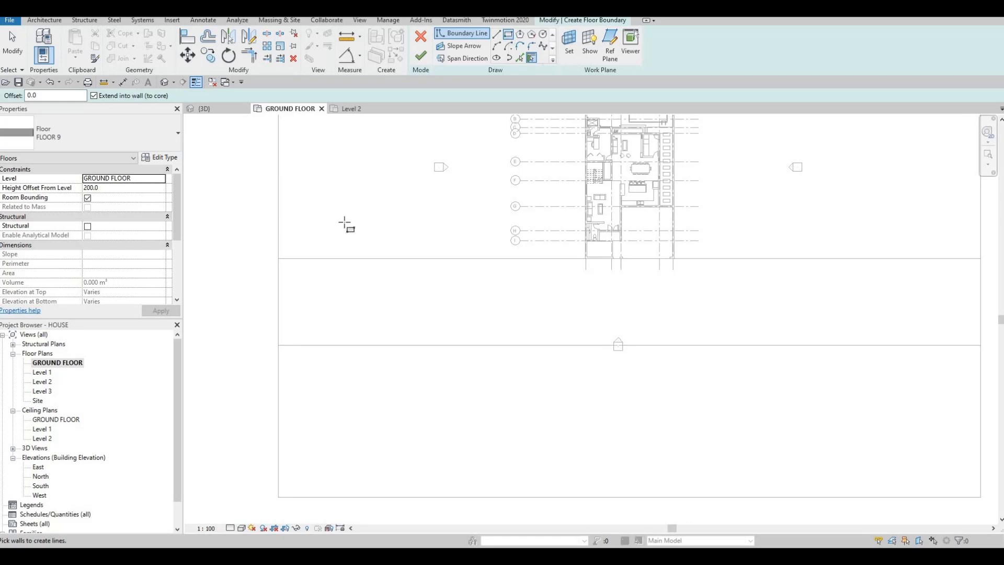
Sketch a rectangular strip about 100500 by 2160 mm along the road's house-side edge, from its west end to its east end.
key("l")
key("i")
left_click(278, 258)
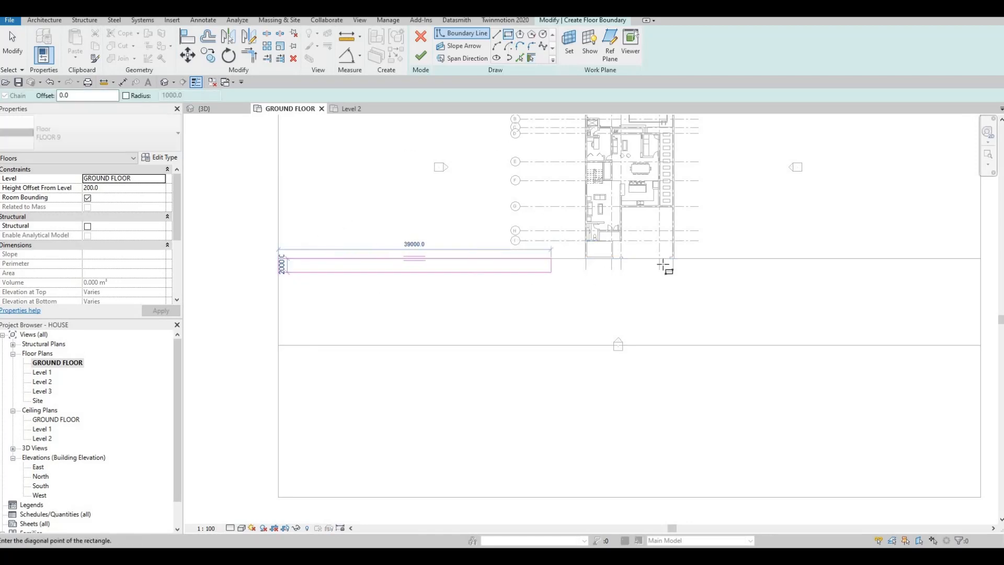
middle_click_drag(931, 273, 800, 260)
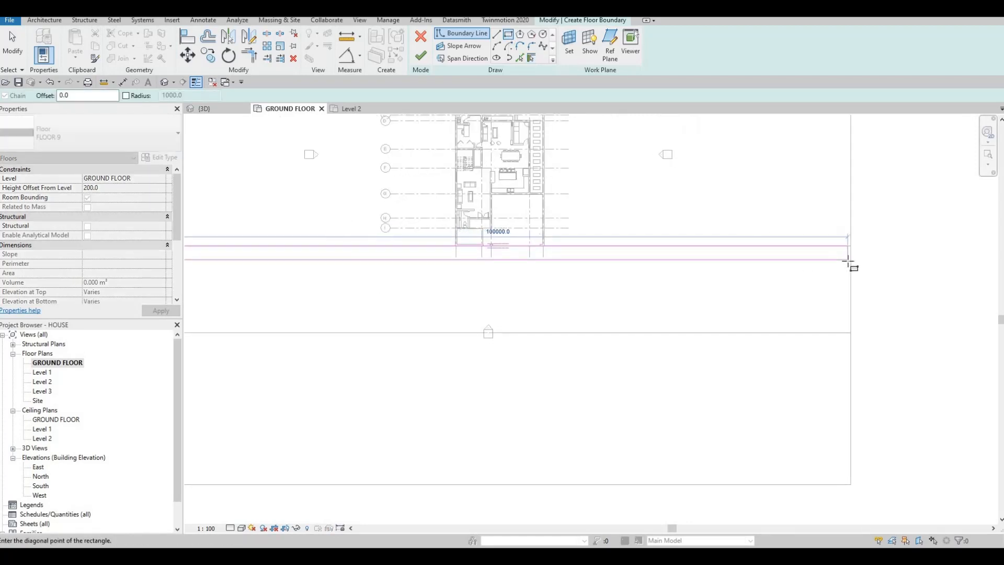
left_click(848, 264)
middle_click_drag(329, 276, 413, 267)
middle_click_drag(262, 256, 411, 273)
key("Escape")
key("Escape")
Set the width of the house-side concrete strip to 2000 mm.
scroll(390, 258, "up", 2)
left_click(390, 275)
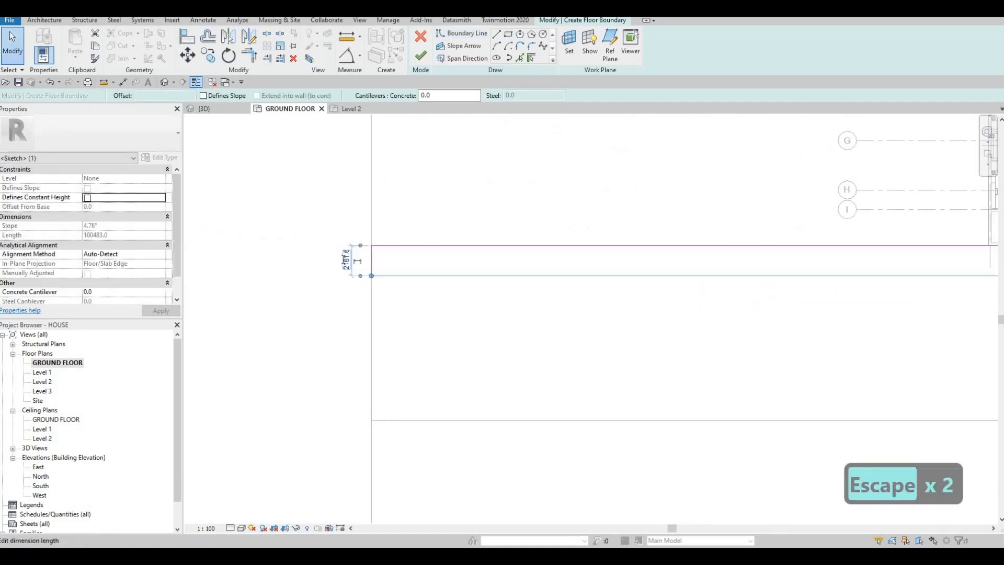
type("200")
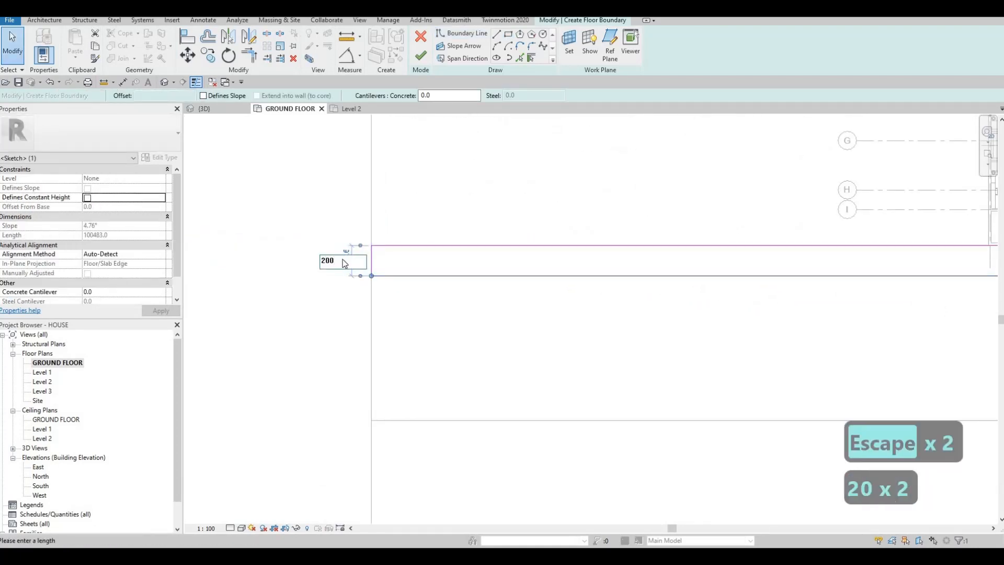
type(".0")
key("Return")
key("Escape")
key("Escape")
scroll(477, 179, "down", 4)
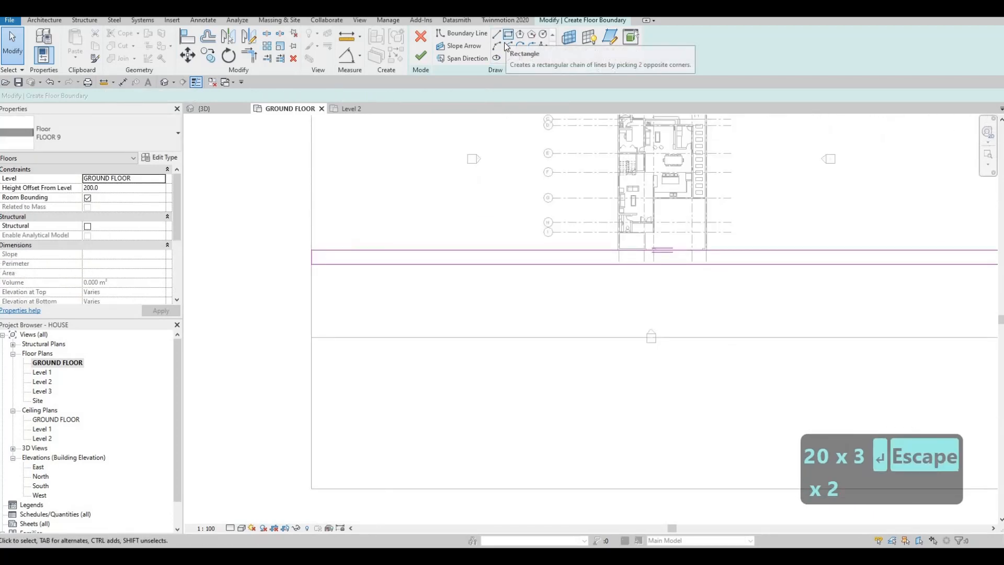
Sketch a second rectangular strip about 100500 by 2110 mm along the road's far edge, from its west end to its east end.
left_click(312, 337)
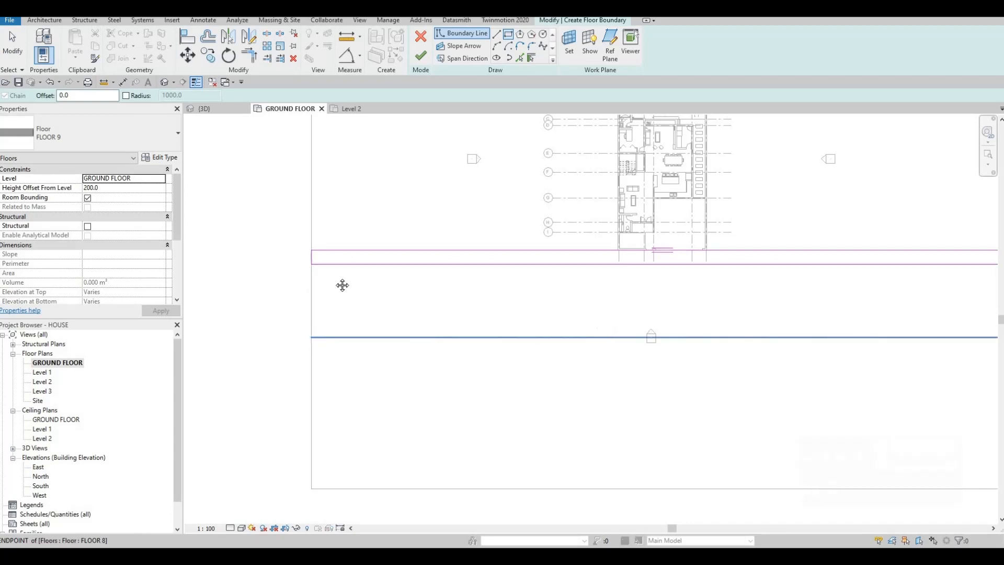
middle_click_drag(738, 279, 472, 229)
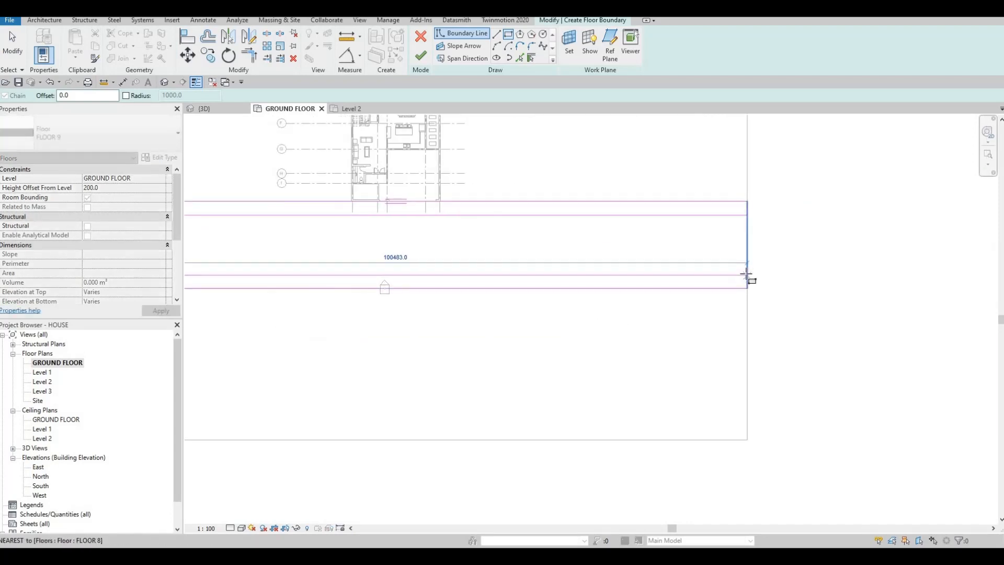
middle_click_drag(746, 275, 789, 291)
middle_click_drag(426, 311, 756, 336)
key("Escape")
key("Escape")
key("Escape")
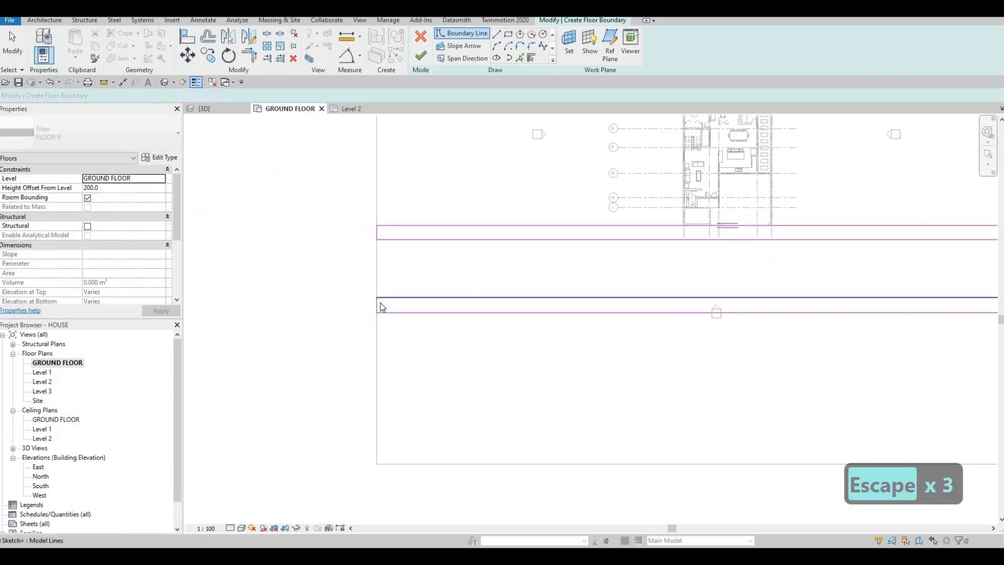
Set the width of the strip along the road's far edge to 2000 mm.
scroll(386, 287, "up", 3)
scroll(497, 286, "down", 2)
middle_click_drag(860, 267, 518, 219)
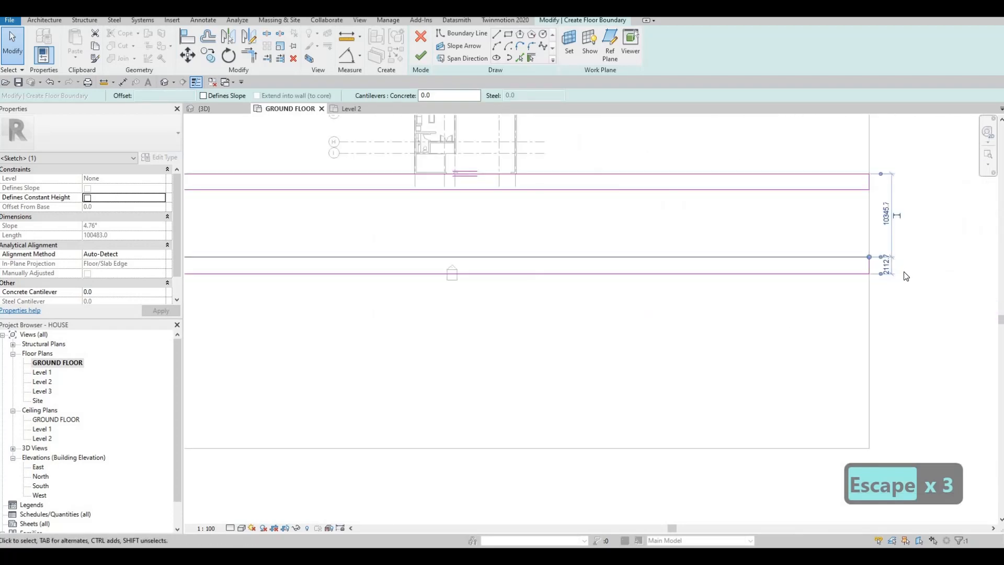
scroll(920, 270, "up", 5)
left_click(920, 268)
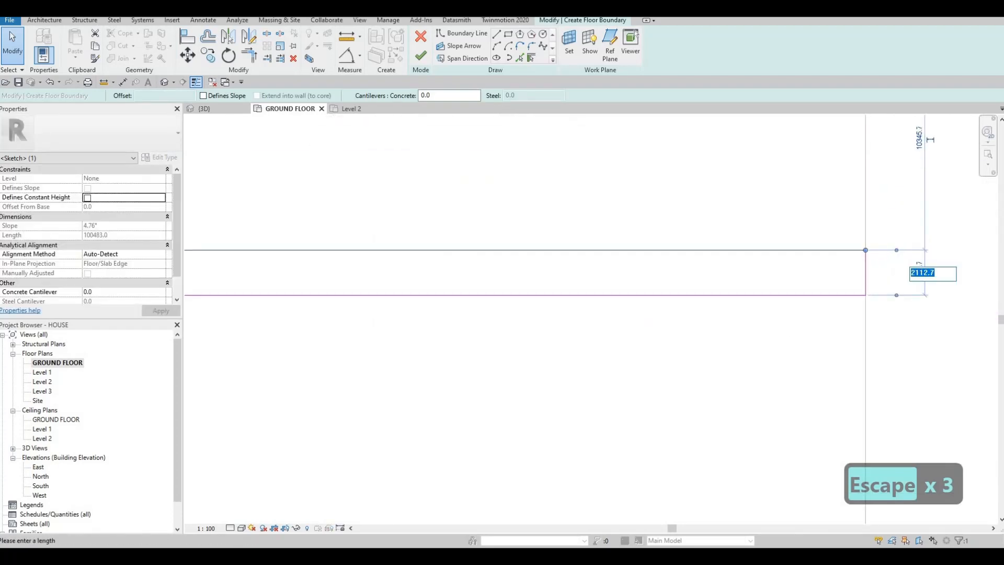
type("2000")
key("Return")
key("Escape")
key("Escape")
scroll(832, 286, "down", 2)
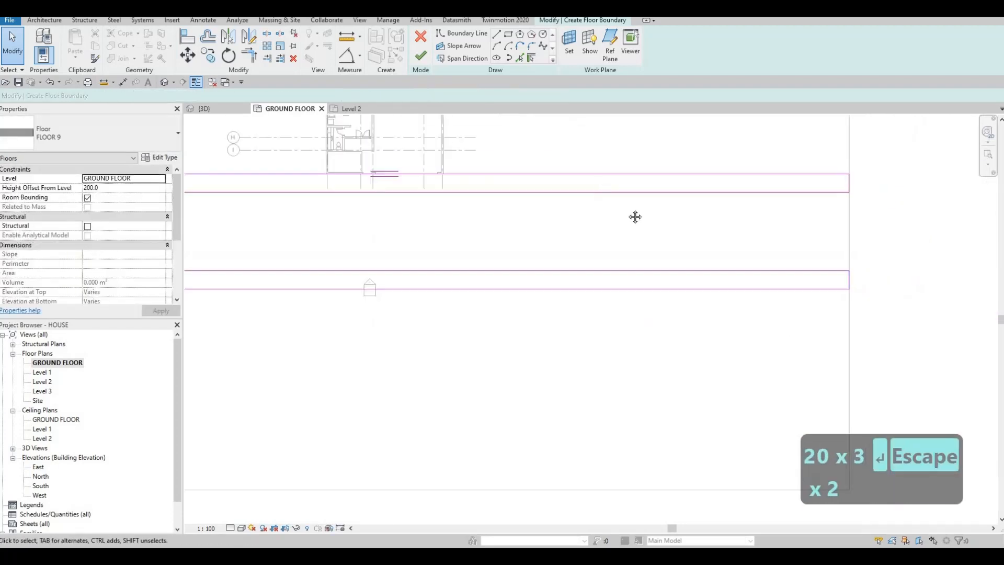
Draw a boundary line straight across the house-side strip at the west edge of the driveway opening.
scroll(822, 215, "down", 1)
middle_click_drag(634, 216, 634, 244)
scroll(581, 205, "up", 2)
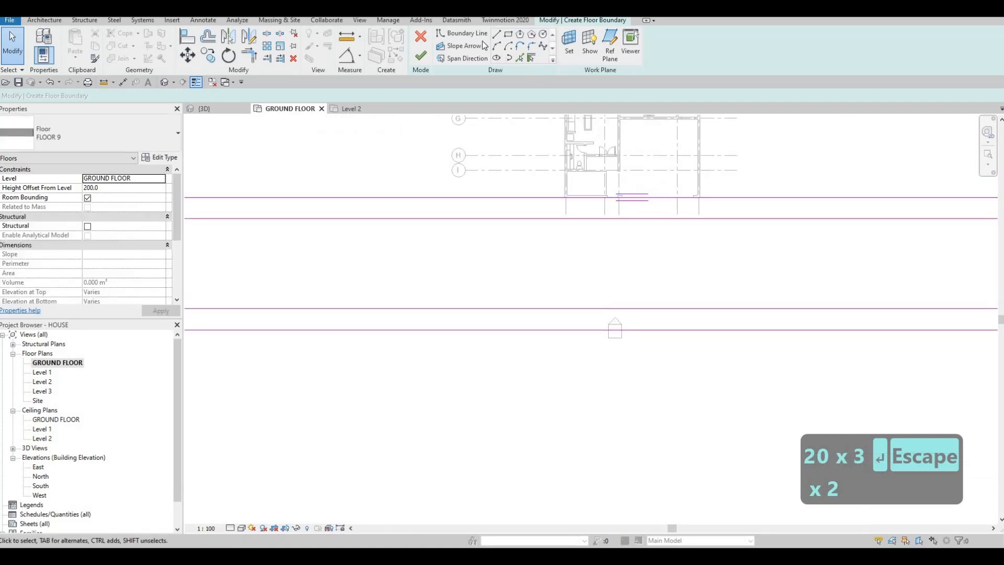
key("Escape")
key("Escape")
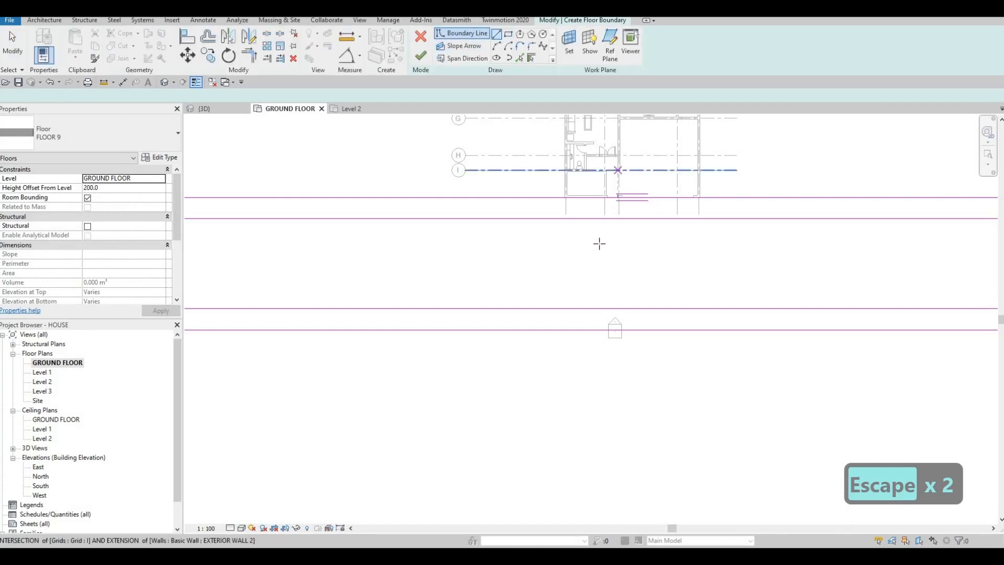
scroll(598, 240, "up", 2)
scroll(587, 205, "up", 3)
left_click(590, 199)
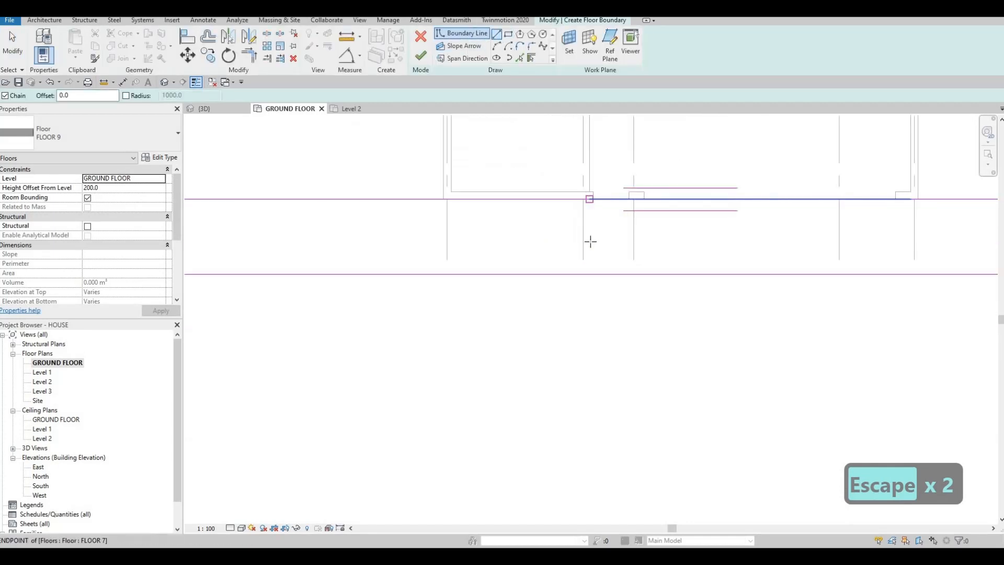
left_click(589, 273)
key("Escape")
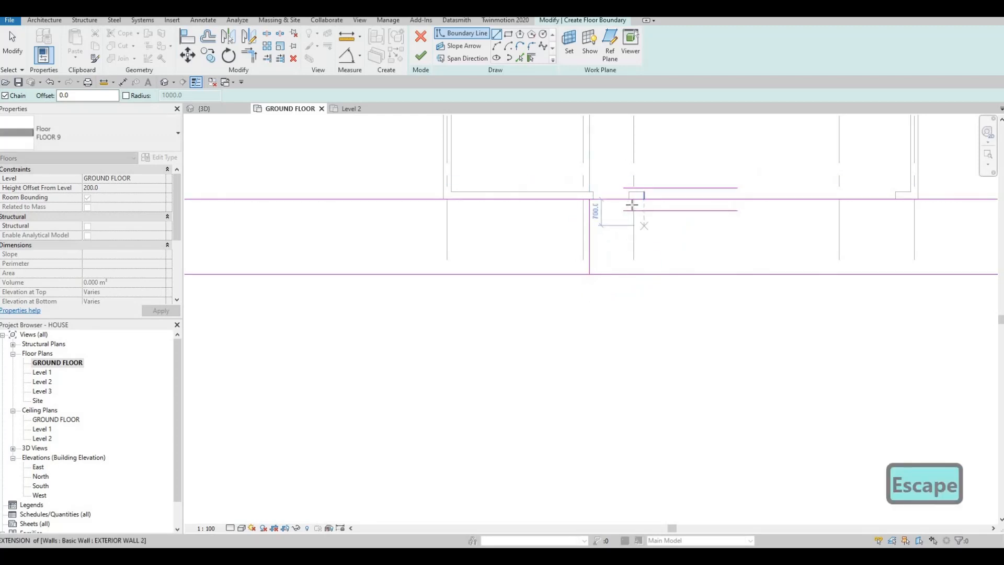
Draw a second boundary line across the house-side strip at the east edge of the driveway opening.
scroll(630, 198, "up", 2)
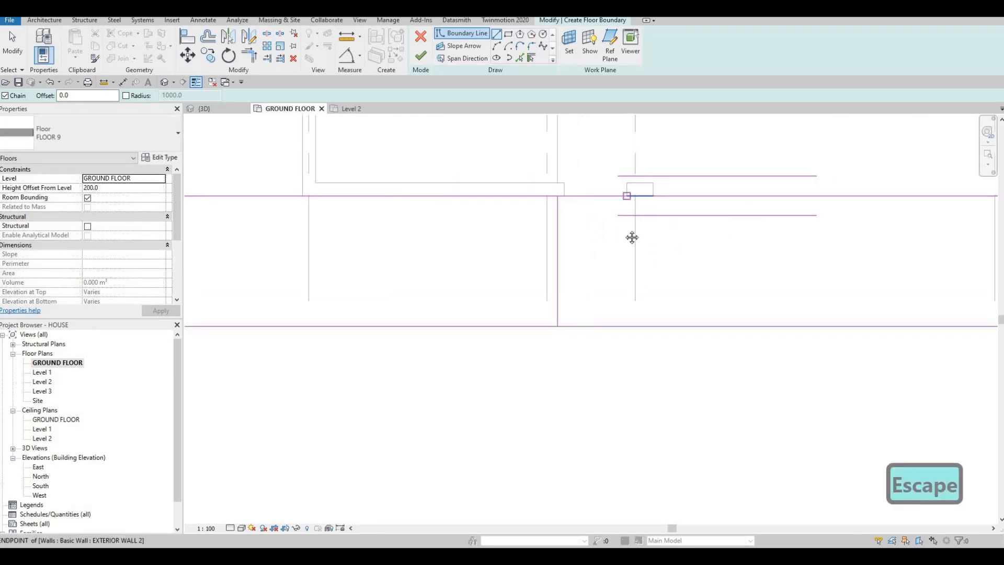
scroll(633, 210, "down", 4)
scroll(797, 206, "up", 2)
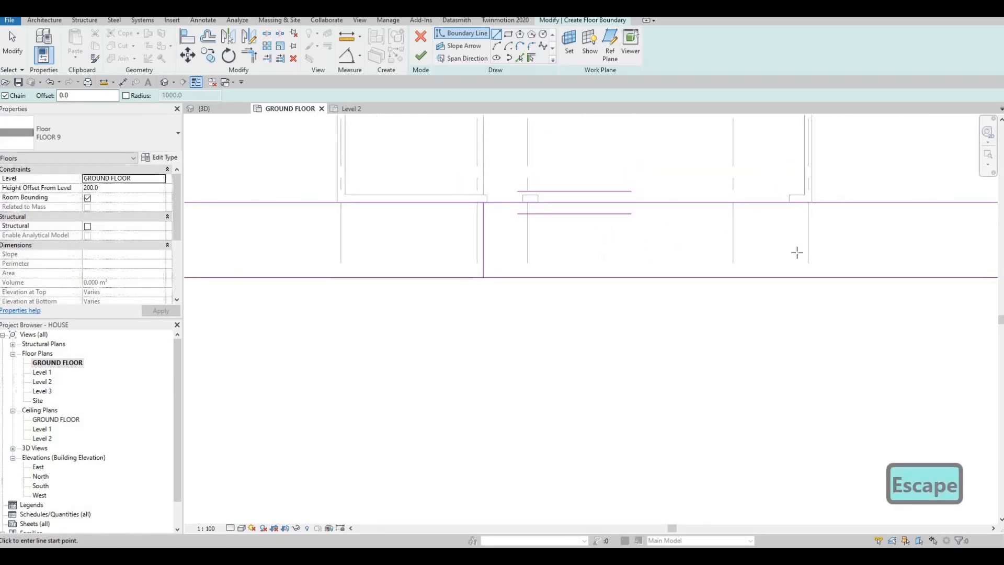
left_click(793, 203)
left_click(793, 277)
key("Escape")
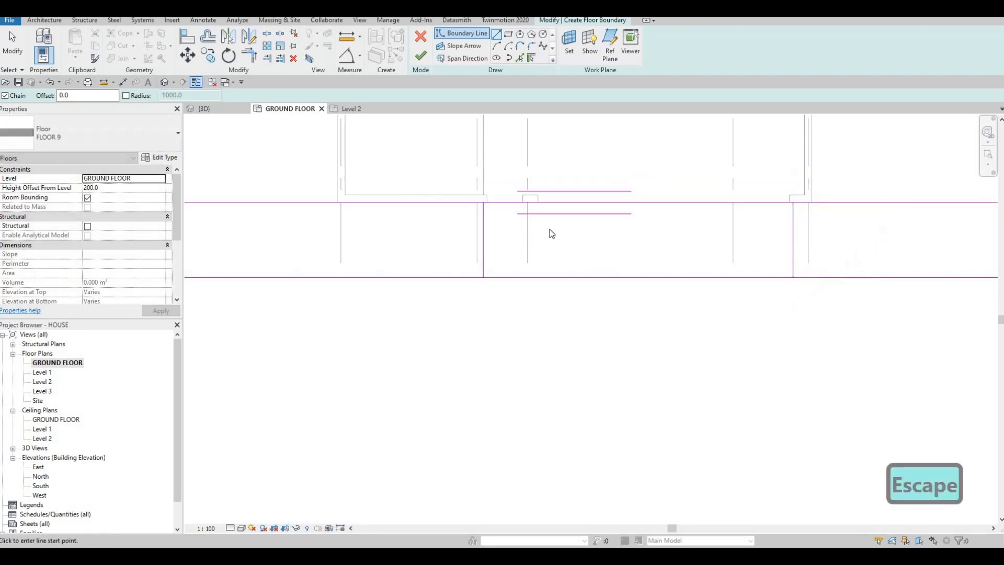
key("Escape")
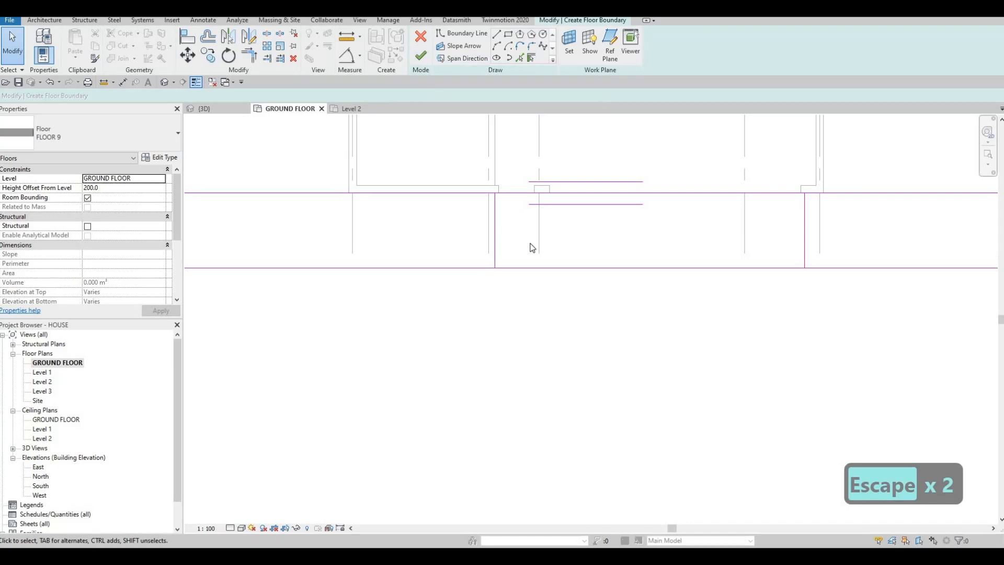
key("Escape")
key("Escape")
key("Escape")
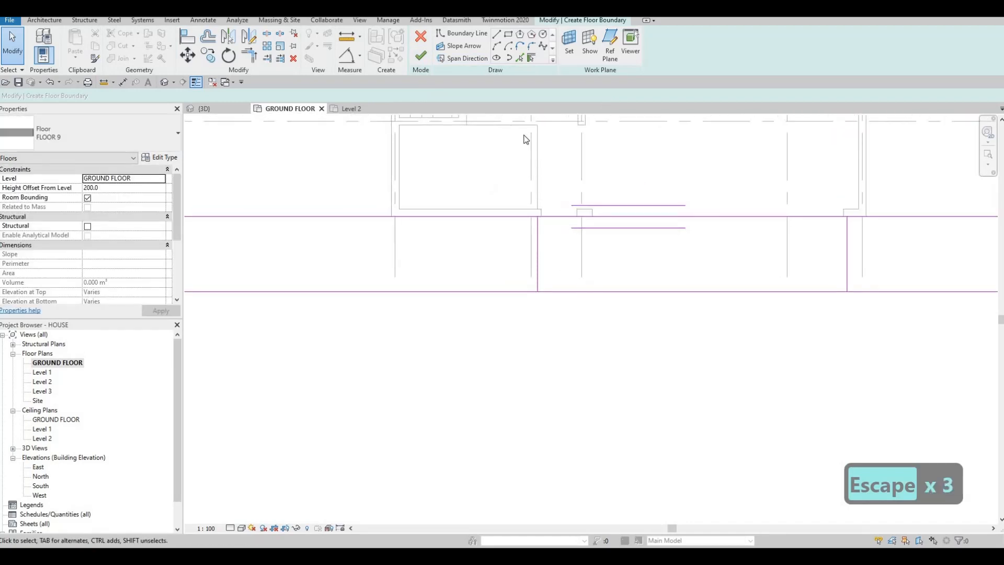
Split both long edges of the house-side strip between the two cross lines at the driveway.
key("s")
key("l")
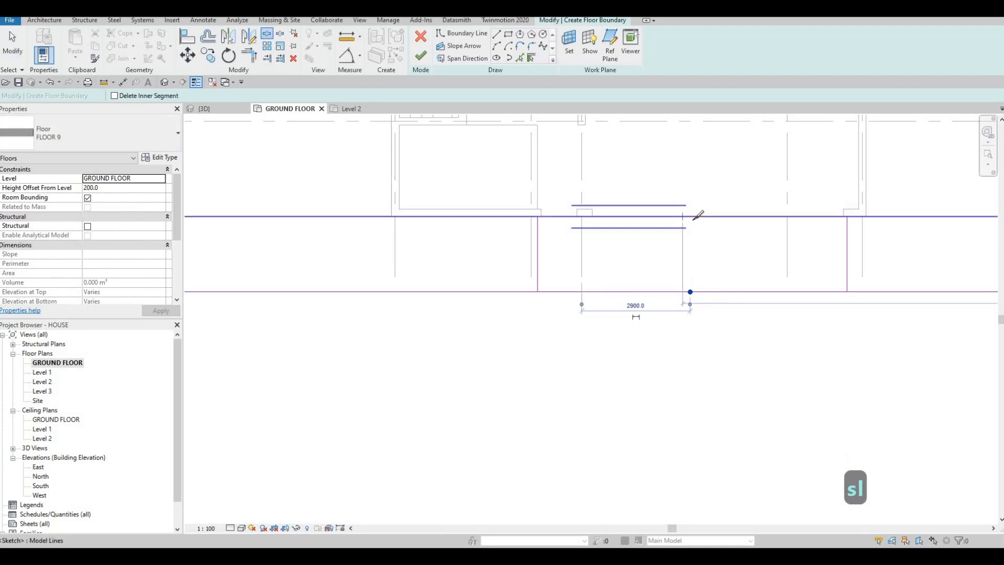
left_click(688, 216)
key("Escape")
key("Escape")
Trim the split strip edges back to the two cross lines, leaving a gap for the driveway.
key("t")
key("r")
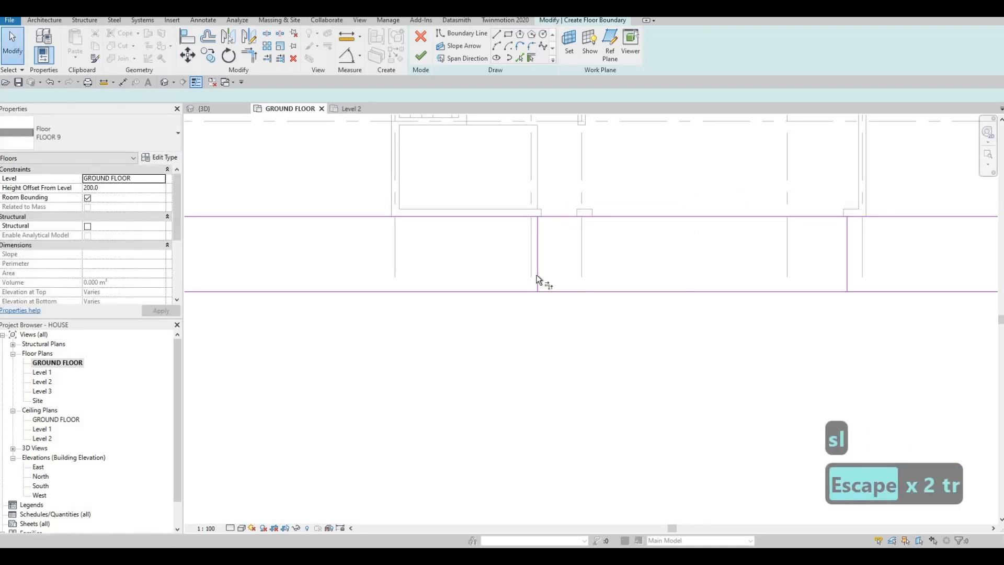
left_click(528, 291)
left_click(537, 240)
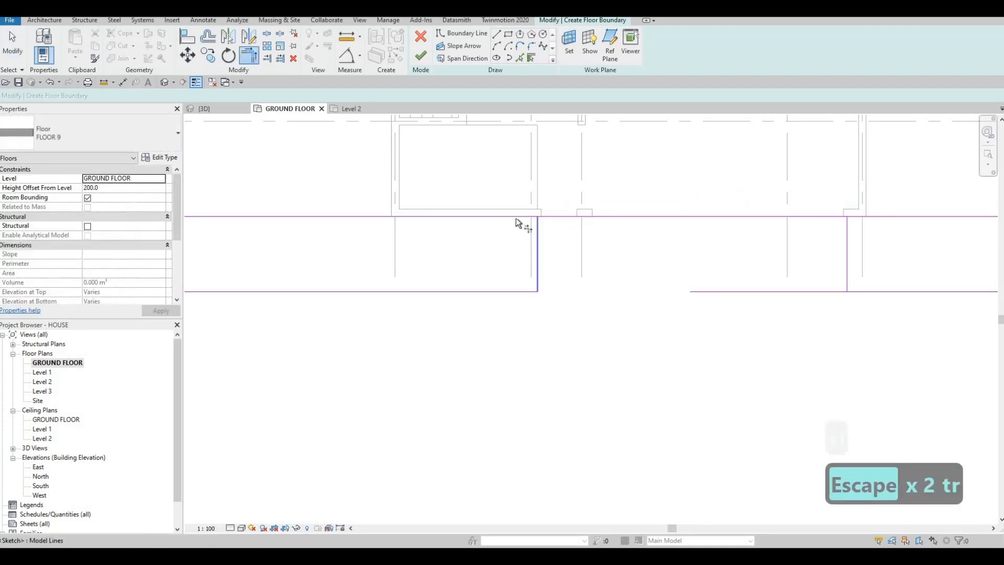
left_click(515, 217)
left_click(847, 245)
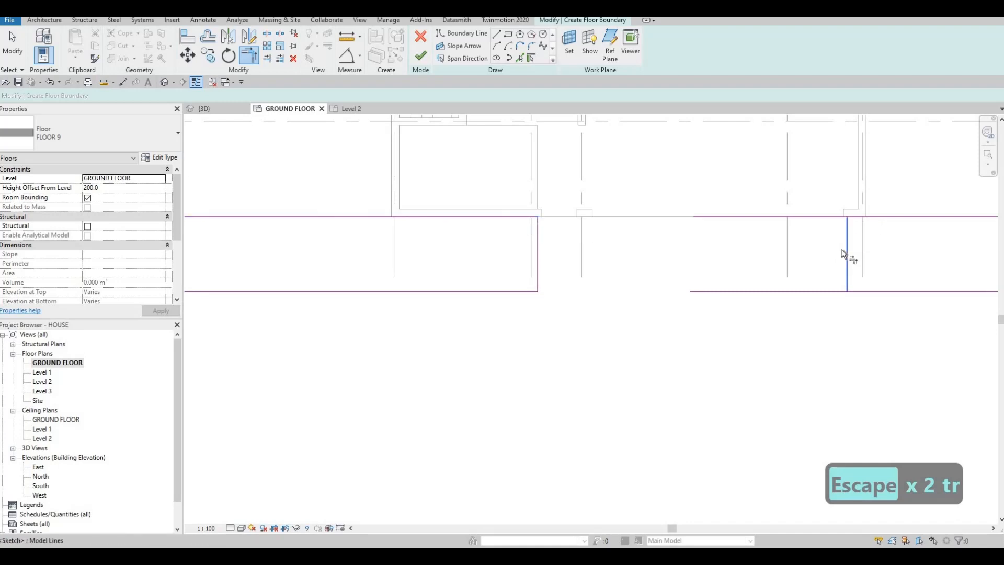
left_click(864, 216)
left_click(846, 251)
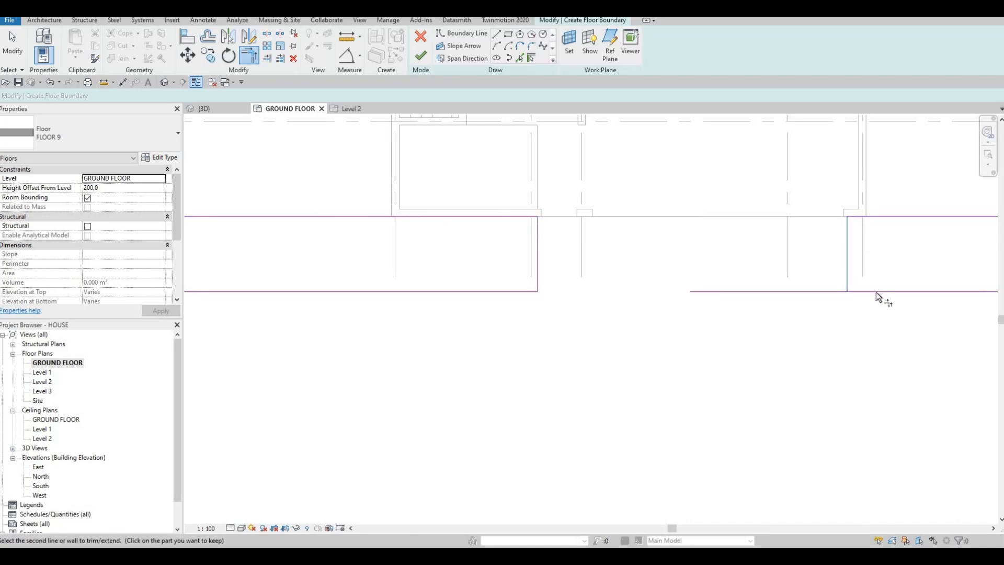
left_click(877, 291)
left_click(863, 291)
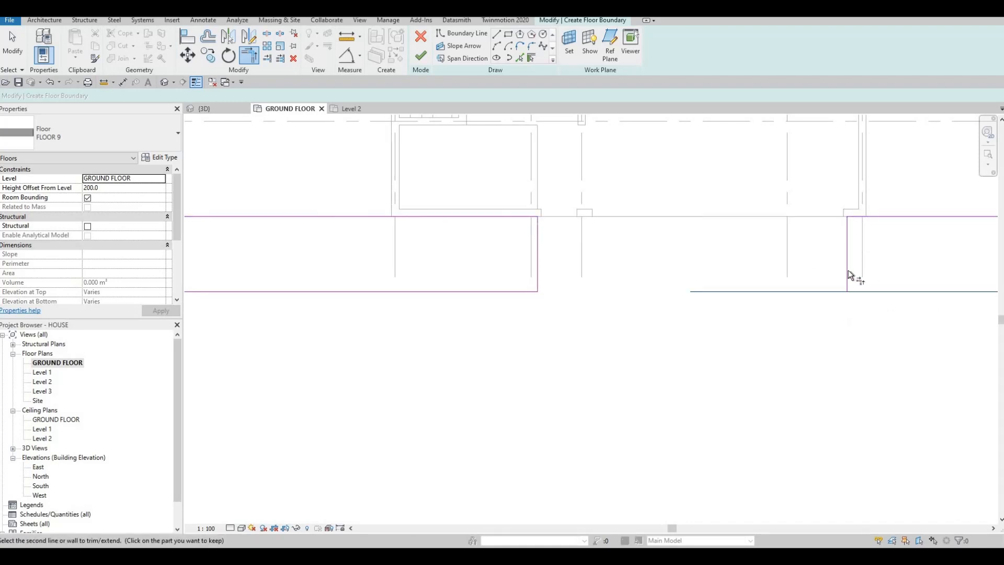
left_click(864, 292)
key("Escape")
key("Escape")
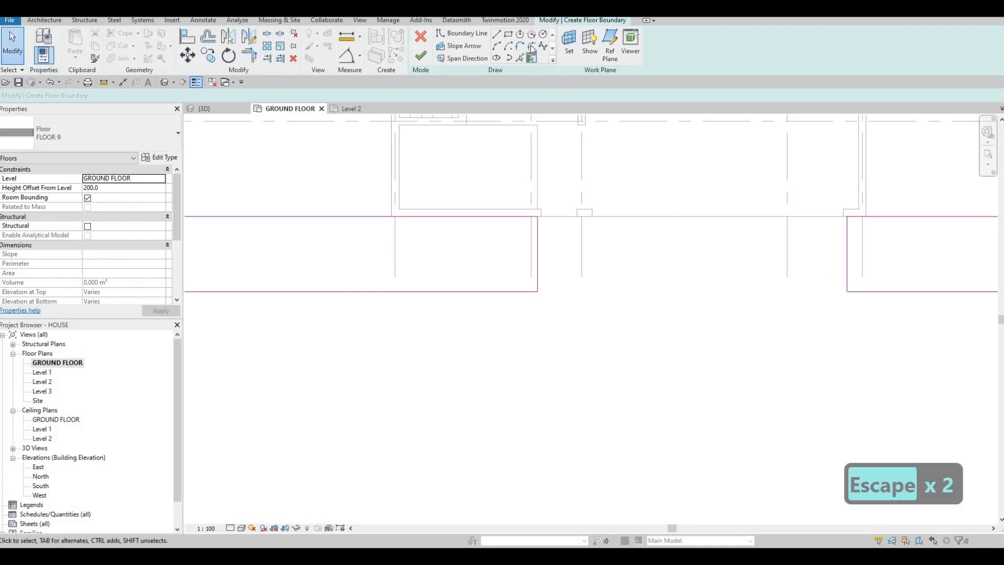
Round the road-side corners on both sides of the driveway gap with fillet arcs of about 1000 mm radius and finish the floor sketch.
left_click(532, 47)
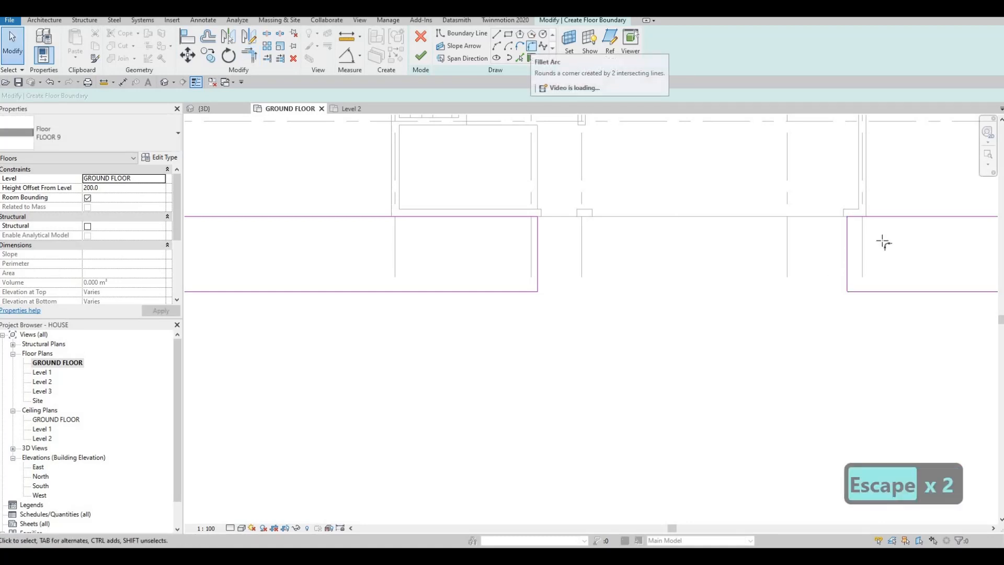
left_click(858, 283)
left_click(860, 287)
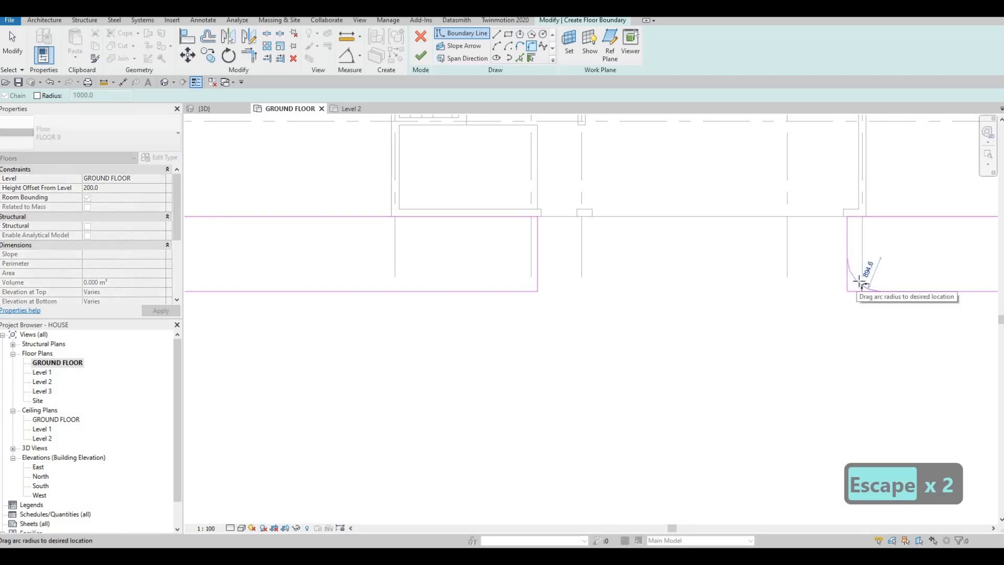
left_click(683, 260)
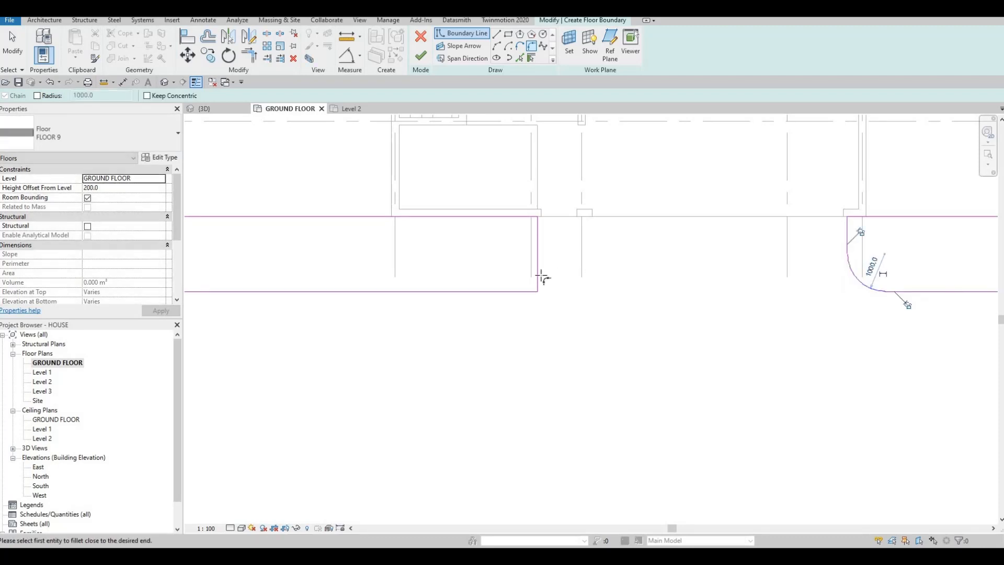
left_click(529, 285)
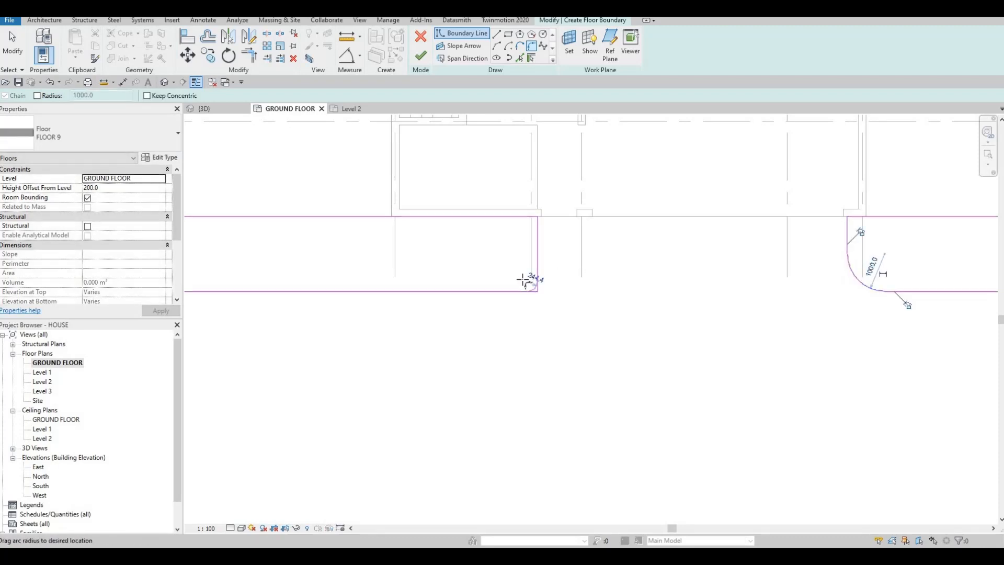
left_click(526, 282)
left_click(616, 262)
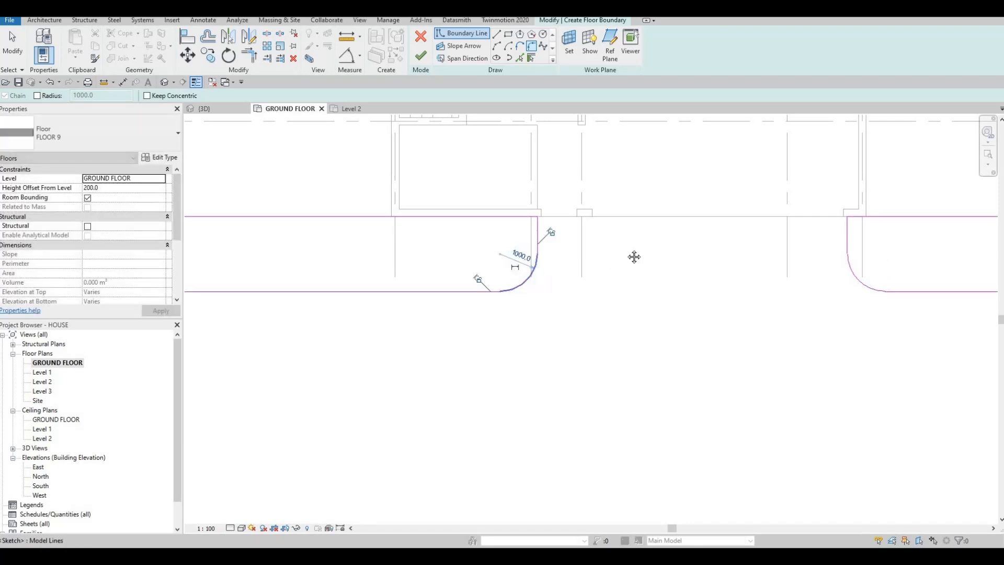
key("Escape")
middle_click_drag(666, 199, 630, 190)
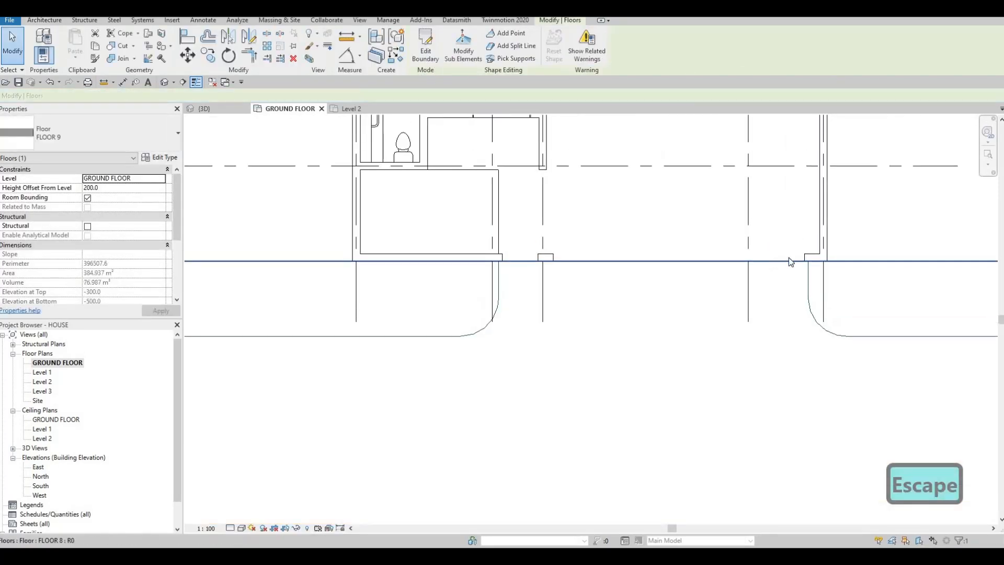
In the 3D view, set the new FLOOR 9 strips' height offset from level to 400.
key("Escape")
key("Escape")
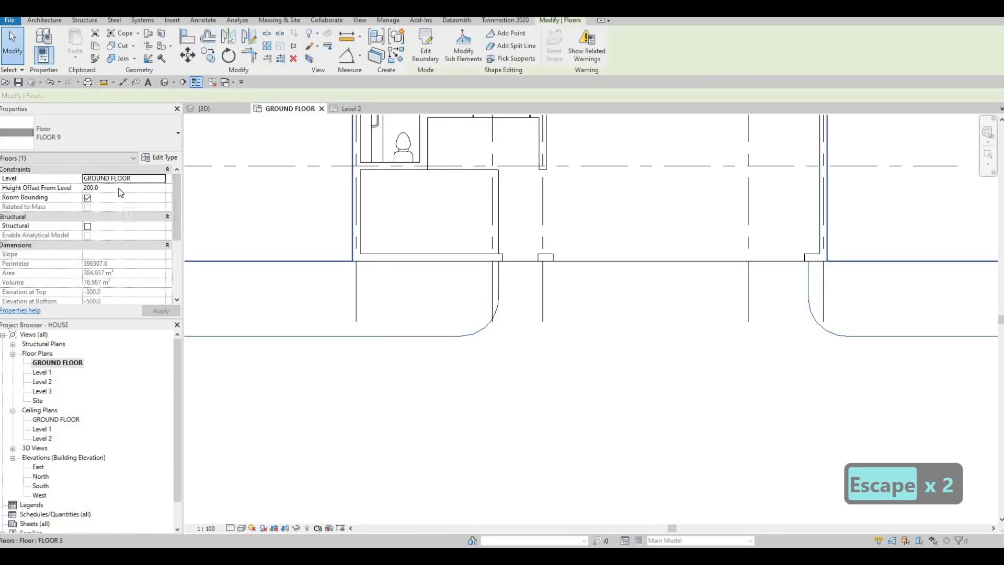
left_click(200, 109)
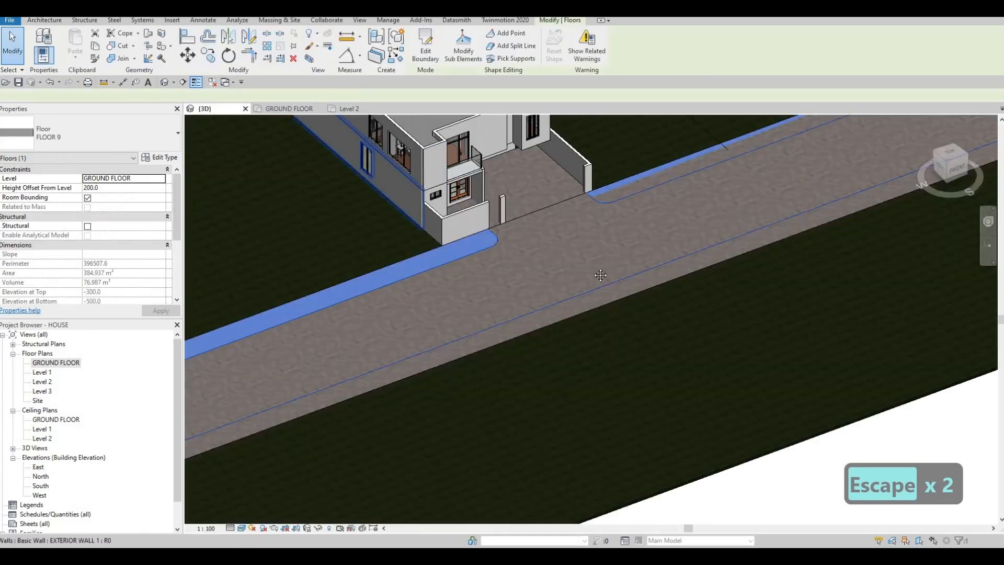
middle_click_drag(627, 250, 365, 220, "shift")
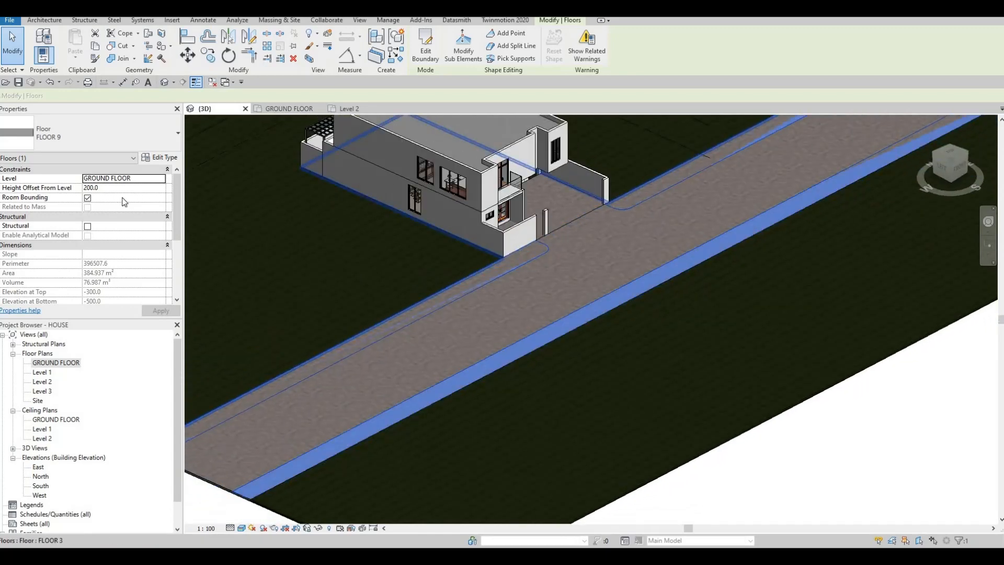
key("Tab")
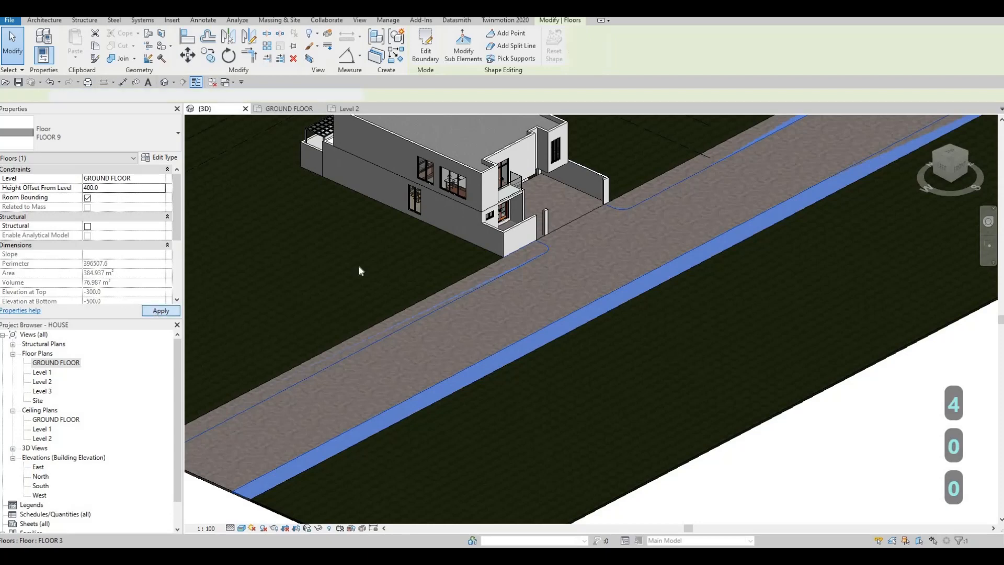
In the GROUND FLOOR plan, lengthen the short wall stub at the right side of the driveway opening to 1200 mm.
key("Escape")
key("Escape")
scroll(577, 230, "up", 2)
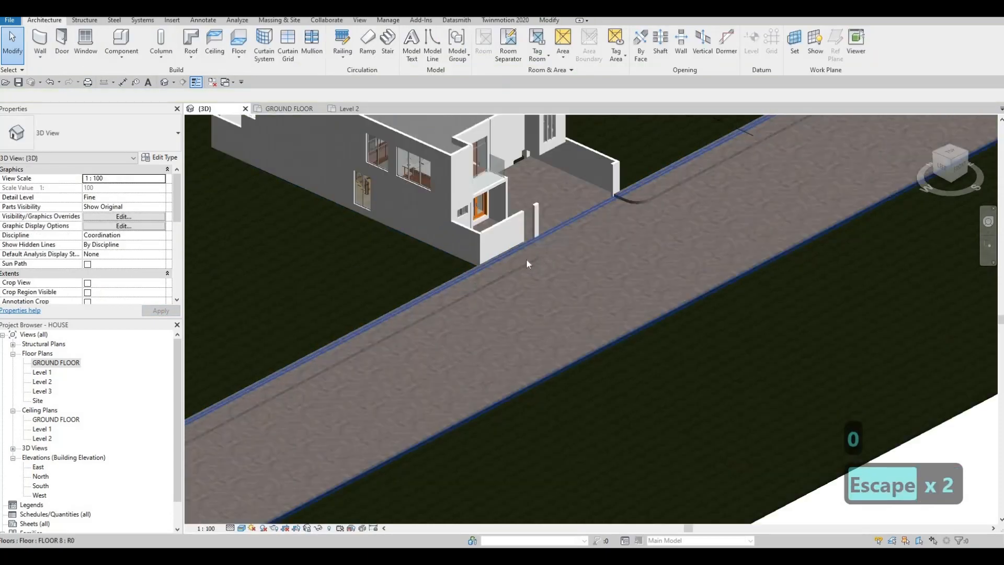
scroll(526, 258, "up", 3)
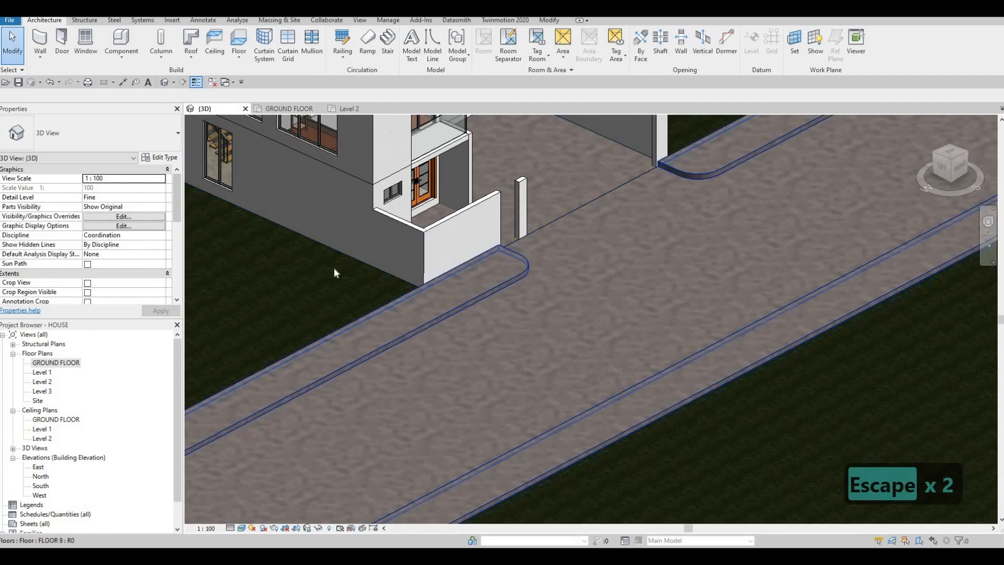
double_click(46, 363)
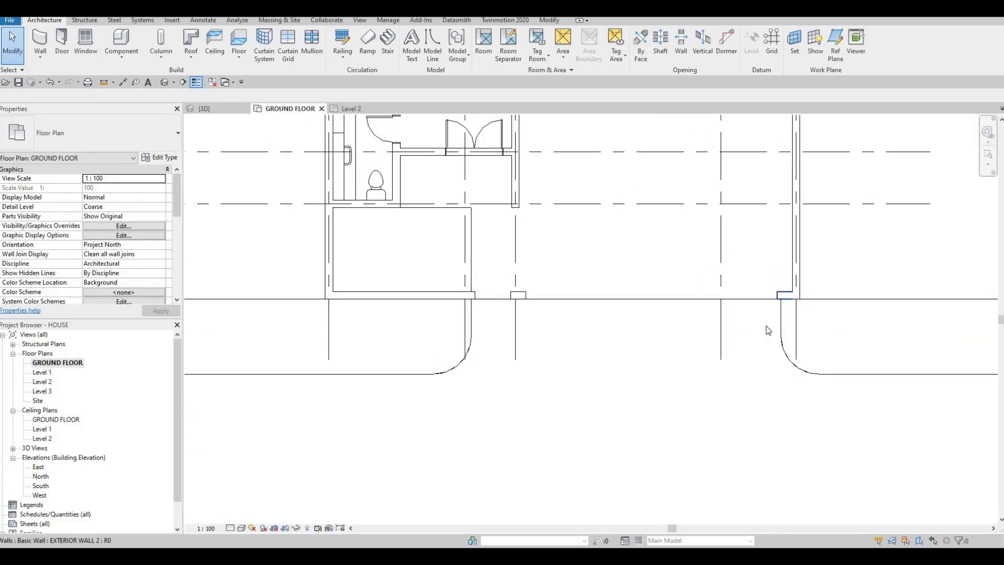
key("Escape")
middle_click_drag(767, 325, 760, 334)
scroll(760, 334, "up", 1)
left_click(761, 332)
left_click_drag(756, 331, 728, 333)
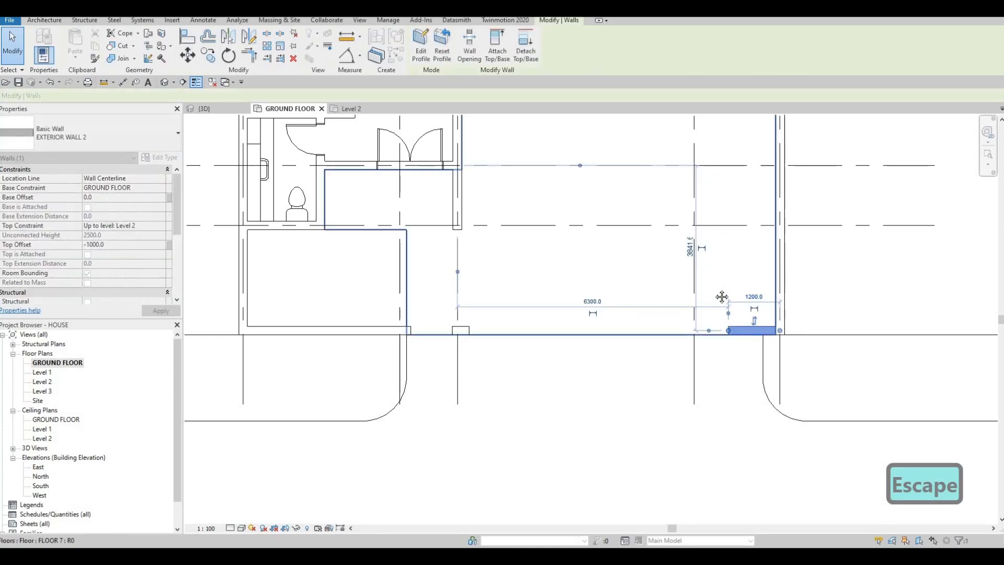
scroll(722, 296, "down", 2)
key("Escape")
key("Escape")
scroll(721, 335, "down", 1)
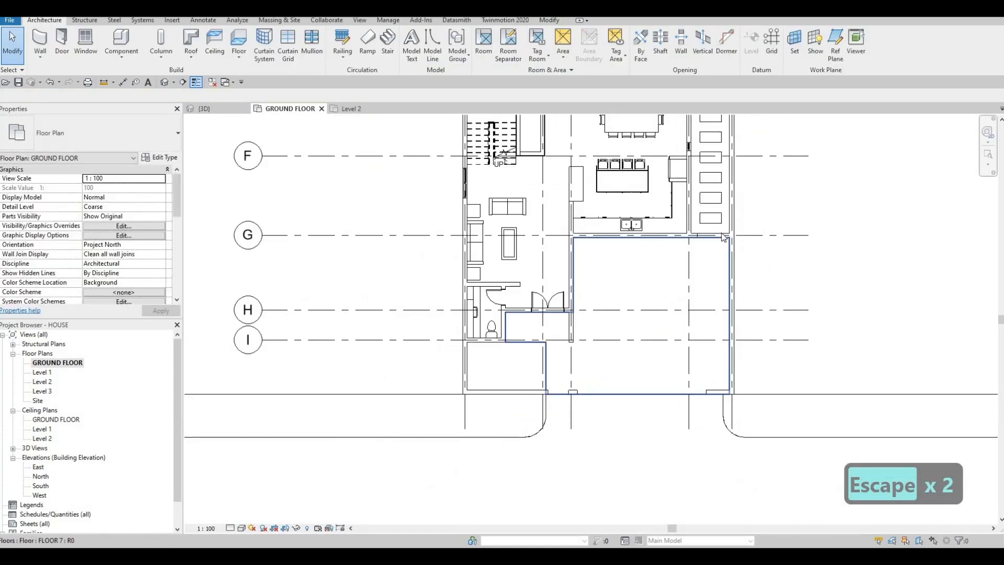
Edit the FLOOR 7 driveway boundary, drawing a line 800 mm inward from the side wall and about 5840 mm down to the front wall stub.
scroll(732, 241, "up", 3)
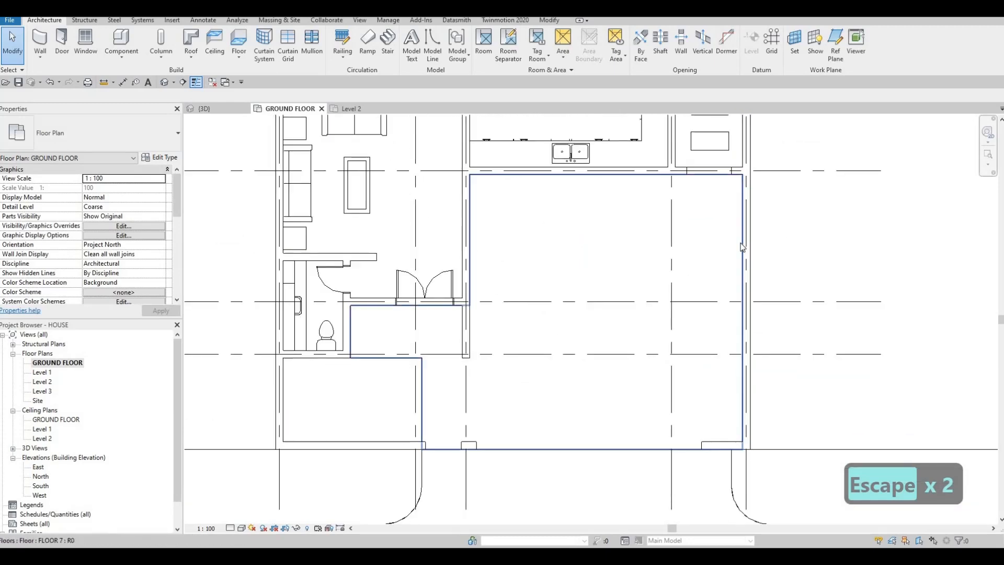
left_click(743, 246)
key("Escape")
left_click(743, 248)
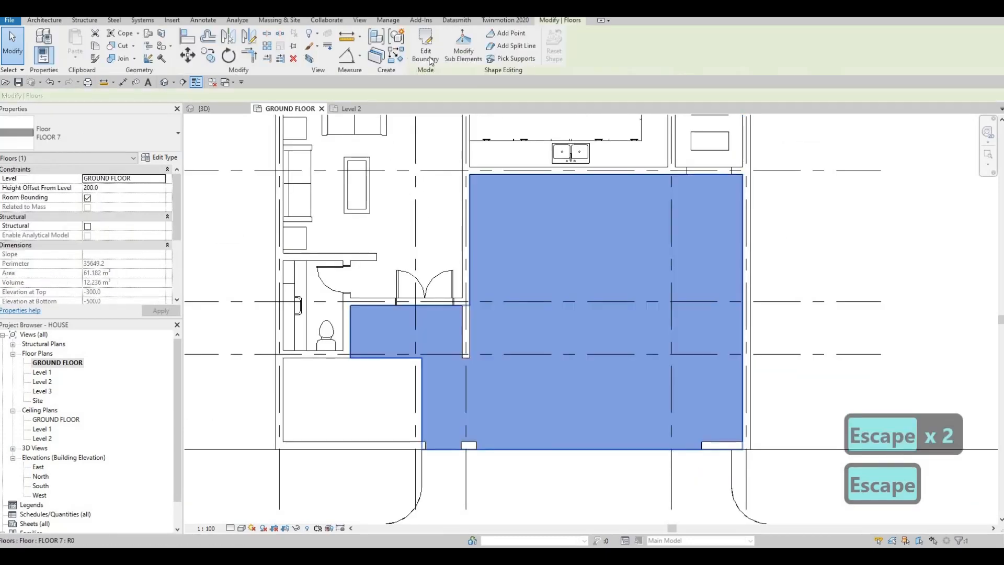
double_click(691, 269)
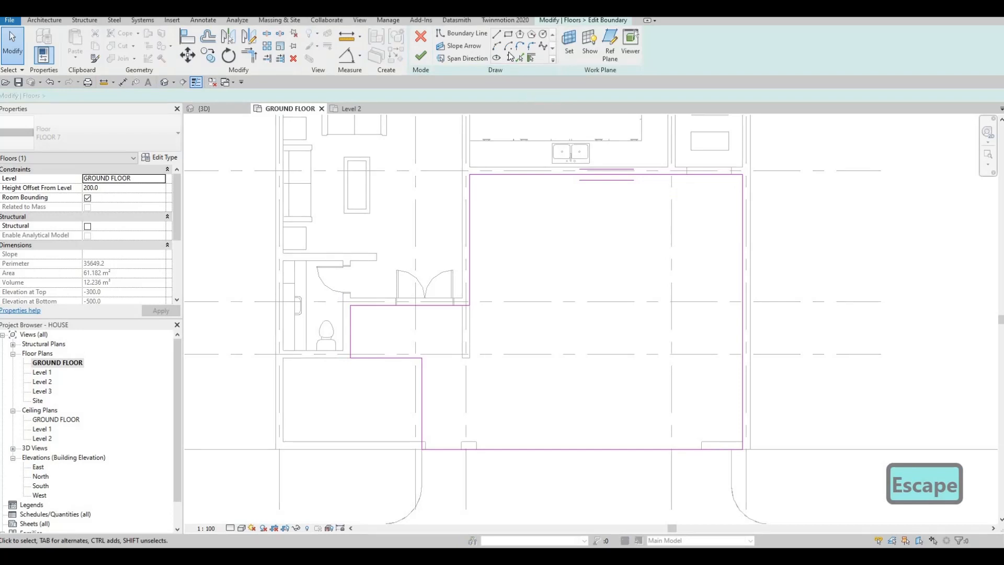
left_click(743, 223)
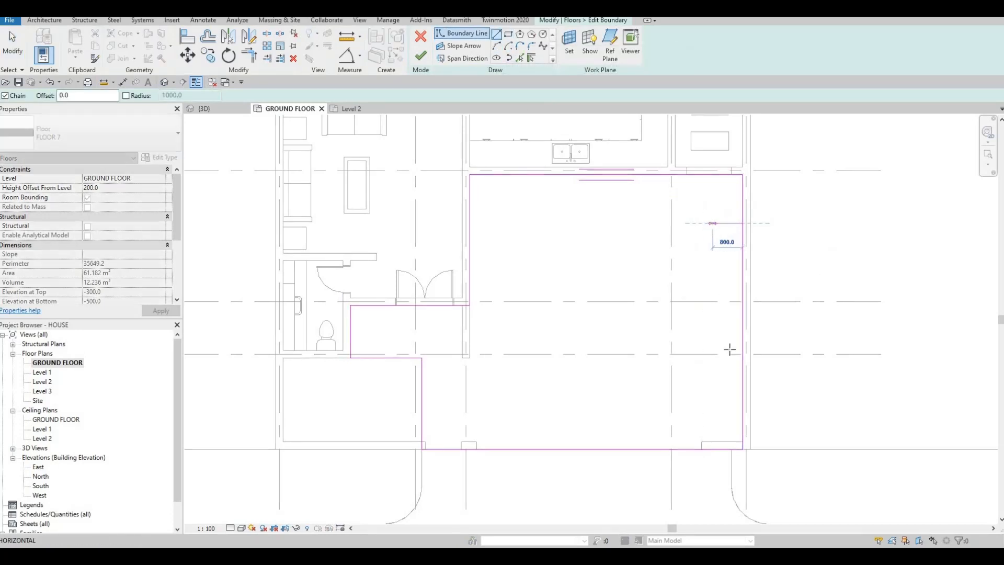
left_click(713, 439)
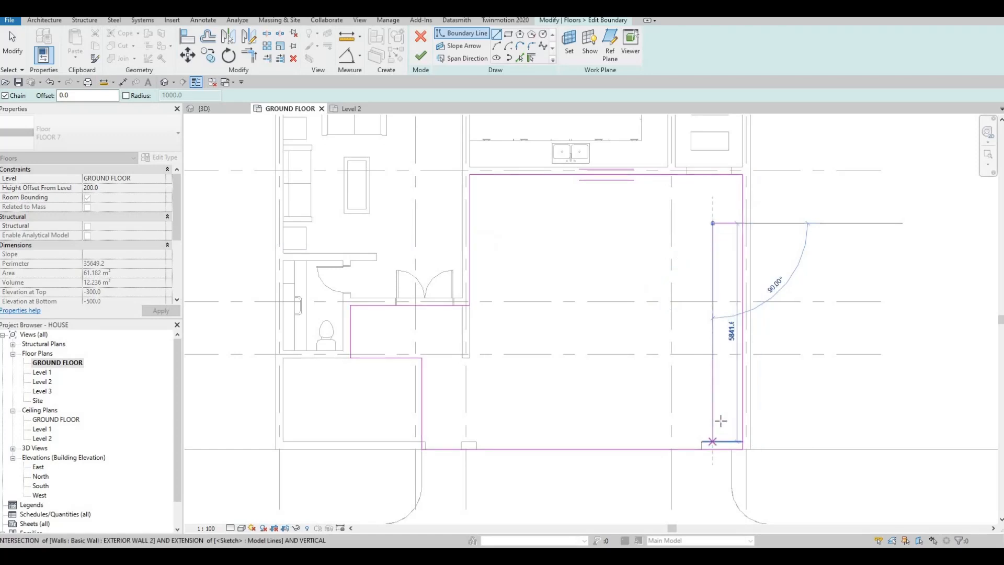
key("Escape")
key("Escape")
key("Escape")
Trim the driveway boundary to the new lines so the strip along the side wall is cut out, and finish the boundary edit.
key("t")
key("r")
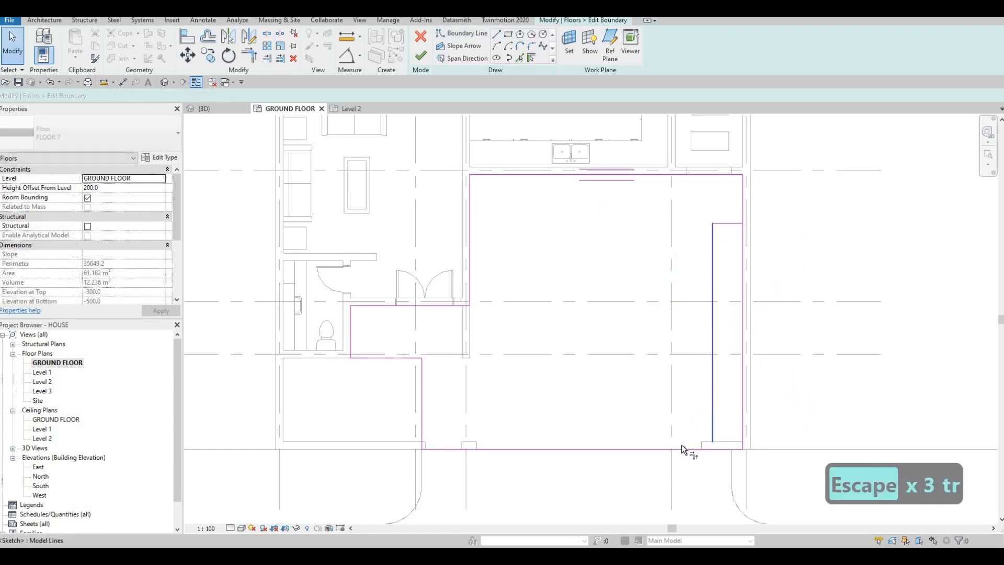
left_click(682, 450)
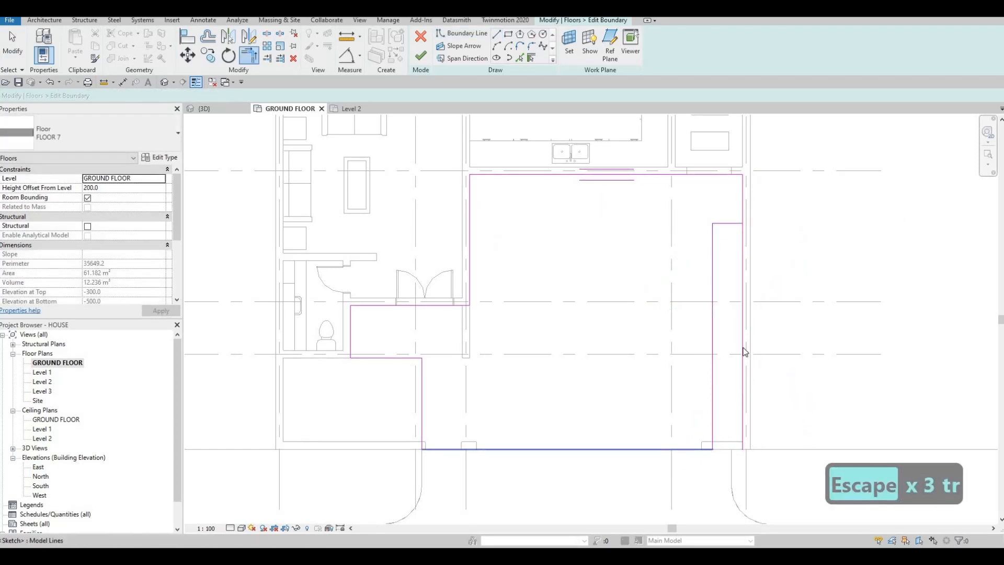
key("Escape")
key("Escape")
key("t")
key("r")
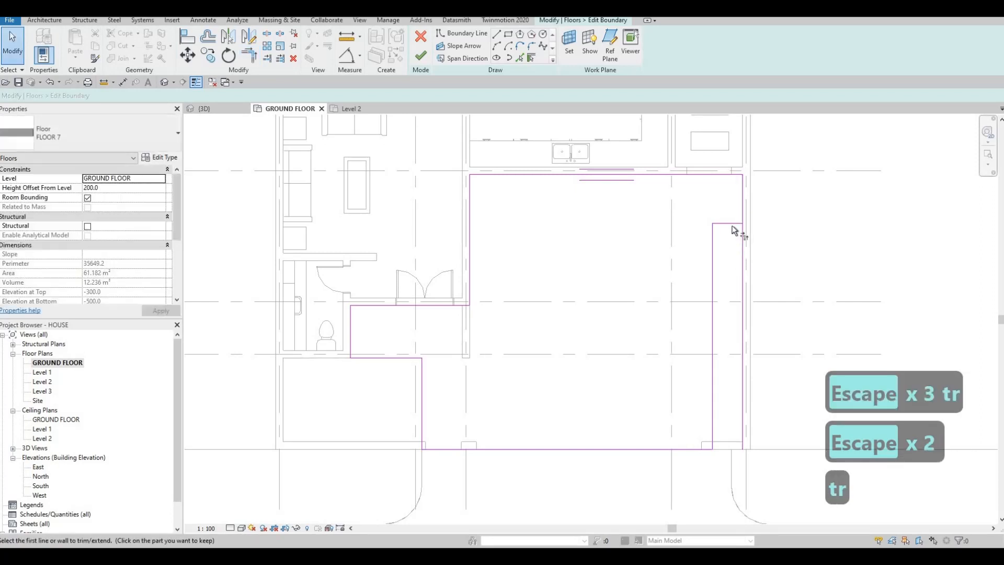
key("Escape")
key("Escape")
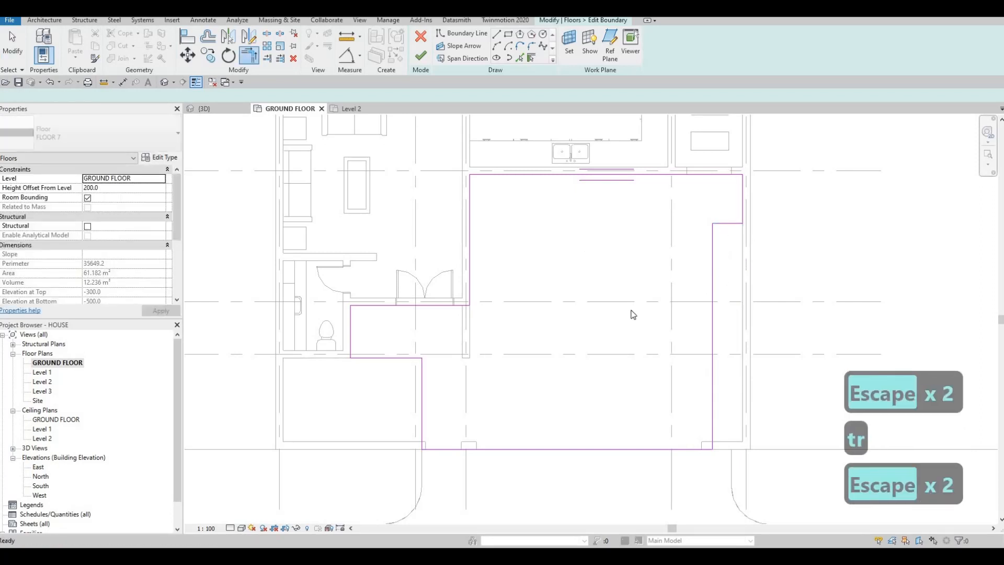
left_click(421, 61)
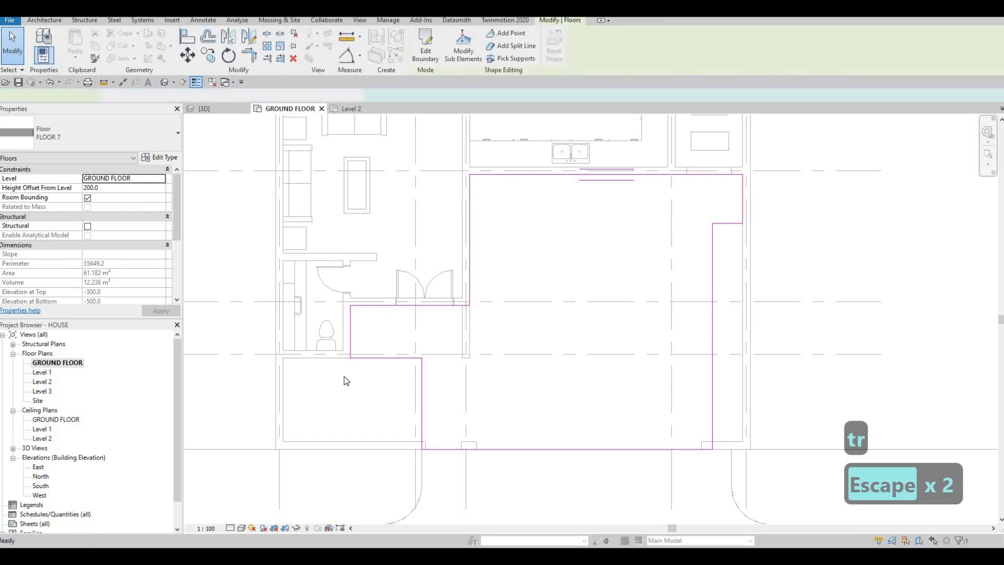
key("Escape")
key("Escape")
Create a floor like the front garden's FLOOR 3, sketched as a rectangle filling the 800 mm strip beside the driveway's side wall.
left_click(344, 376)
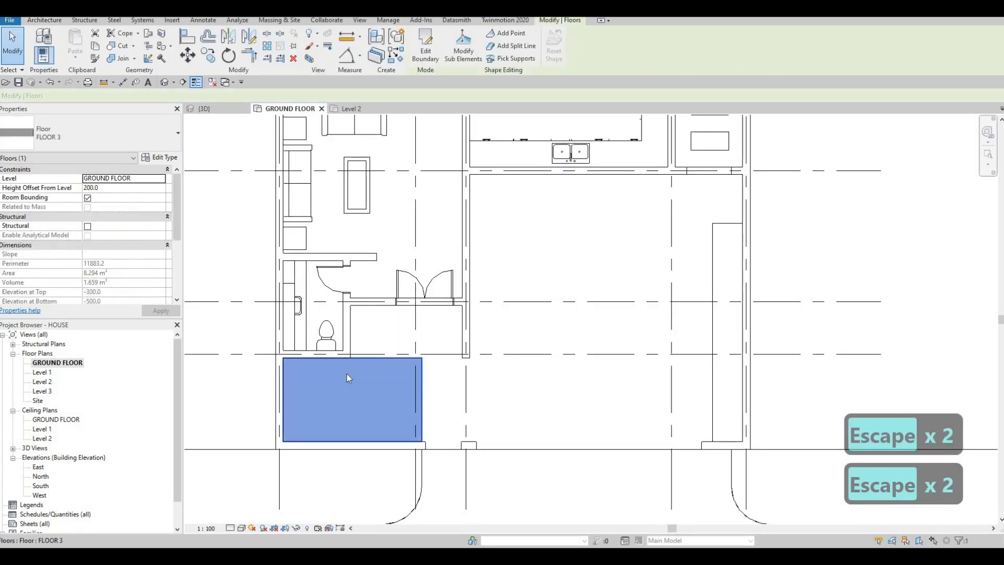
key("c")
key("s")
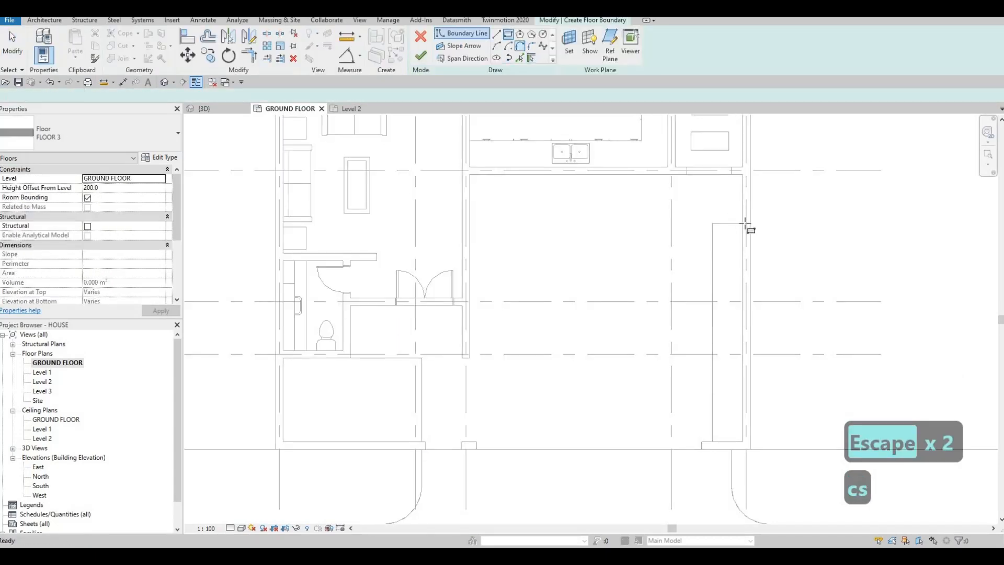
left_click(742, 223)
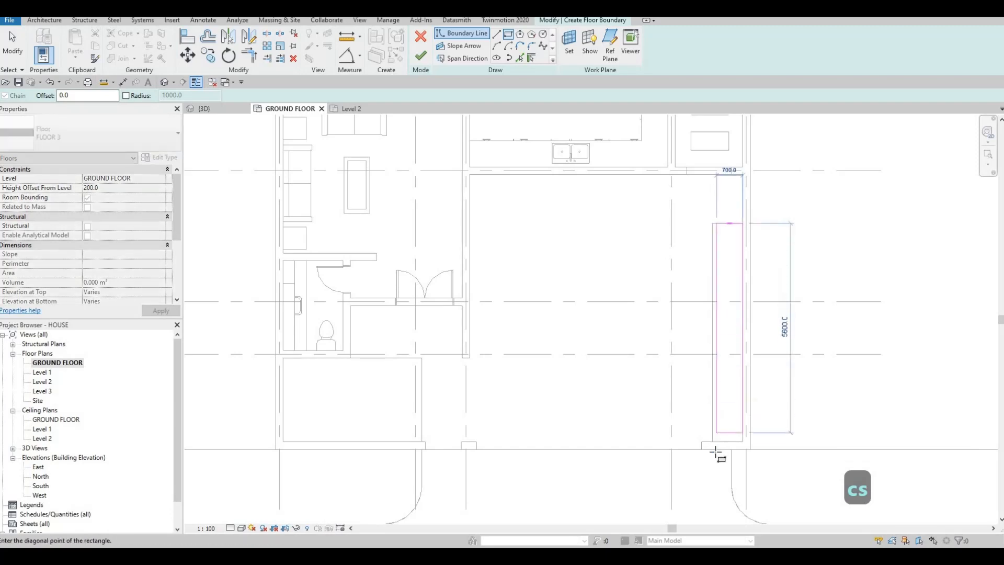
left_click(712, 449)
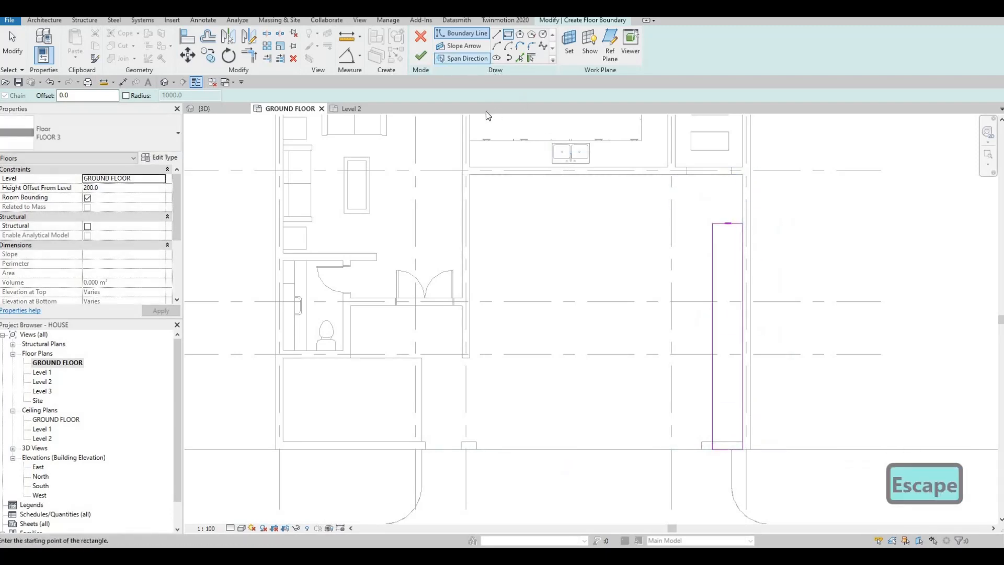
key("Escape")
key("Escape")
Examine the driveway, the new grass strip and the raised road-edge strips in the 3D view and the ground floor plan.
left_click(207, 108)
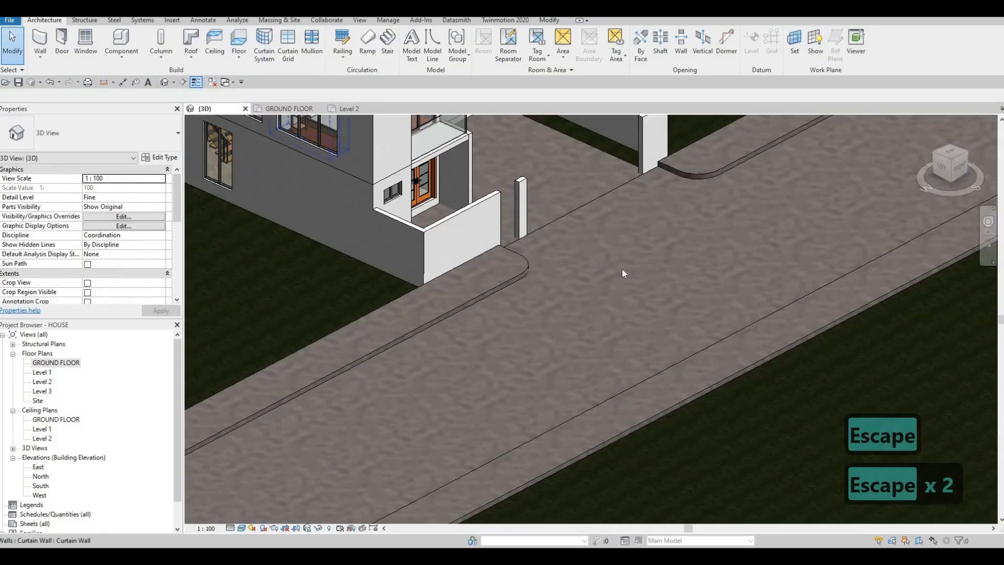
key("Escape")
middle_click_drag(622, 268, 674, 250, "shift")
scroll(717, 278, "up", 5)
middle_click_drag(679, 327, 570, 319, "shift")
scroll(636, 335, "down", 3)
middle_click_drag(739, 172, 672, 246)
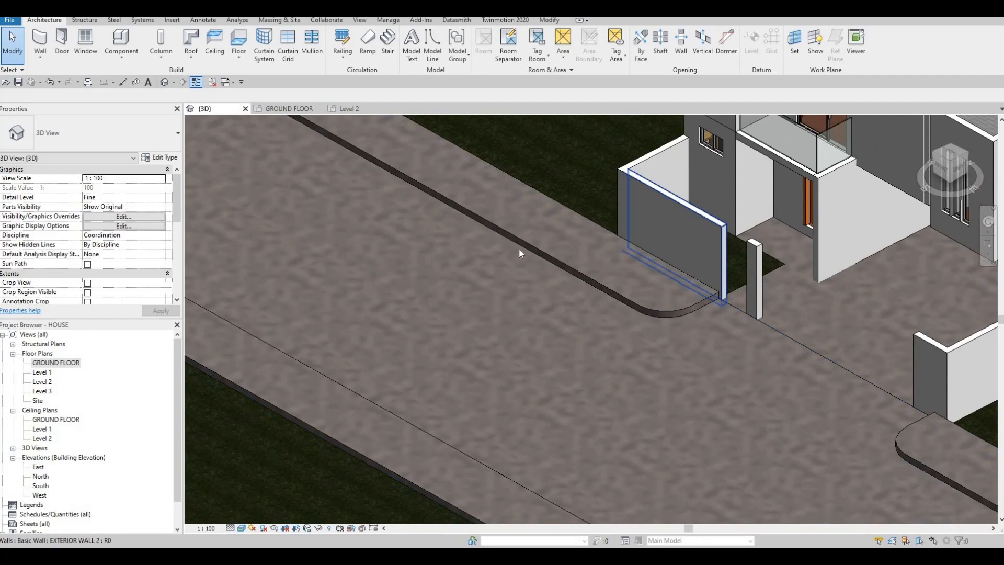
middle_click_drag(627, 201, 482, 217)
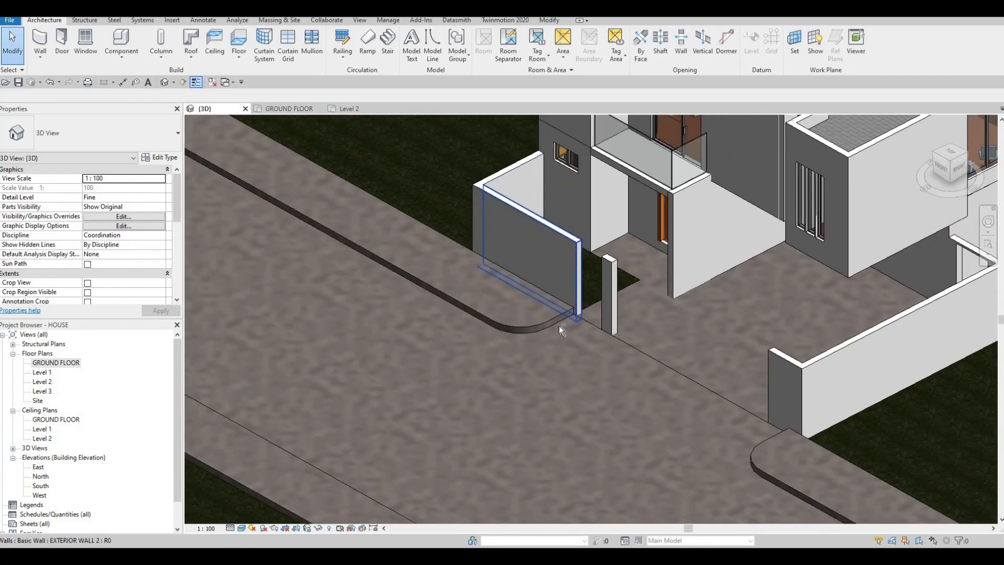
scroll(559, 325, "down", 3)
middle_click_drag(637, 277, 627, 343, "shift")
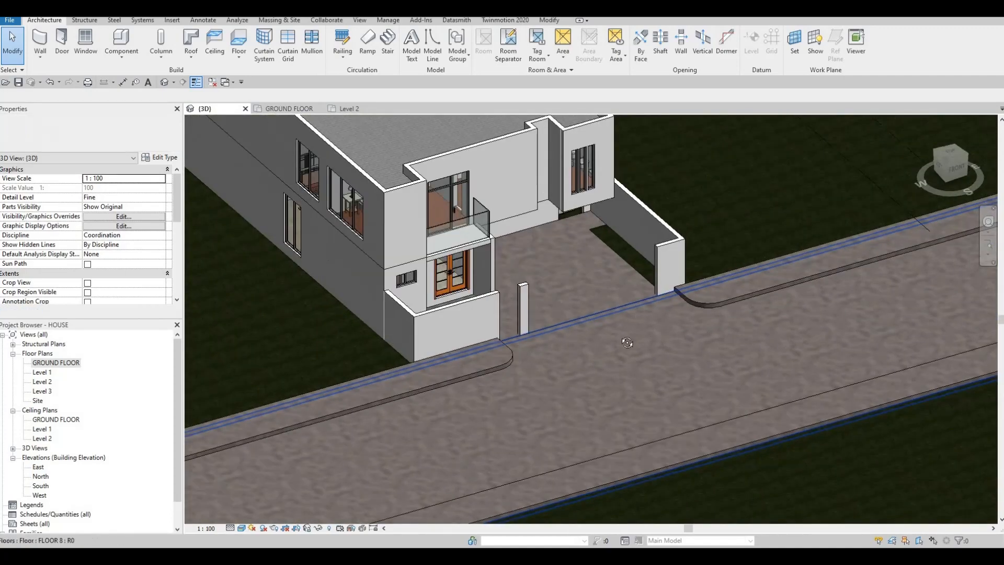
scroll(653, 295, "up", 6)
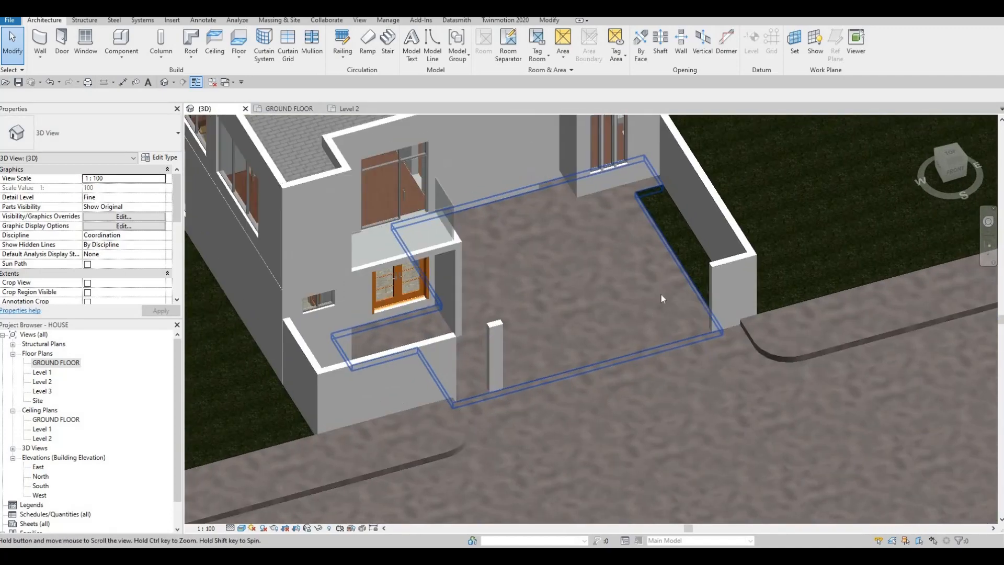
scroll(661, 298, "down", 5)
scroll(641, 270, "up", 10)
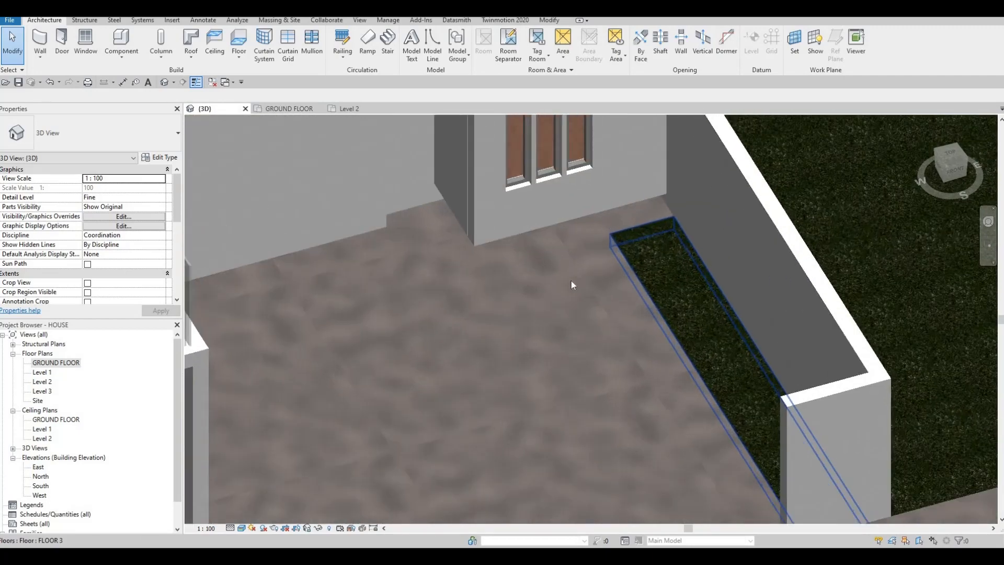
scroll(565, 308, "down", 6)
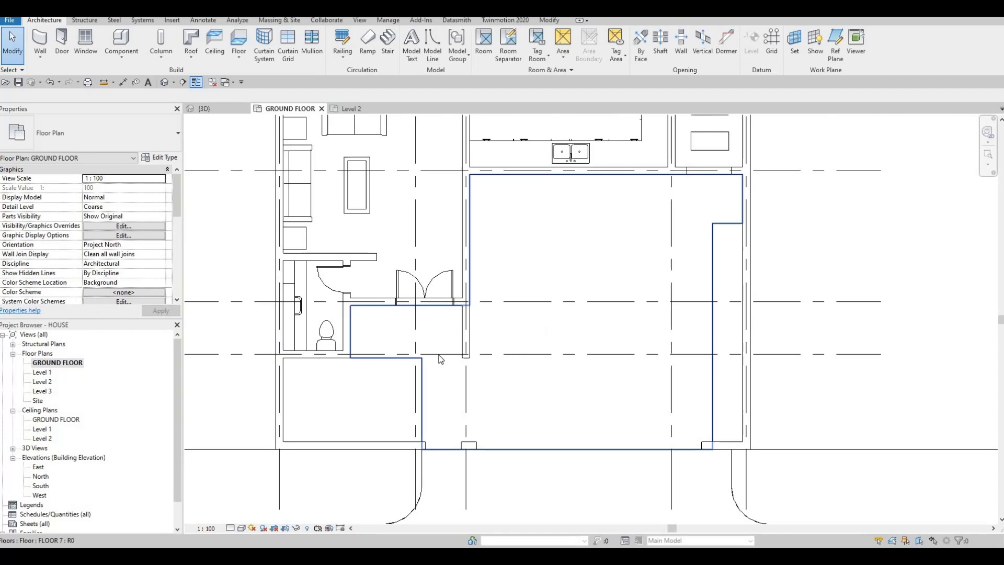
scroll(439, 356, "down", 2)
middle_click_drag(440, 356, 532, 252)
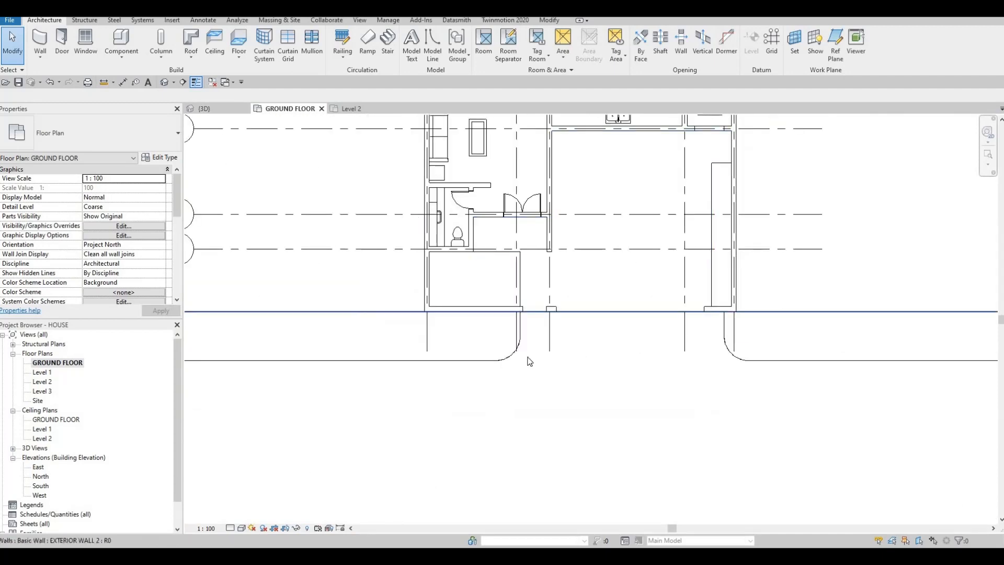
key("Escape")
scroll(528, 360, "down", 2)
middle_click_drag(257, 331, 479, 306)
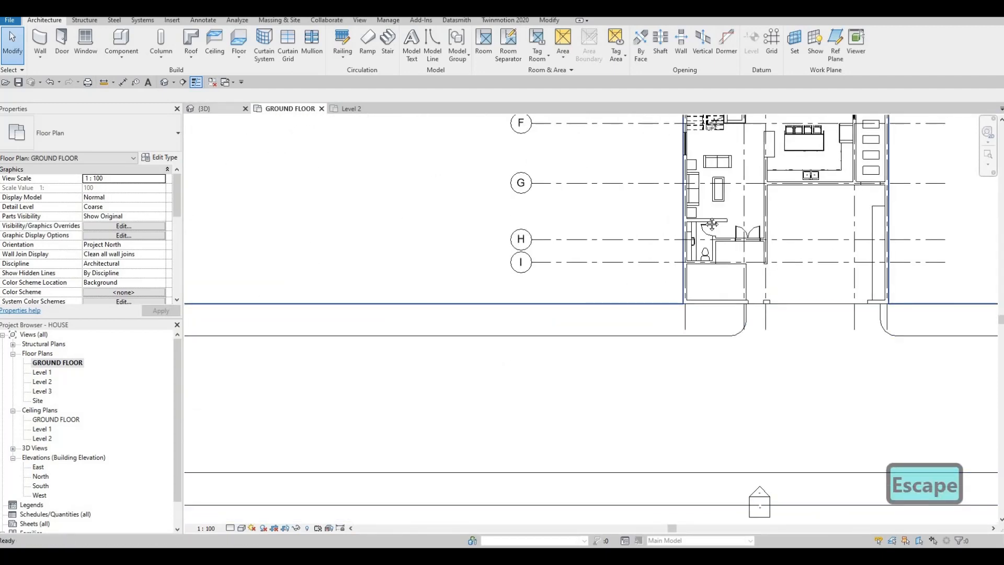
In the 3D view, create an in-place model in the Generic Models category, keeping the proposed name.
left_click(205, 109)
scroll(595, 316, "down", 3)
middle_click_drag(615, 283, 442, 368, "shift")
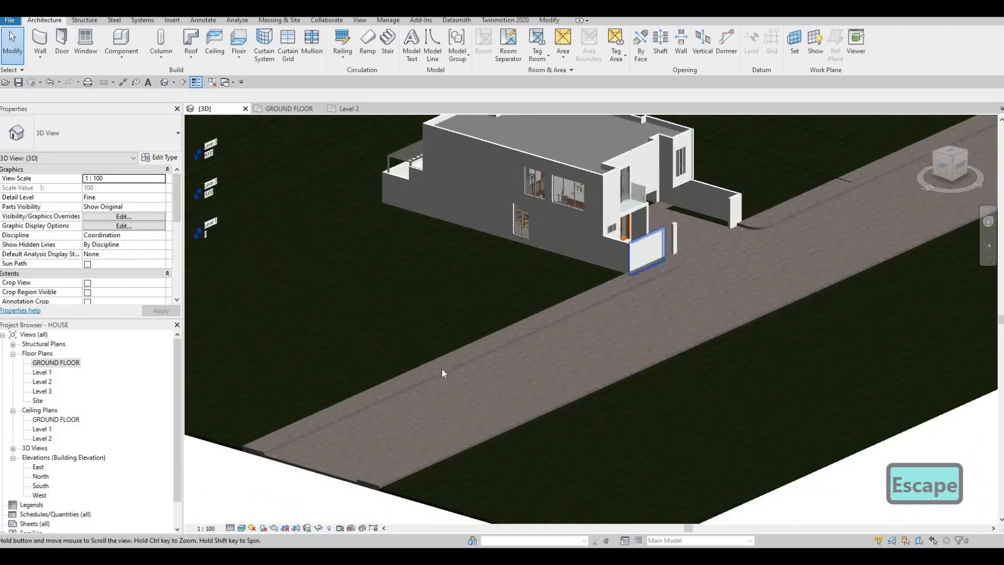
middle_click_drag(583, 340, 603, 323)
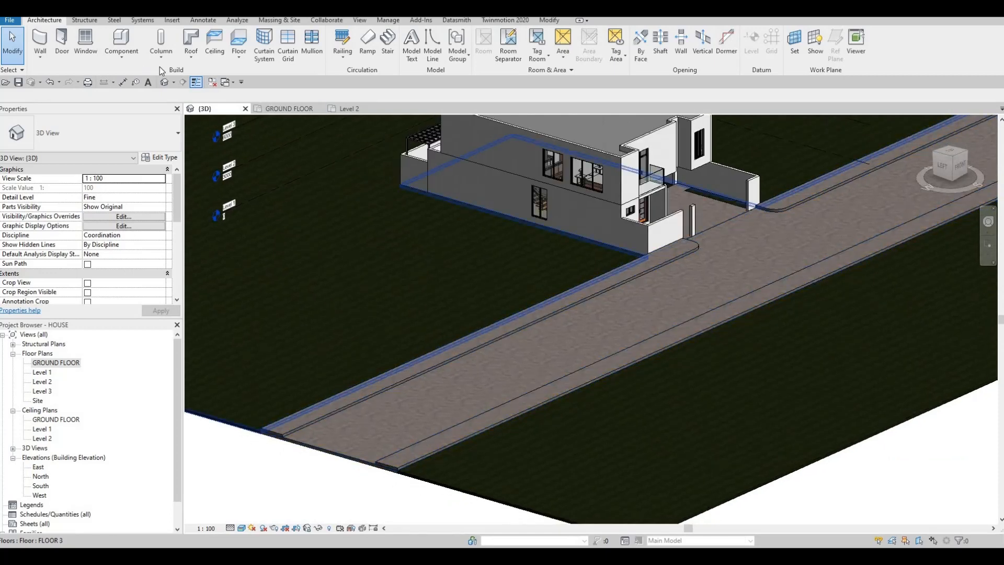
left_click(122, 56)
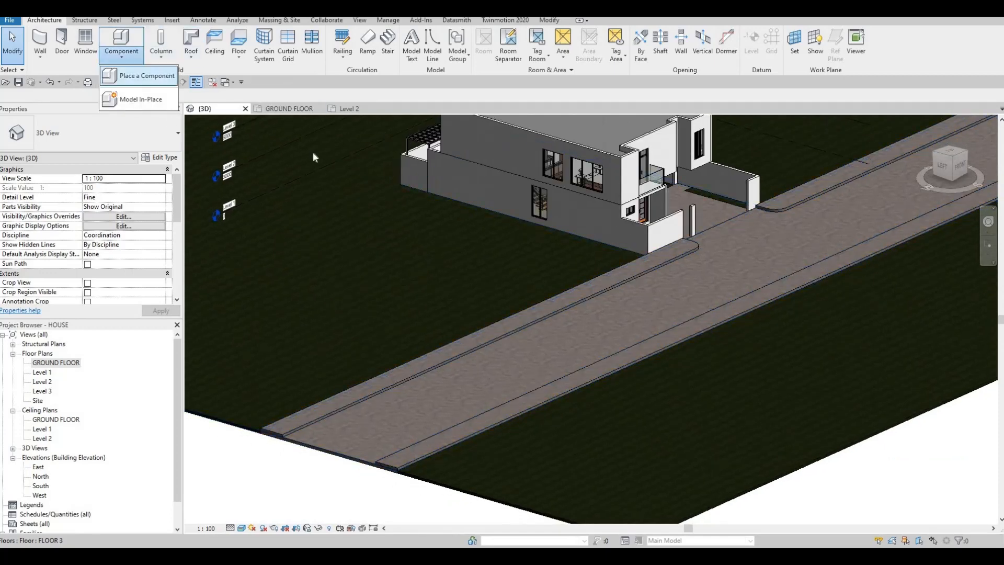
left_click(138, 98)
scroll(604, 215, "down", 1)
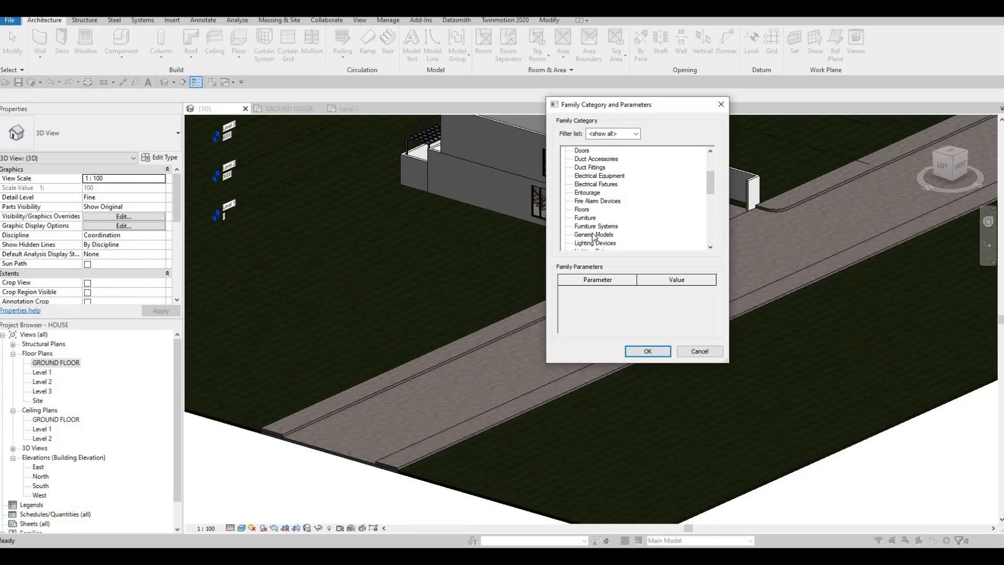
left_click(647, 351)
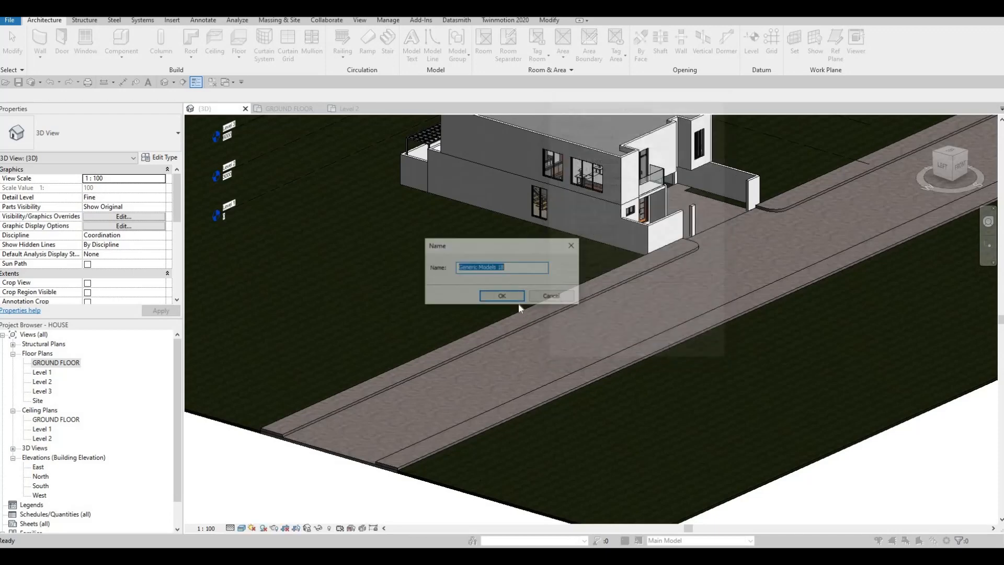
key("Return")
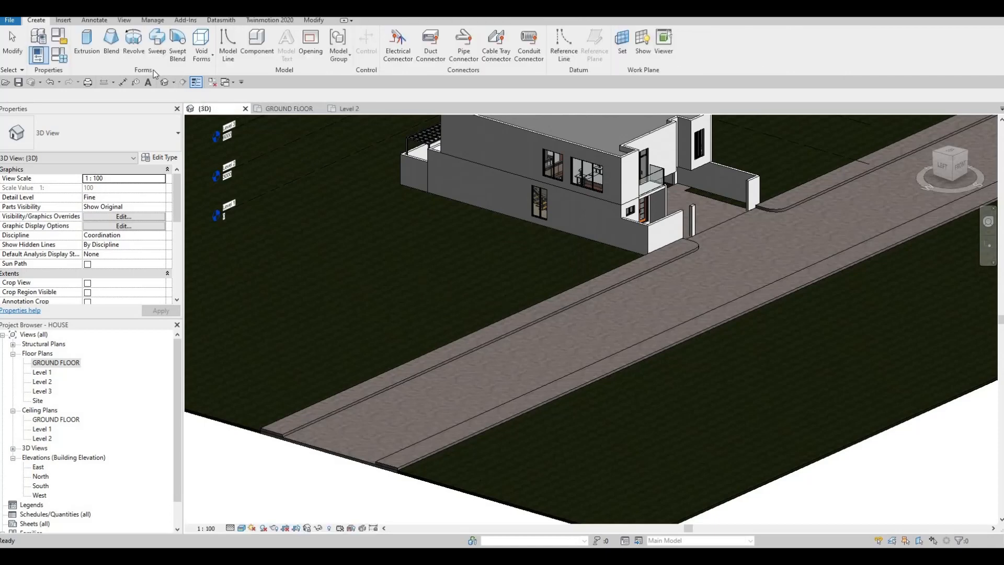
Start a sweep and pick the raised road-edge strip's lower edge beside the front wall, including its rounded end, as the path.
left_click(154, 55)
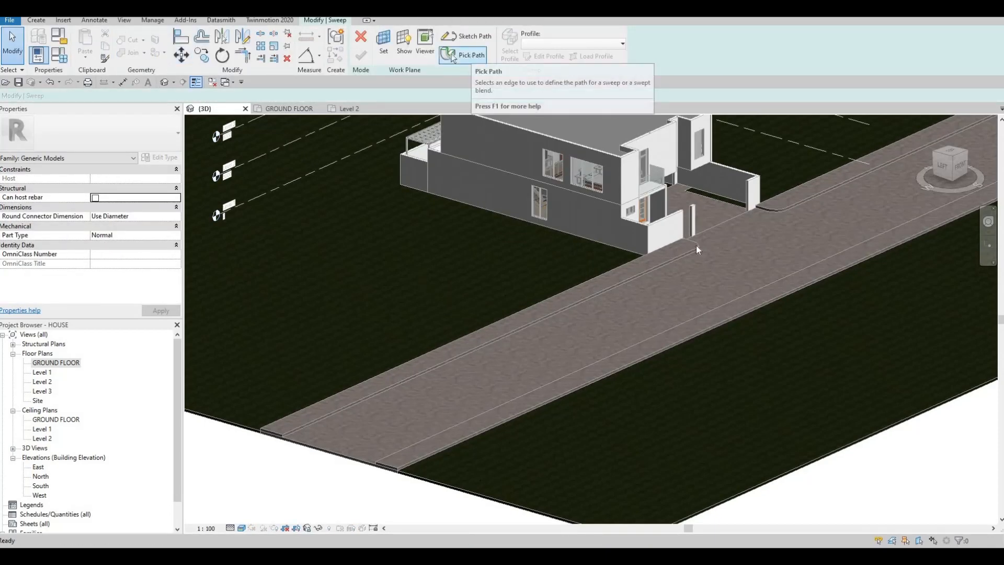
left_click(471, 57)
scroll(705, 212, "up", 6)
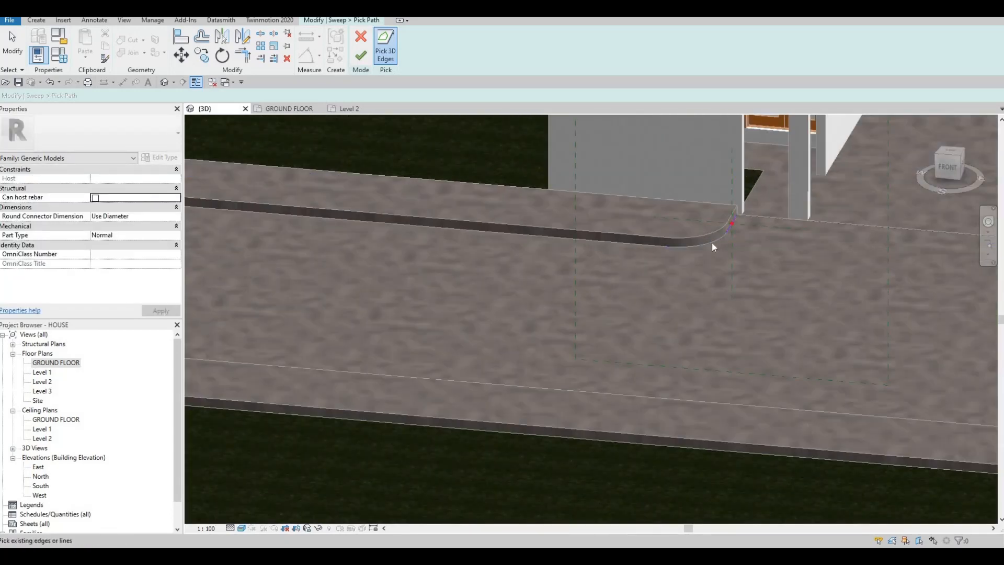
left_click(712, 244)
left_click(656, 248)
middle_click_drag(519, 254, 764, 282)
scroll(728, 264, "down", 3)
middle_click_drag(459, 227, 747, 242)
scroll(384, 218, "down", 3)
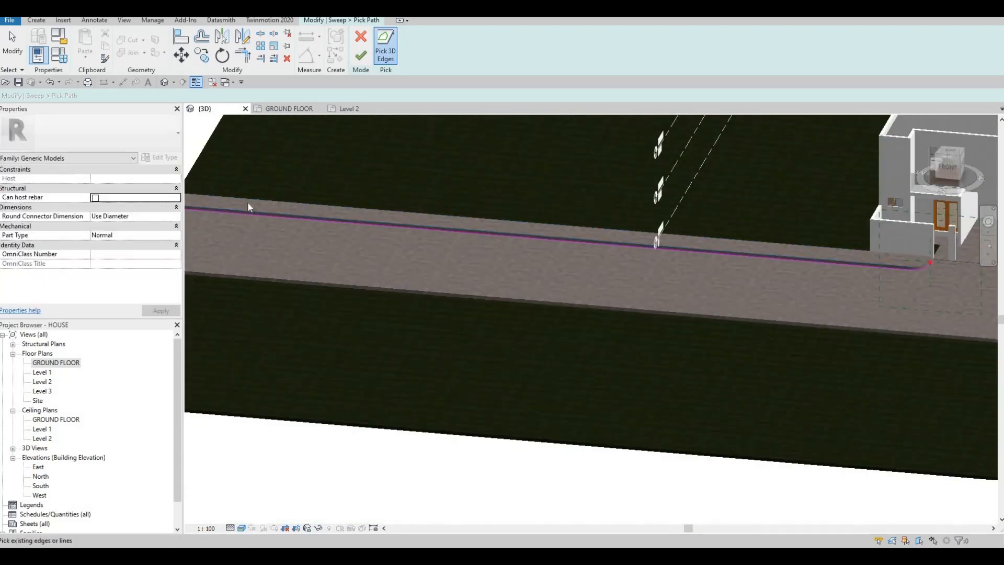
scroll(444, 225, "down", 3)
middle_click_drag(468, 227, 560, 230)
scroll(560, 230, "up", 3)
scroll(565, 230, "up", 1)
middle_click_drag(771, 225, 493, 272)
scroll(591, 244, "down", 1)
scroll(512, 287, "up", 3)
scroll(463, 292, "up", 4)
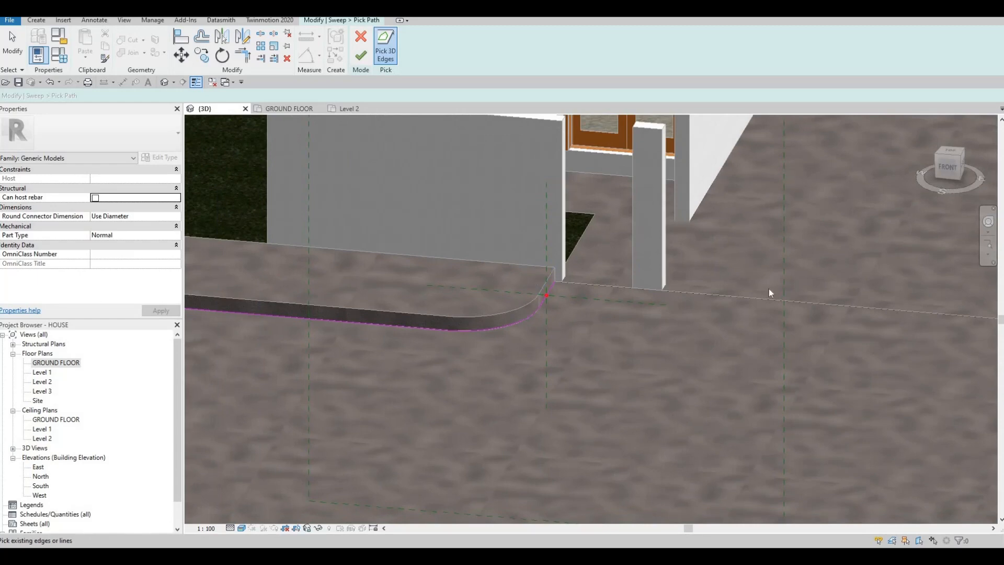
scroll(769, 288, "down", 4)
scroll(451, 234, "up", 1)
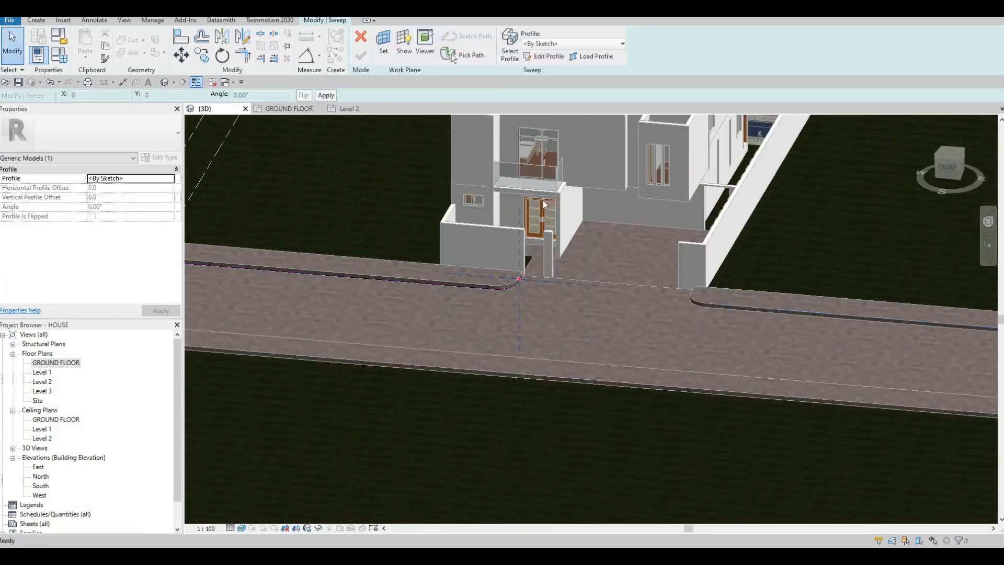
Sketch a rectangular sweep profile about 60 mm wide and 220 mm high from the path's start point at the rounded end.
scroll(525, 111, "up", 3)
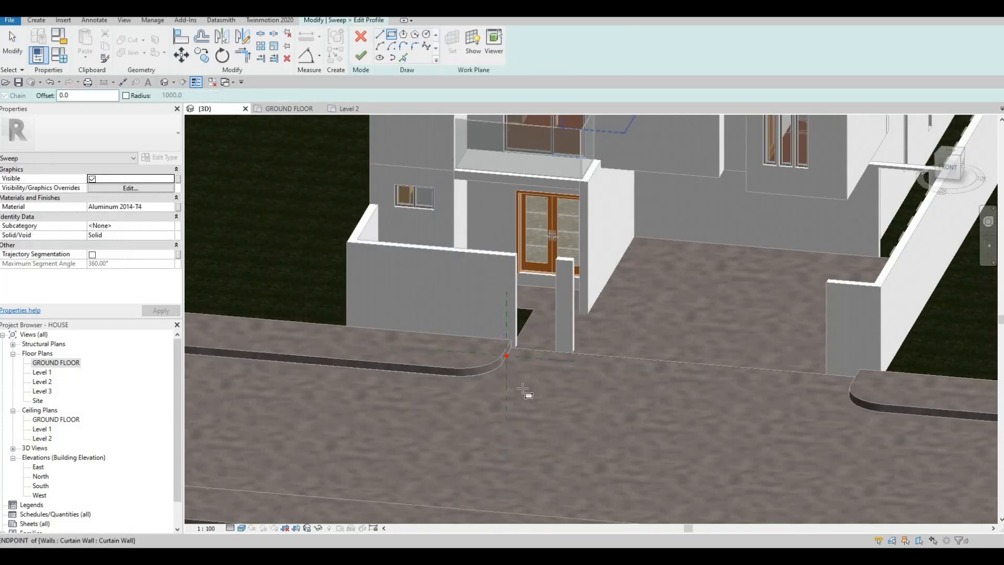
scroll(523, 390, "up", 5)
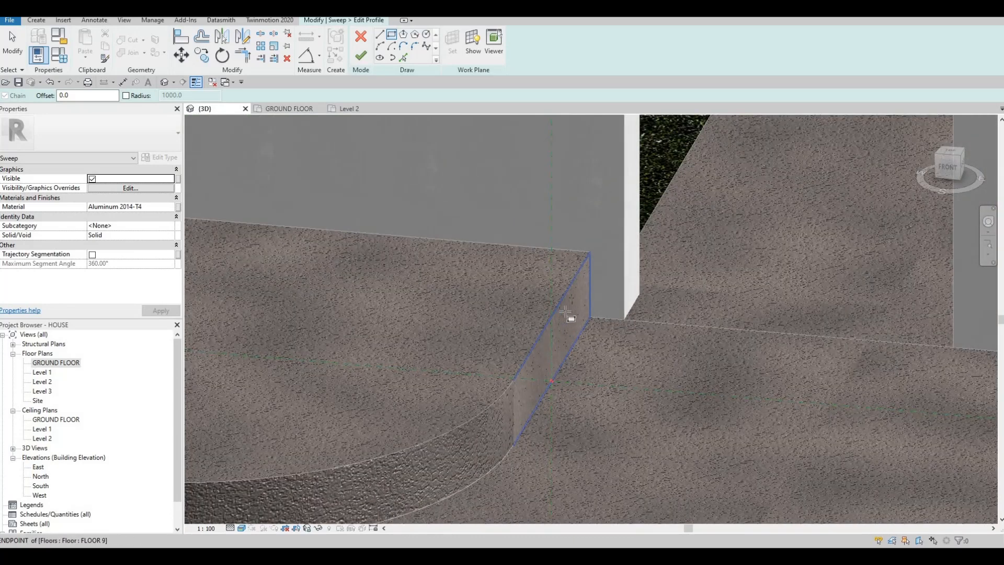
left_click(565, 312)
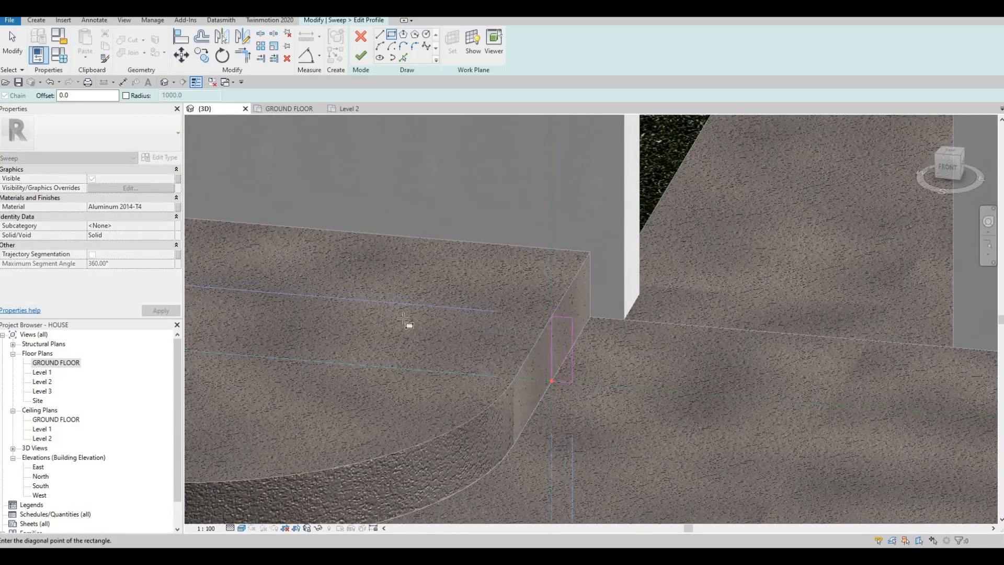
key("Escape")
key("Escape")
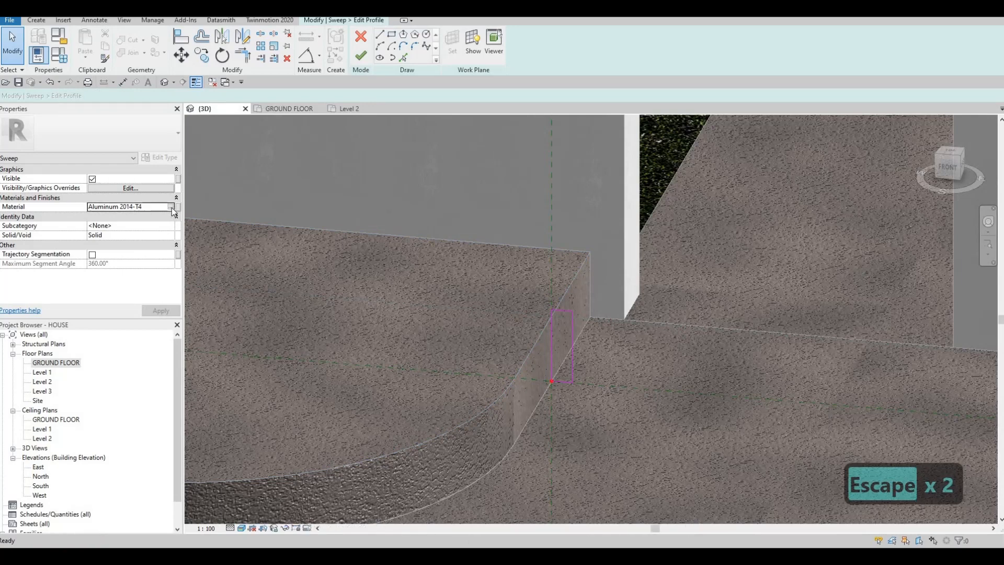
Assign the AEC library material Concrete, Cast-in-Place - C15 to the sweep.
left_click(172, 207)
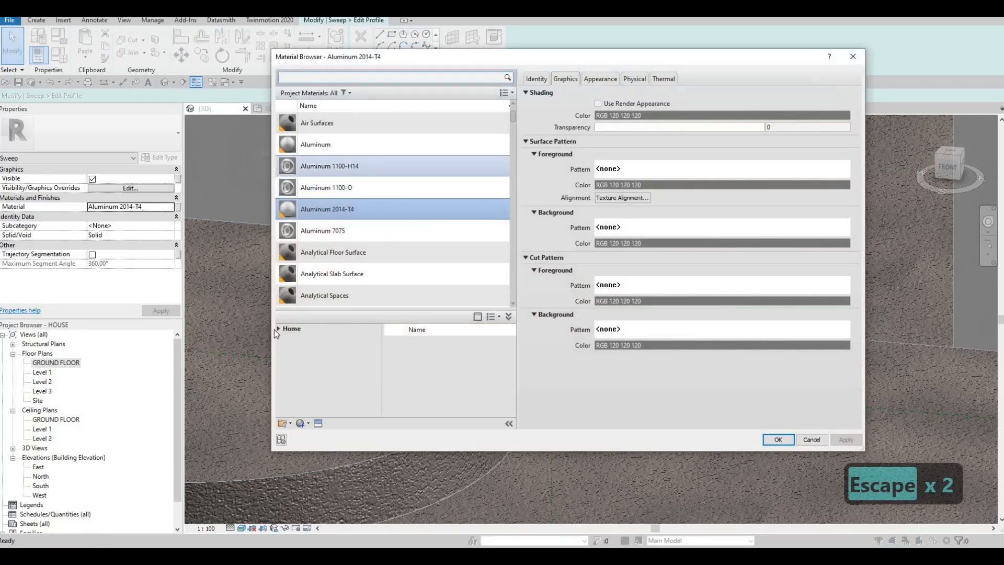
double_click(307, 349)
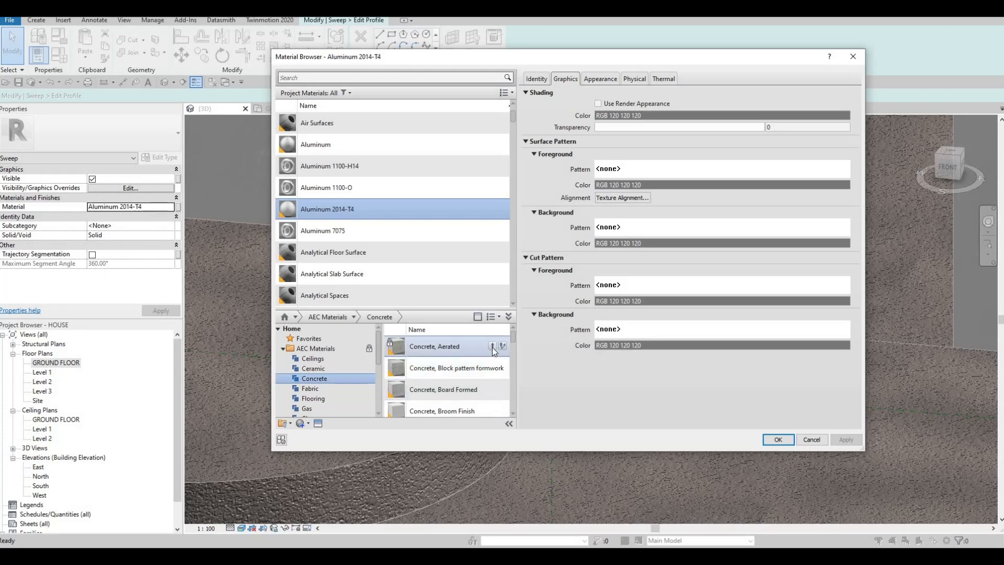
left_click(492, 346)
key("Escape")
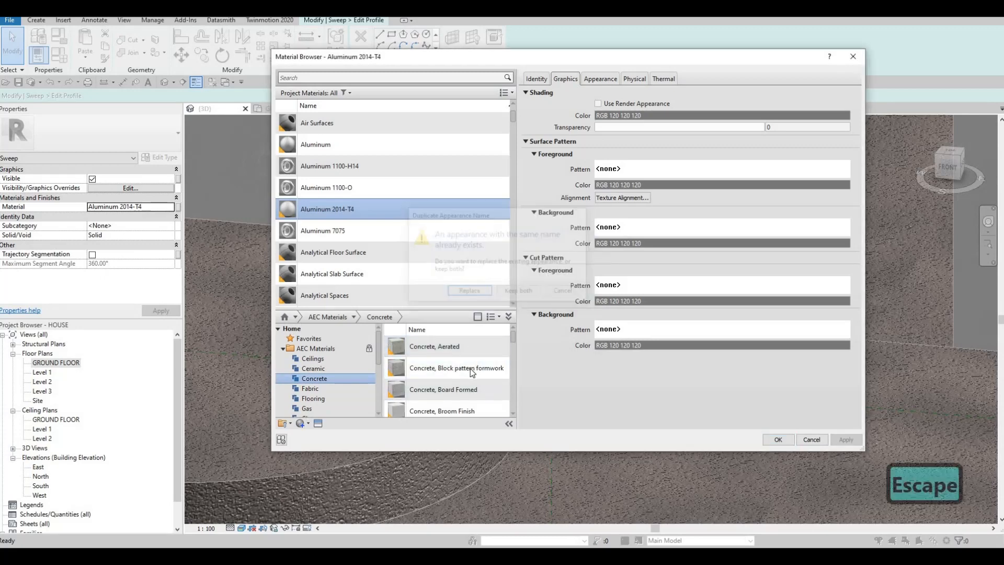
scroll(484, 369, "down", 3)
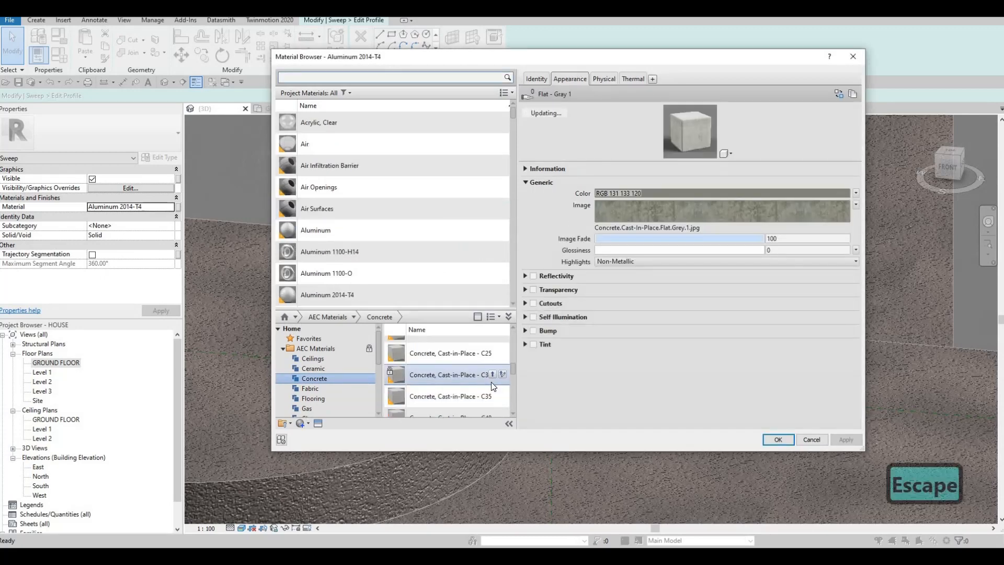
scroll(491, 382, "up", 2)
left_click(494, 368)
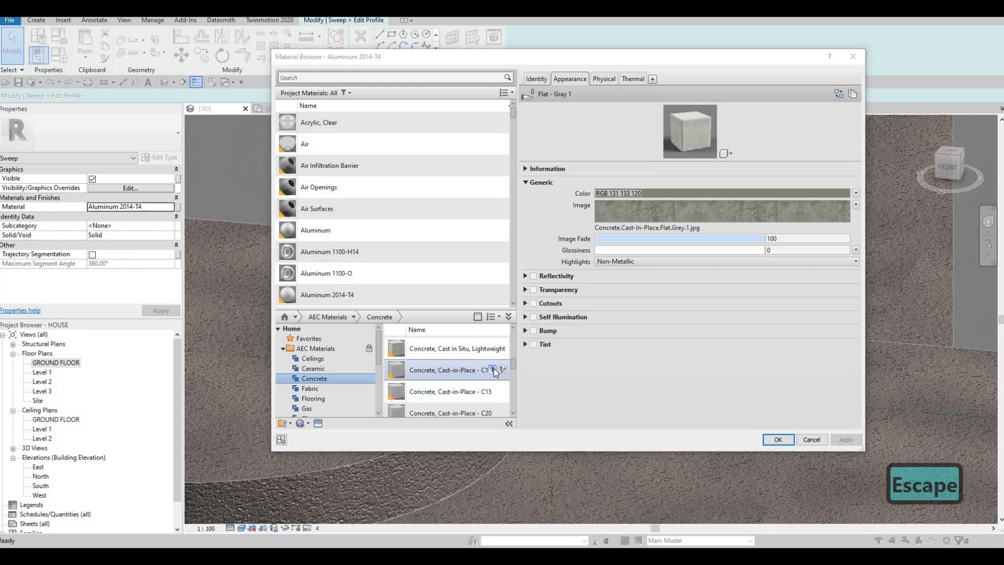
key("Escape")
scroll(499, 391, "down", 1)
left_click(493, 384)
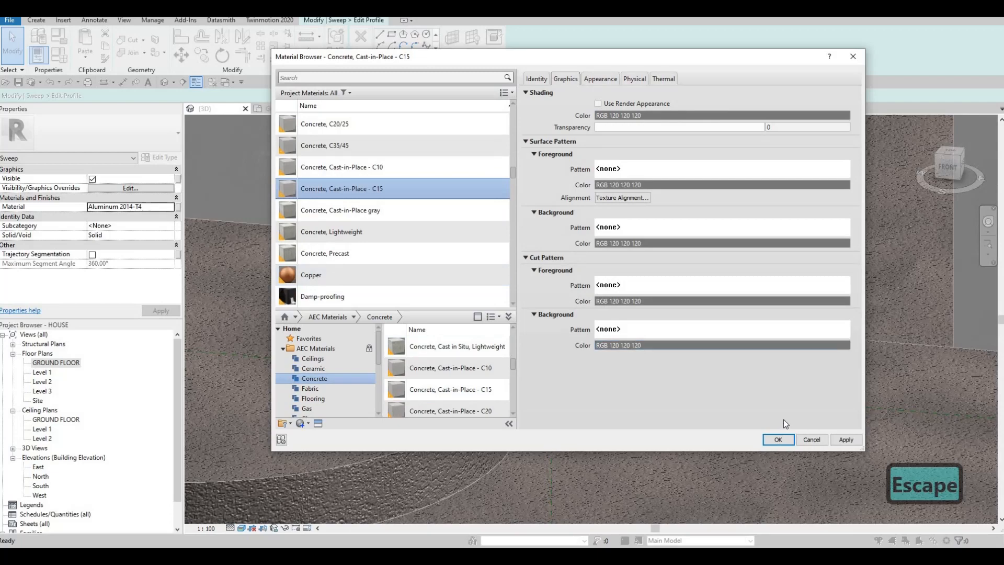
left_click(775, 444)
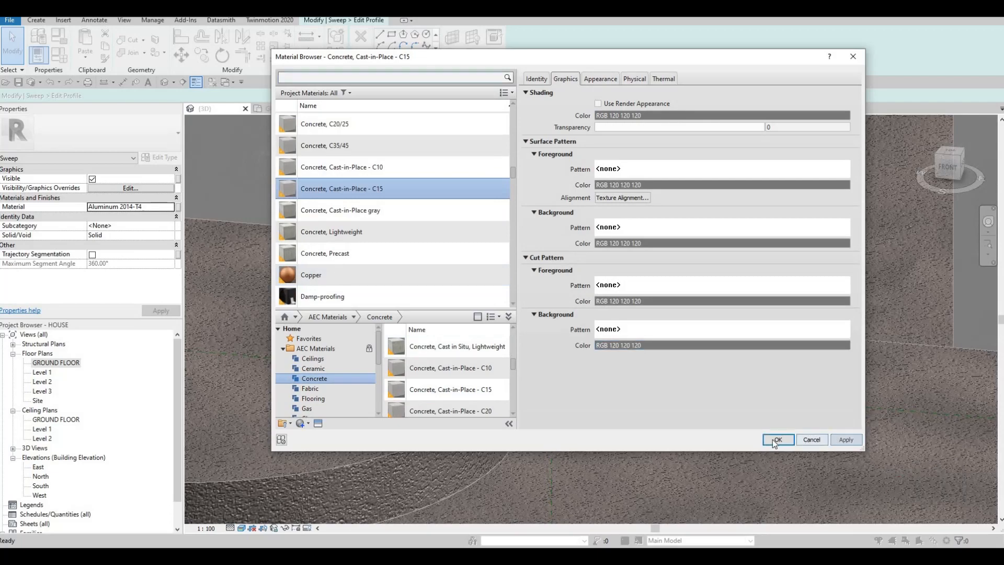
Set the profile rectangle's height to 200 mm.
scroll(556, 321, "up", 4)
key("Escape")
key("Escape")
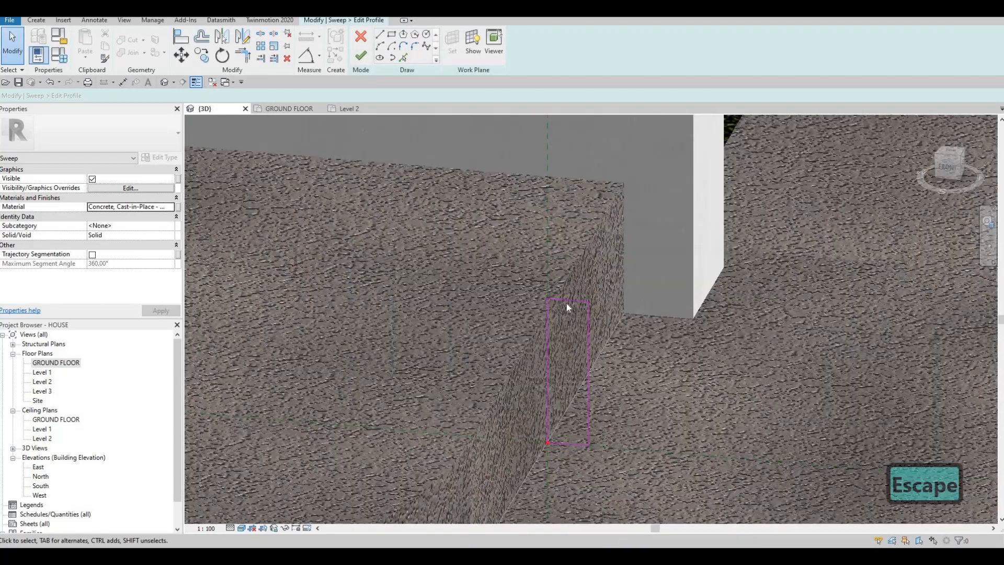
left_click(589, 376)
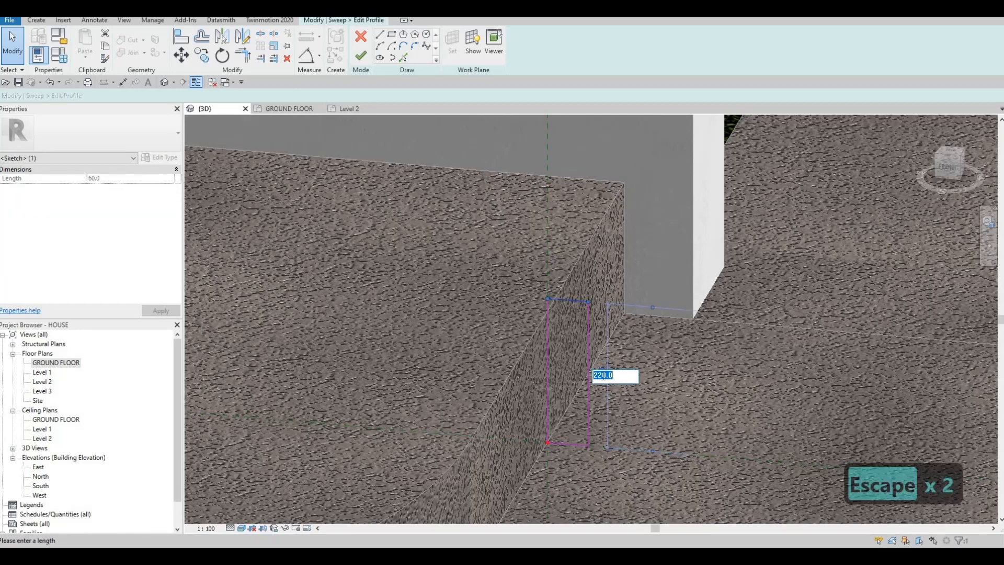
type("200")
key("Return")
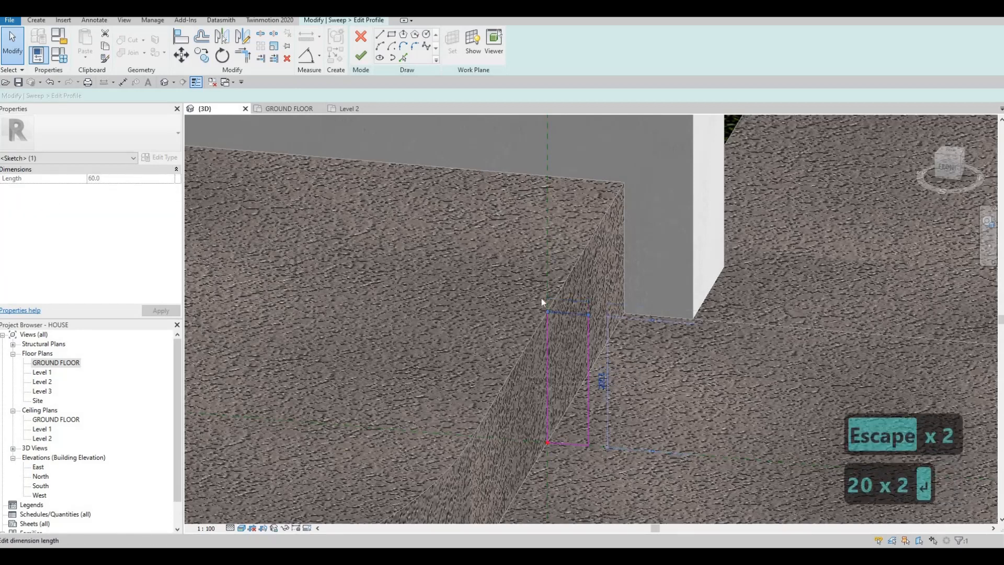
key("Escape")
key("Escape")
Set the profile rectangle's width to 50 mm.
left_click(589, 336)
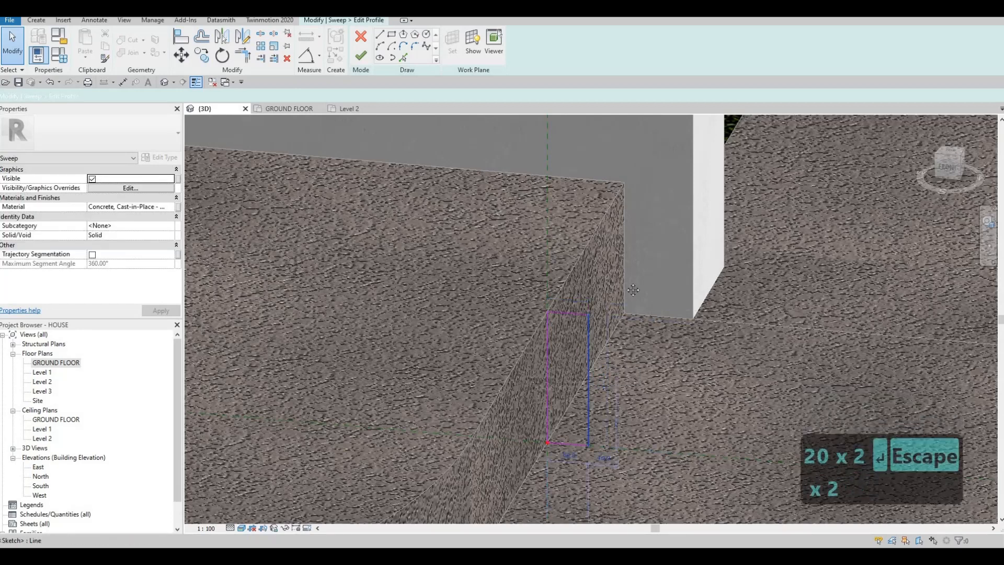
middle_click_drag(570, 460, 619, 383)
scroll(619, 383, "up", 2)
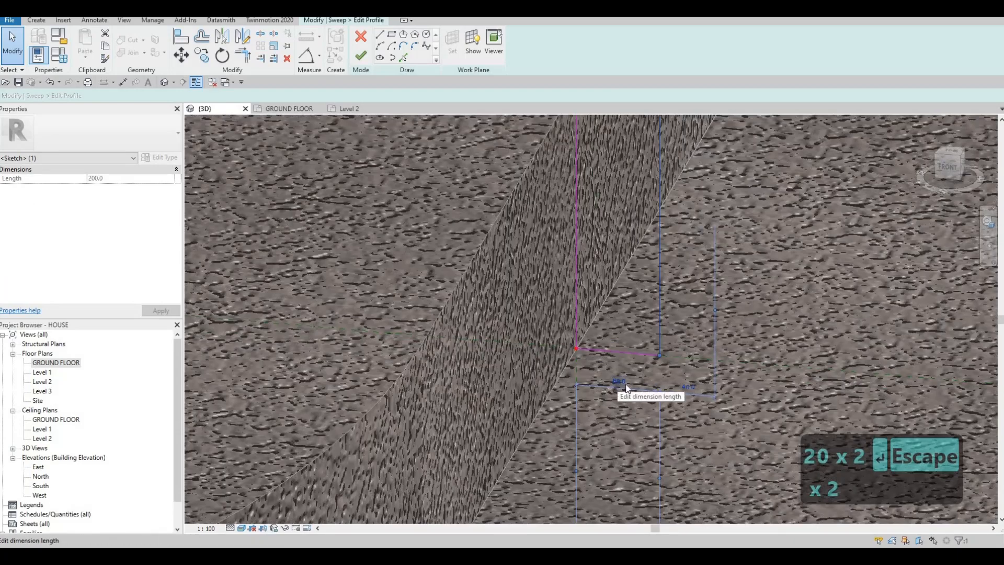
left_click(626, 386)
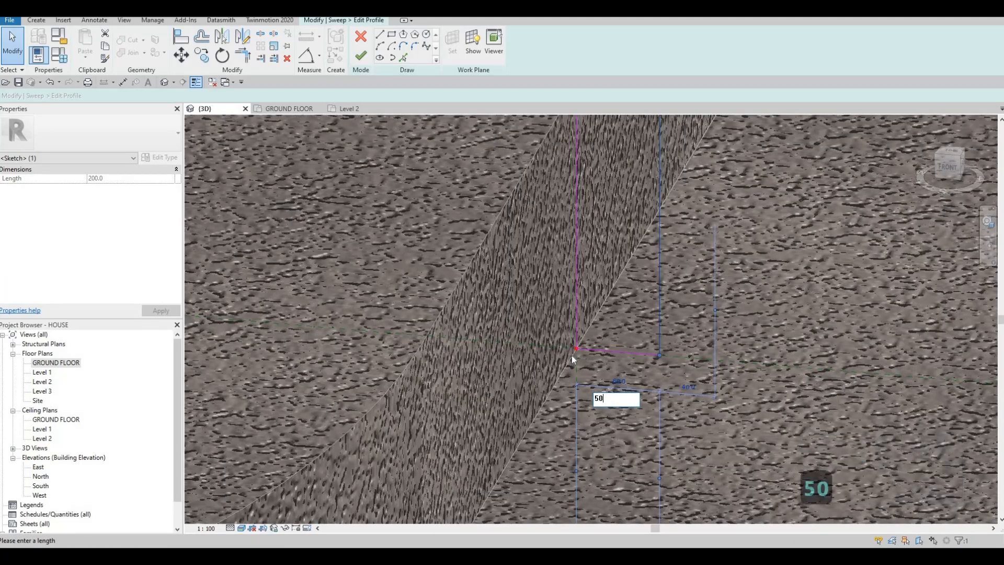
key("Return")
key("Escape")
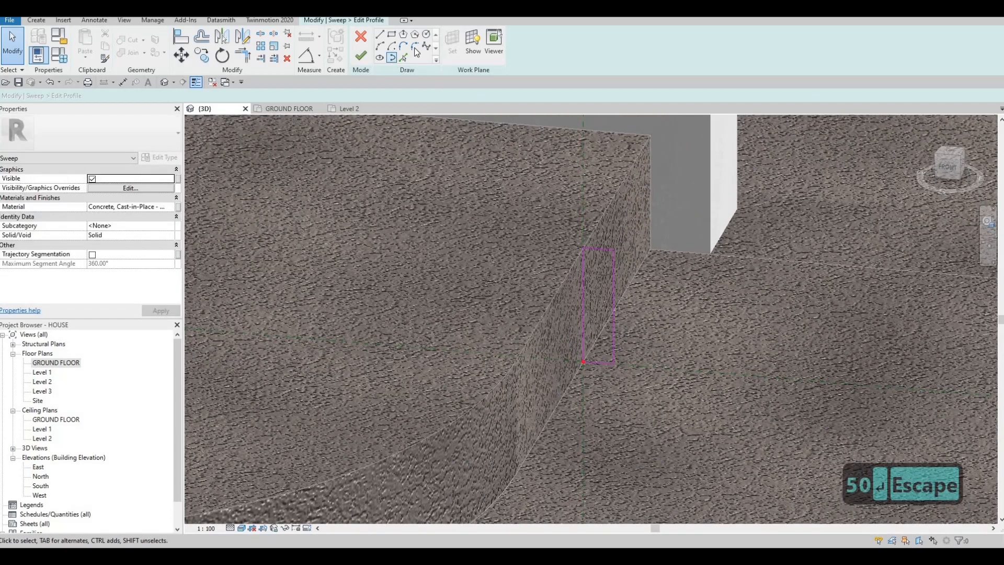
left_click(609, 262)
left_click(623, 292)
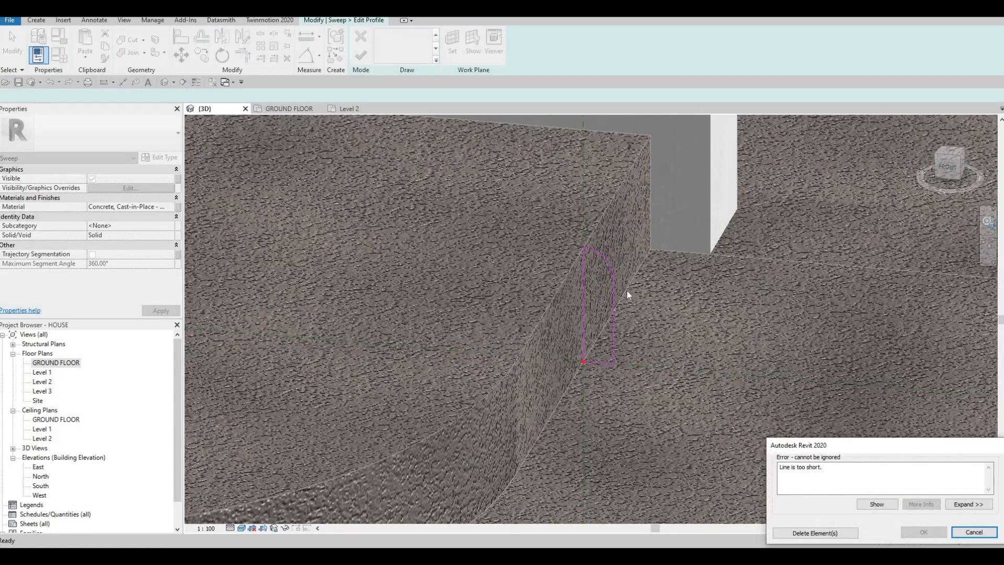
scroll(605, 265, "up", 2)
key("Escape")
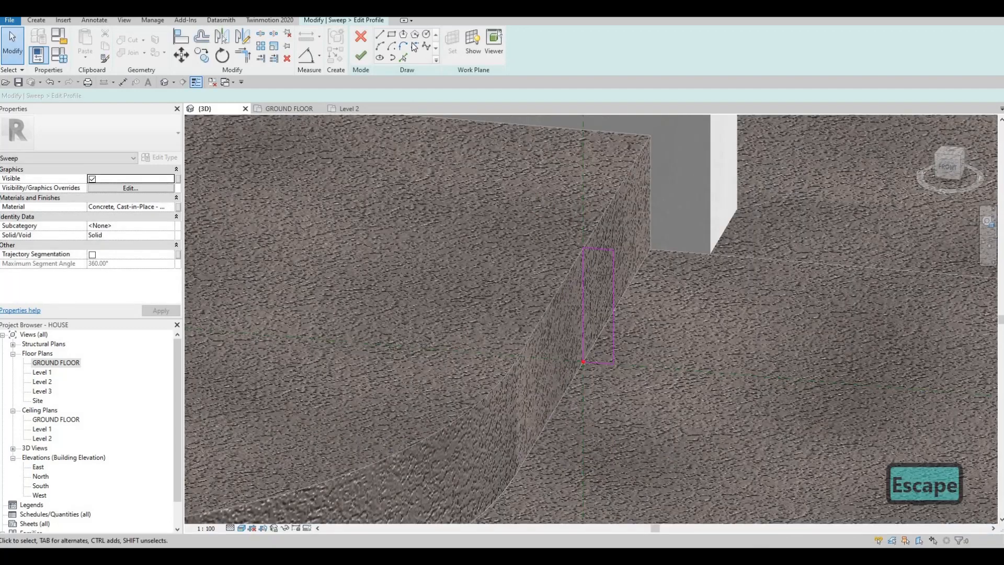
Fillet the profile's upper corner on the road side with a radius of about 30 mm.
key("Return")
scroll(591, 246, "up", 2)
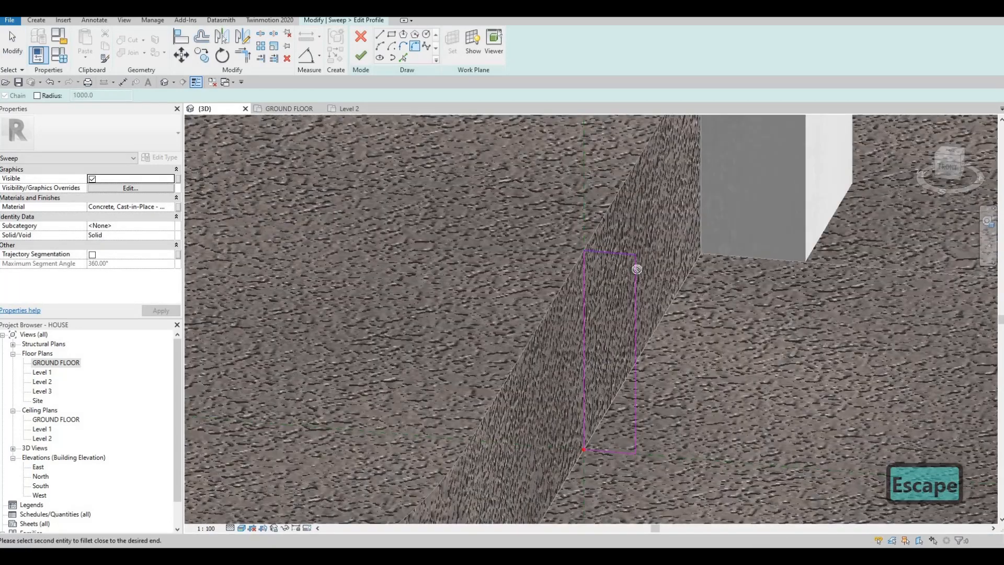
left_click(607, 268)
scroll(609, 264, "up", 3)
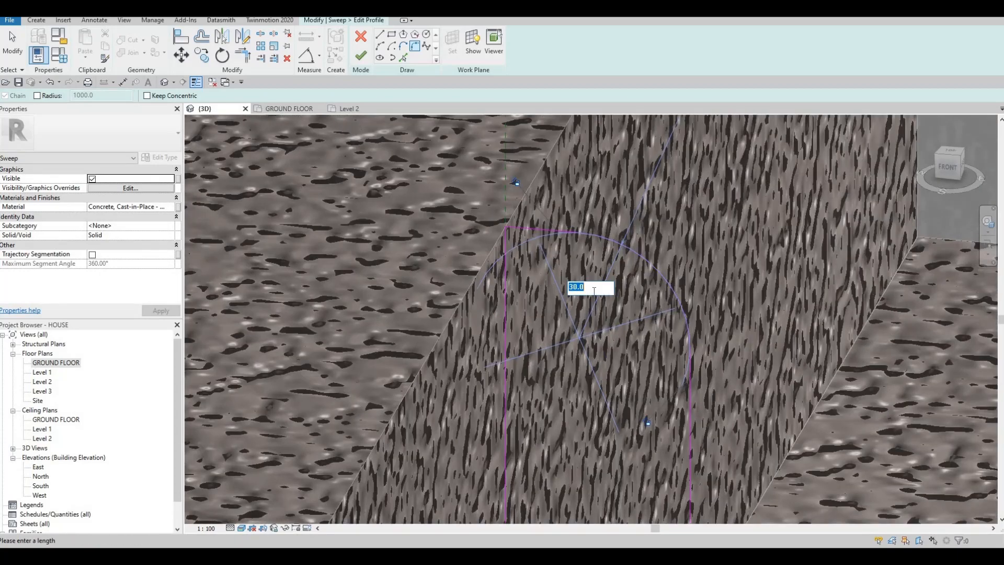
key("Escape")
scroll(593, 290, "down", 3)
key("Escape")
scroll(593, 290, "down", 5)
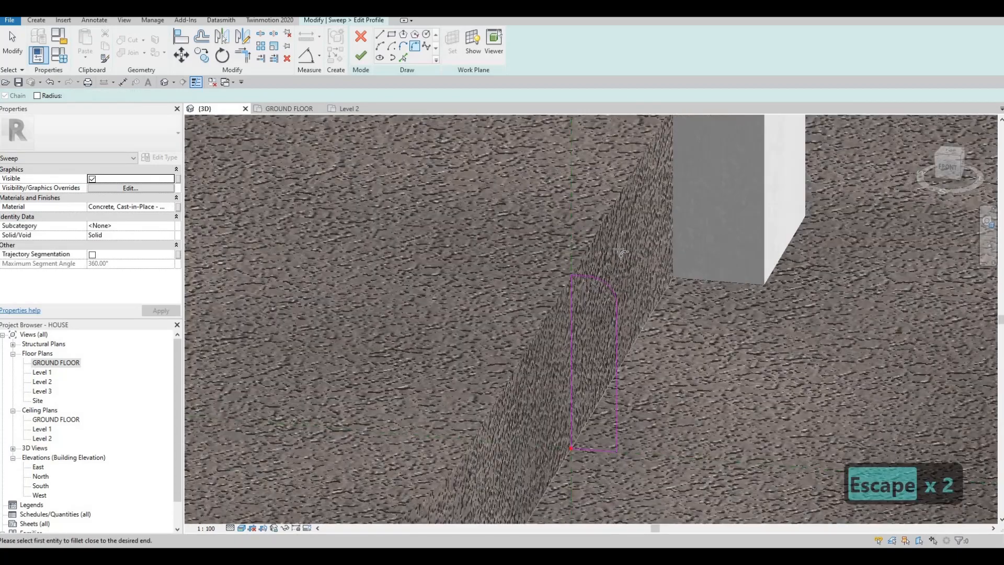
Finish the profile, the sweep and the in-place model so the concrete kerb is created along the strip.
left_click(358, 57)
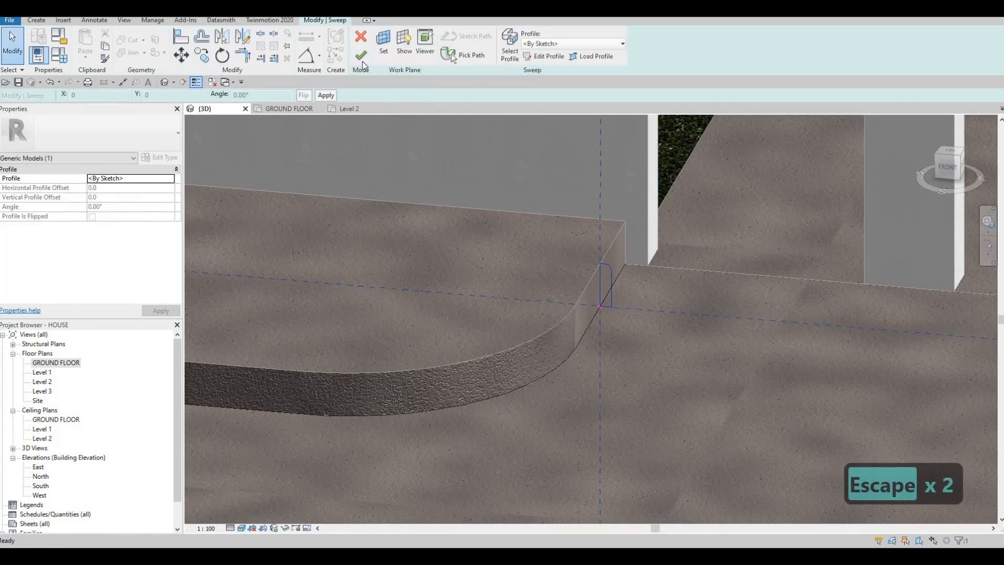
left_click(360, 56)
middle_click_drag(575, 235, 679, 287, "shift")
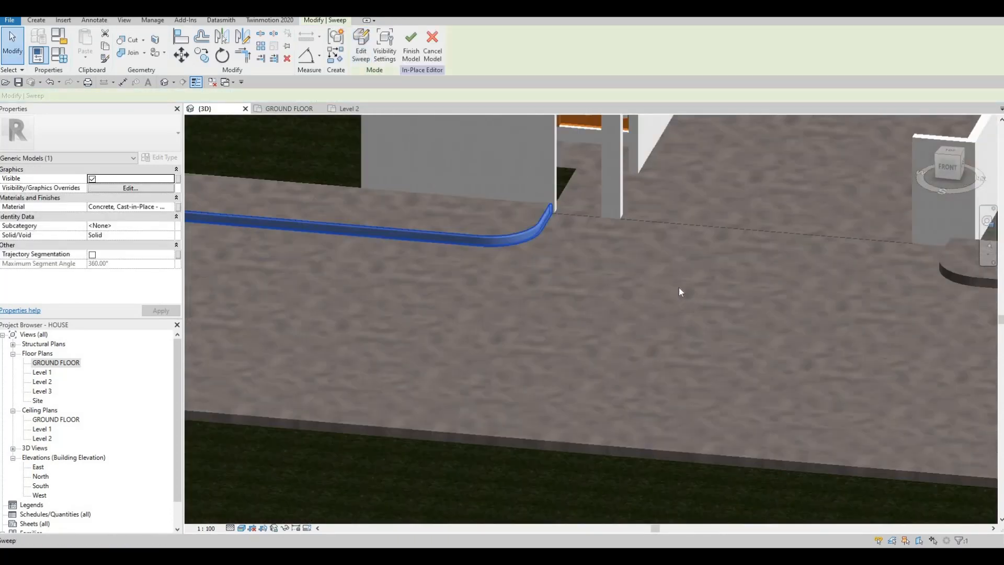
middle_click_drag(384, 218, 679, 287)
scroll(678, 287, "down", 4)
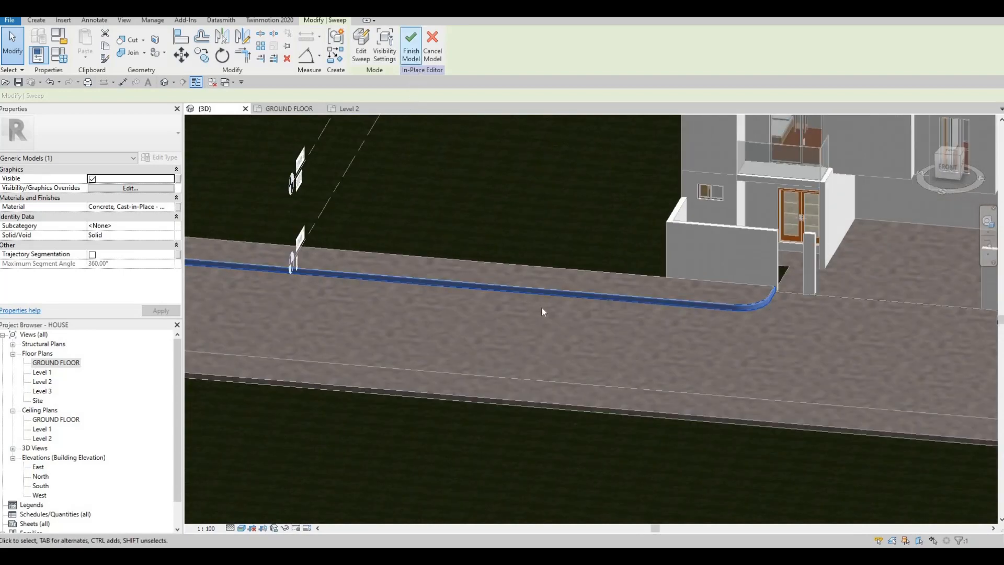
middle_click_drag(470, 264, 647, 285, "shift")
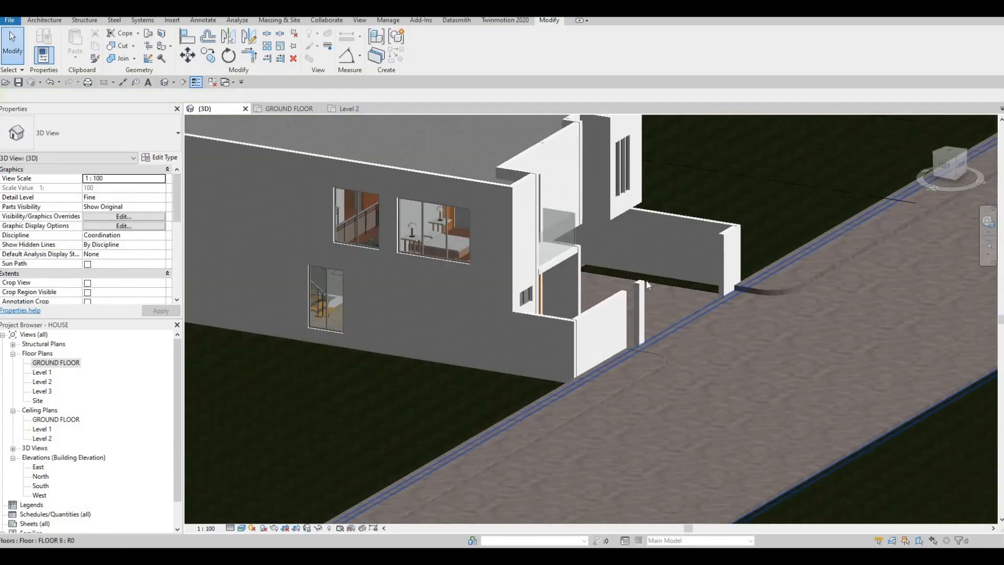
Examine the new kerb along the road-edge strip and its rounded end by the gate in the 3D view.
middle_click_drag(762, 430, 807, 309)
scroll(666, 312, "up", 3)
mouse_move(666, 312)
middle_mouse_down("shift")
mouse_move(723, 277)
mouse_move(667, 309)
middle_mouse_up("shift")
scroll(630, 277, "down", 3)
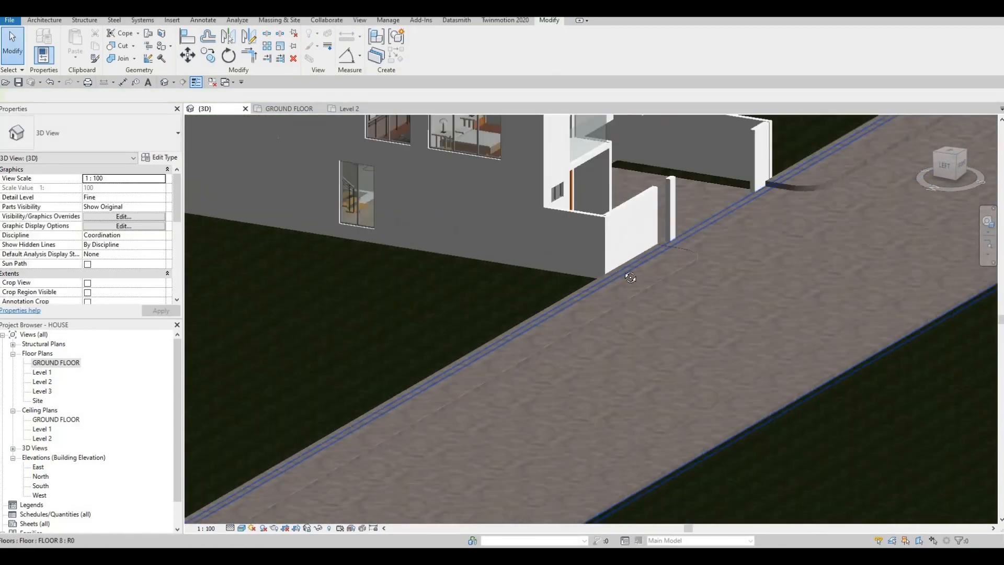
middle_click_drag(631, 277, 595, 331, "shift")
middle_click_drag(561, 173, 521, 240)
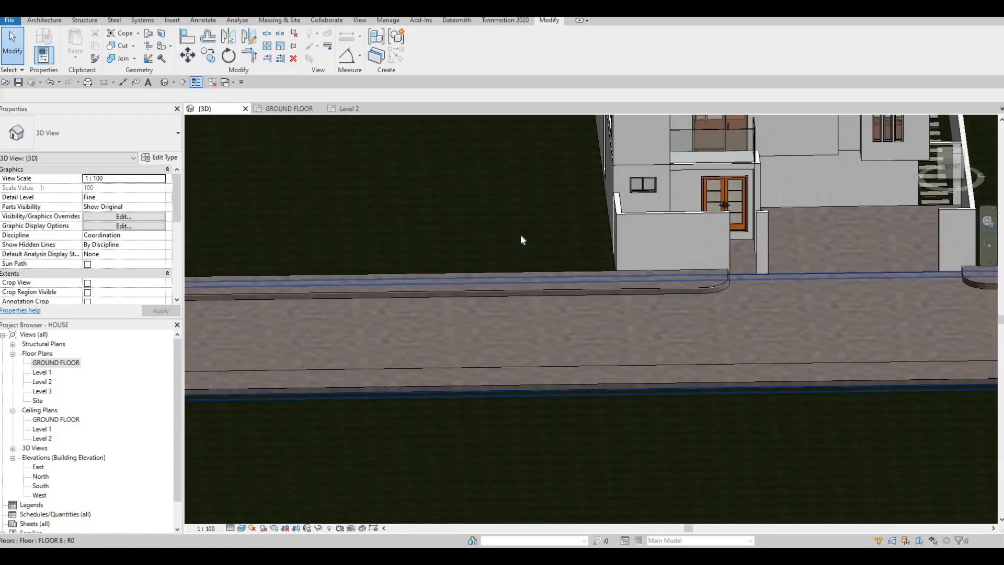
middle_click_drag(760, 304, 564, 291)
scroll(533, 256, "up", 3)
scroll(527, 293, "up", 3)
middle_click_drag(674, 321, 486, 330)
middle_click_drag(486, 330, 532, 337, "shift")
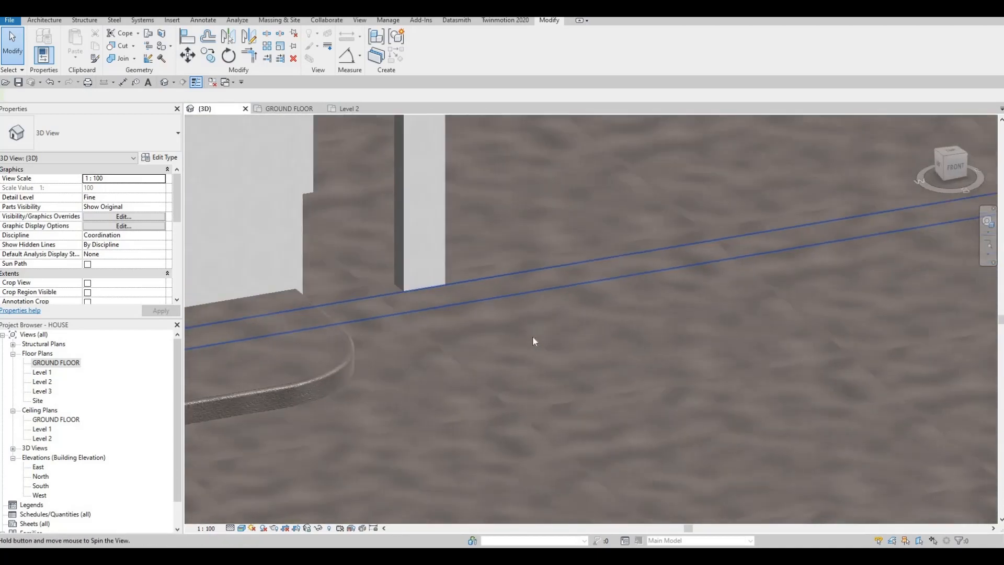
Examine the front boundary, gate pillar and rounded kerb end by the entrance in the 3D view.
scroll(532, 341, "down", 5)
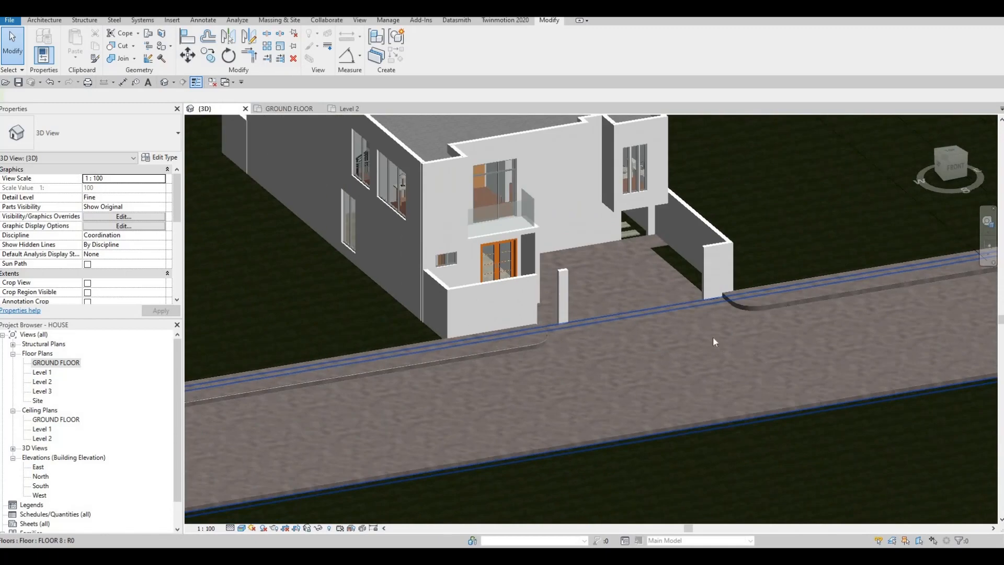
middle_click_drag(713, 337, 732, 293, "shift")
scroll(732, 293, "up", 3)
middle_click_drag(405, 342, 552, 277)
scroll(391, 339, "up", 3)
middle_click_drag(551, 277, 528, 341)
scroll(528, 341, "down", 2)
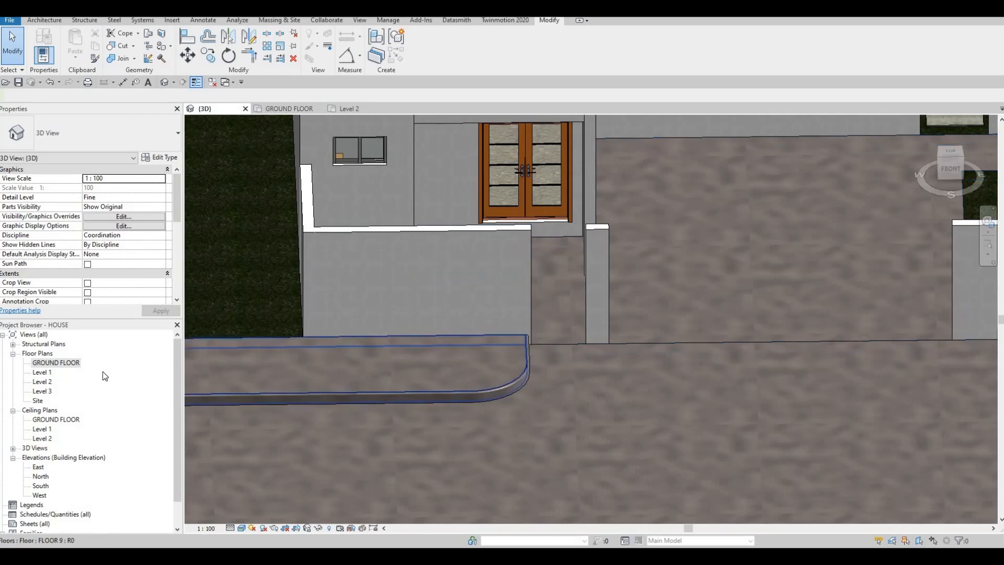
On the ground floor plan, align the free-standing gate pillar's entrance-side end with the vertical grid line and lengthen the pillar.
double_click(56, 363)
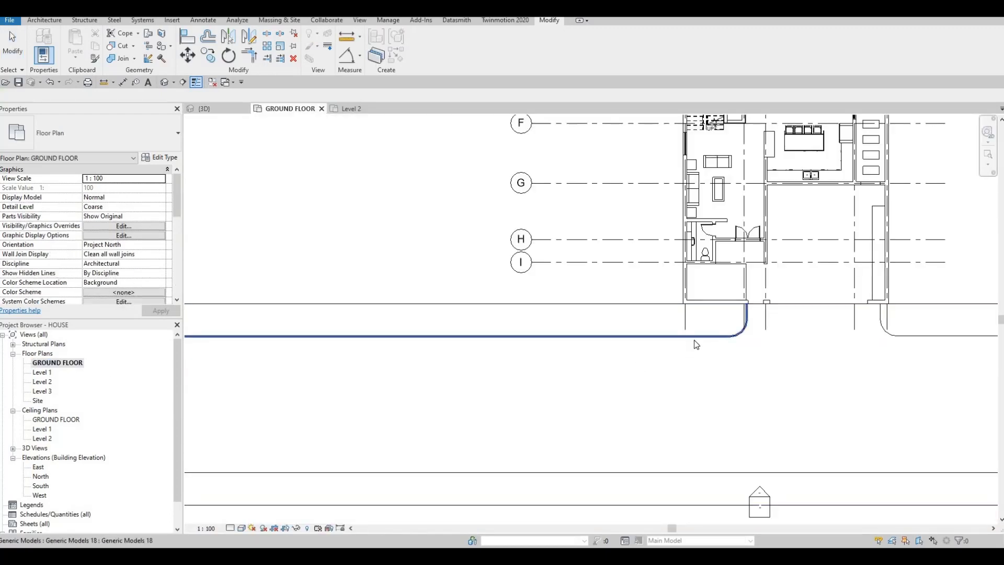
scroll(694, 340, "down", 2)
scroll(683, 333, "up", 3)
scroll(679, 330, "up", 5)
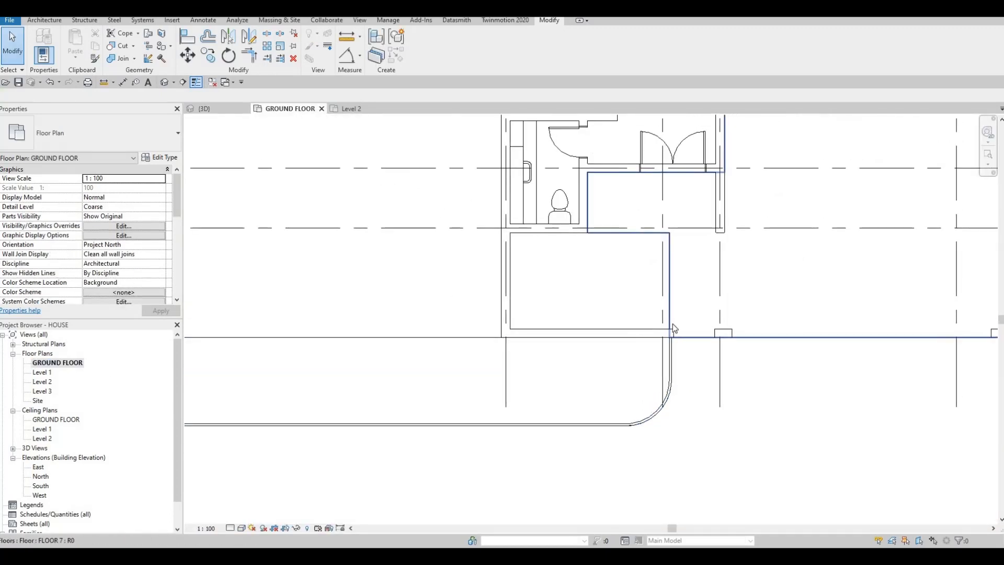
left_click(655, 323)
scroll(654, 328, "up", 4)
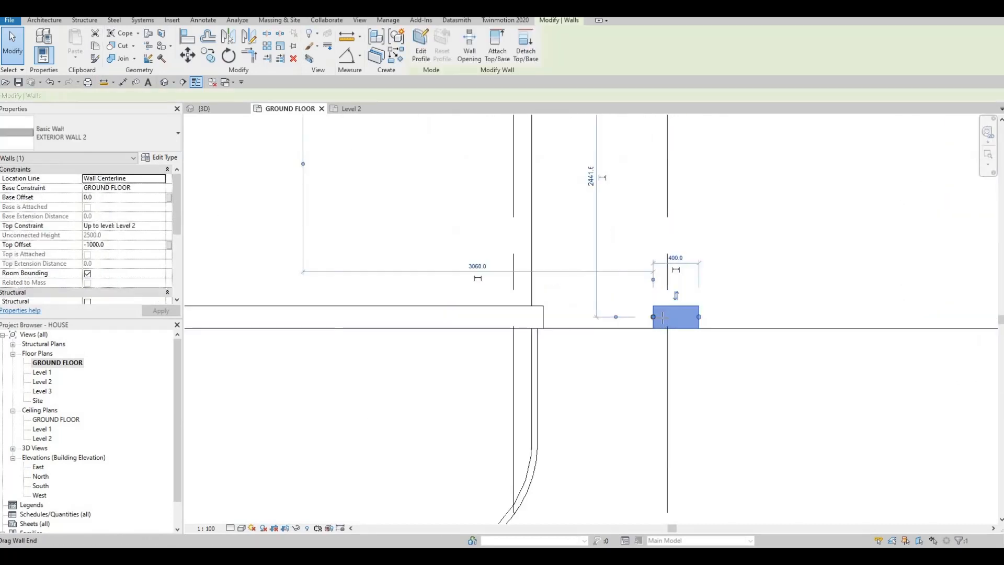
key("Escape")
scroll(597, 342, "down", 5)
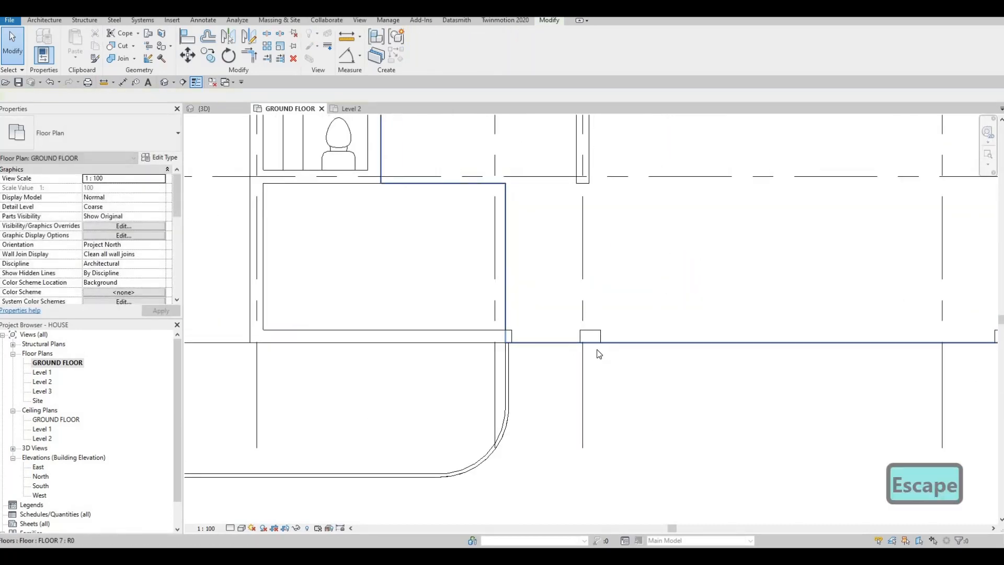
left_click(599, 350)
mouse_move(596, 349)
left_mouse_down()
mouse_move(612, 349)
mouse_move(582, 348)
left_mouse_up()
scroll(584, 347, "up", 3)
key("Escape")
scroll(616, 349, "down", 2)
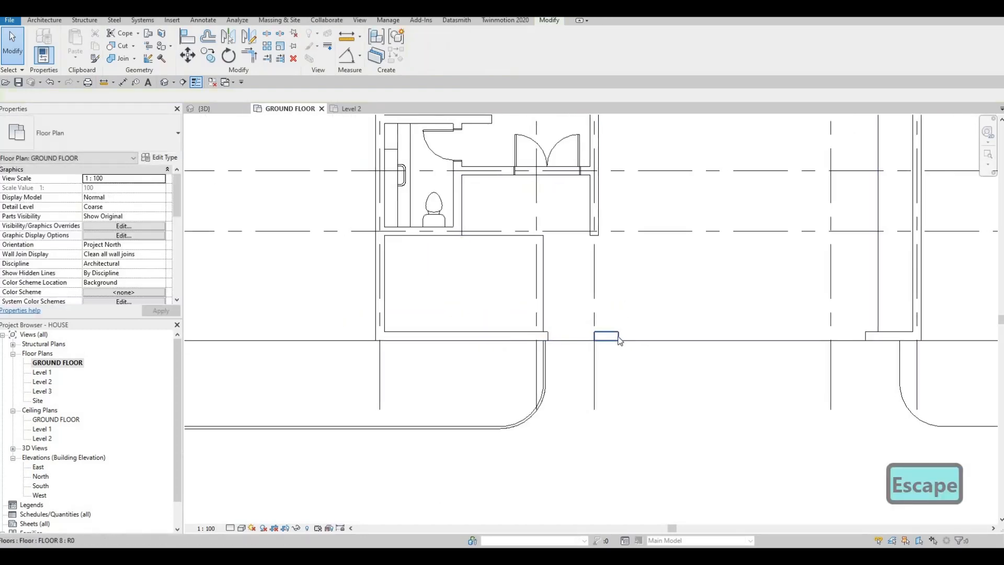
Extend the gate pillar's other end farther toward the driveway opening and return to the 3D view.
left_click_drag(620, 337, 629, 343)
middle_click_drag(245, 118, 235, 110)
scroll(575, 315, "down", 2)
key("Escape")
left_click(235, 110)
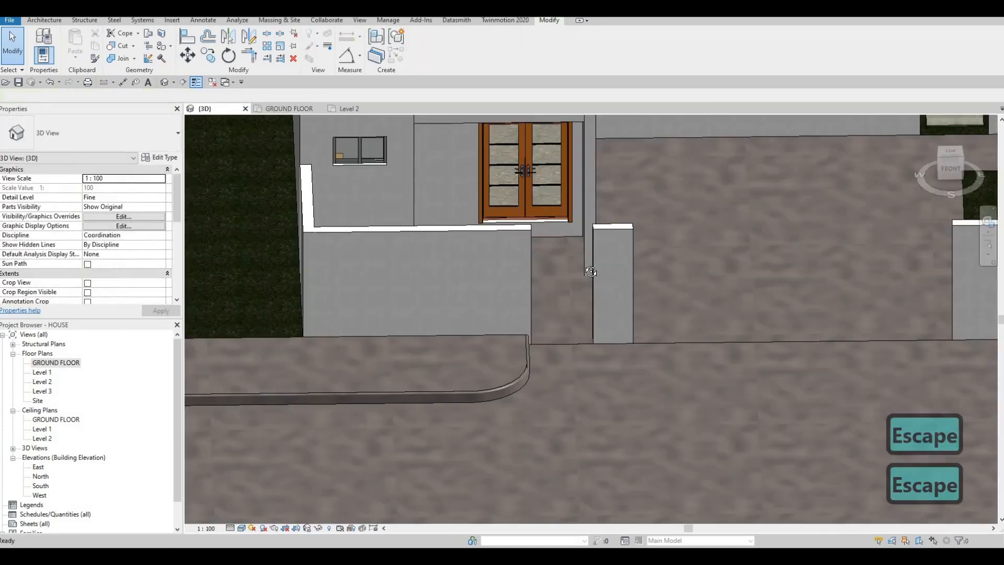
Select the front, side and rear boundary walls around the plot and set their top offset to -1500.
middle_click_drag(609, 251, 531, 331, "shift")
left_click(503, 314)
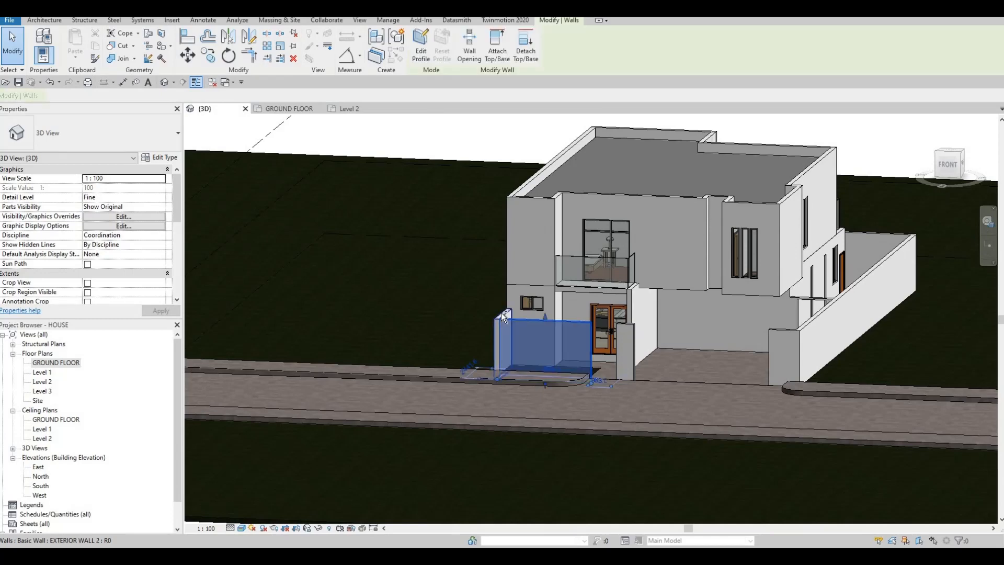
left_click(774, 340, "ctrl")
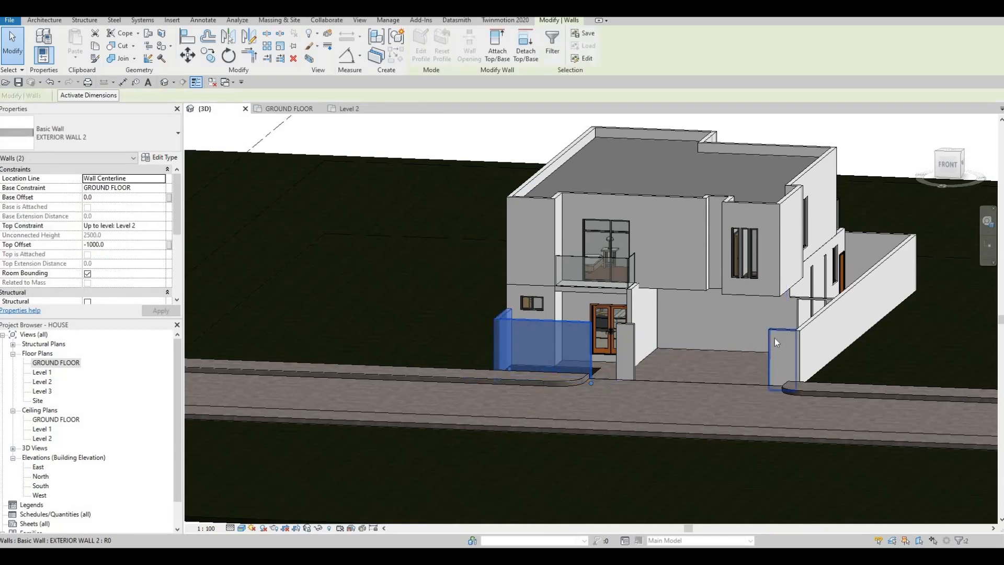
key("Tab")
left_click(774, 337, "ctrl")
middle_click_drag(773, 337, 594, 341, "shift")
left_click(507, 333, "shift")
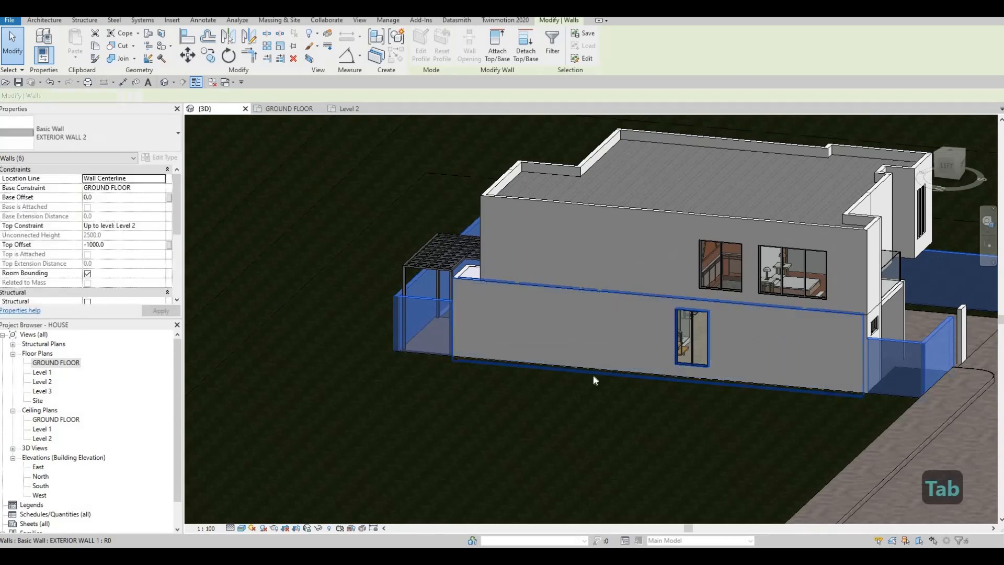
middle_click_drag(306, 322, 477, 347, "shift")
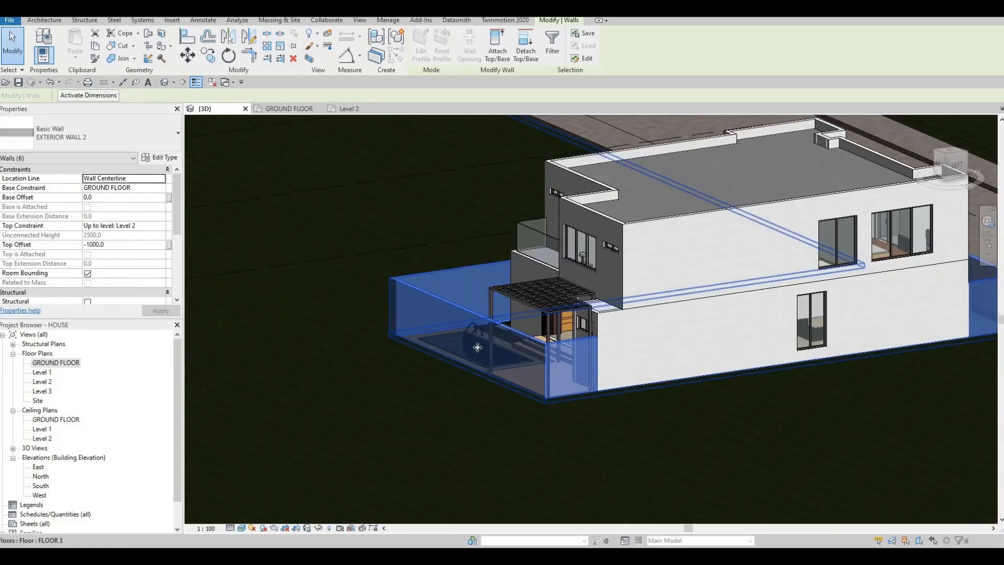
middle_click_drag(460, 387, 532, 274, "shift")
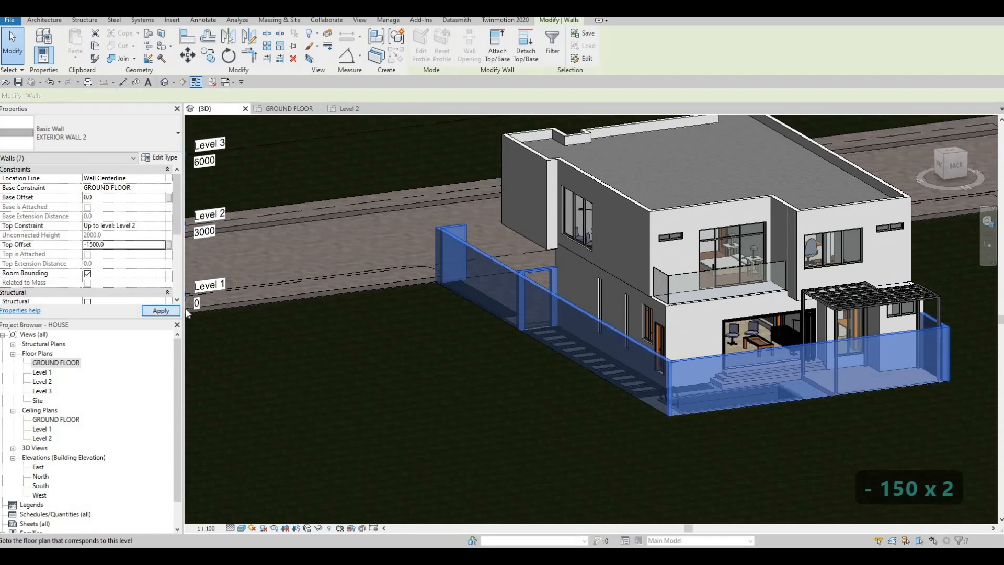
middle_click_drag(639, 389, 847, 382, "shift")
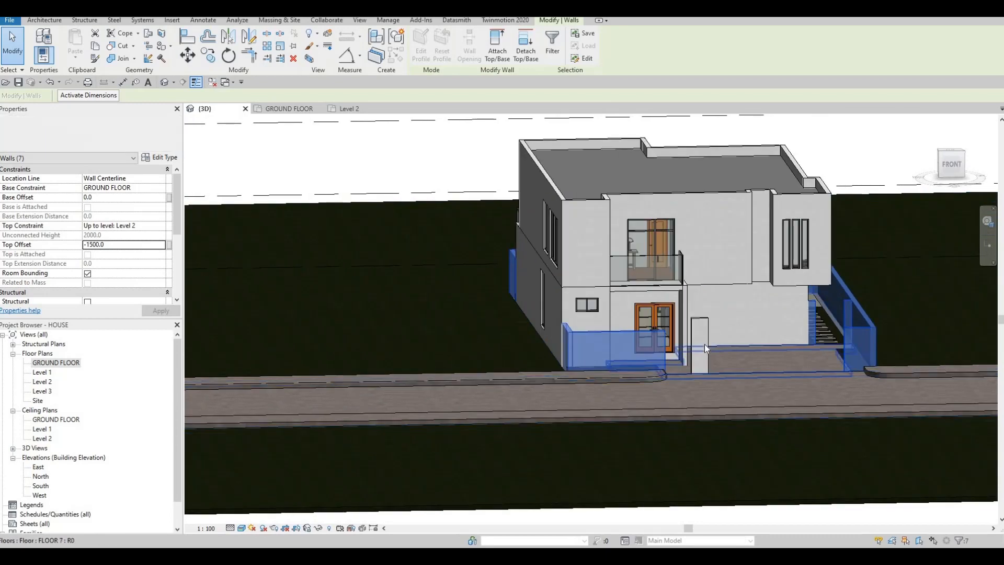
Set the selected boundary walls' top offset to -1300 and apply it.
double_click(127, 244)
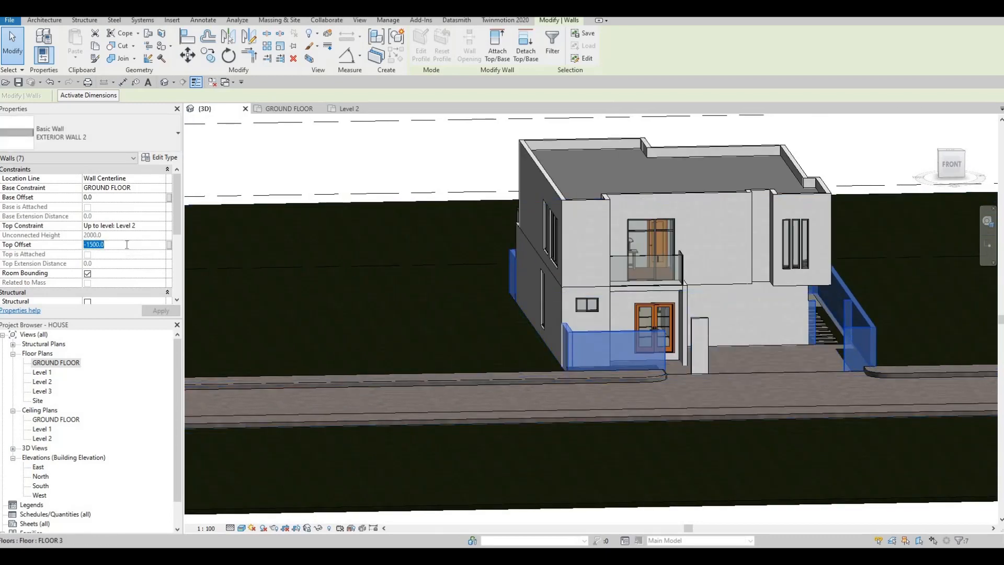
type("-")
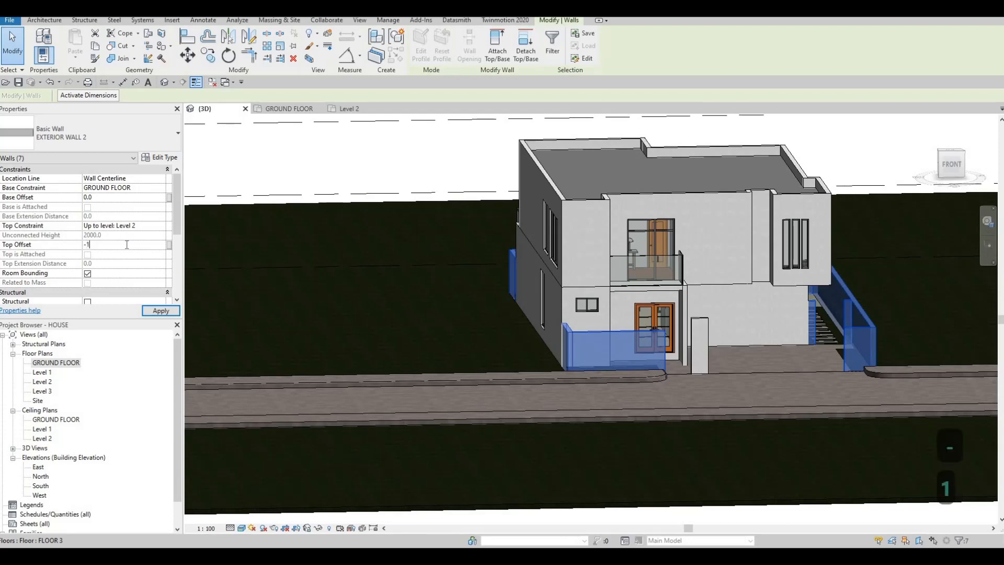
type("1300")
left_click(155, 310)
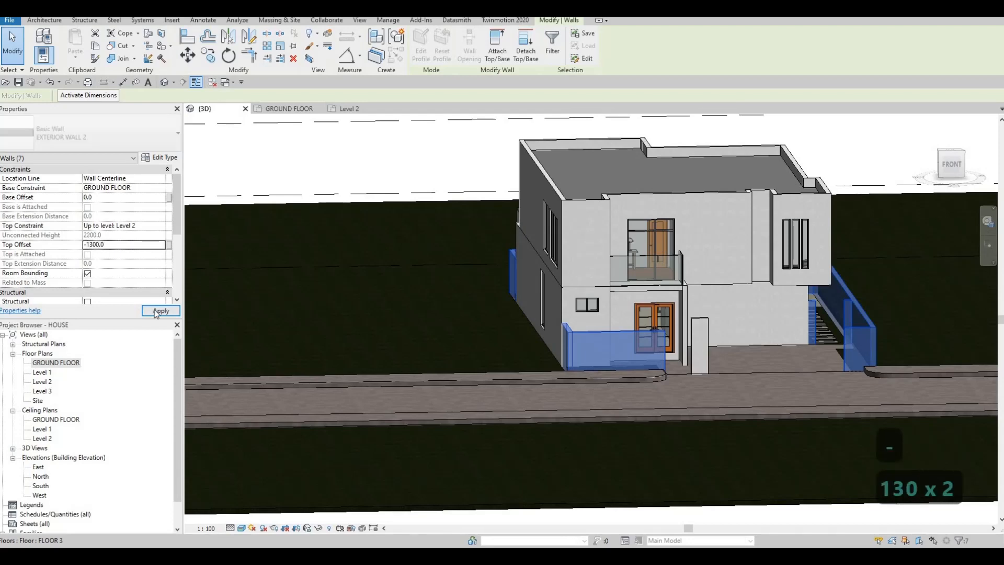
Set the free-standing gate pillar's top offset to -1300.
left_click(698, 341)
left_click(134, 248)
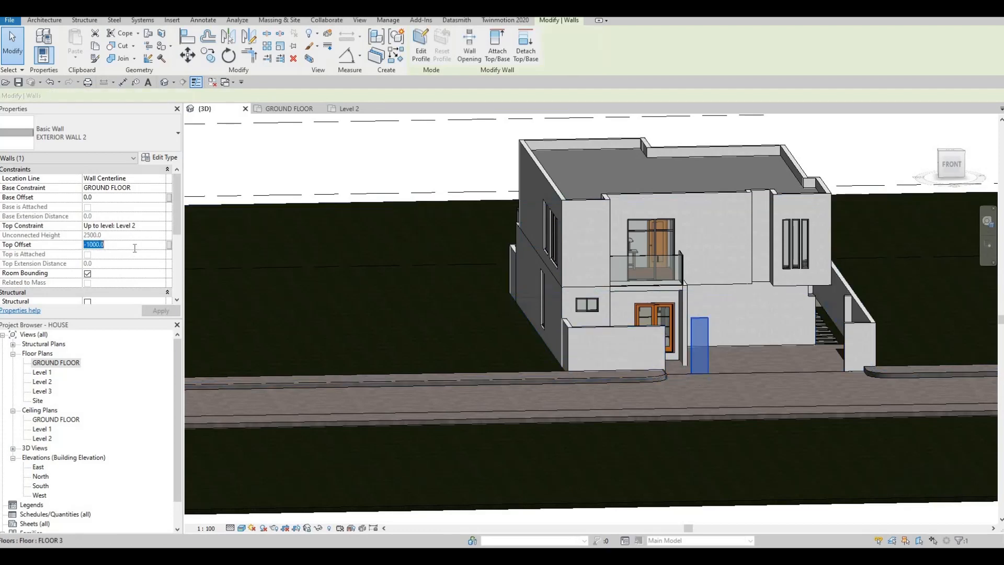
type("-1300")
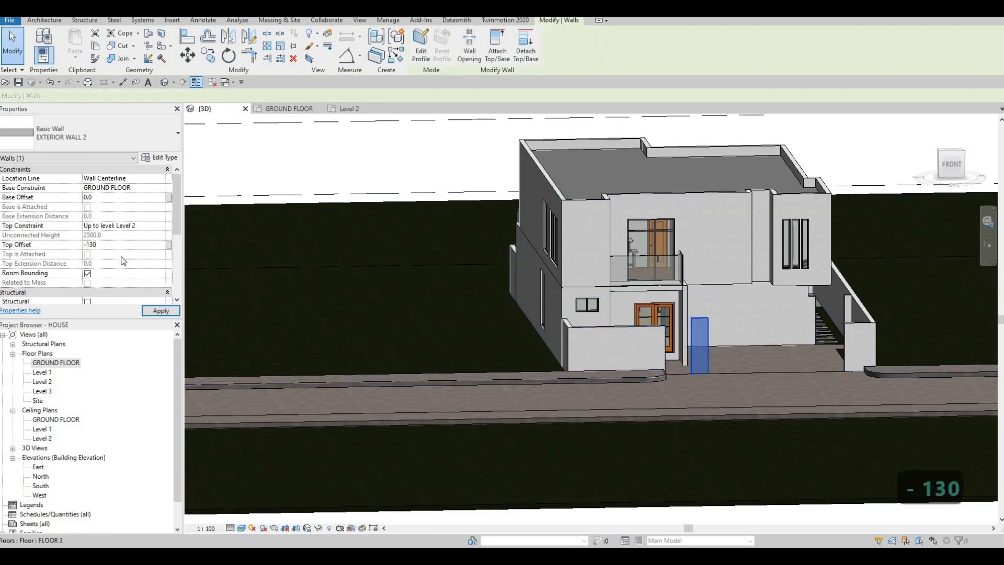
key("Escape")
key("Escape")
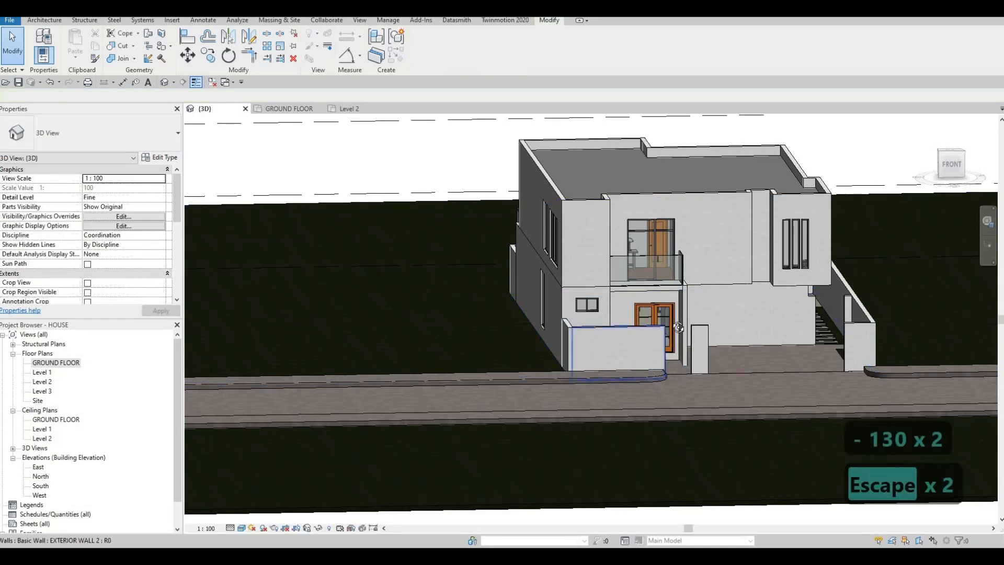
Open the existing concrete kerb by the entrance for in-place editing.
middle_click_drag(742, 365, 715, 321, "shift")
middle_click_drag(715, 321, 377, 248)
scroll(421, 237, "up", 2)
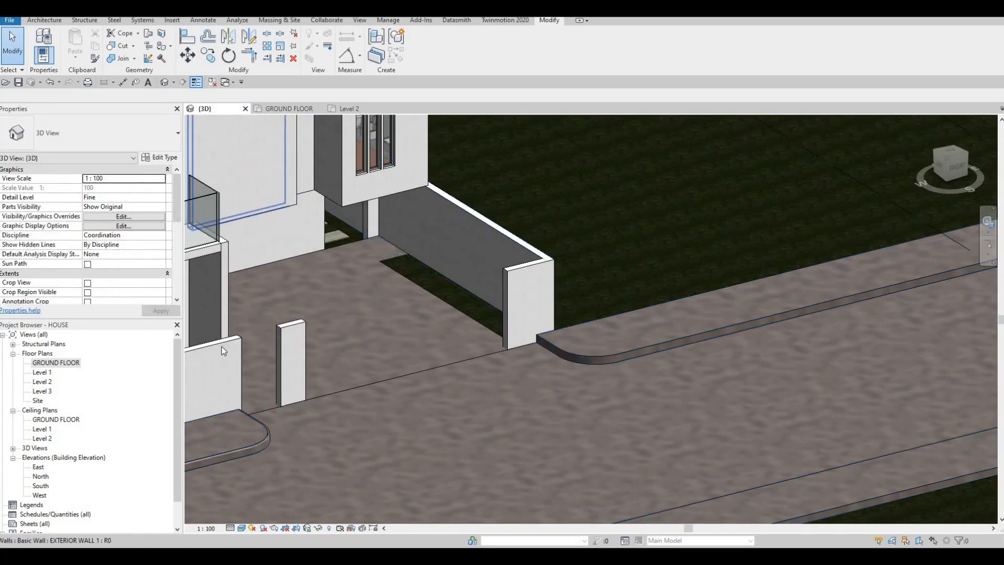
left_click(249, 444)
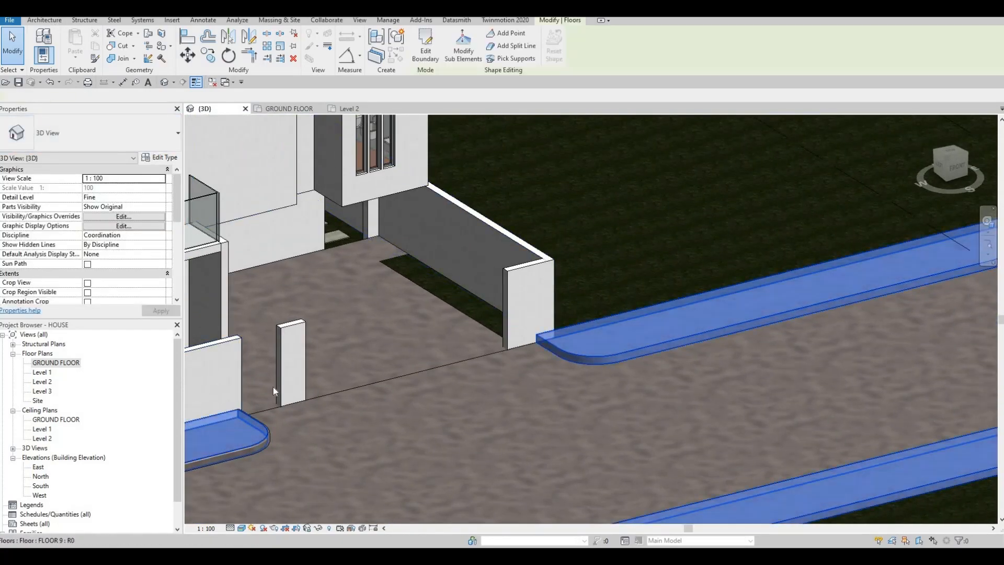
key("Escape")
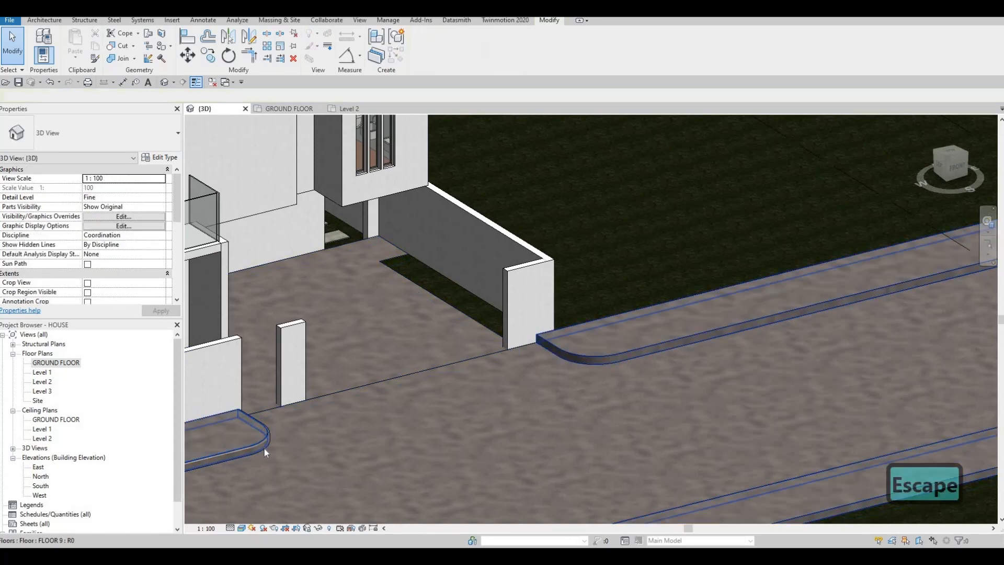
left_click(264, 448)
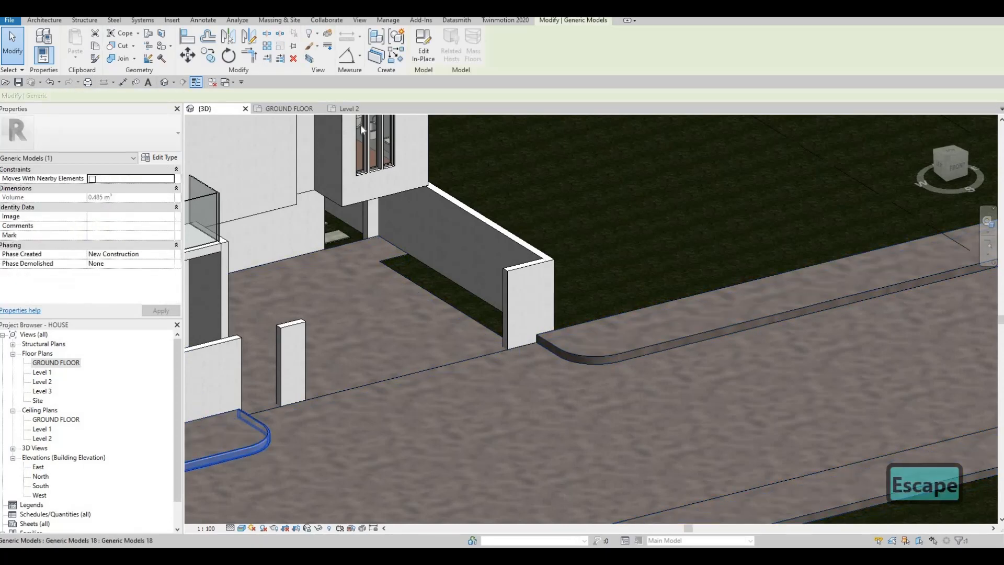
left_click(419, 58)
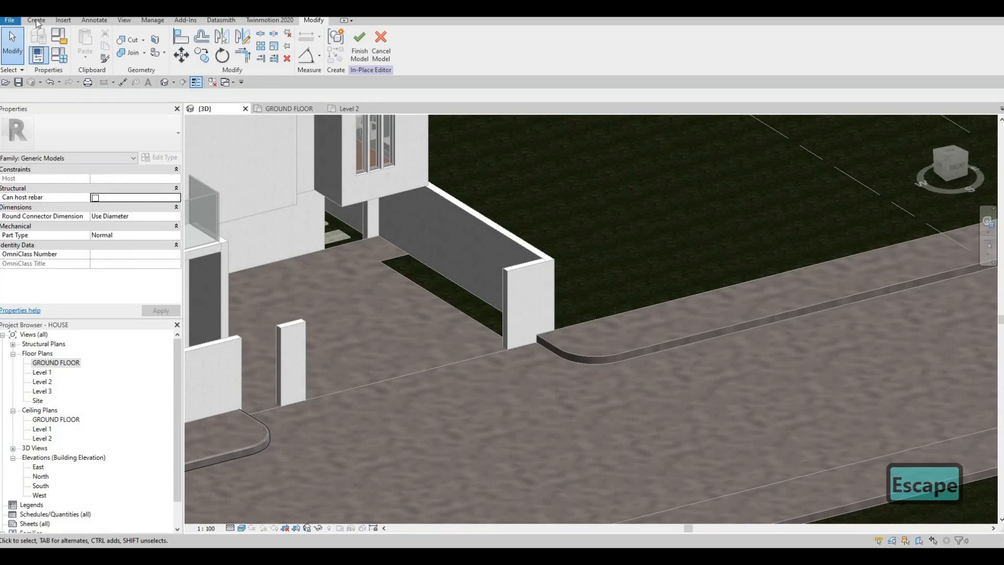
Start a sweep along the lower road-side edge of the raised strip across the driveway, including its rounded corner, and finish the path.
left_click(36, 21)
left_click(155, 55)
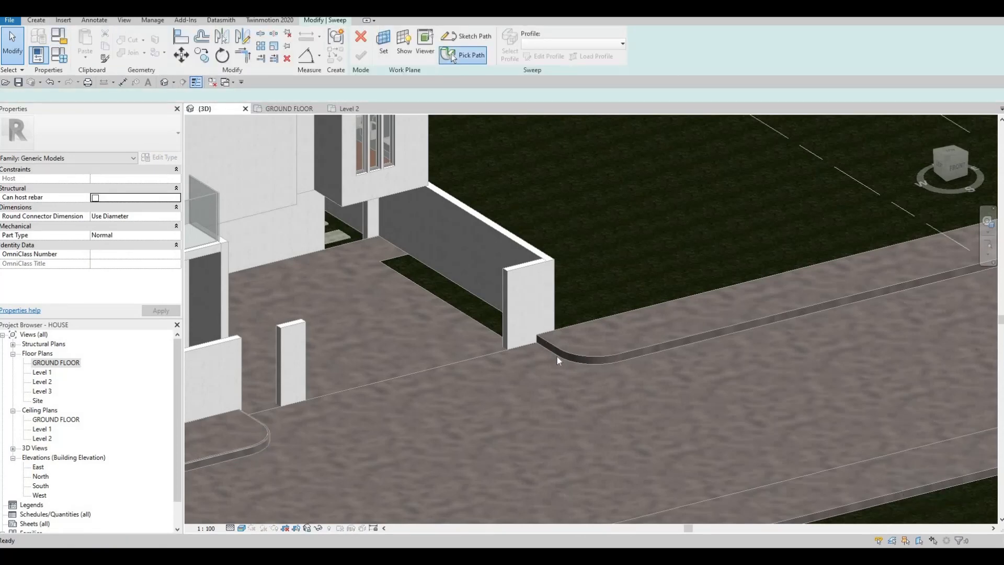
left_click(639, 355)
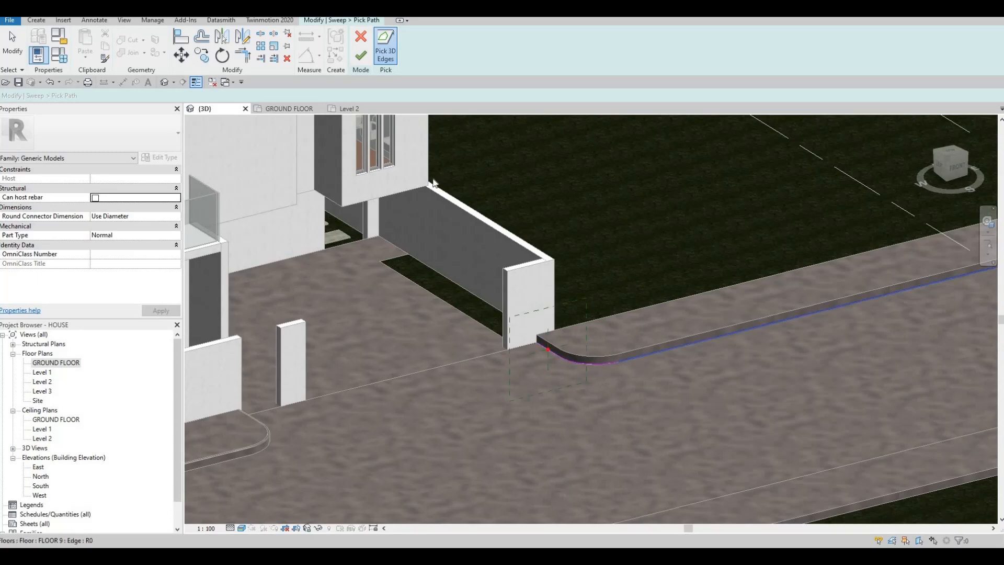
left_click(360, 55)
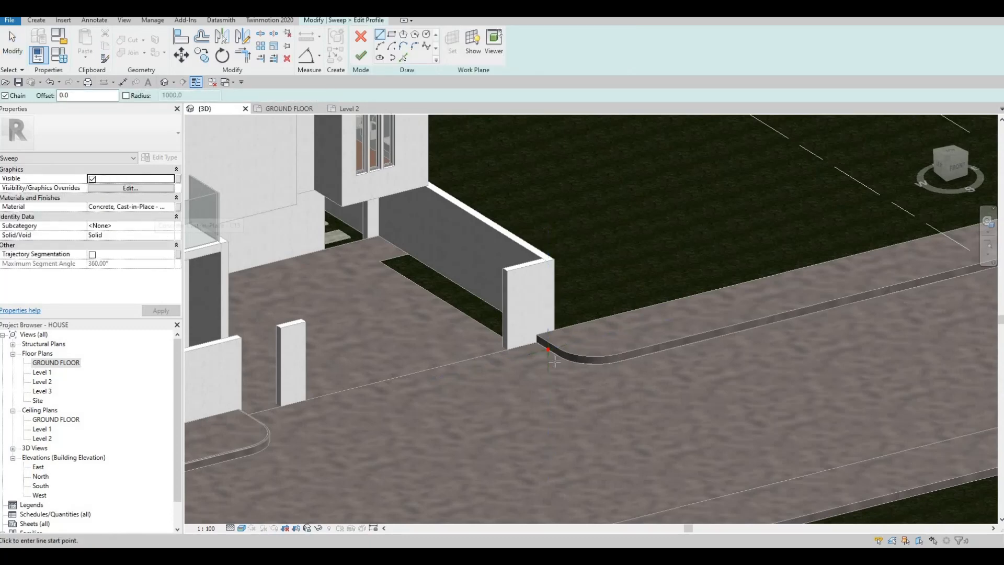
Draw a rectangular sweep profile about 80 mm wide from the path's reference point up to the strip's top edge.
scroll(554, 355, "up", 5)
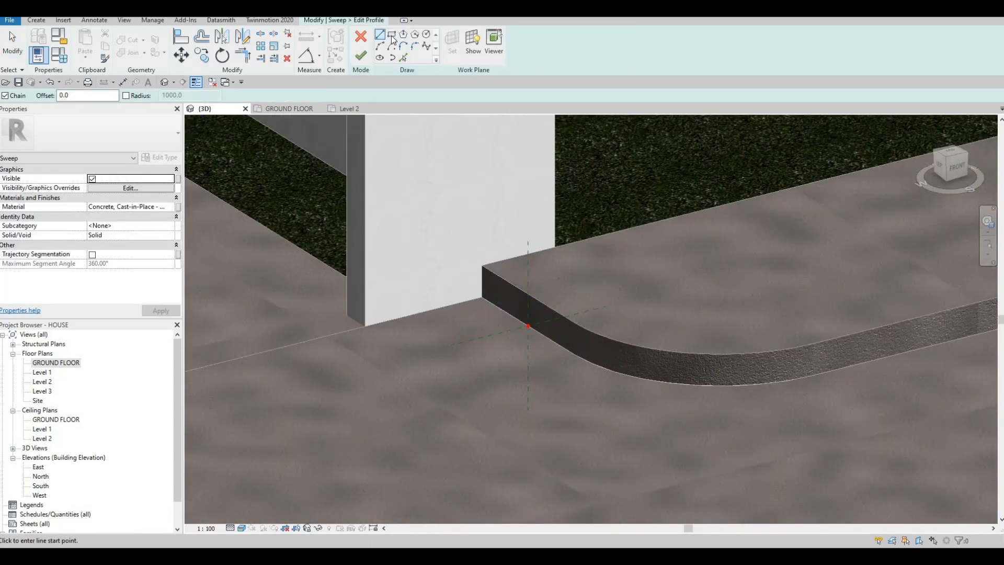
scroll(520, 314, "up", 3)
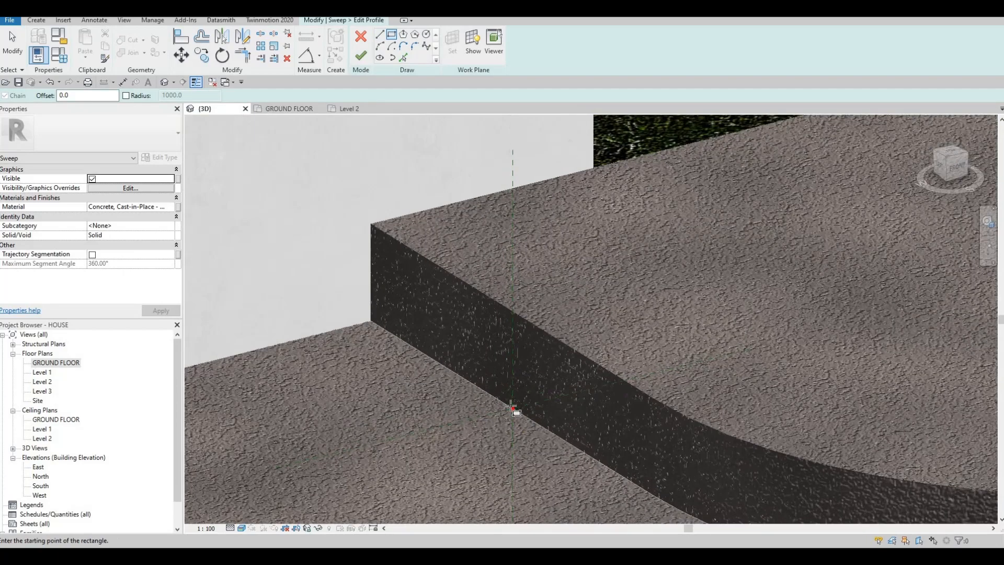
left_click(512, 407)
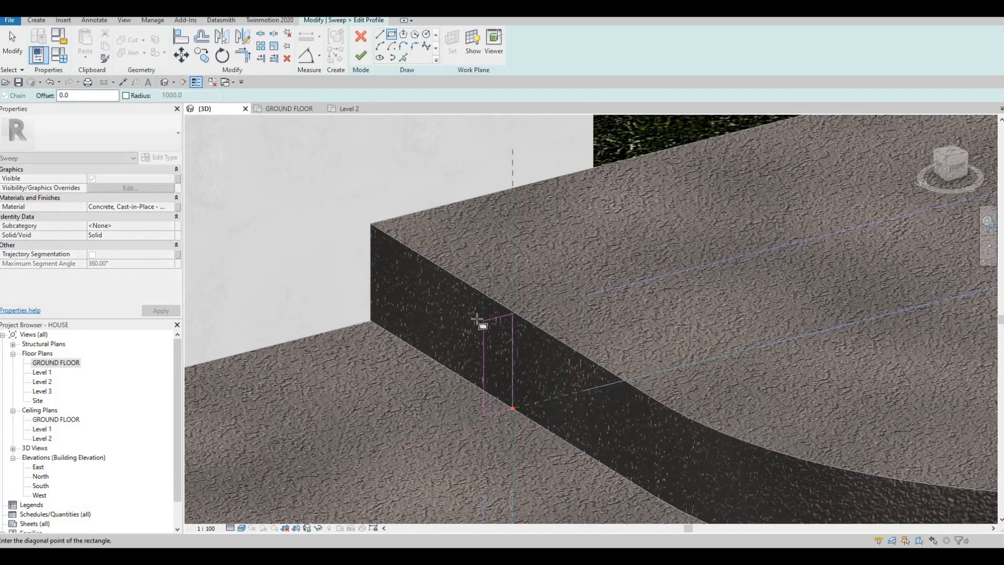
left_click(487, 327)
key("Escape")
key("Escape")
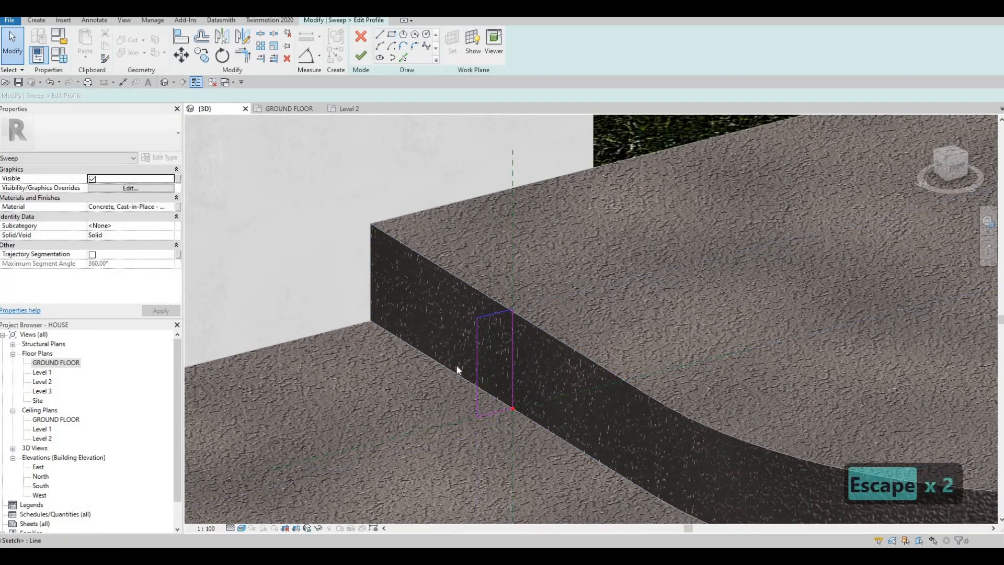
Set the rectangular kerb profile's height to 200 mm and its width to 50 mm.
left_click(456, 366)
left_click(455, 370)
type("200")
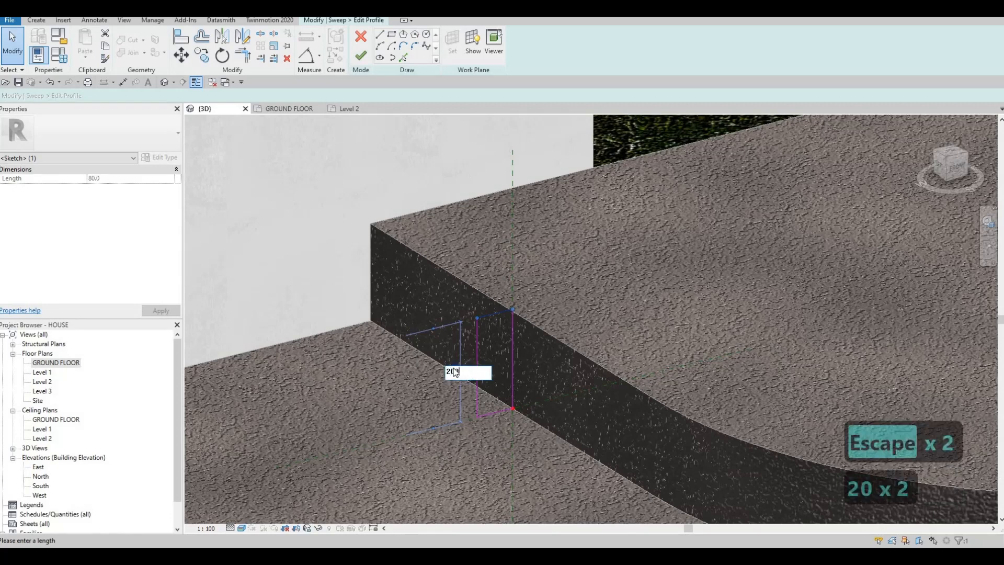
key("Return")
left_click(478, 416)
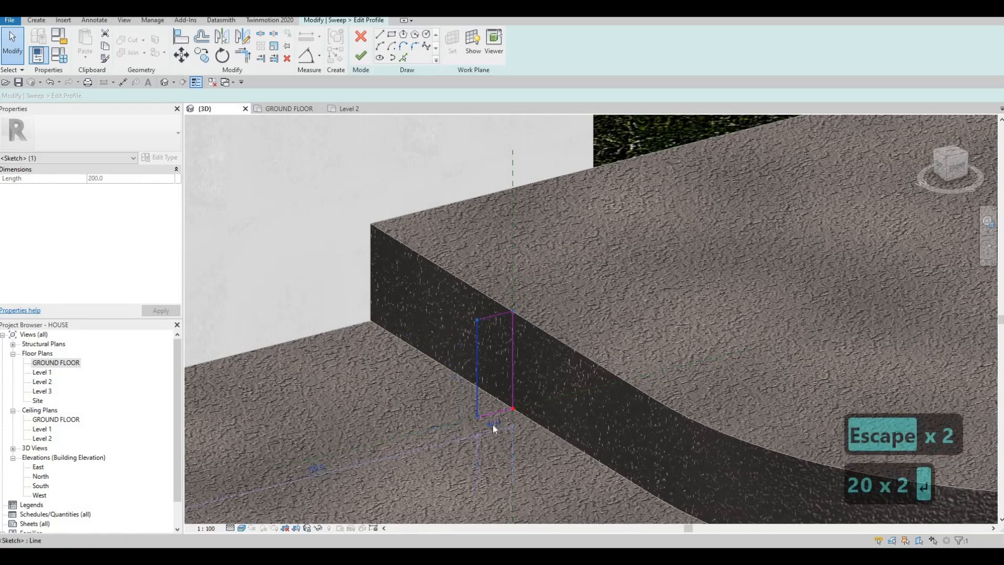
left_click(494, 424)
type("50")
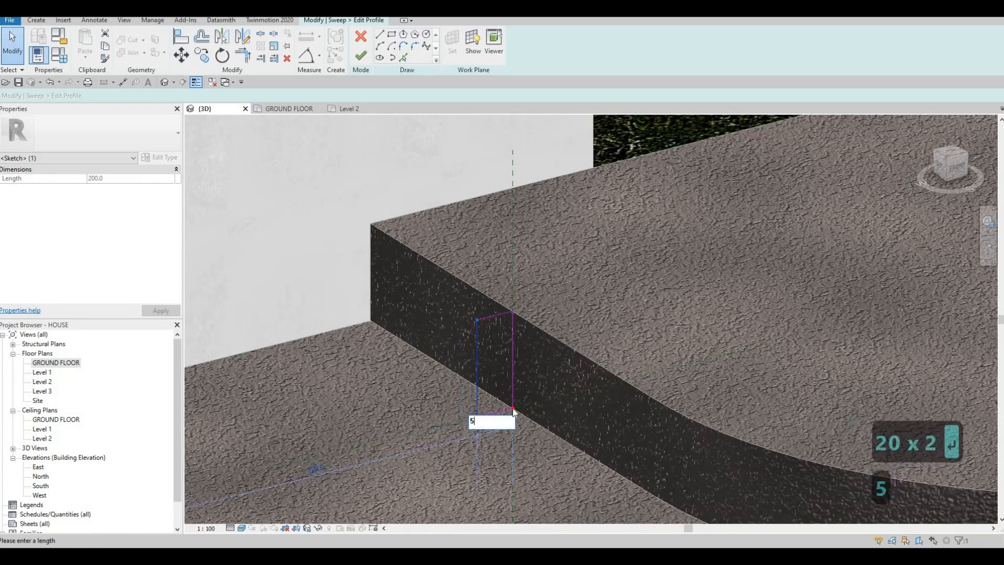
key("Return")
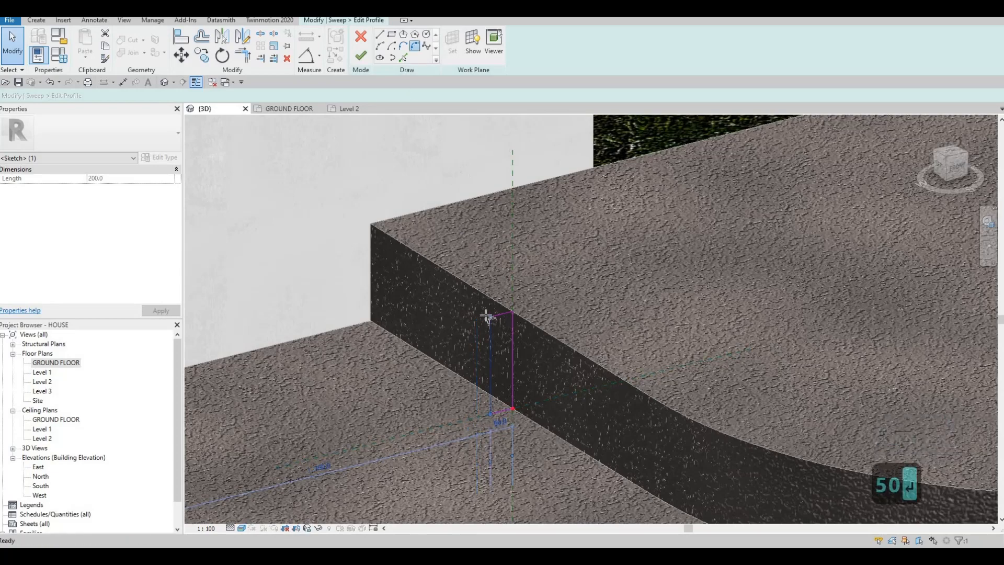
Round the kerb profile's upper outer corner with a fillet arc of 30 mm radius.
scroll(488, 318, "up", 3)
left_click(481, 315)
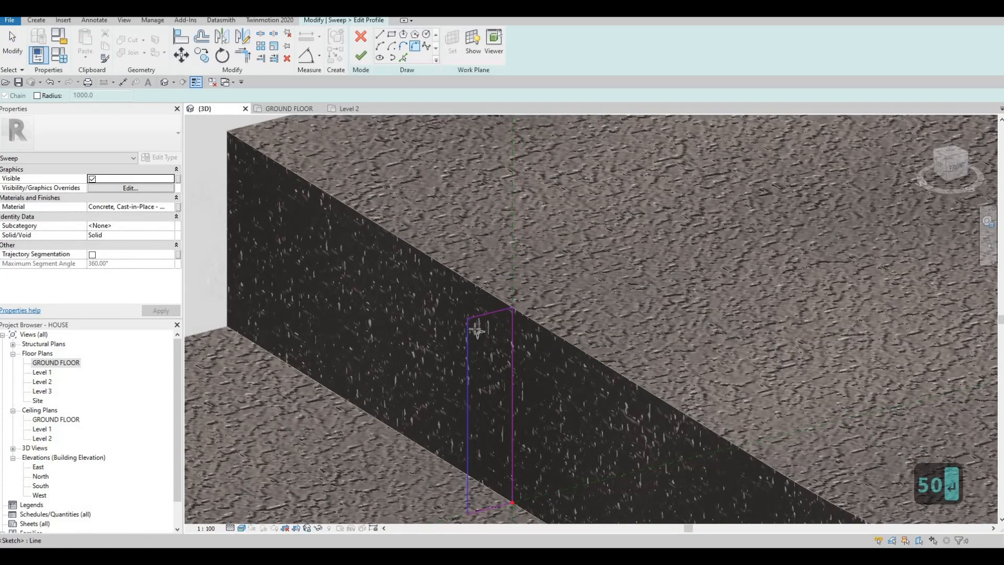
left_click(468, 329)
left_click(491, 332)
scroll(490, 332, "up", 2)
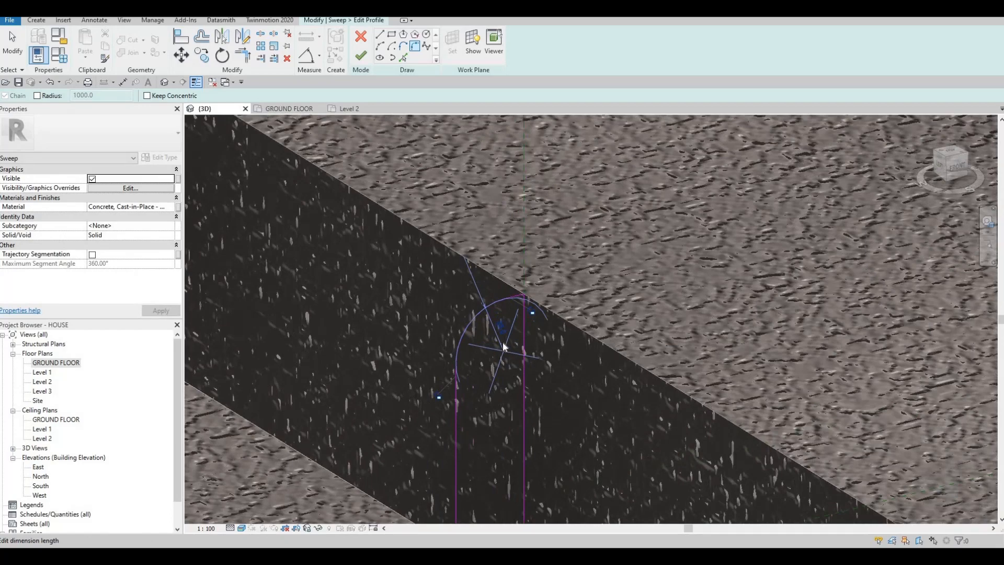
type("30")
key("Return")
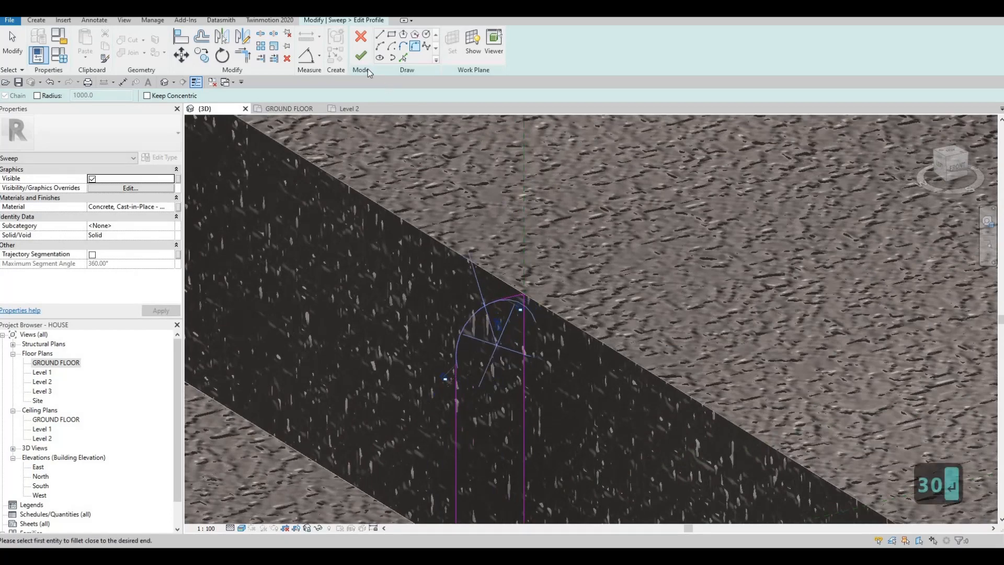
Finish the rounded profile and complete the kerb sweep around the strip's curved corner.
left_click(361, 57)
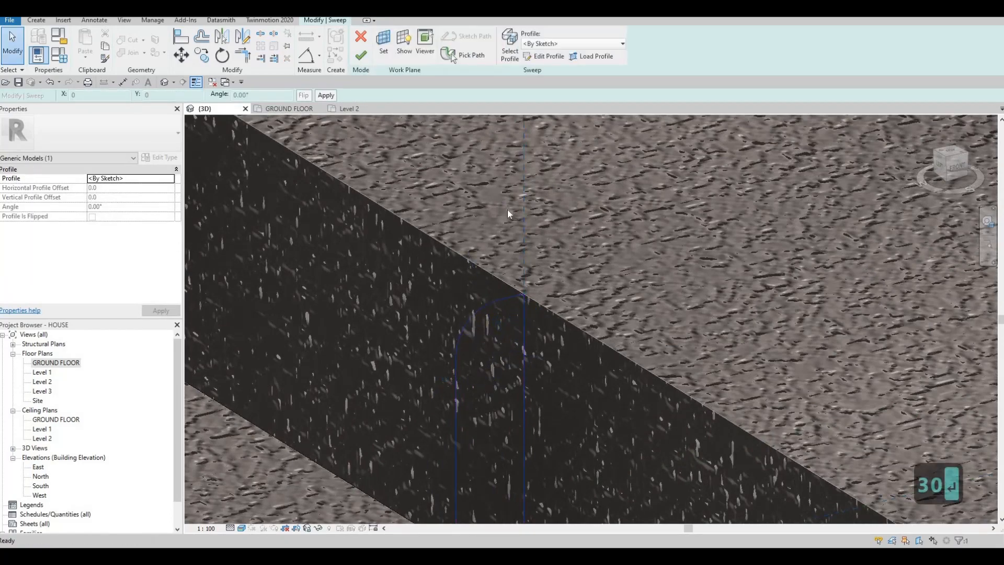
left_click(360, 55)
scroll(491, 256, "down", 8)
key("Escape")
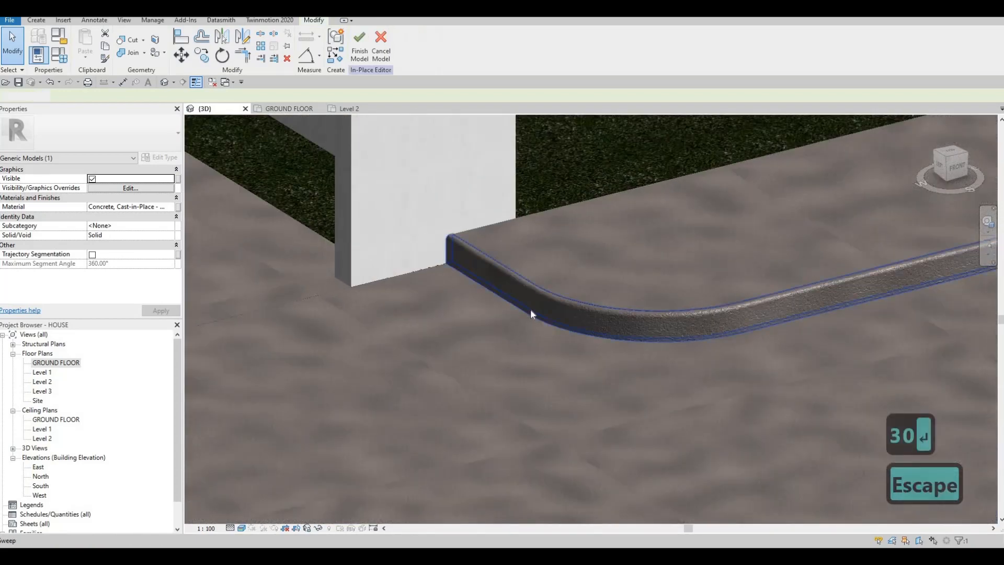
Start another sweep along the lower road-side edge of the long raised strip across the road from the house, and finish its path.
scroll(704, 399, "down", 8)
middle_click_drag(853, 356, 870, 368, "shift")
middle_click_drag(544, 274, 348, 281)
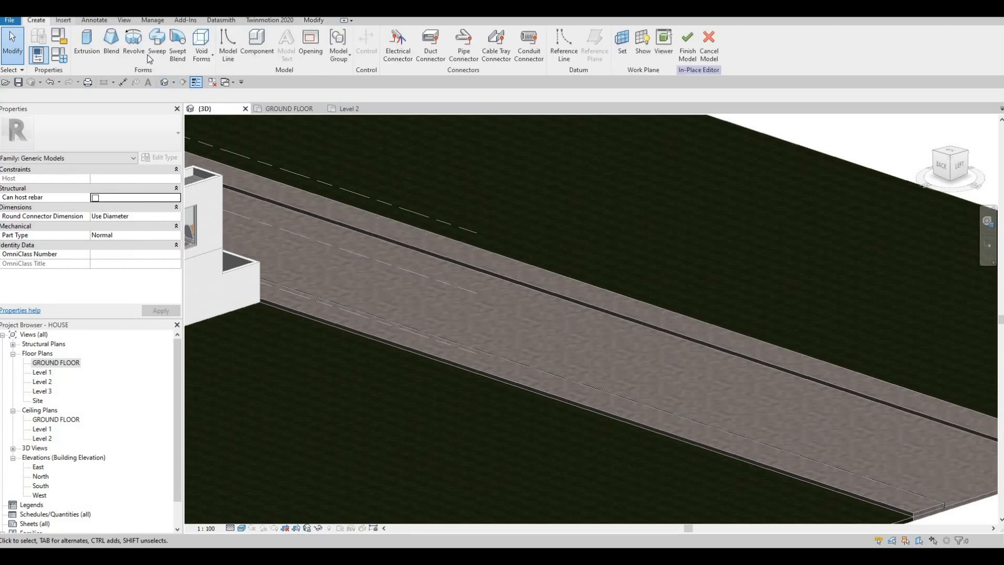
left_click(150, 58)
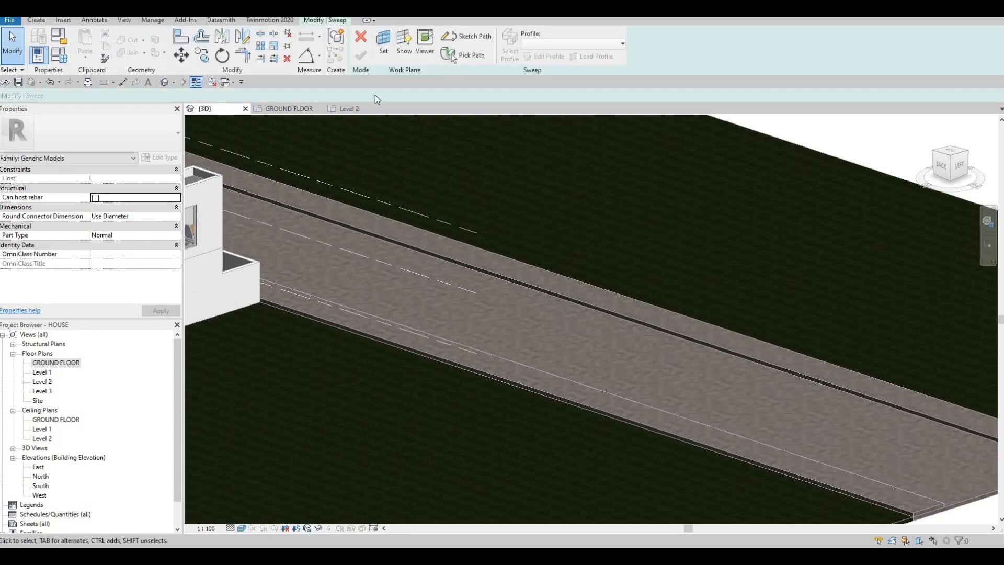
scroll(387, 246, "up", 5)
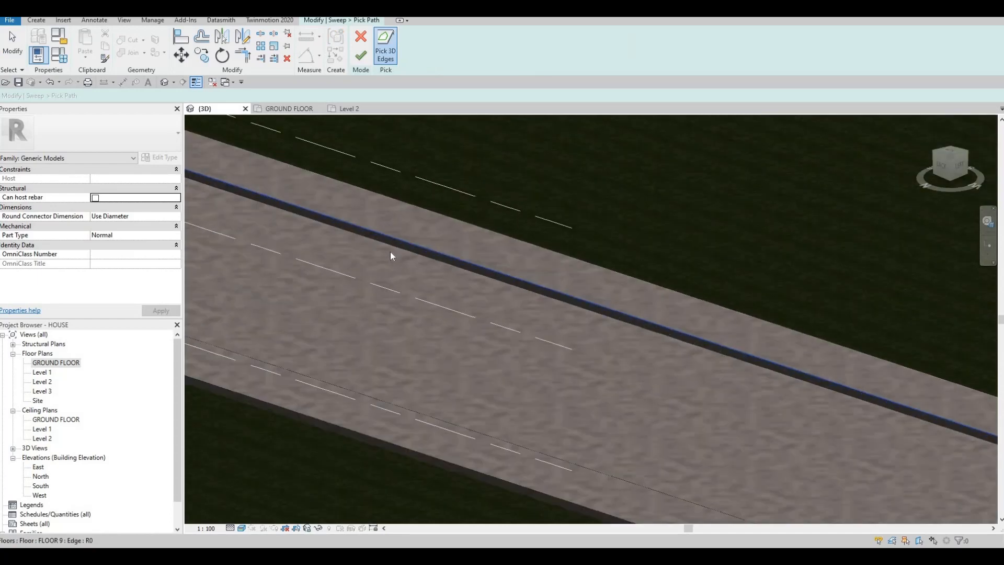
left_click(360, 126)
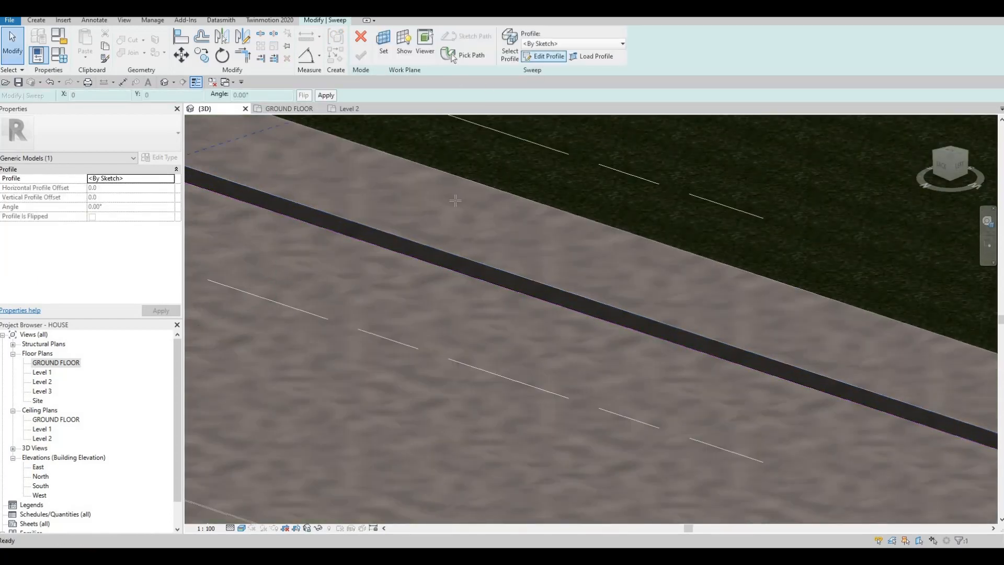
Open the new sweep's profile for sketching at the path's reference point and switch the visual style to Hidden Line.
middle_click_drag(282, 170, 414, 262)
scroll(475, 280, "down", 3)
key("l")
key("i")
scroll(465, 277, "up", 2)
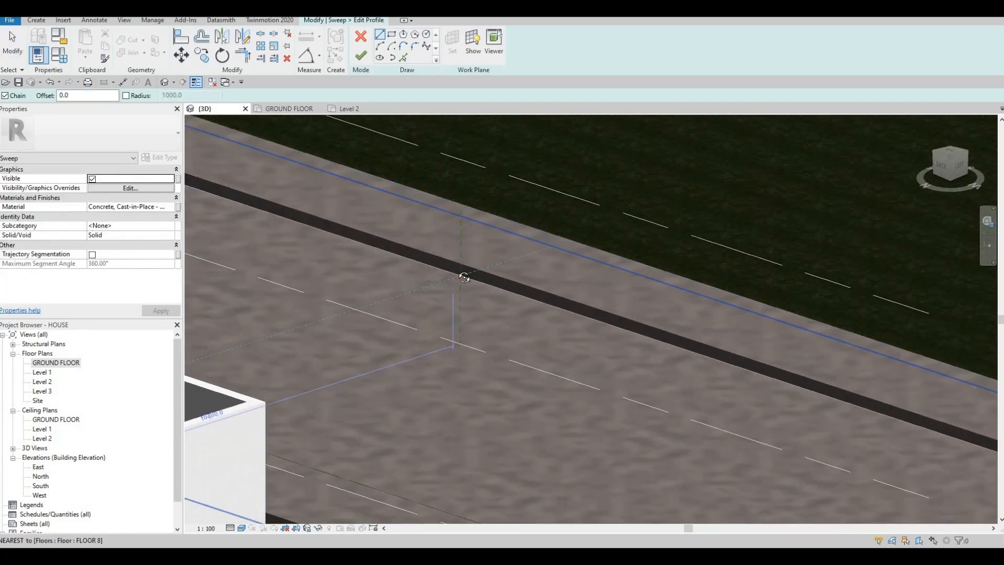
scroll(463, 277, "up", 2)
middle_click_drag(511, 280, 554, 322, "shift")
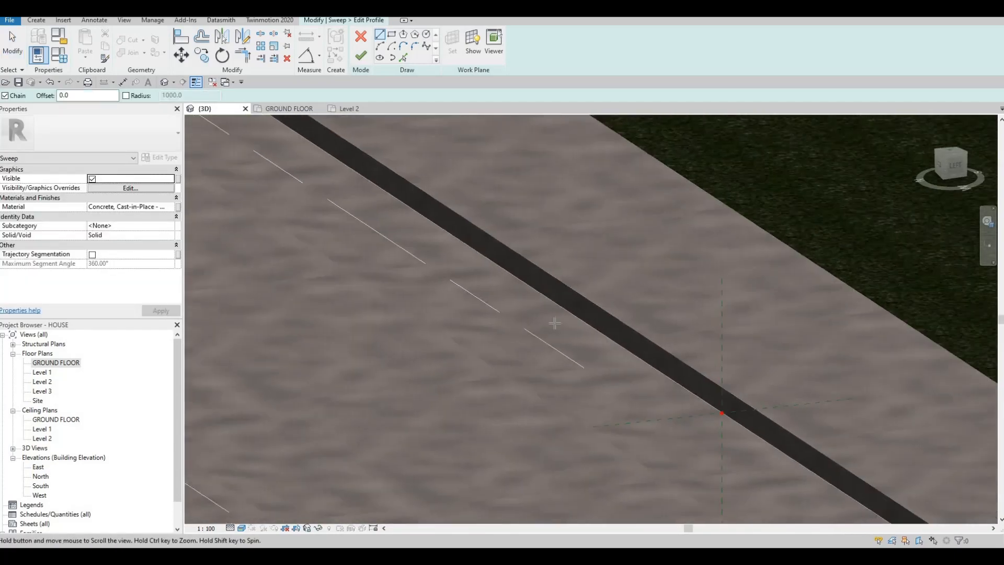
scroll(554, 323, "down", 3)
scroll(587, 291, "up", 4)
scroll(572, 312, "up", 2)
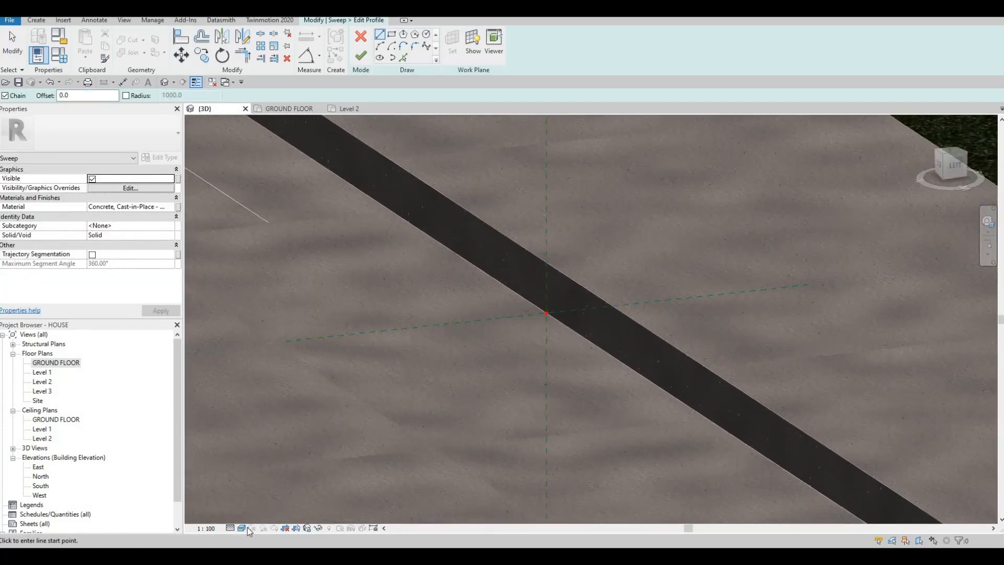
left_click(241, 528)
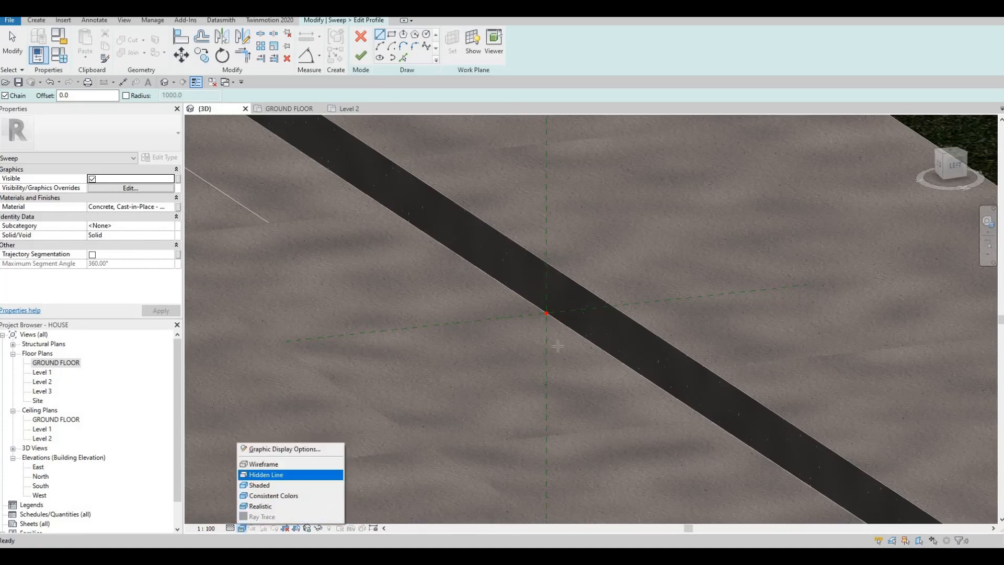
left_click(260, 473)
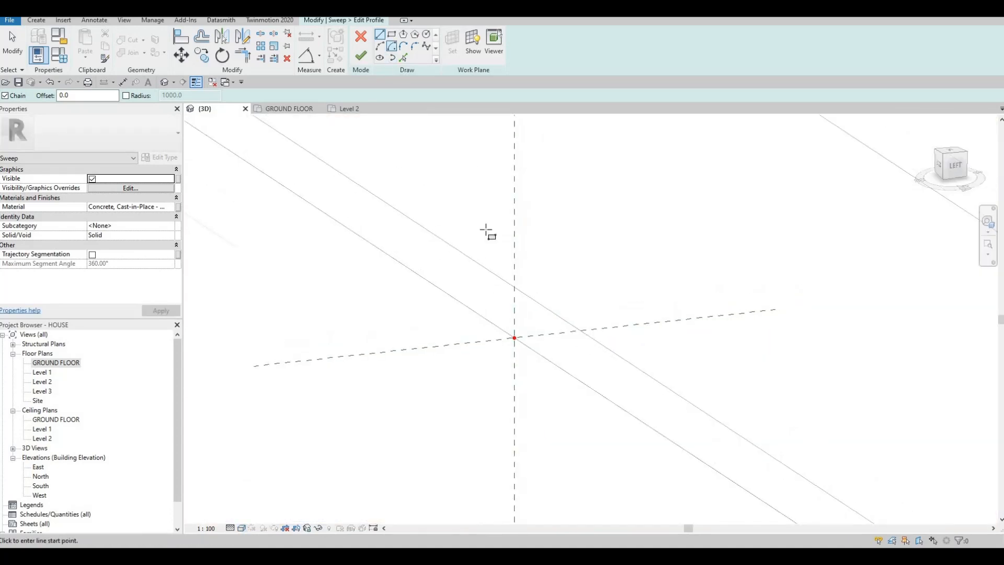
Draw a rectangular profile about 120 mm wide and 200 mm high from the path's reference point up to the strip's top edge.
left_click(514, 338)
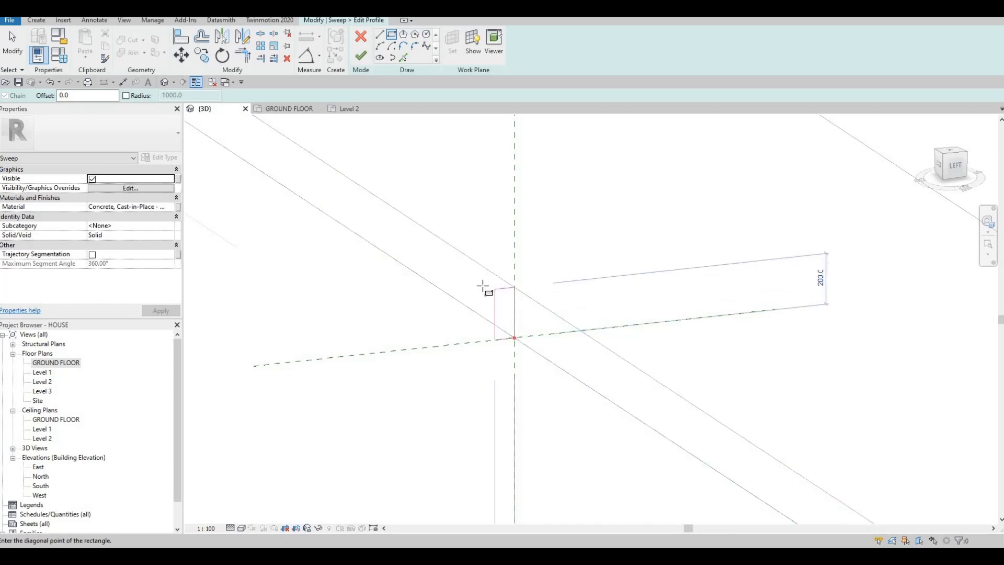
left_click(485, 289)
key("Escape")
key("Escape")
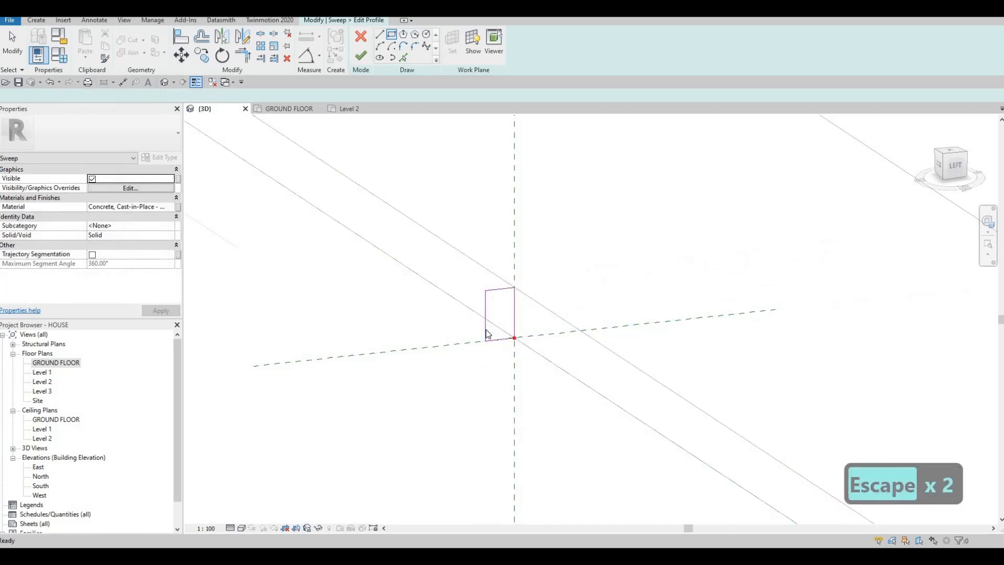
key("Escape")
Set the width of the far strip's kerb profile to 50 mm.
left_click(485, 326)
left_click(500, 349)
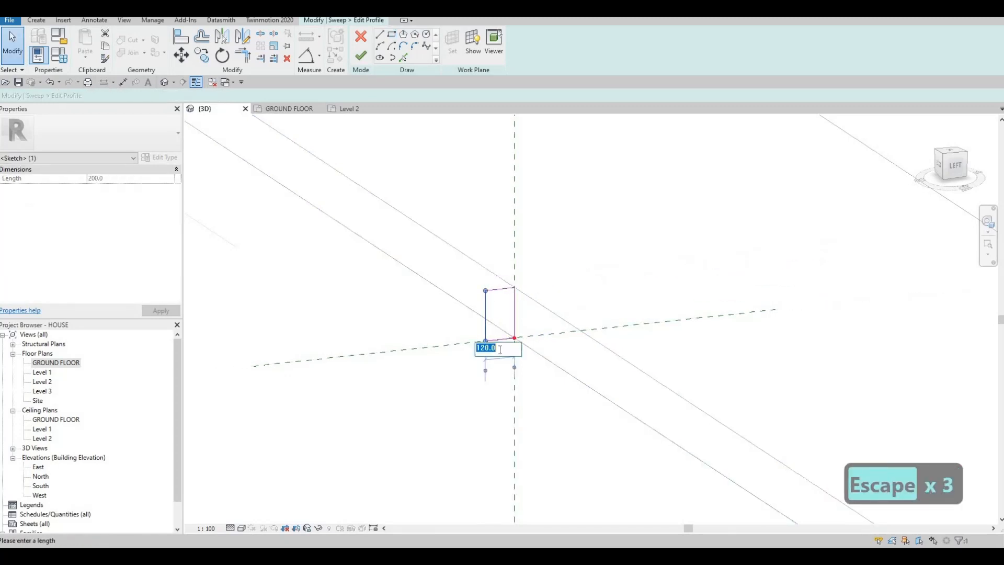
type("50")
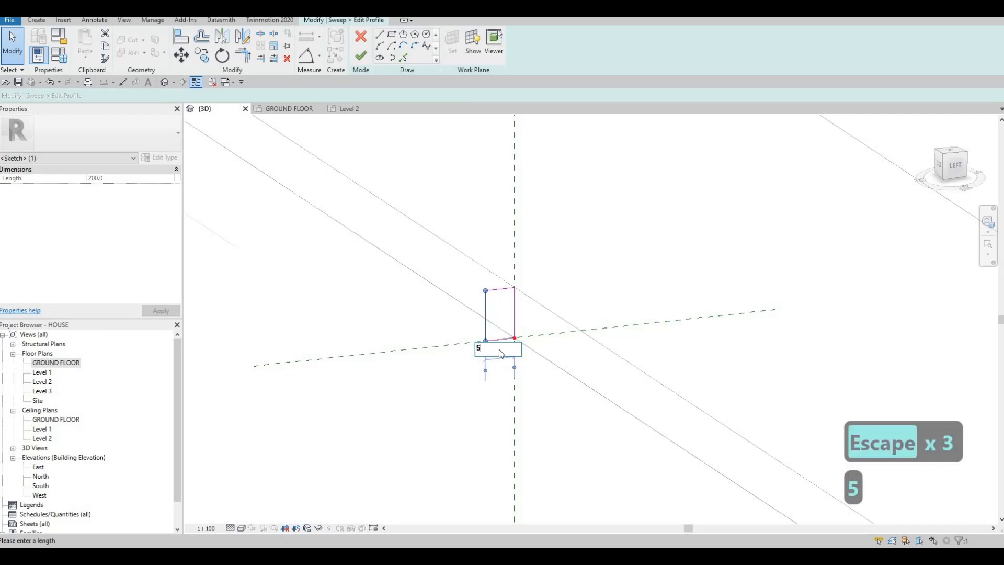
key("Return")
Fillet the upper outer corner of the far strip's kerb profile with a 30 mm radius.
scroll(509, 307, "up", 3)
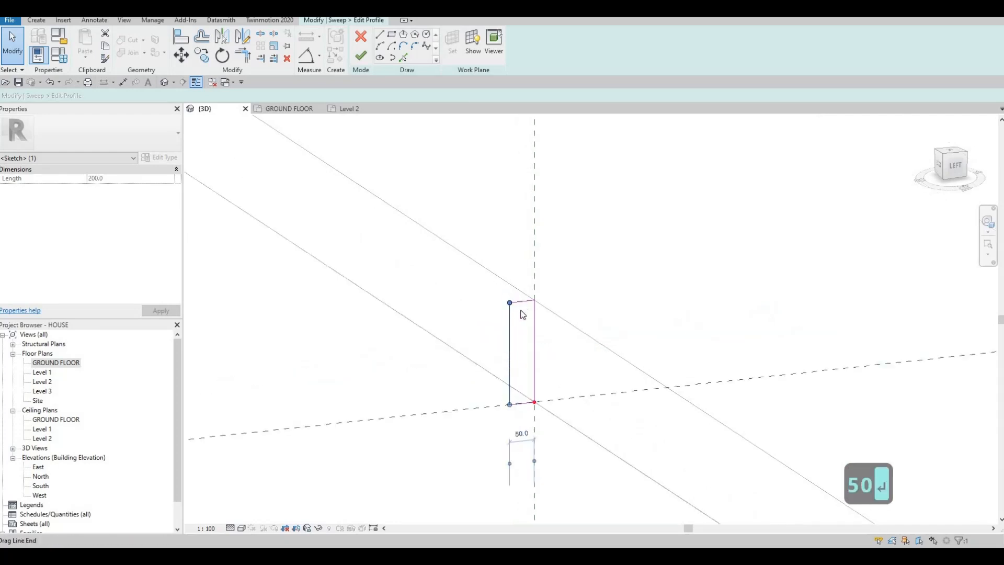
left_click(521, 301)
key("Escape")
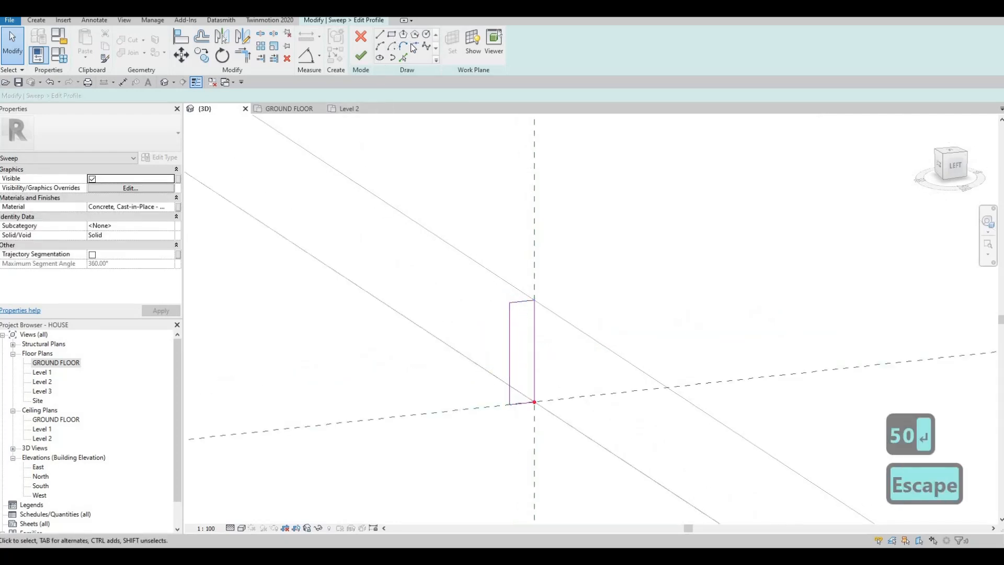
key("l")
key("i")
scroll(526, 337, "up", 2)
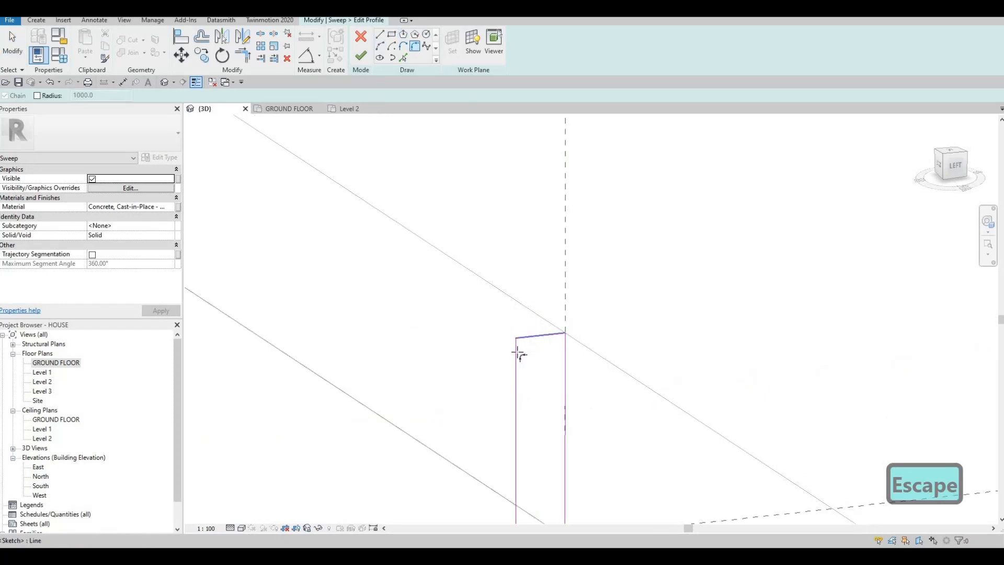
left_click(519, 352)
left_click(532, 356)
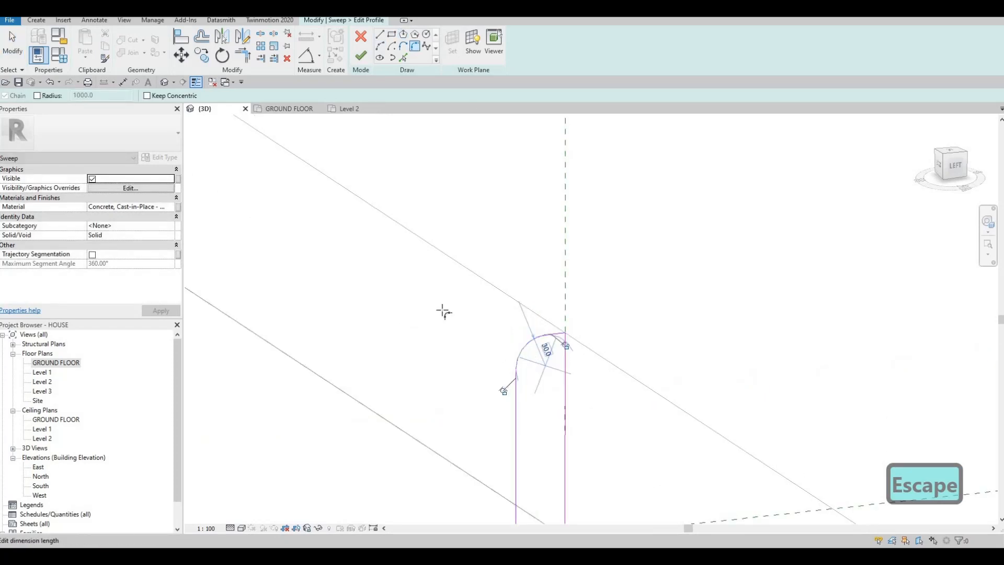
Finish the profile and the sweep along the far strip, and complete the in-place kerb model.
left_click(360, 62)
left_click(361, 56)
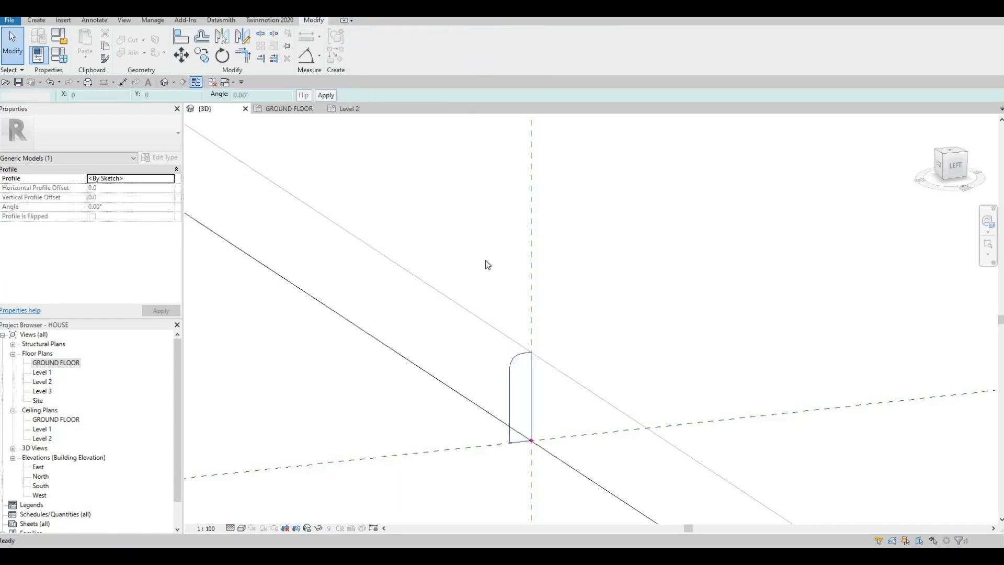
scroll(485, 259, "down", 5)
left_click(411, 51)
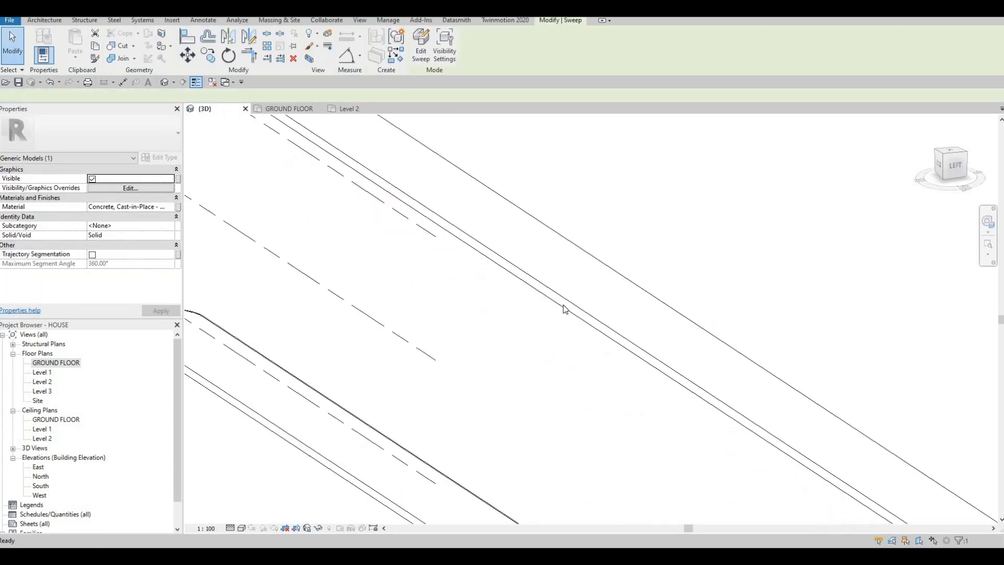
key("Escape")
middle_click_drag(302, 303, 433, 411, "shift")
scroll(433, 411, "up", 3)
scroll(438, 394, "up", 3)
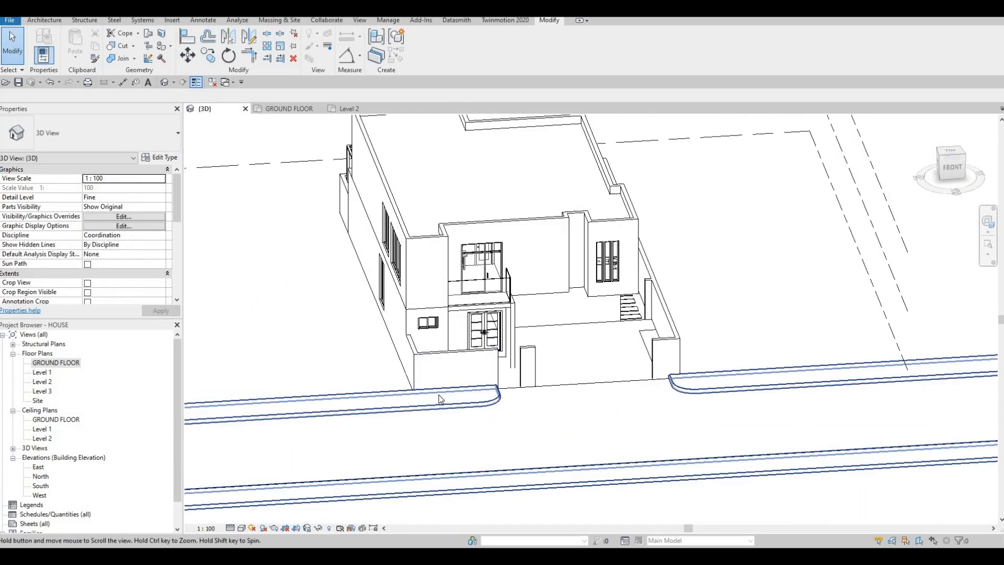